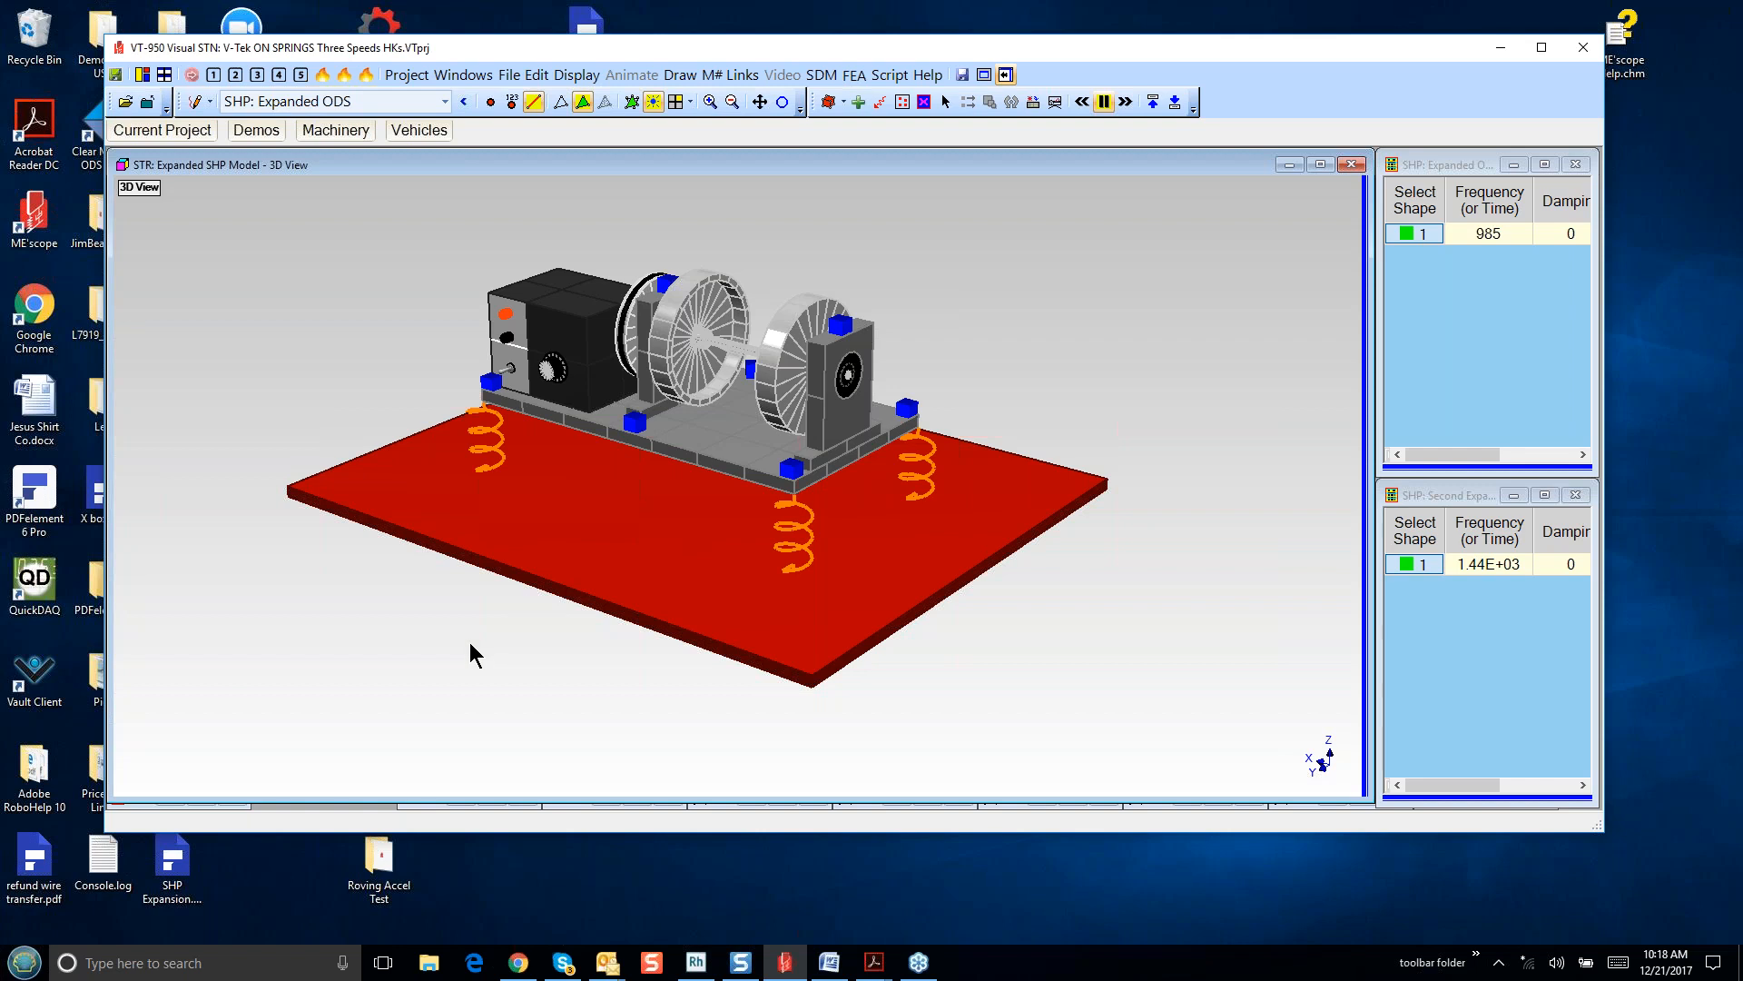
# - Examine the machine model on its springs, including the blue measurement point cubes, from the front, back and above
pyautogui.moveTo(596, 645); pyautogui.dragTo(463, 667)
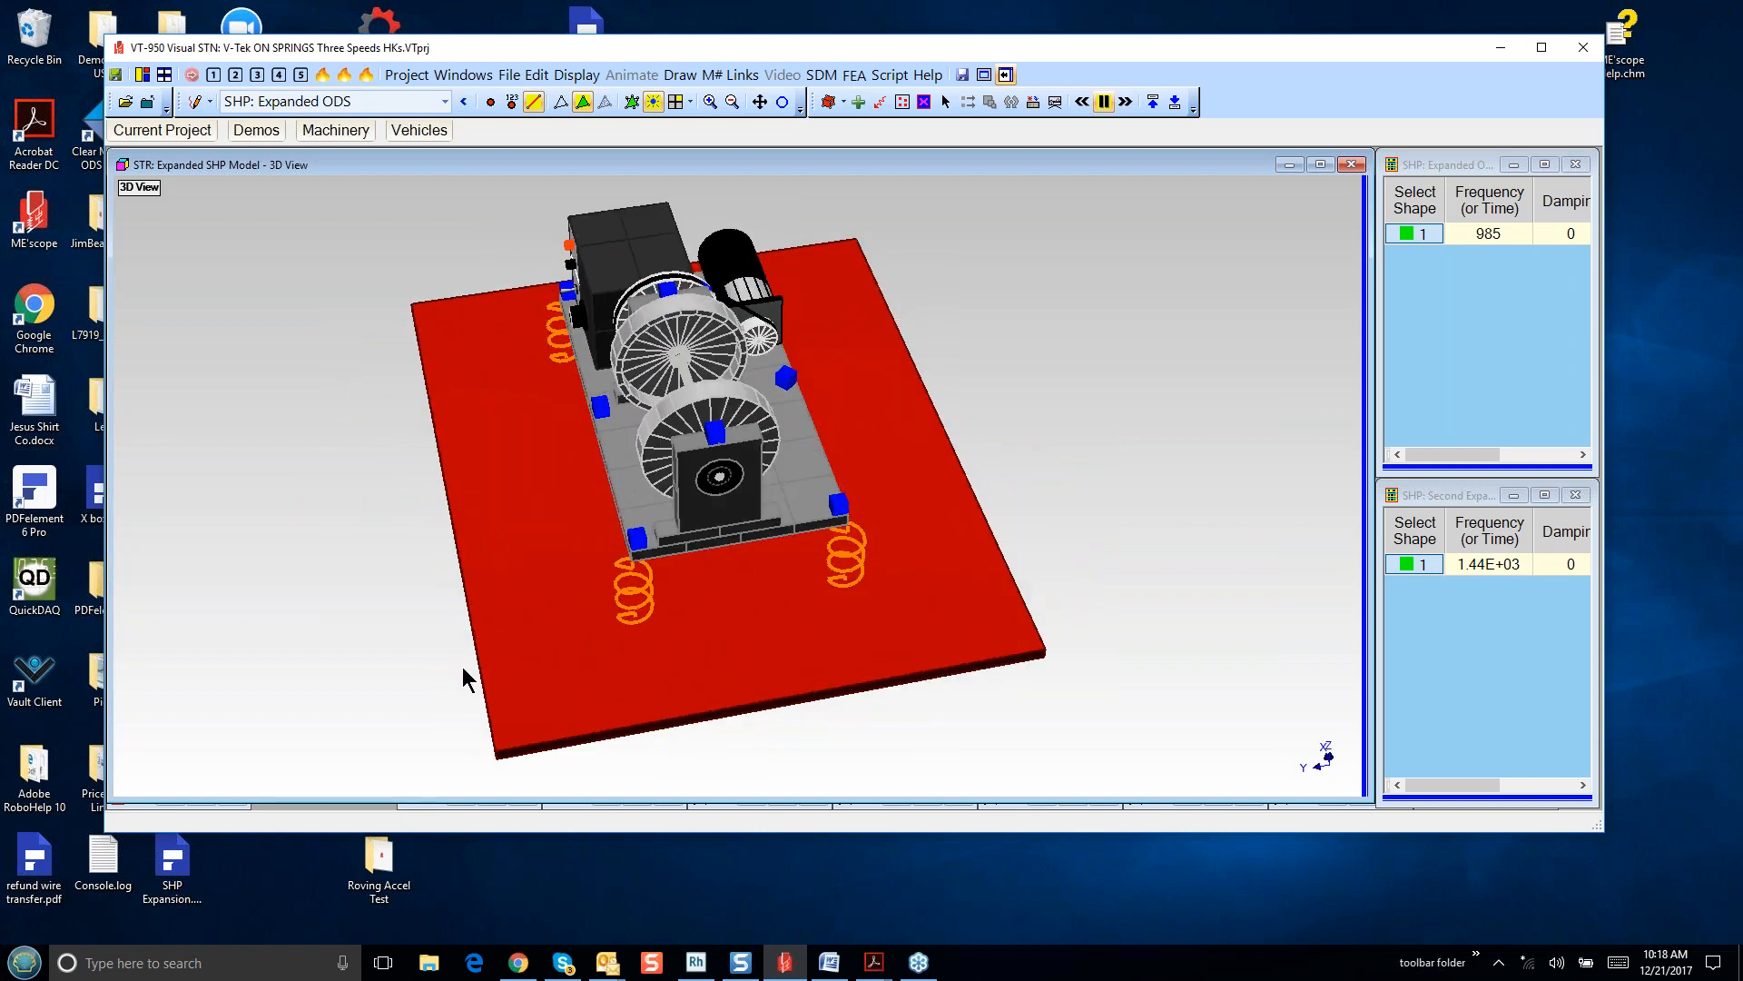
pyautogui.moveTo(463, 676); pyautogui.dragTo(491, 673)
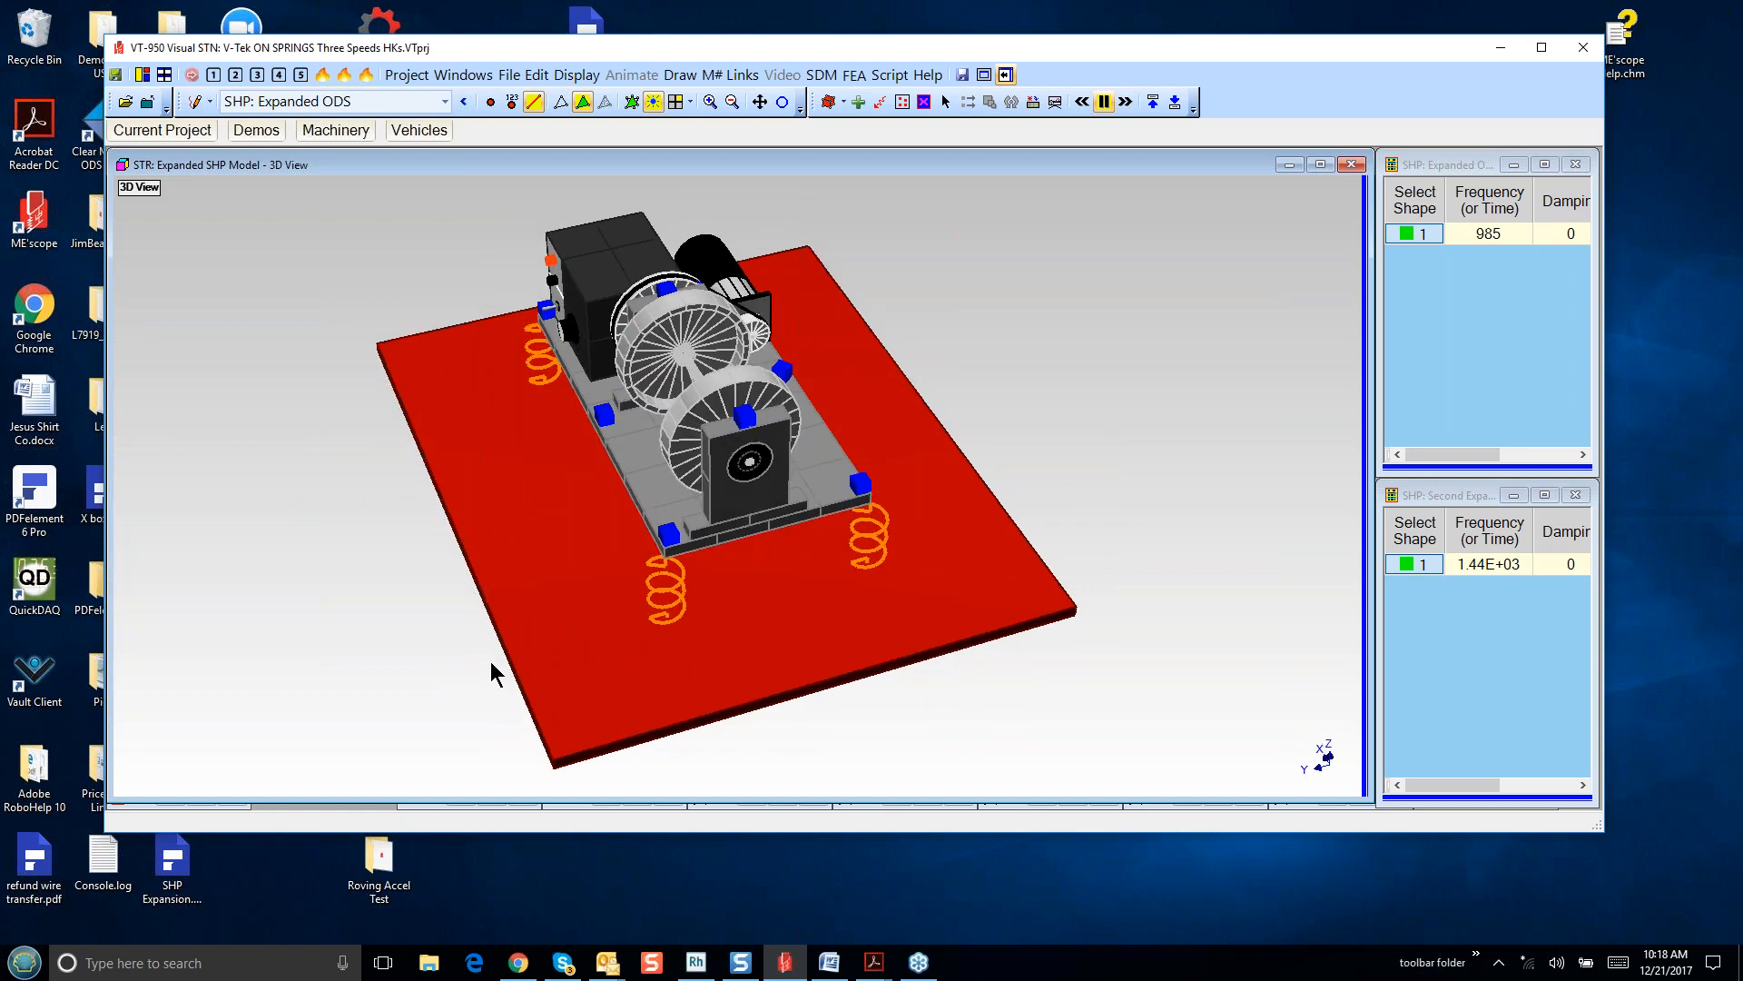
pyautogui.moveTo(490, 663); pyautogui.dragTo(585, 665)
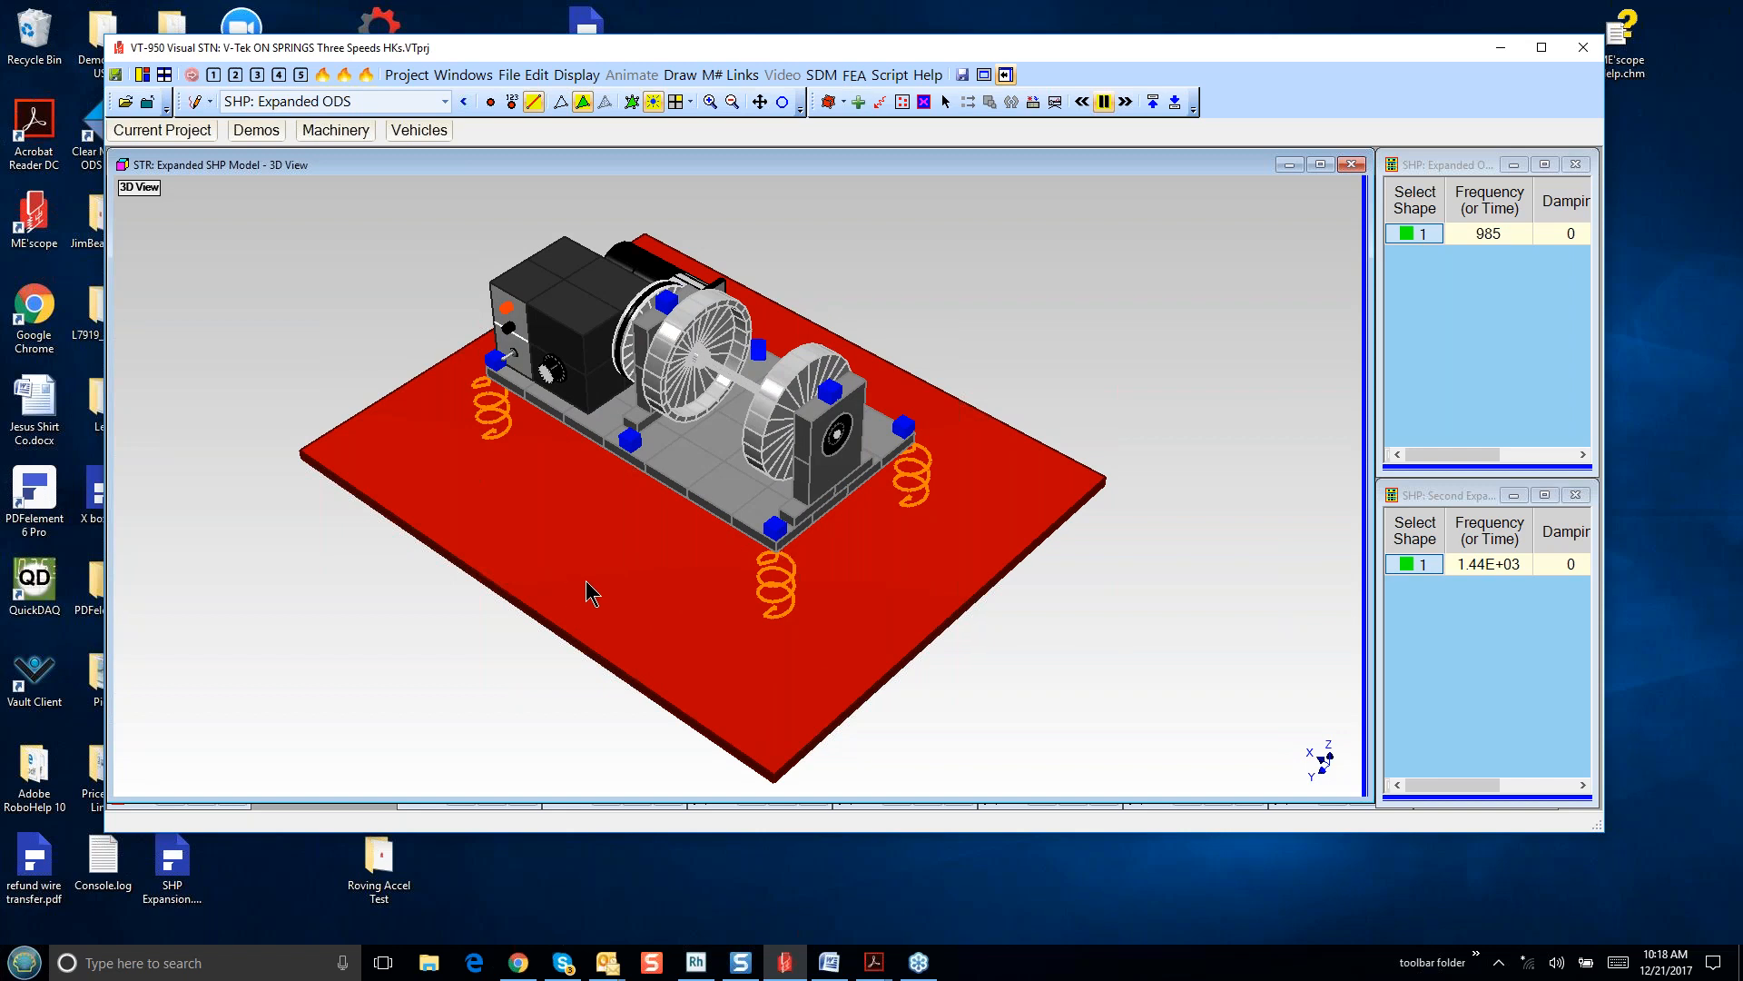
pyautogui.moveTo(911, 590); pyautogui.dragTo(837, 605)
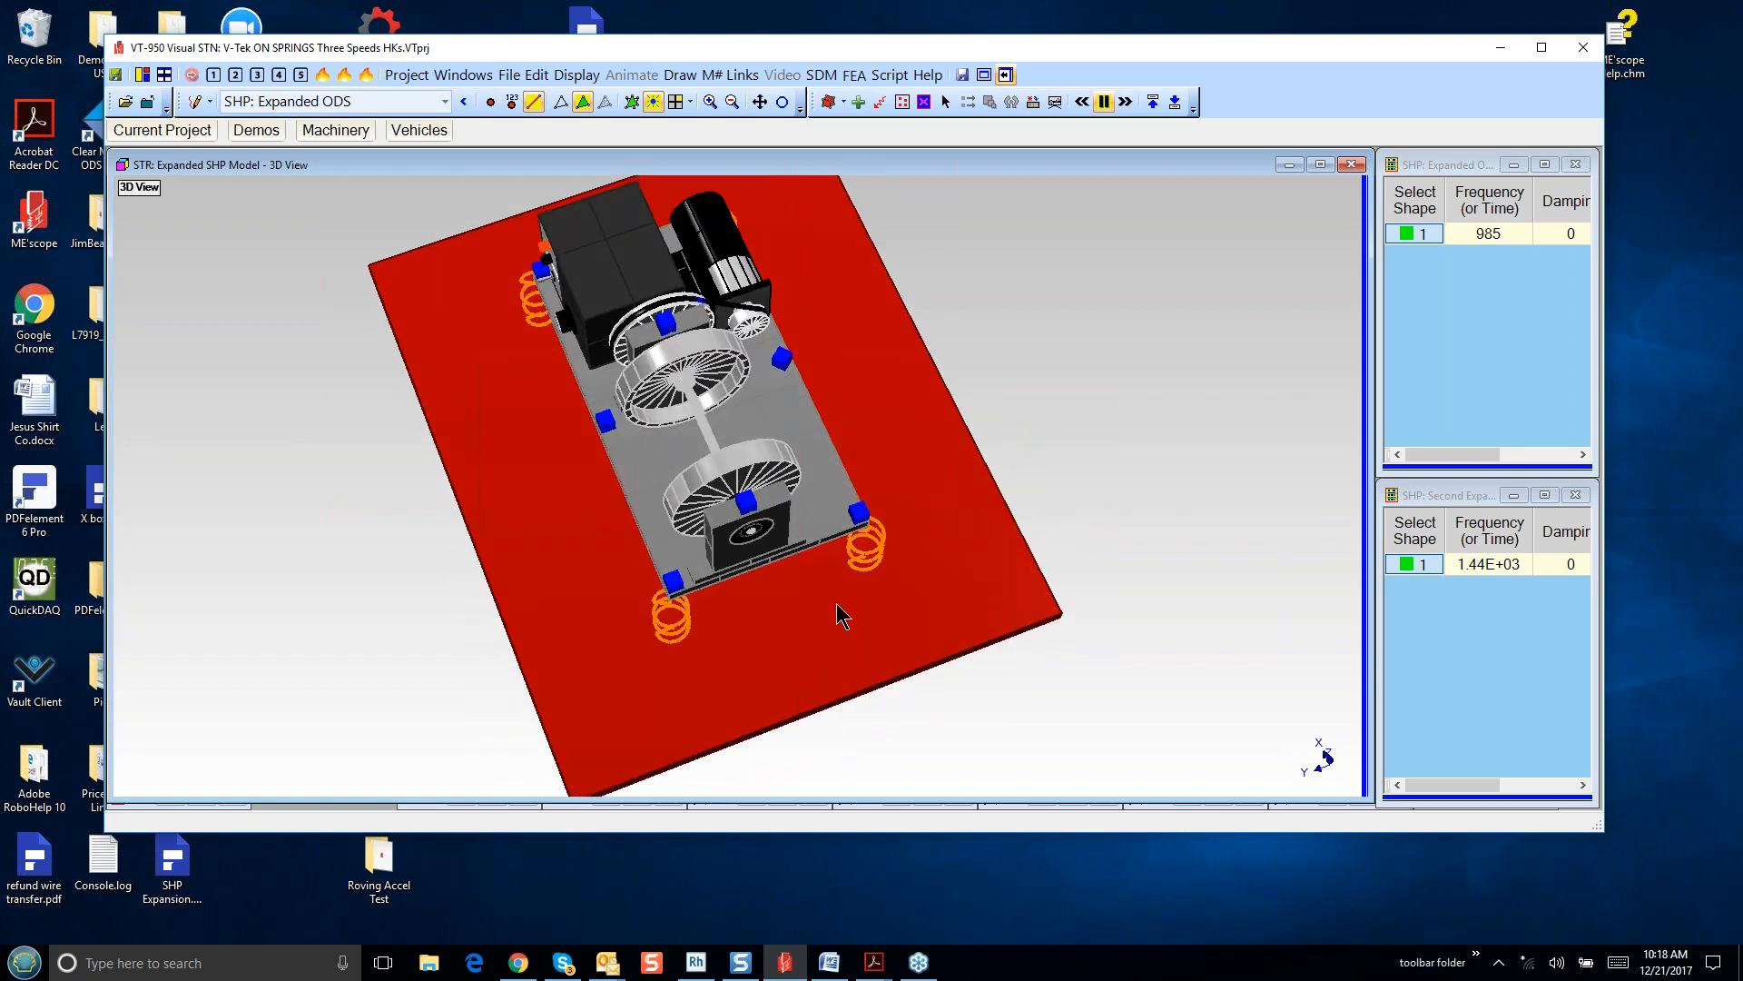
pyautogui.moveTo(837, 605); pyautogui.dragTo(779, 561)
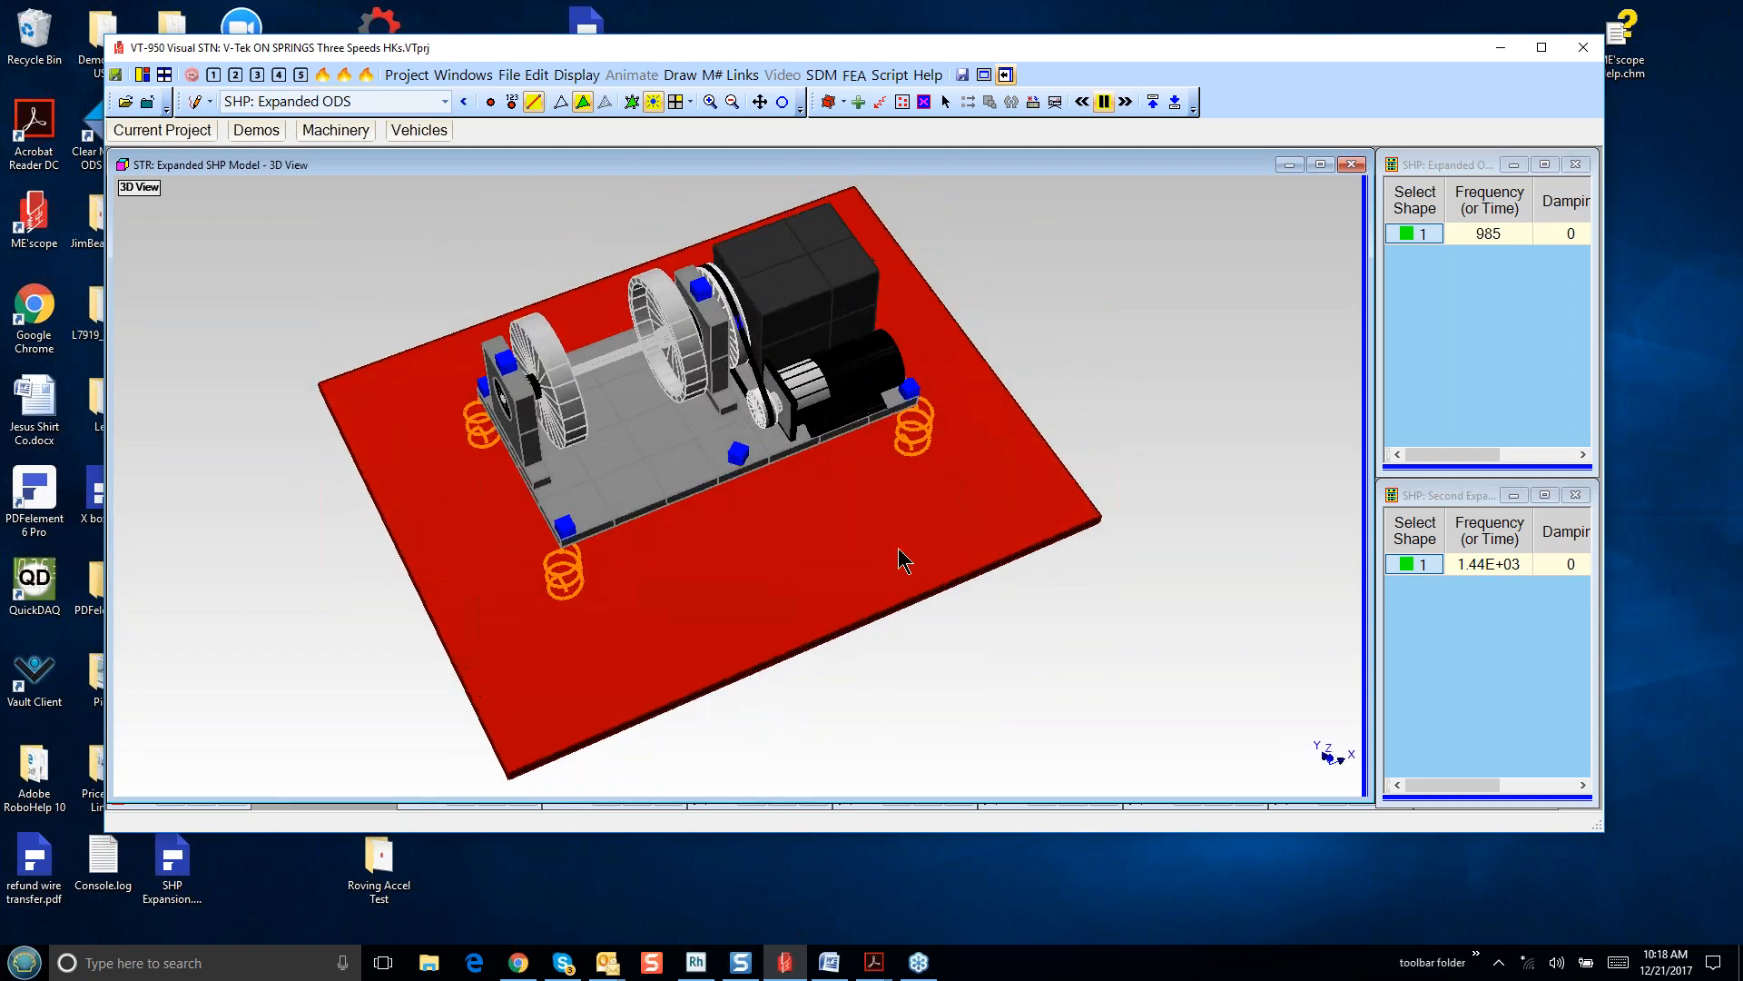
pyautogui.moveTo(903, 541); pyautogui.dragTo(822, 518)
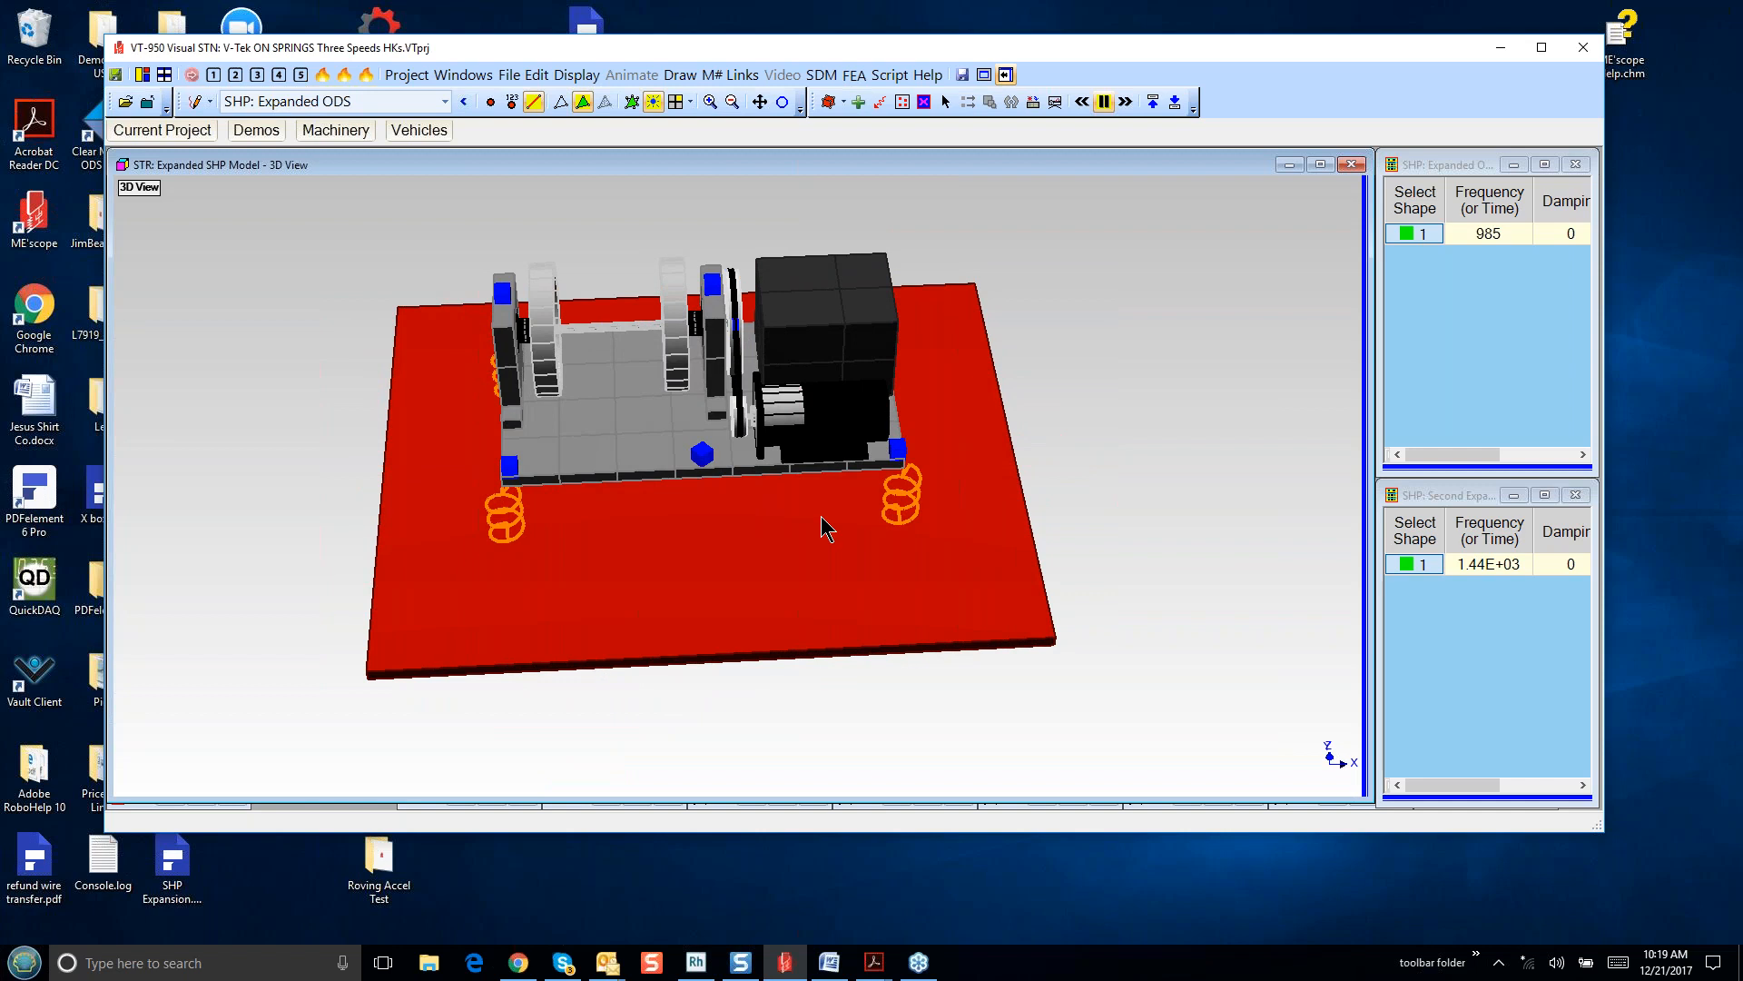
pyautogui.moveTo(701, 557); pyautogui.dragTo(700, 624)
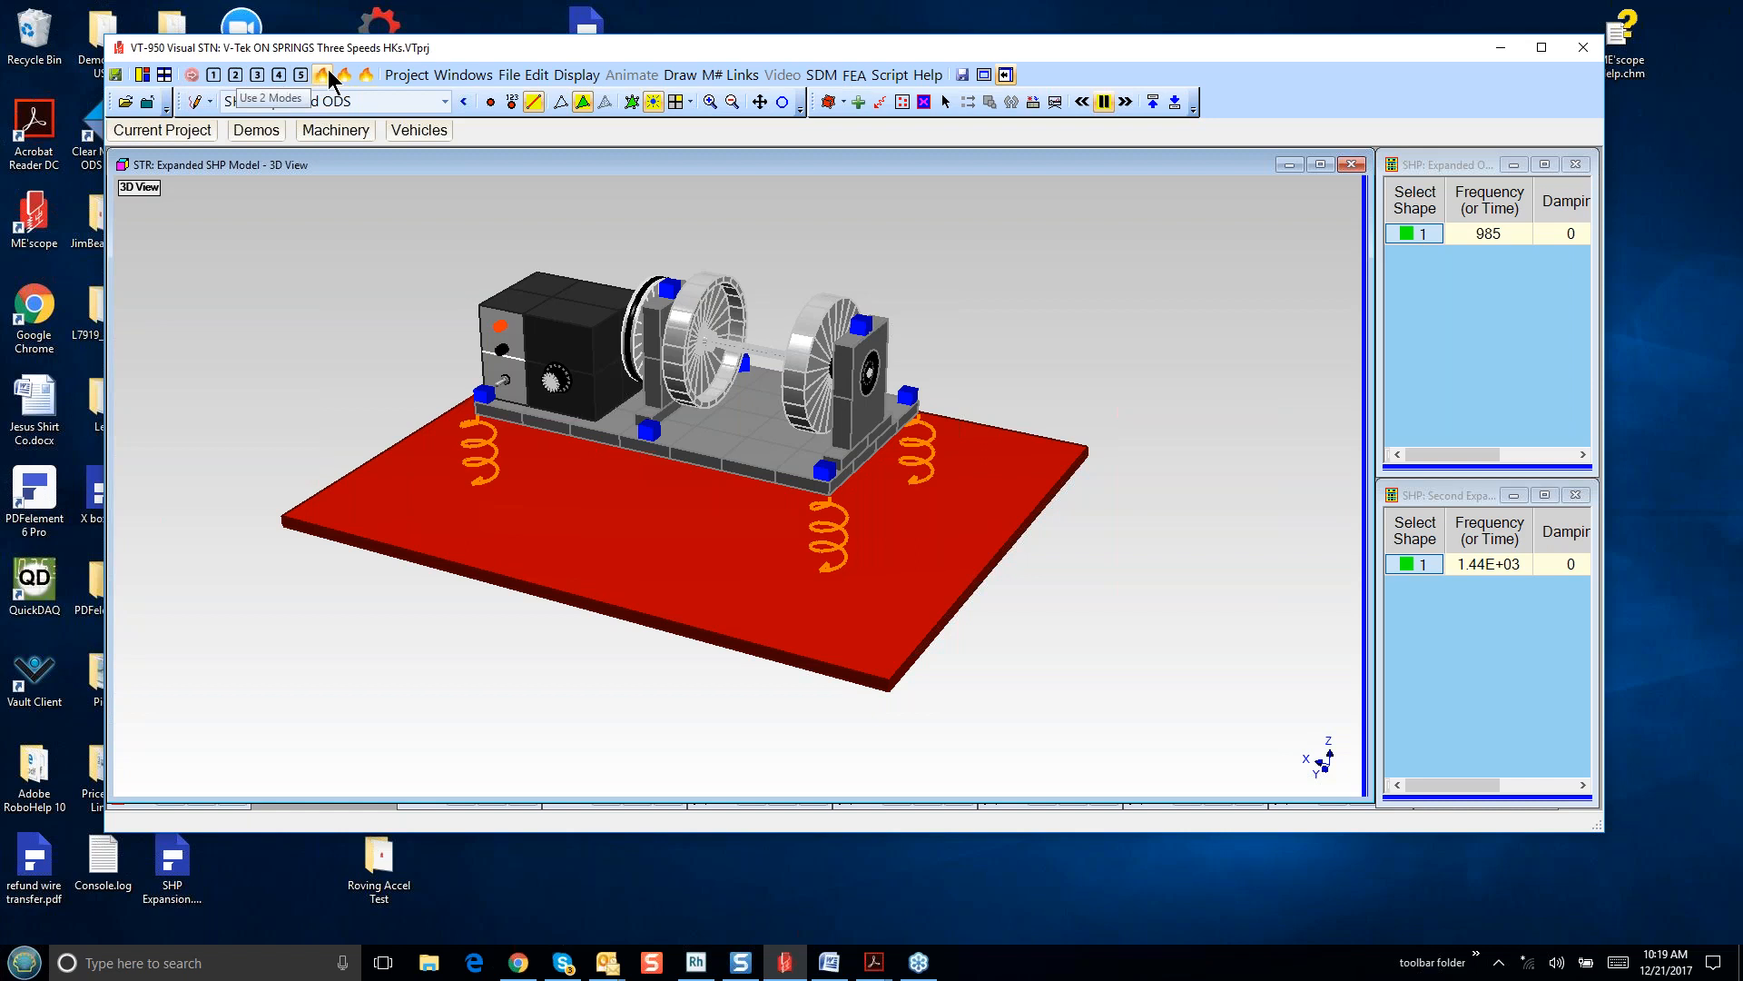
pyautogui.click(367, 72)
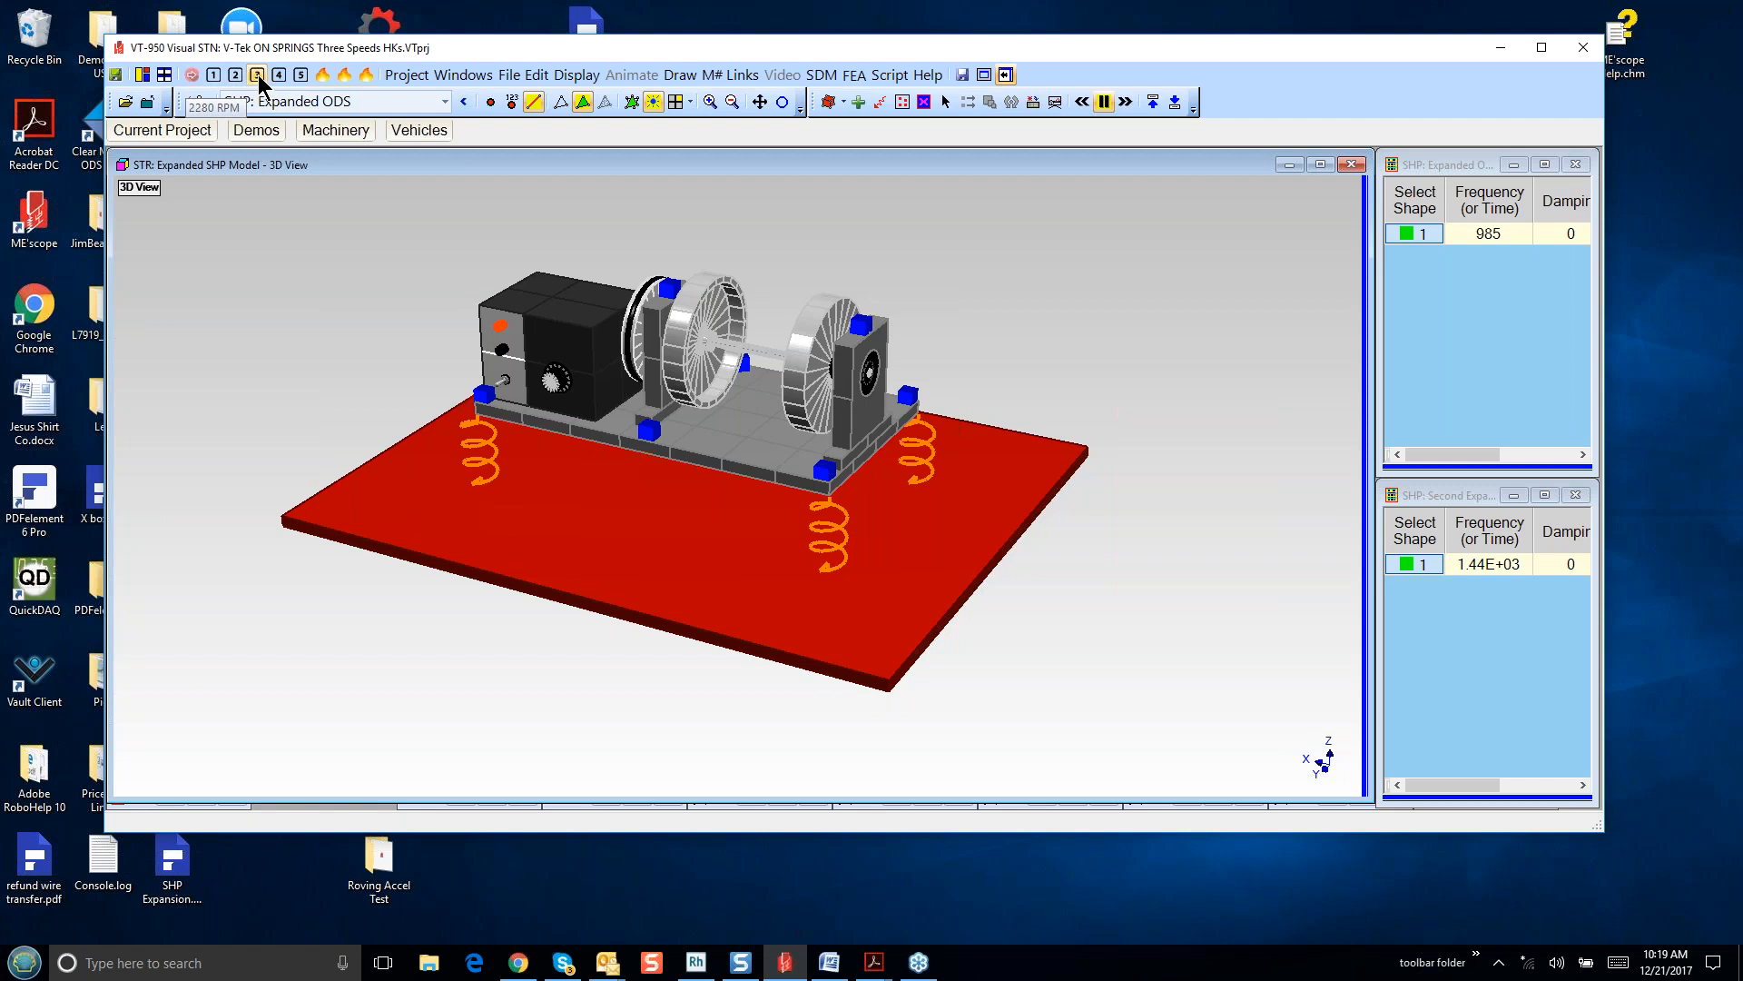
# - Start the sweep animation of the 10 FEA modes of the base plate and bearing blocks, and show only the 3D view
pyautogui.click(193, 76)
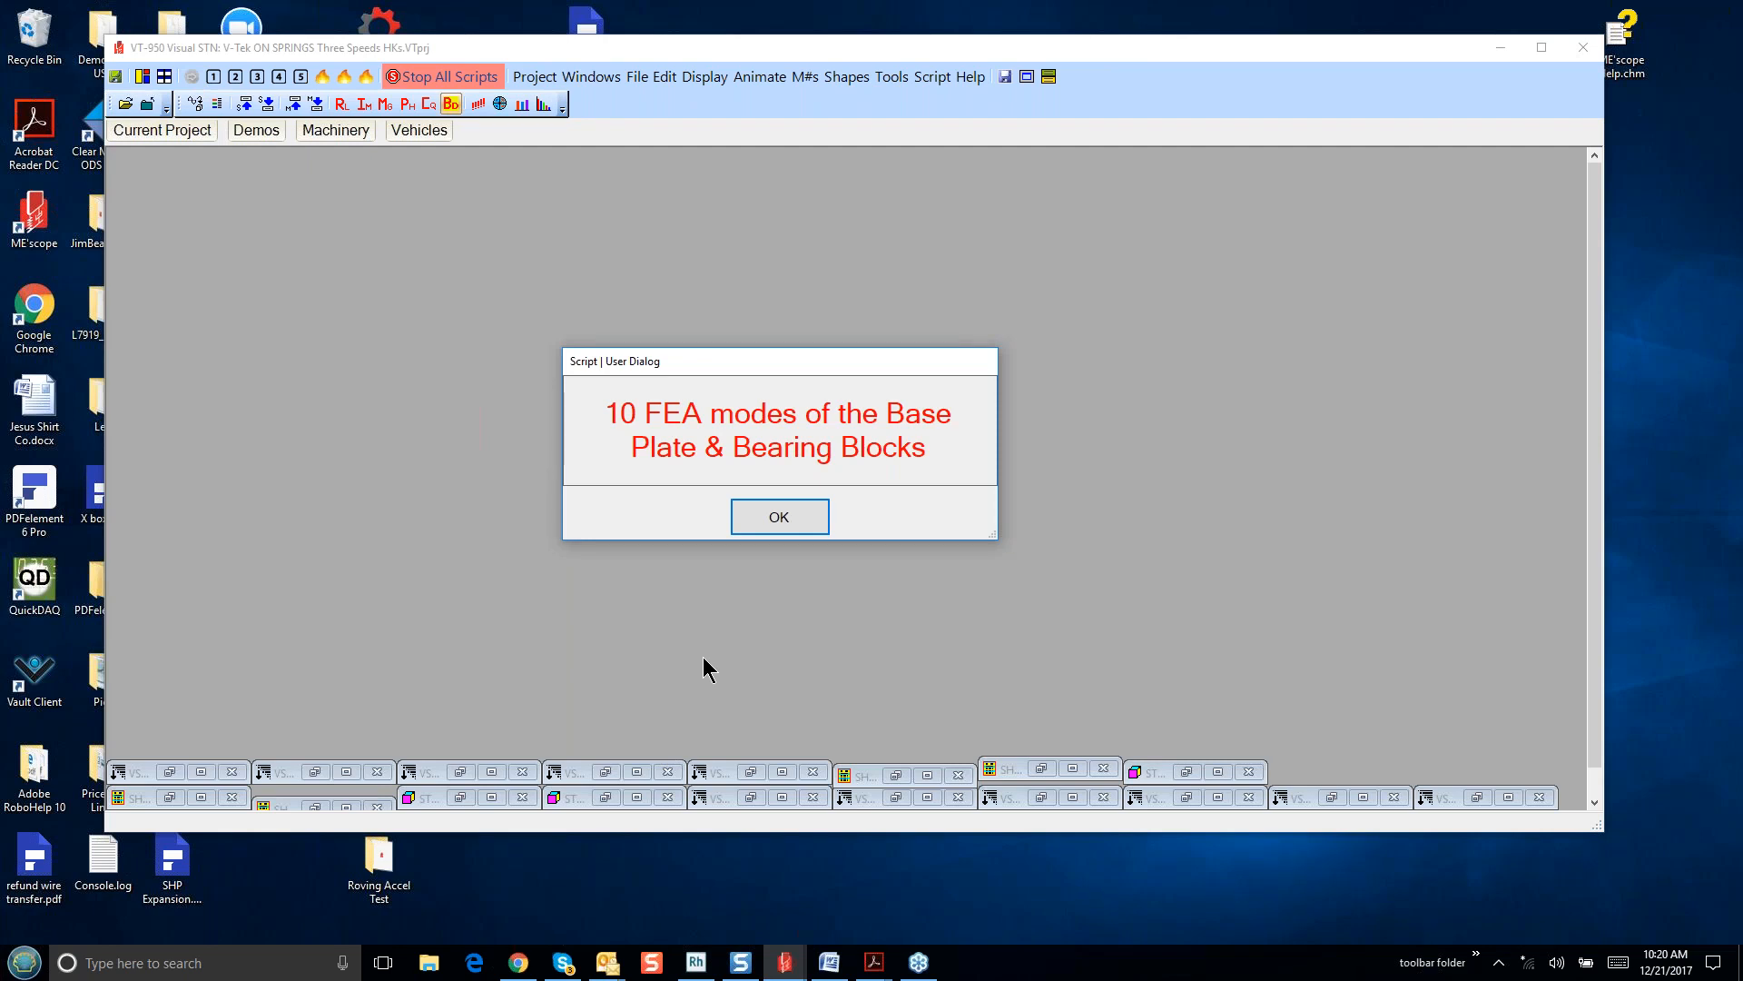
pyautogui.click(760, 514)
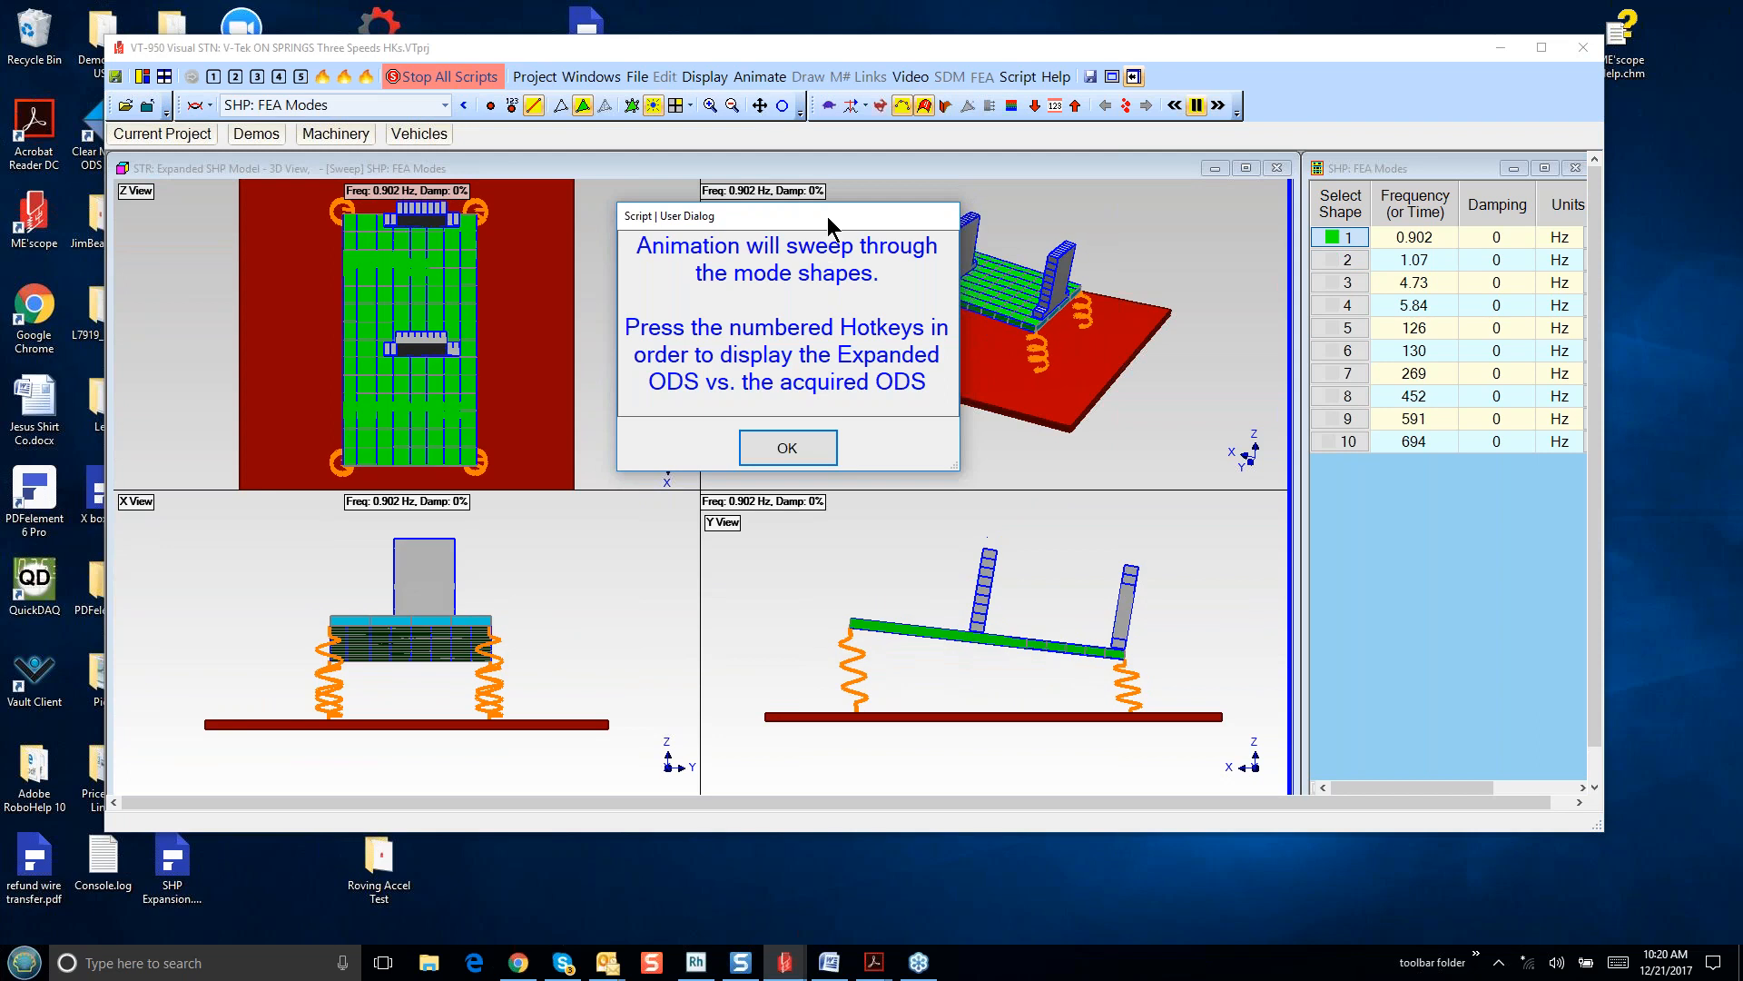
pyautogui.moveTo(821, 216); pyautogui.dragTo(734, 303)
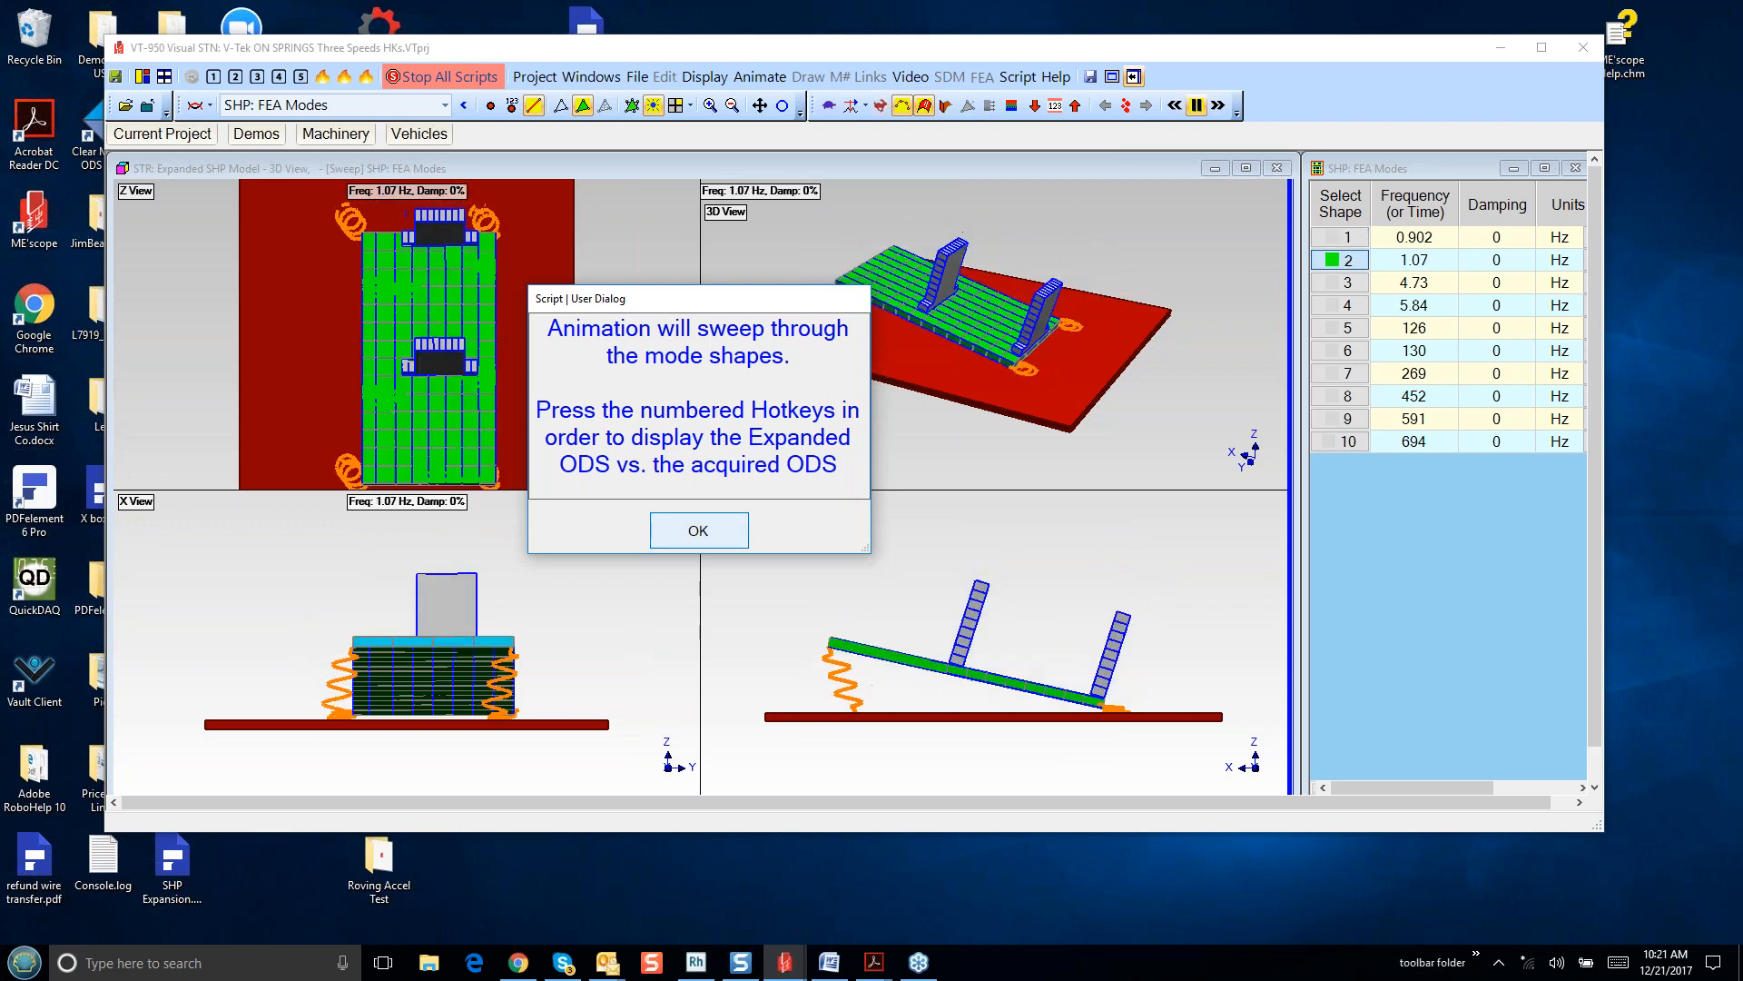
pyautogui.click(698, 530)
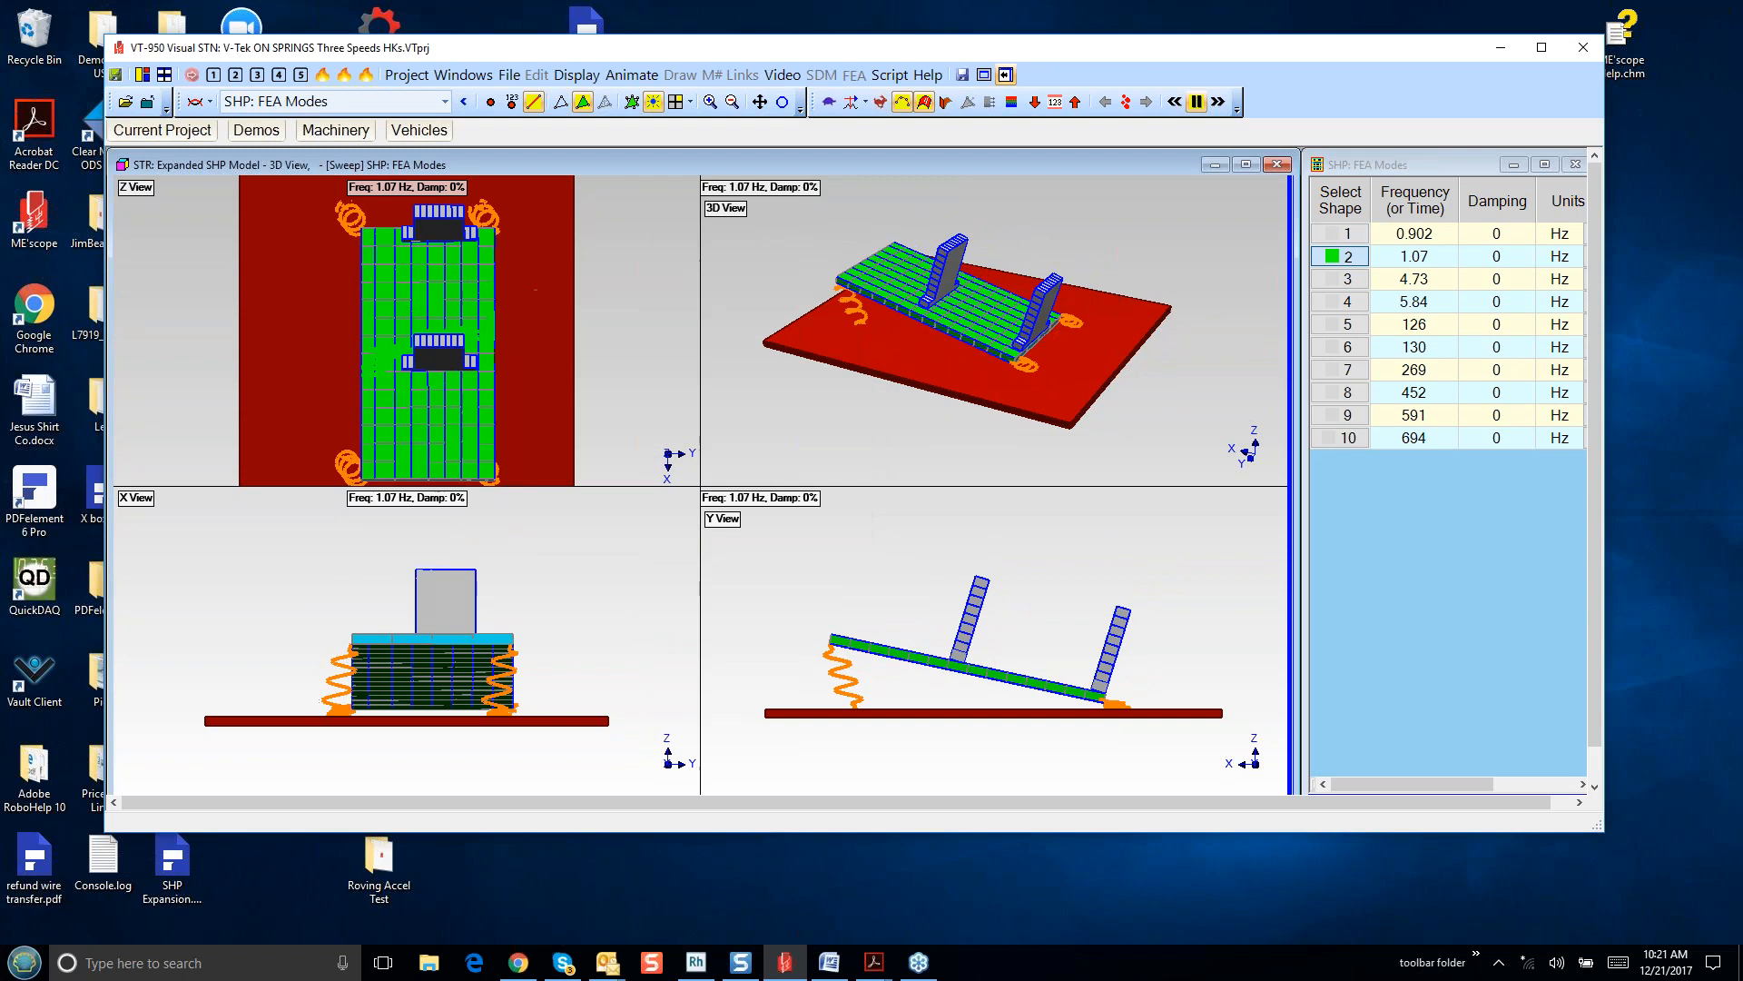
pyautogui.doubleClick(799, 441)
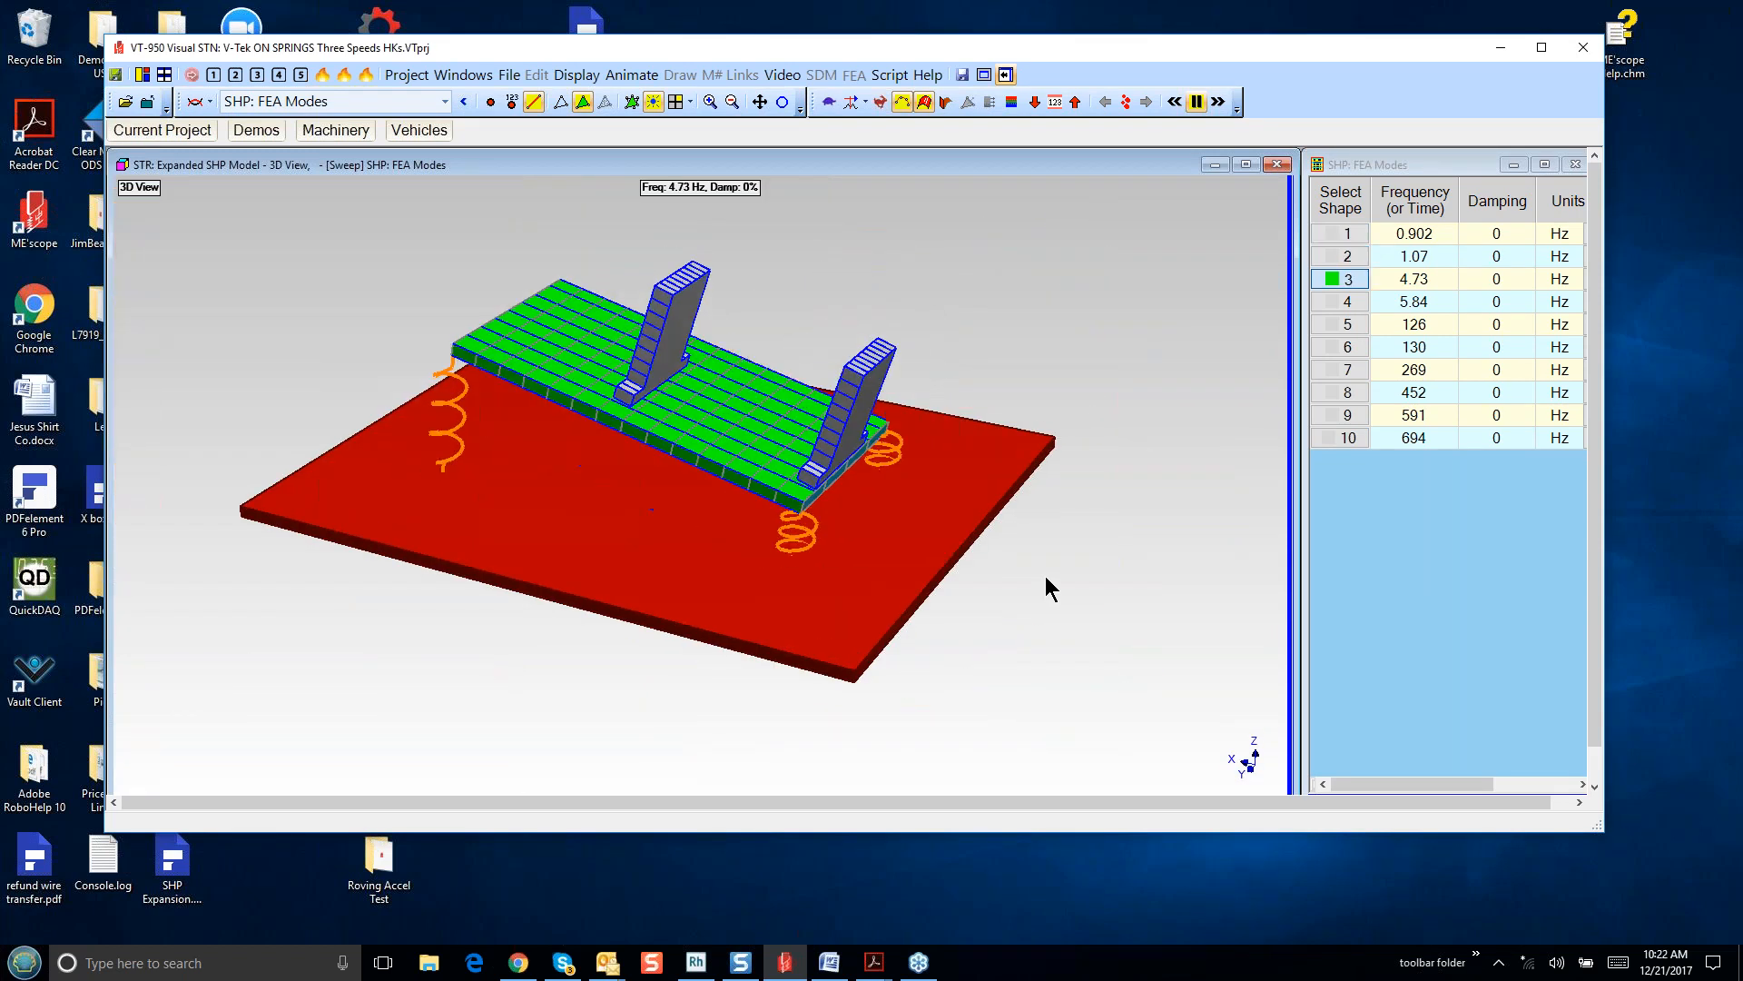
# - Examine the rigid body and flexible FEA mode shapes from several angles and closer up during the sweep animation
pyautogui.moveTo(1076, 561); pyautogui.dragTo(1000, 568)
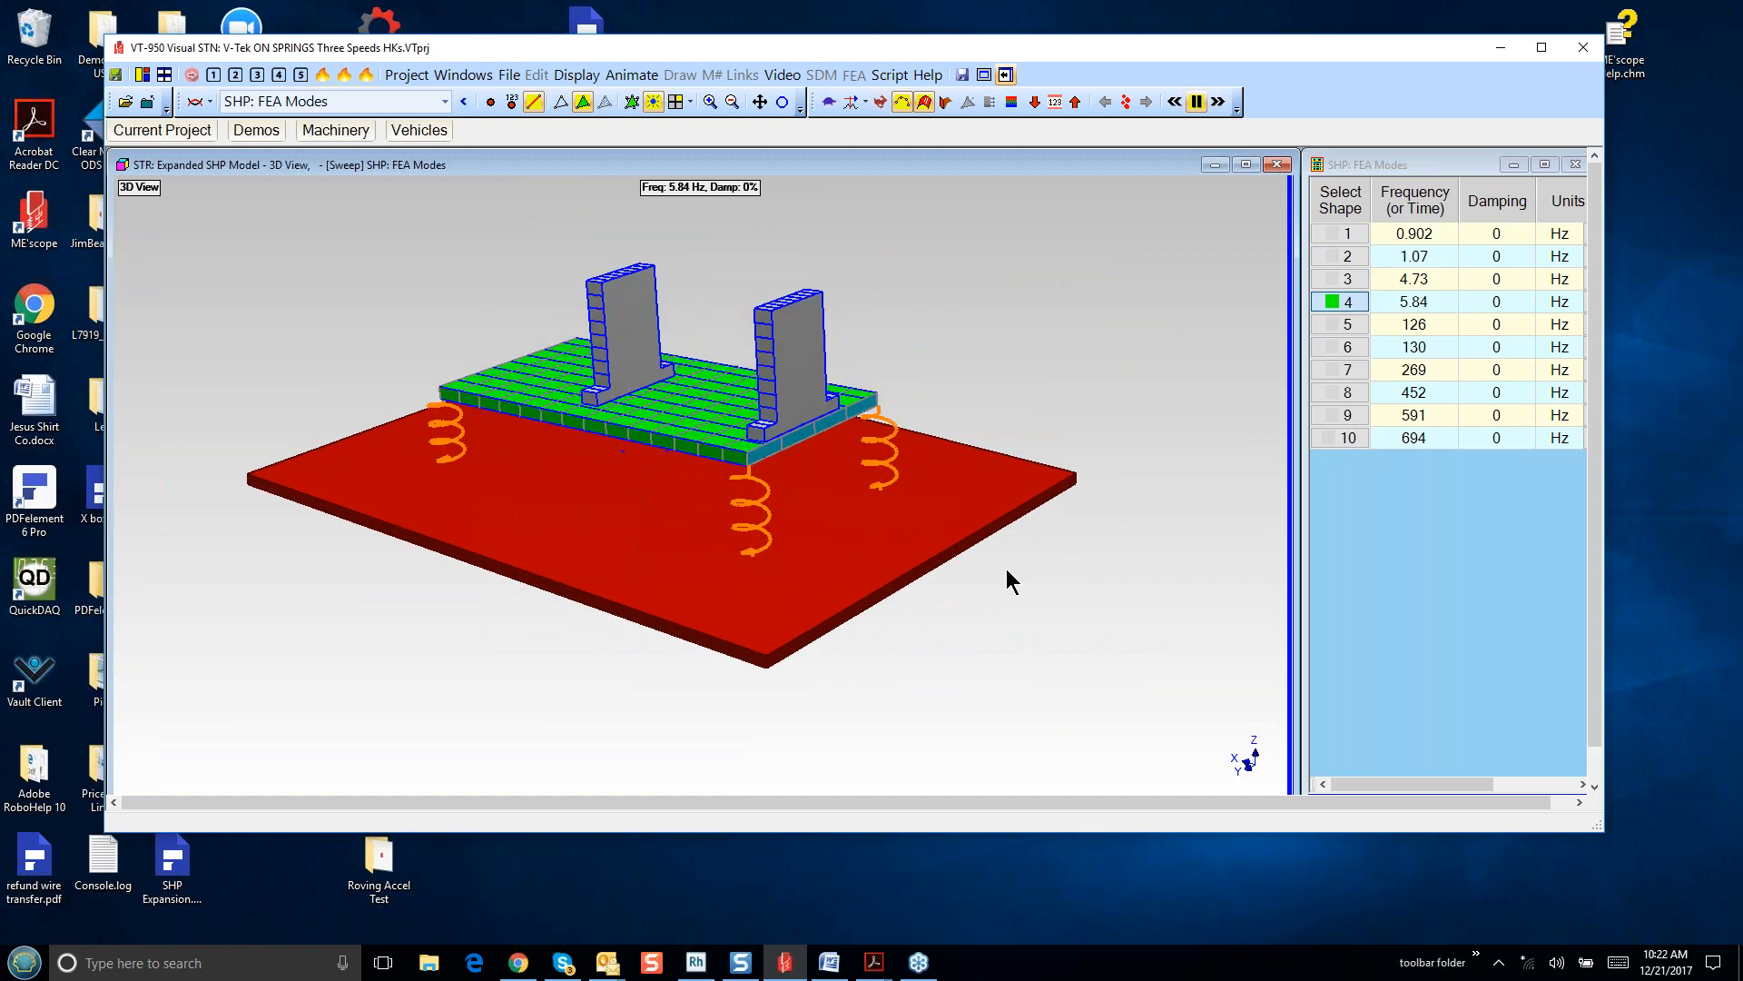
pyautogui.moveTo(1006, 569); pyautogui.dragTo(606, 634)
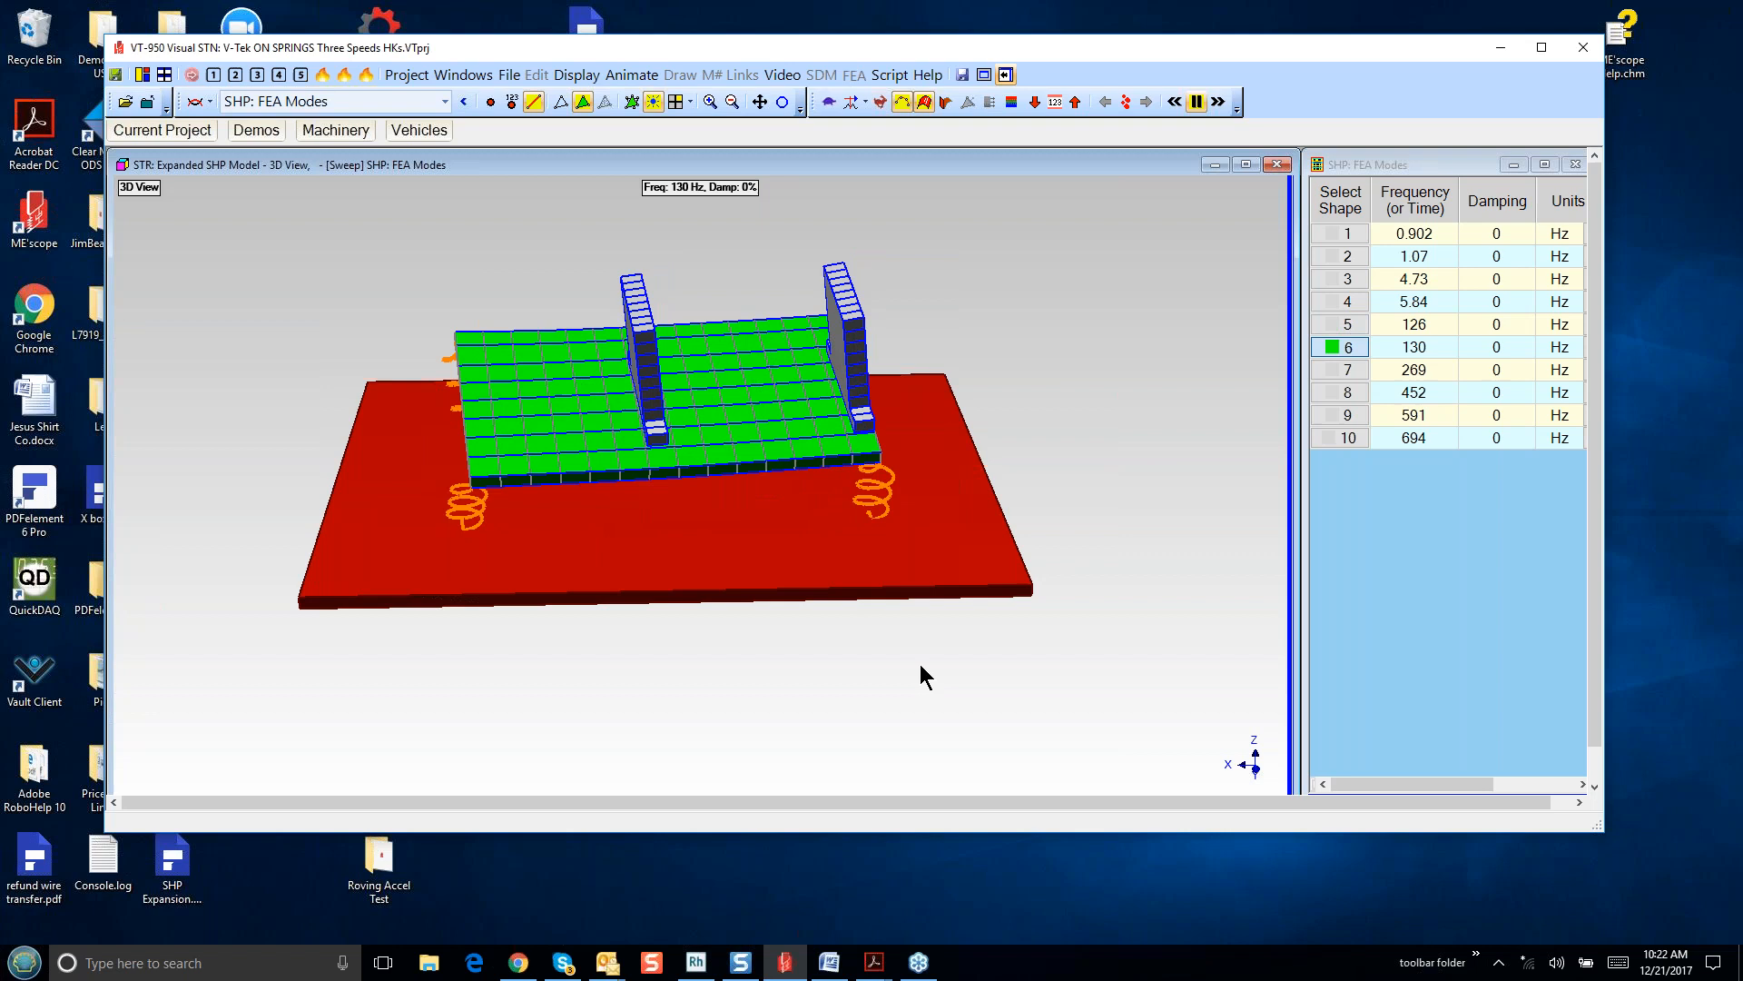
pyautogui.moveTo(878, 700); pyautogui.dragTo(715, 712)
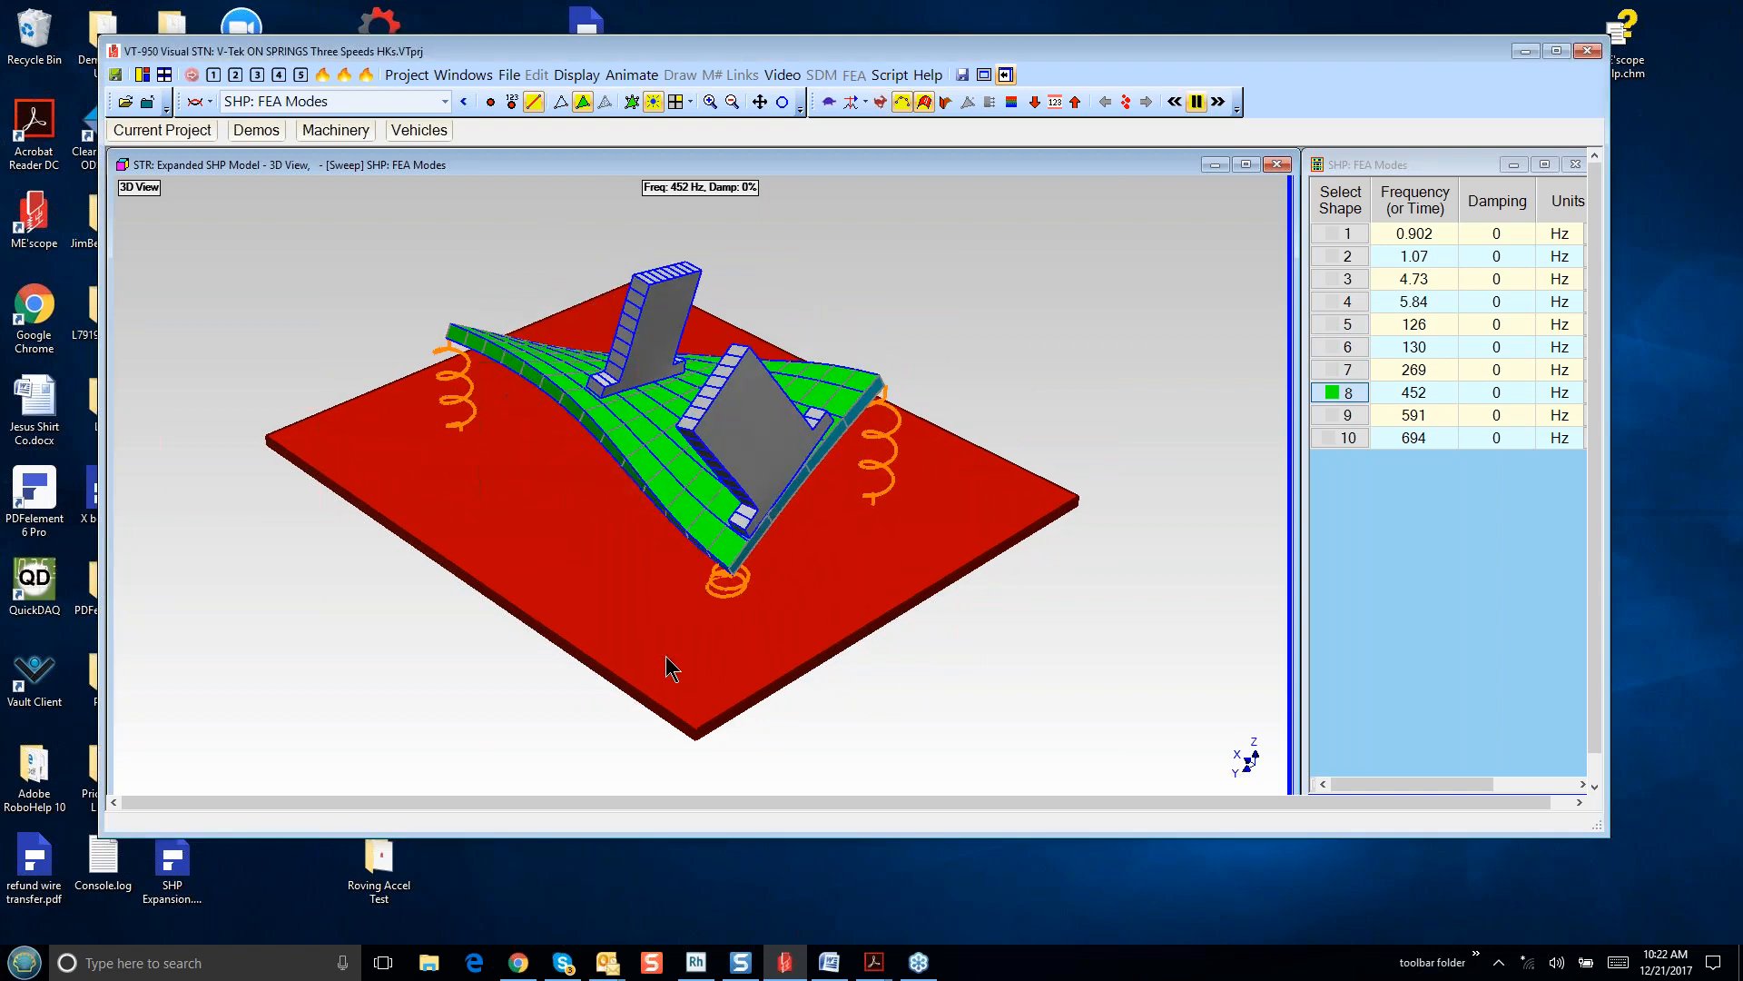
pyautogui.scroll(3, 667, 656)
pyautogui.moveTo(637, 643); pyautogui.dragTo(729, 650)
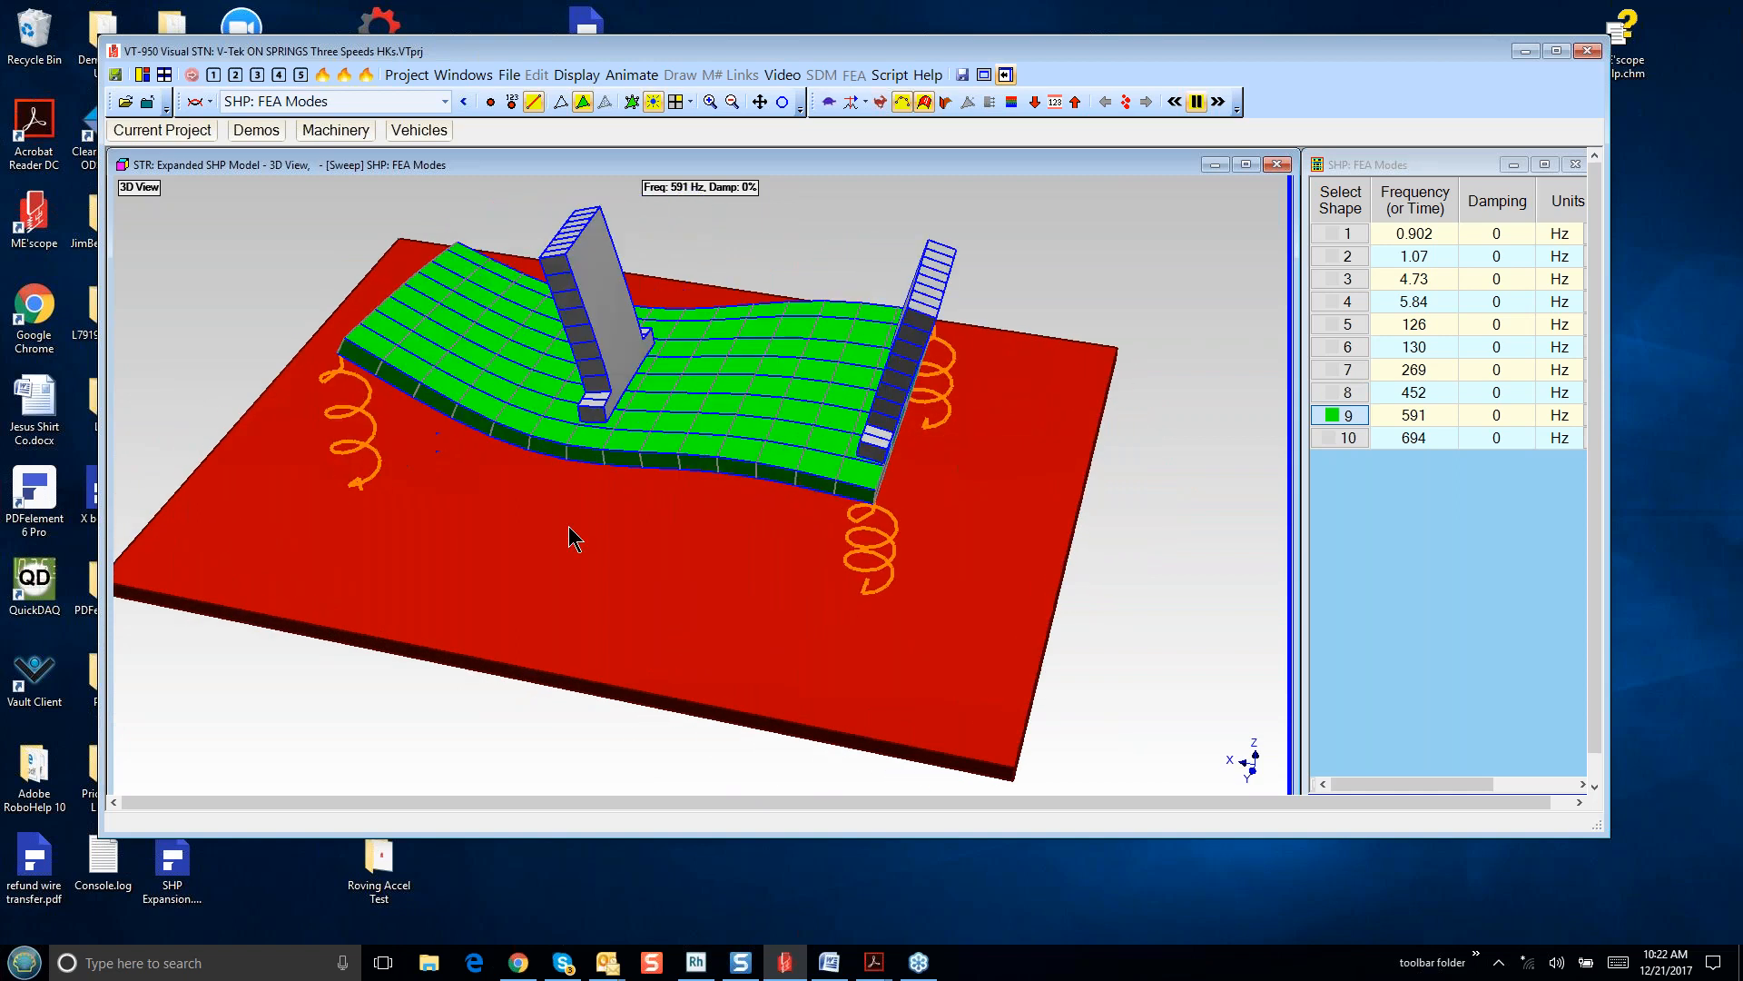
pyautogui.moveTo(576, 600); pyautogui.dragTo(599, 602)
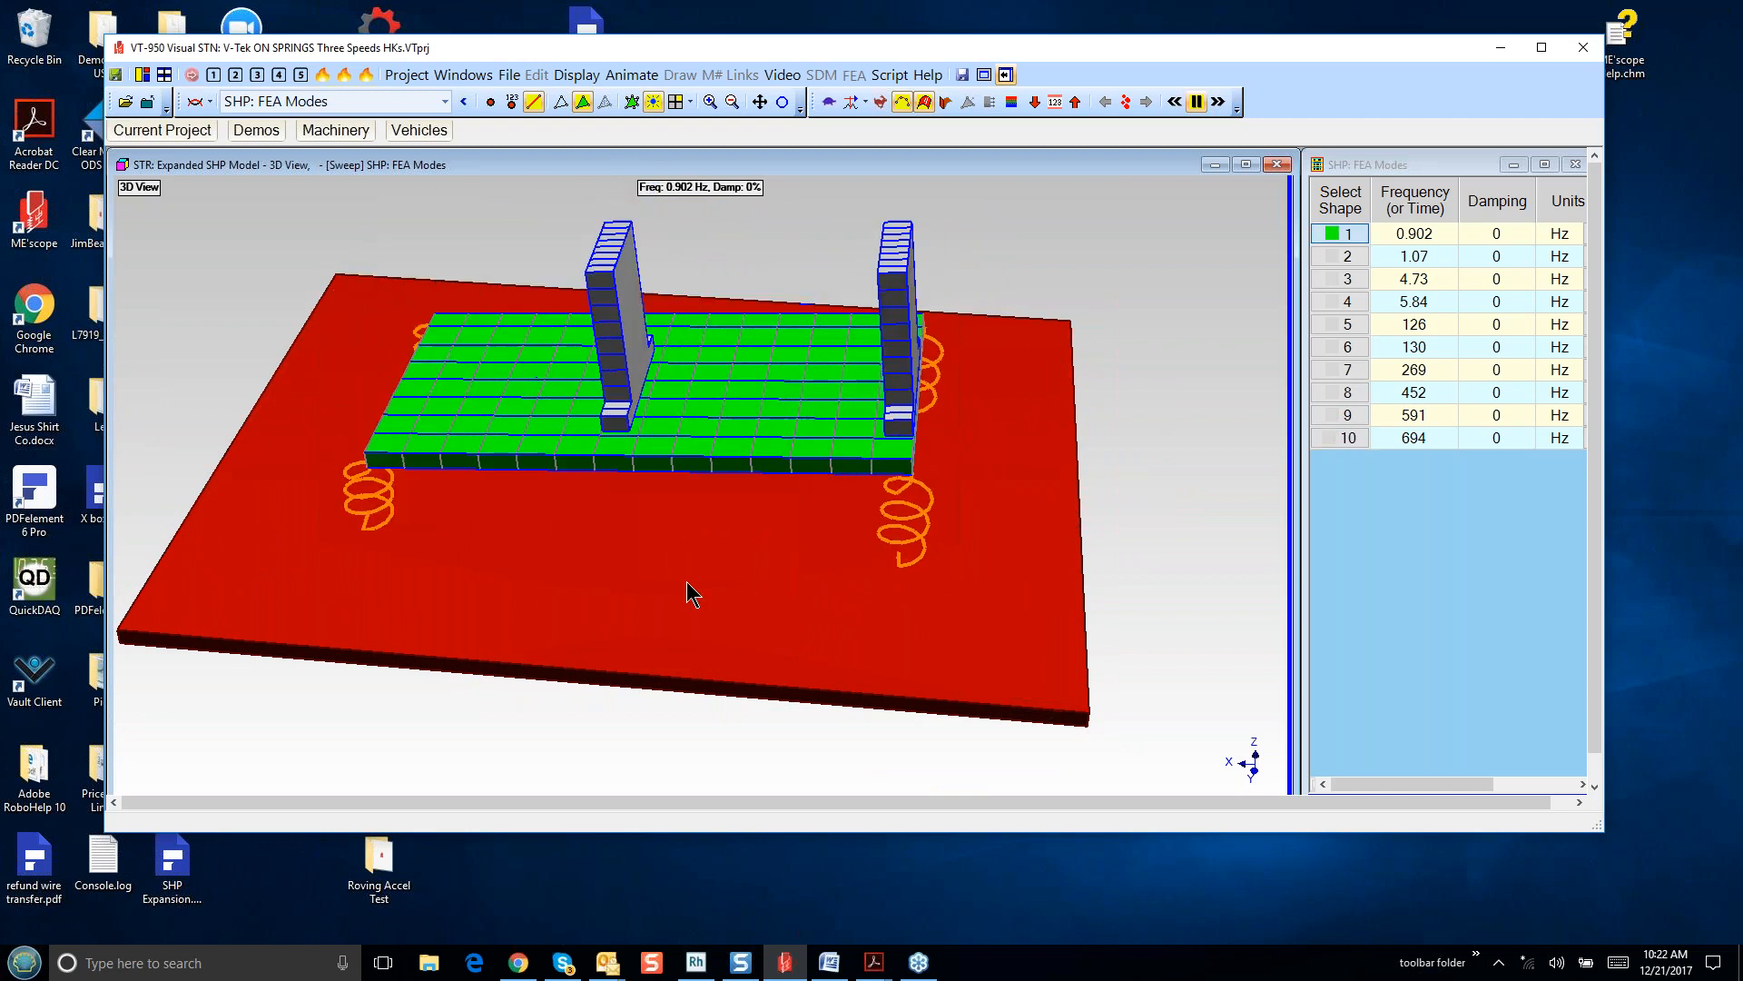
pyautogui.moveTo(700, 580); pyautogui.dragTo(591, 611)
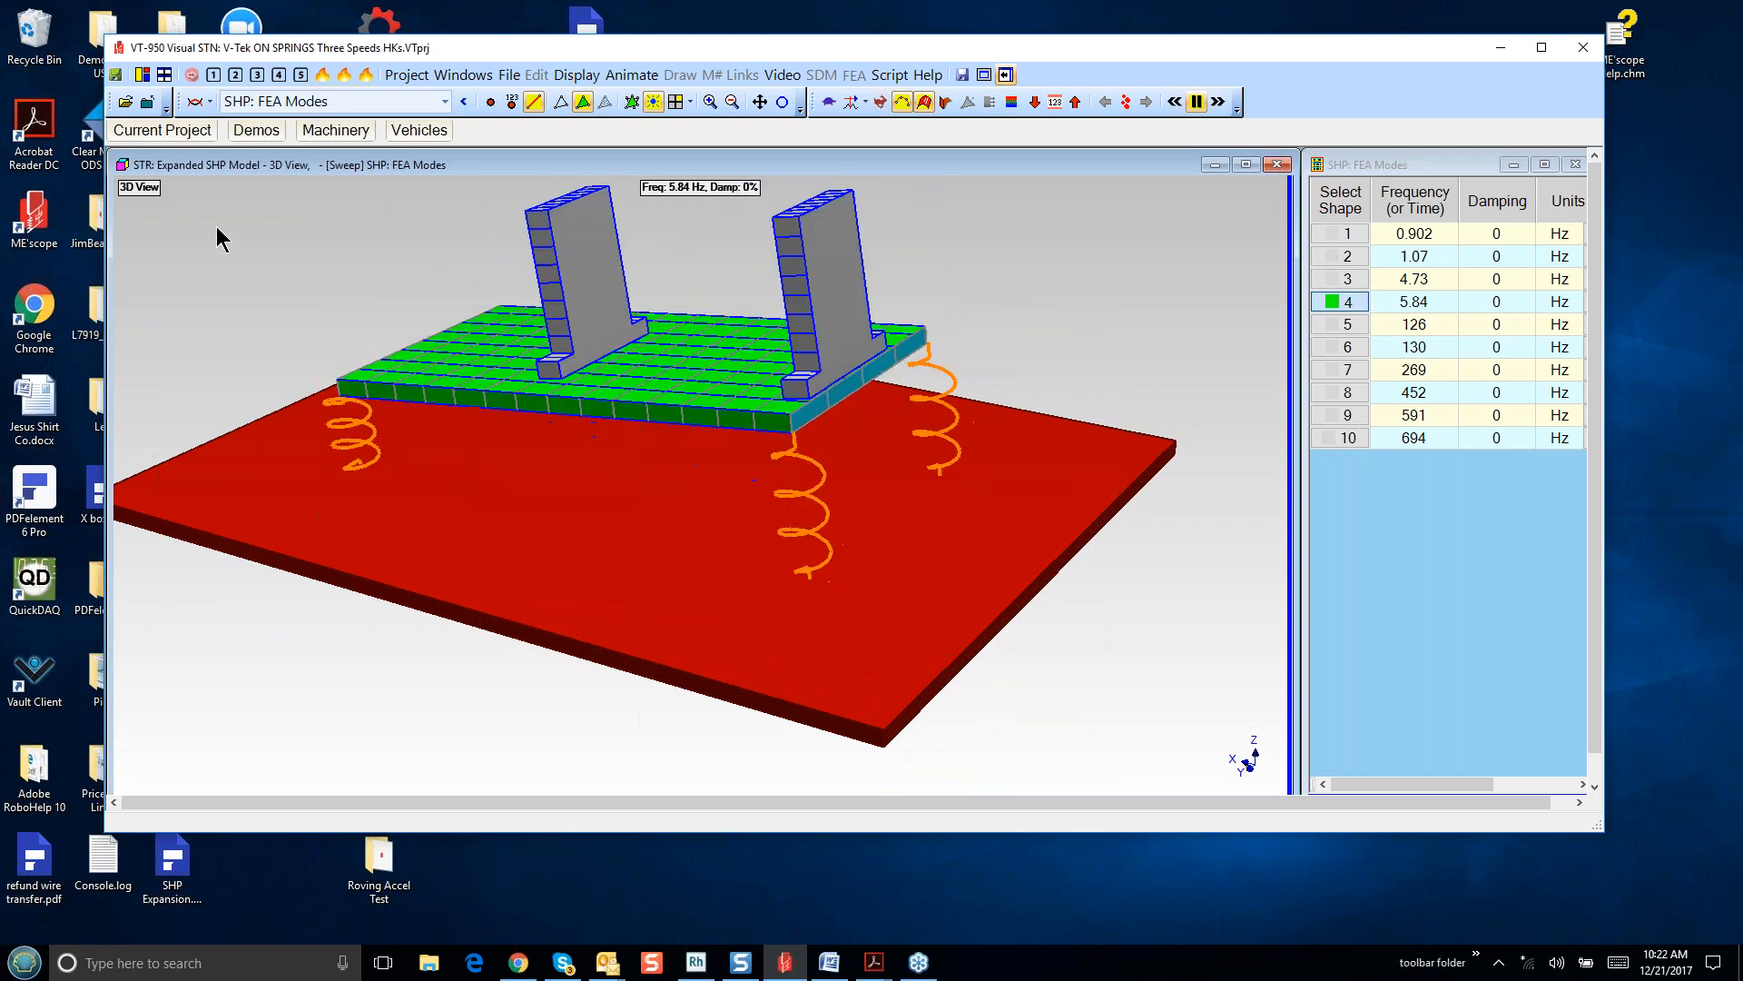
# - Animate the 985 RPM expanded ODS using 2 rigid body FEA modes beside the interpolated ODS, and compare both shapes and the participation chart
pyautogui.click(212, 76)
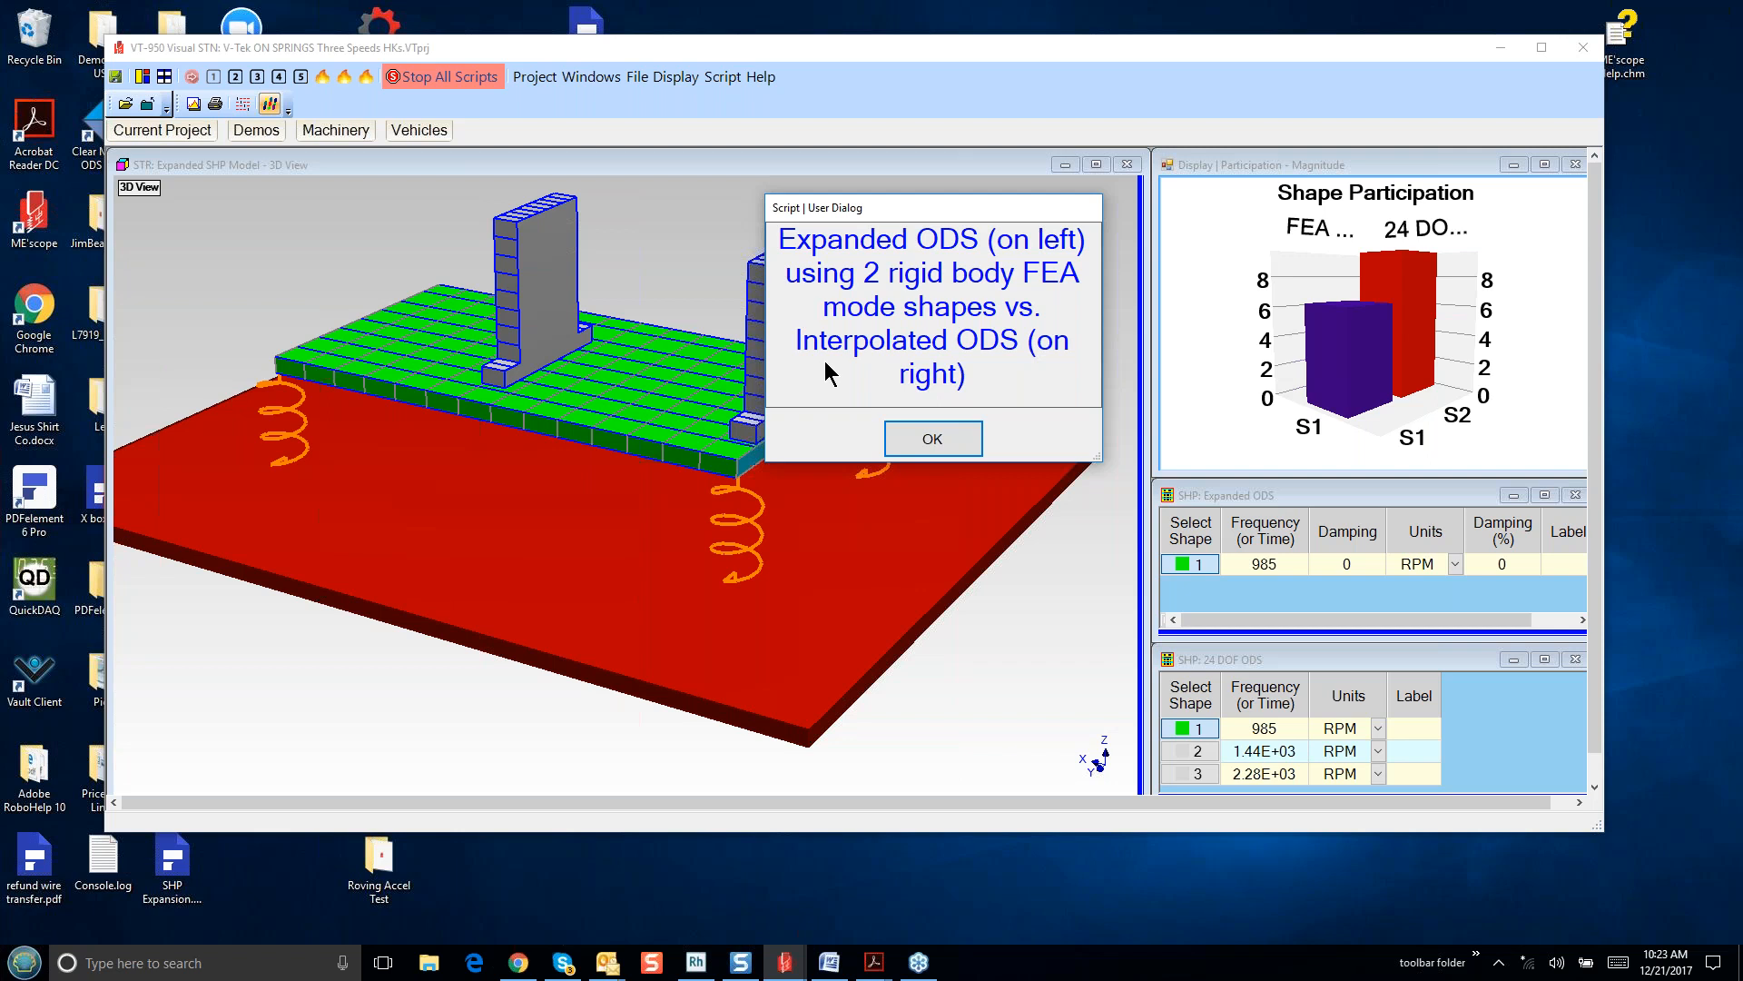
pyautogui.click(934, 439)
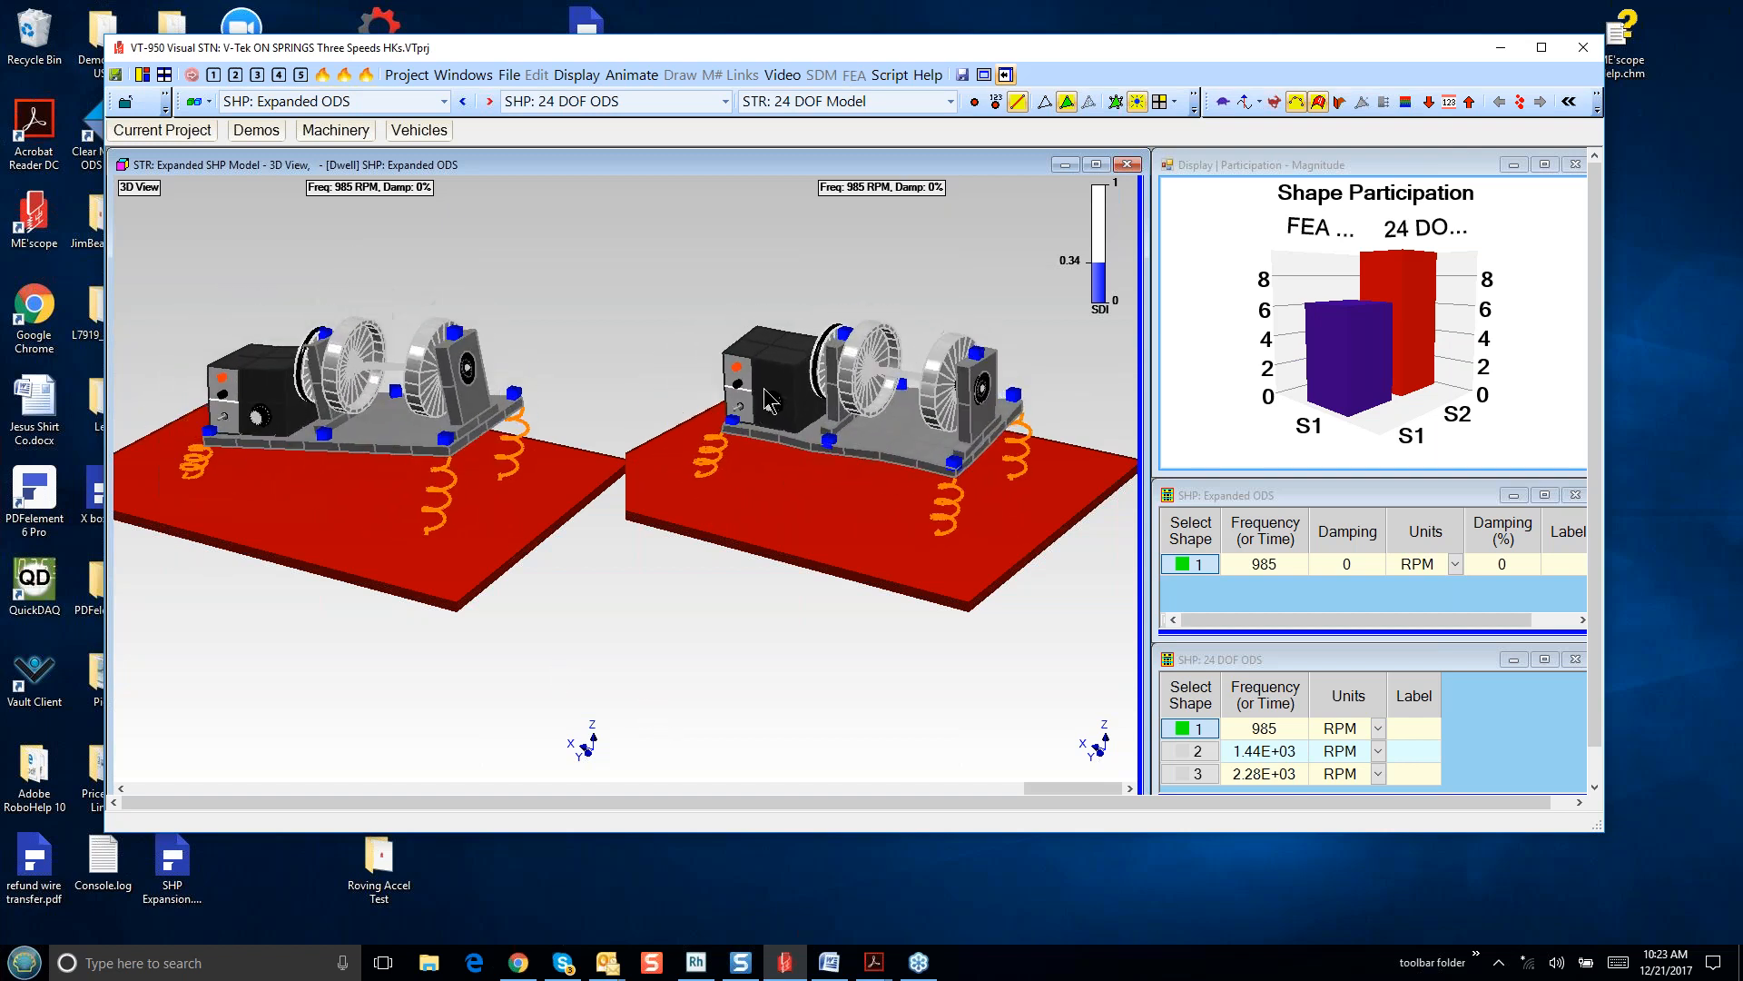
pyautogui.moveTo(712, 619); pyautogui.dragTo(803, 615)
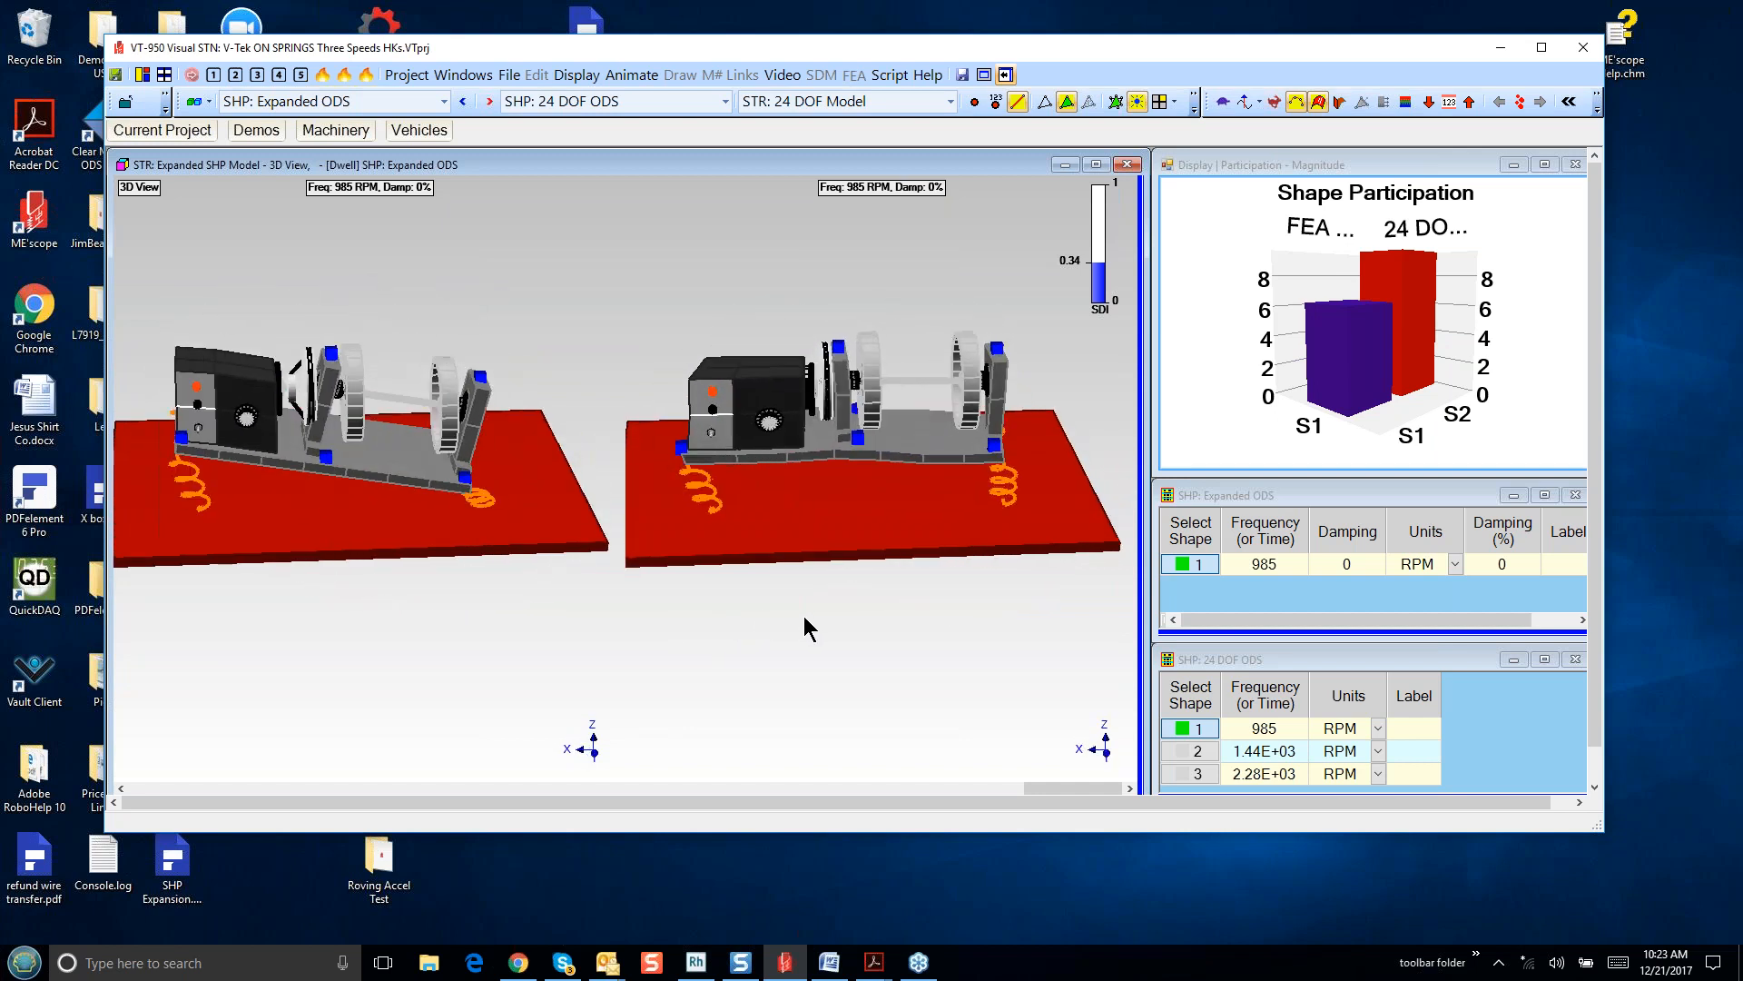
pyautogui.moveTo(804, 619); pyautogui.dragTo(698, 614)
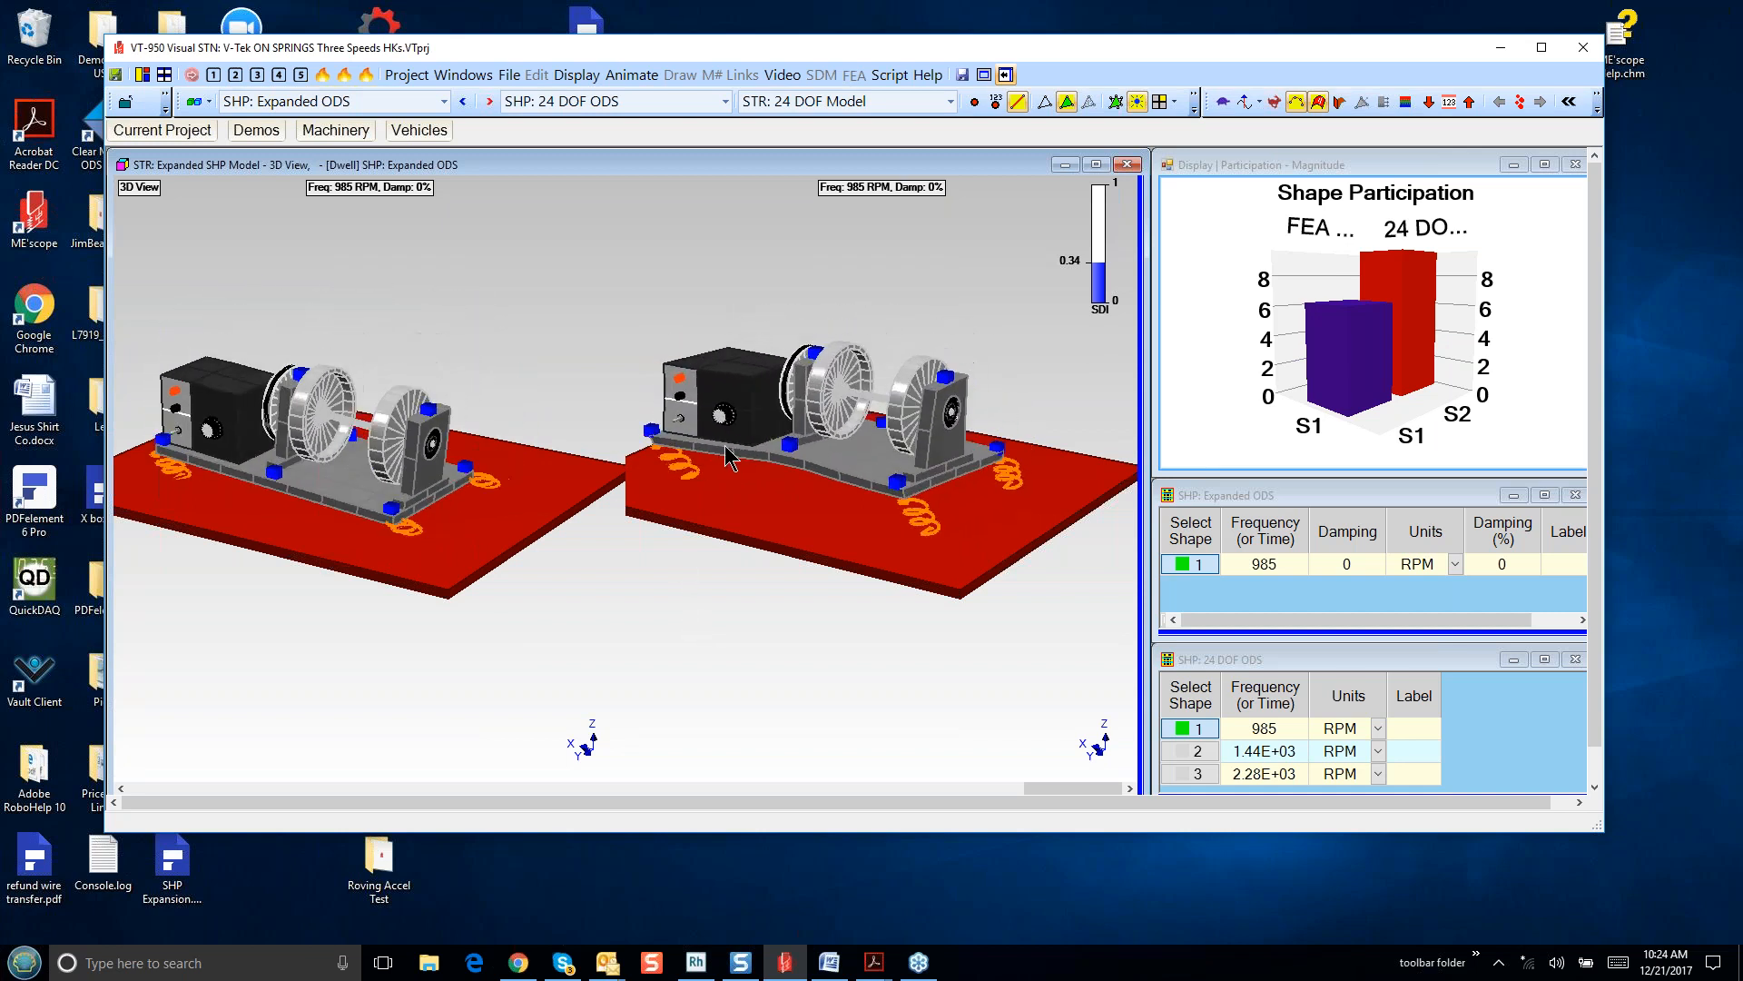
pyautogui.moveTo(756, 605); pyautogui.dragTo(988, 606)
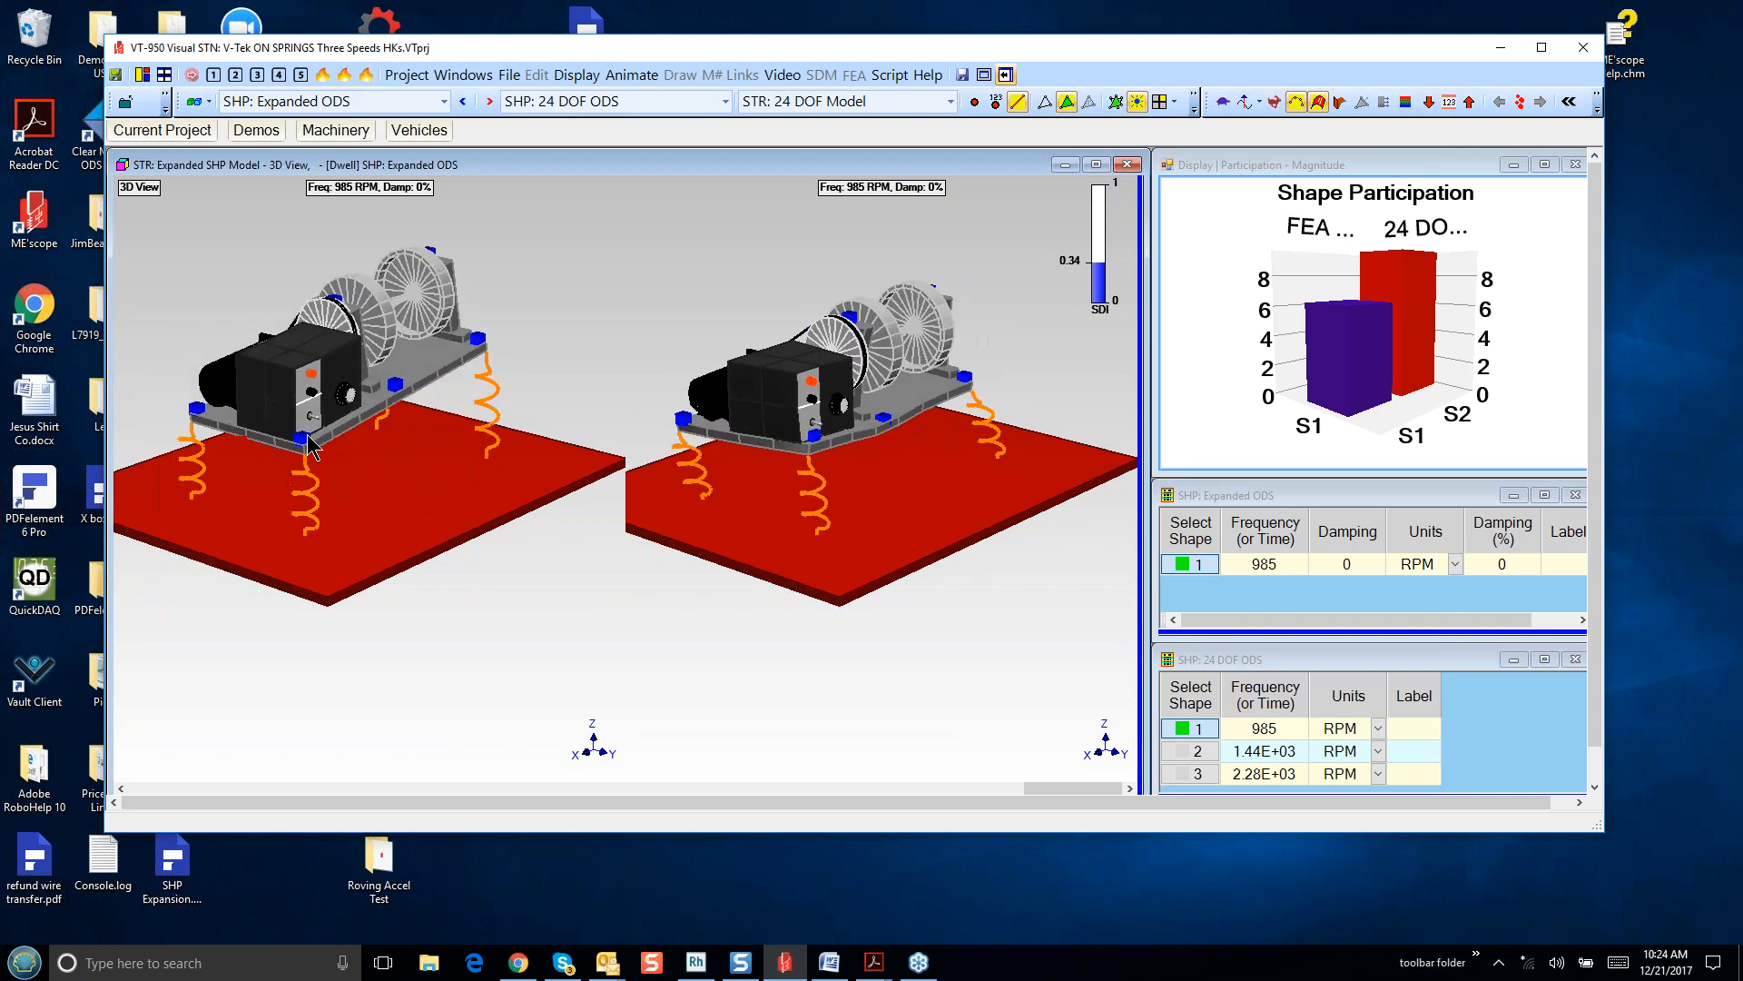
pyautogui.moveTo(401, 514)
pyautogui.mouseDown()
pyautogui.moveTo(178, 542)
pyautogui.moveTo(387, 525)
pyautogui.mouseUp()
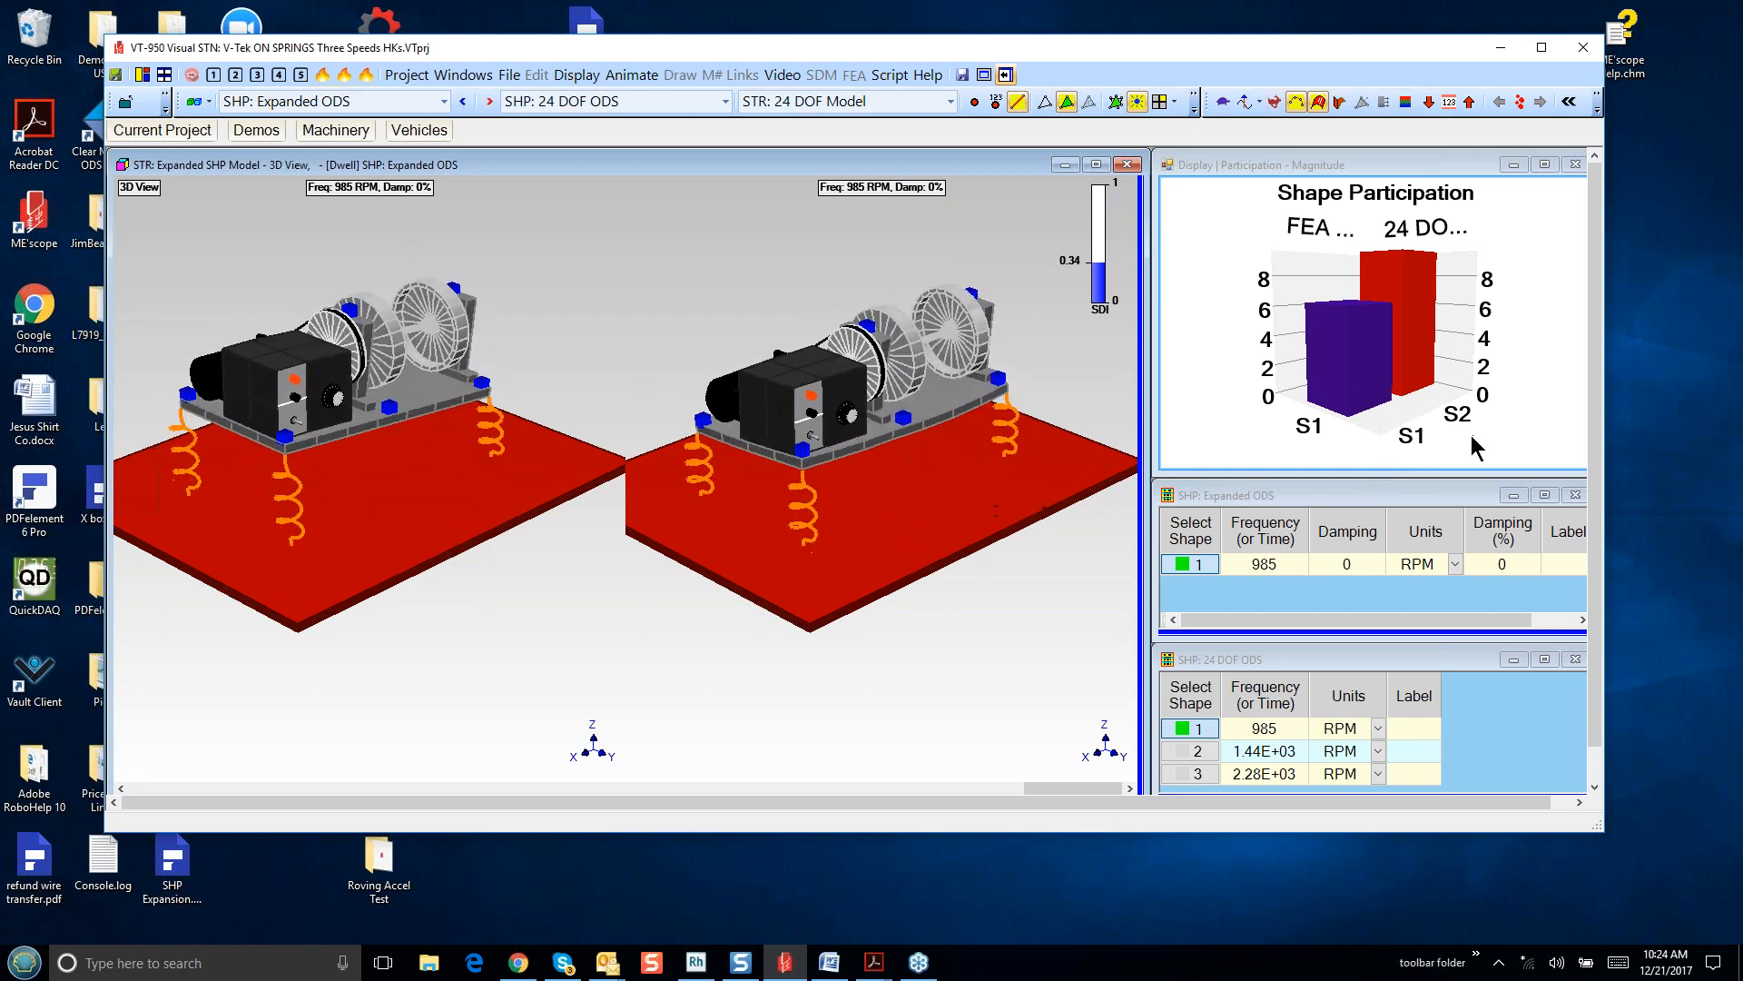
pyautogui.moveTo(1473, 438)
pyautogui.mouseDown()
pyautogui.moveTo(1423, 436)
pyautogui.moveTo(1444, 449)
pyautogui.mouseUp()
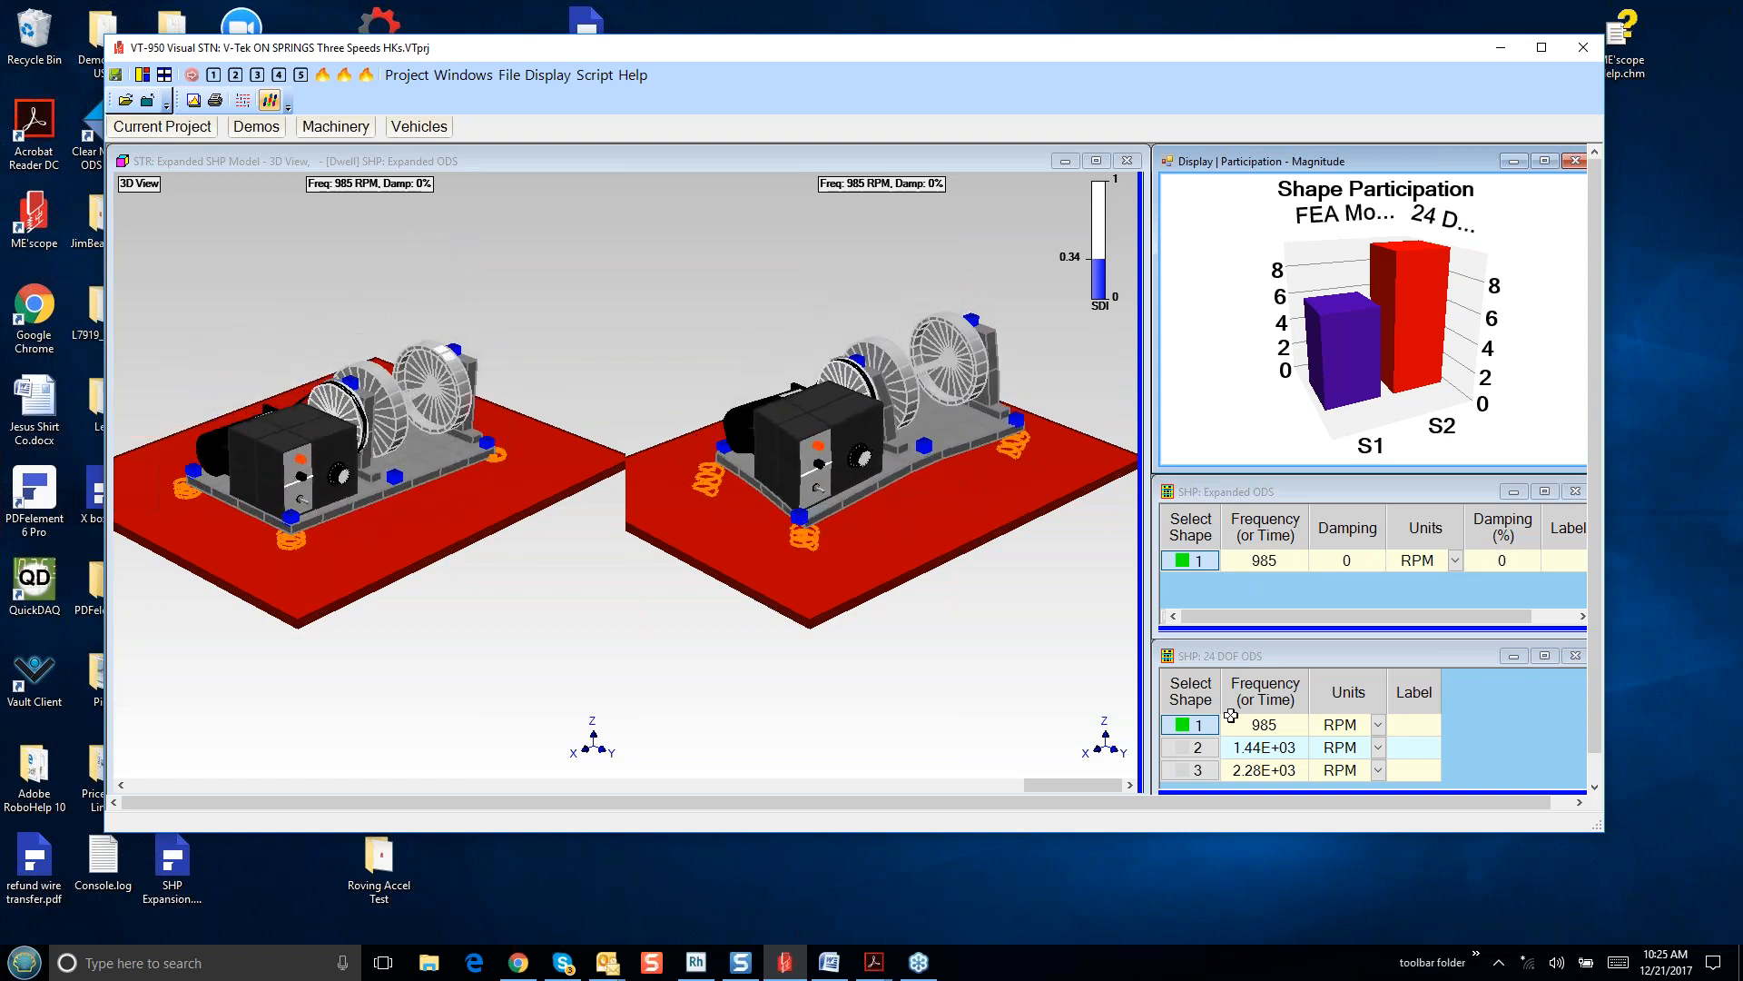
pyautogui.moveTo(798, 669); pyautogui.dragTo(839, 639)
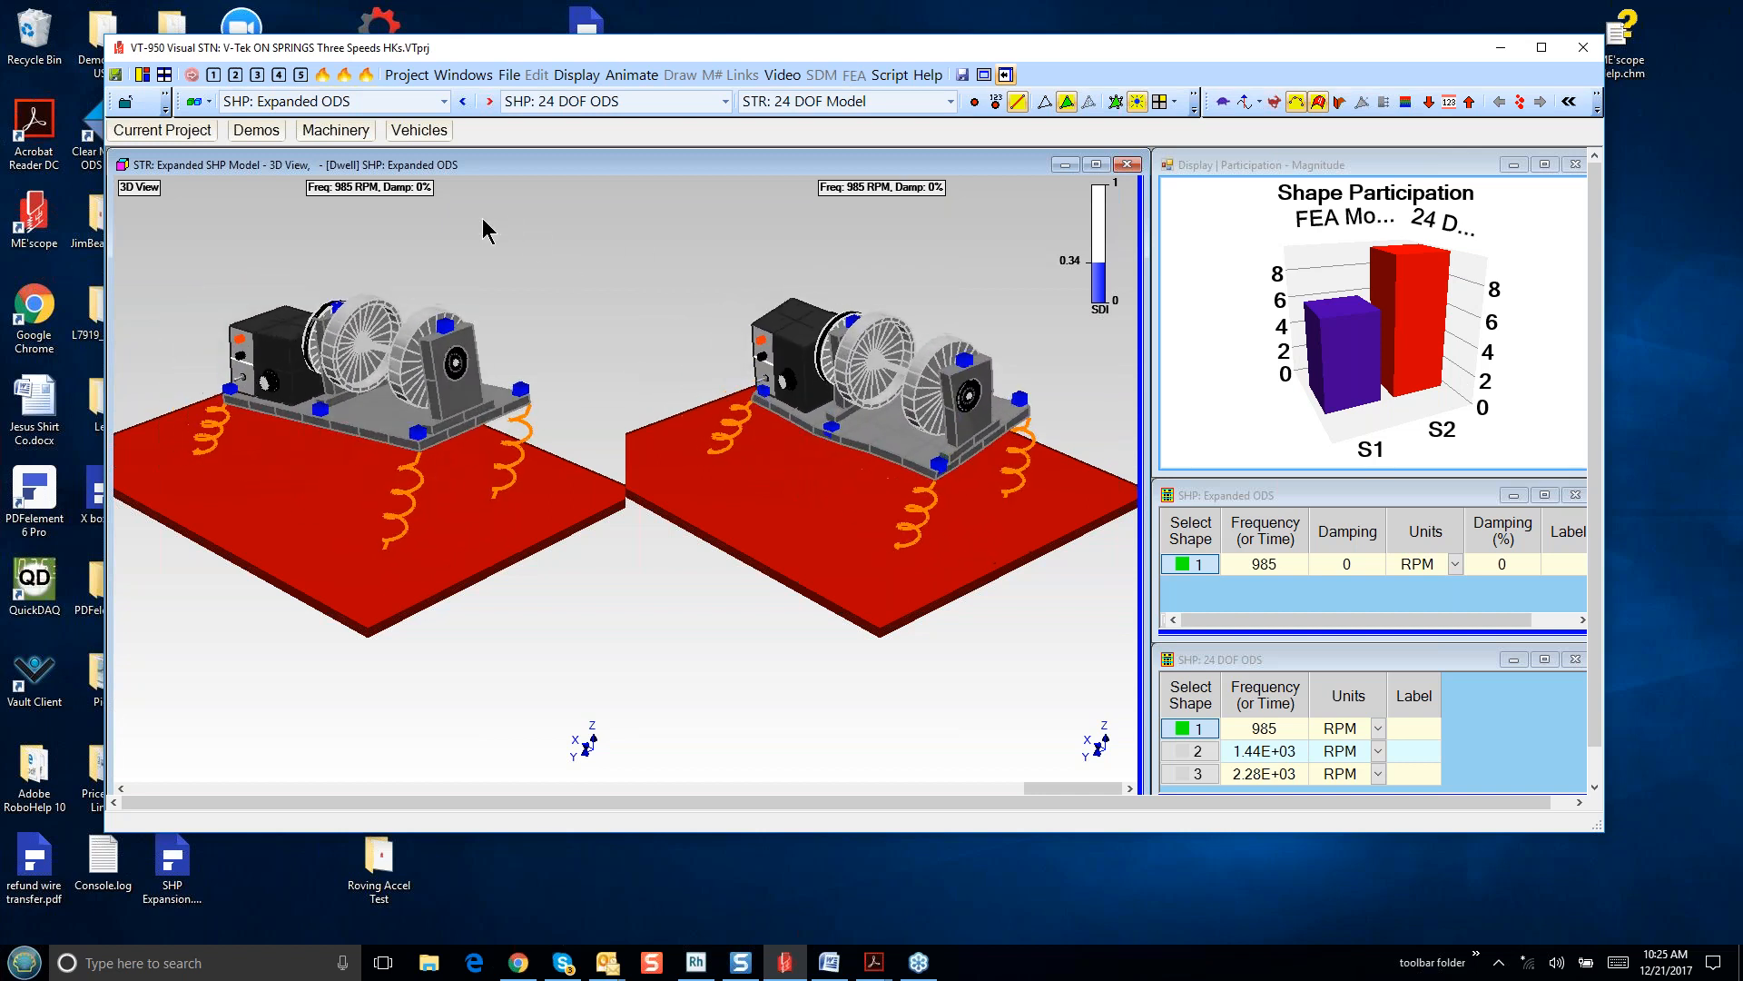
# - Animate the 985 RPM ODS expanded with 6 rigid body FEA modes beside the interpolated ODS, and turn the participation chart to show every bar
pyautogui.click(344, 75)
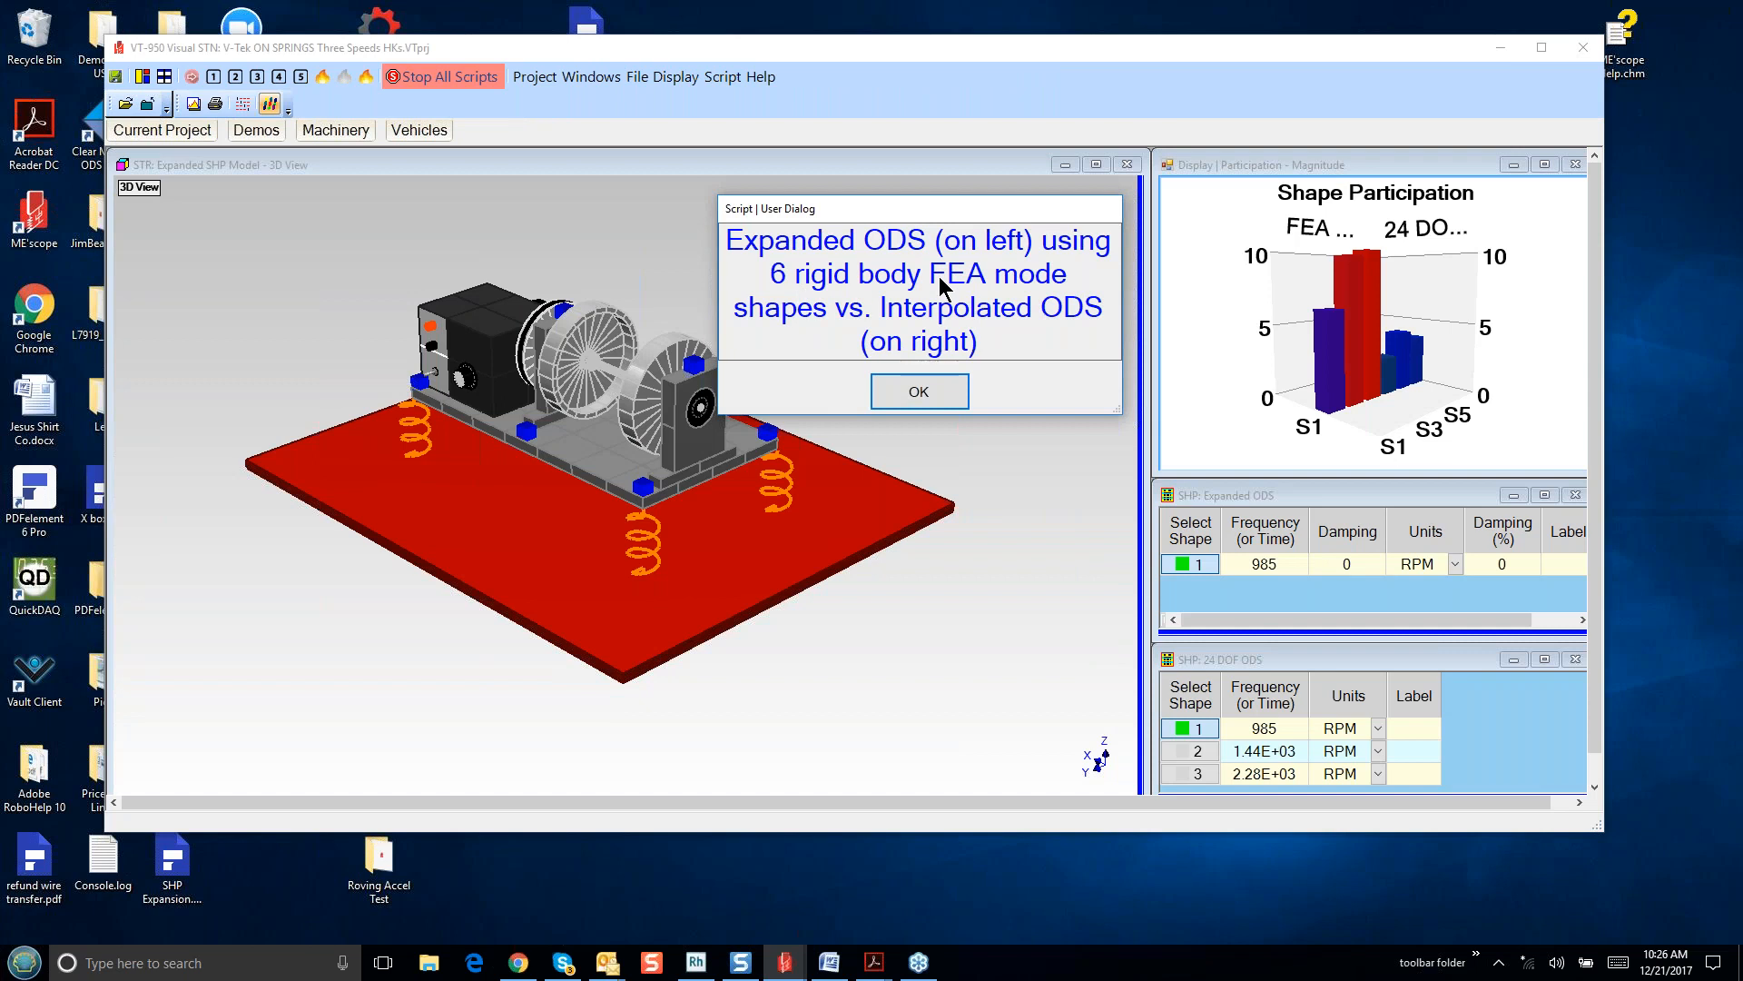
pyautogui.click(913, 400)
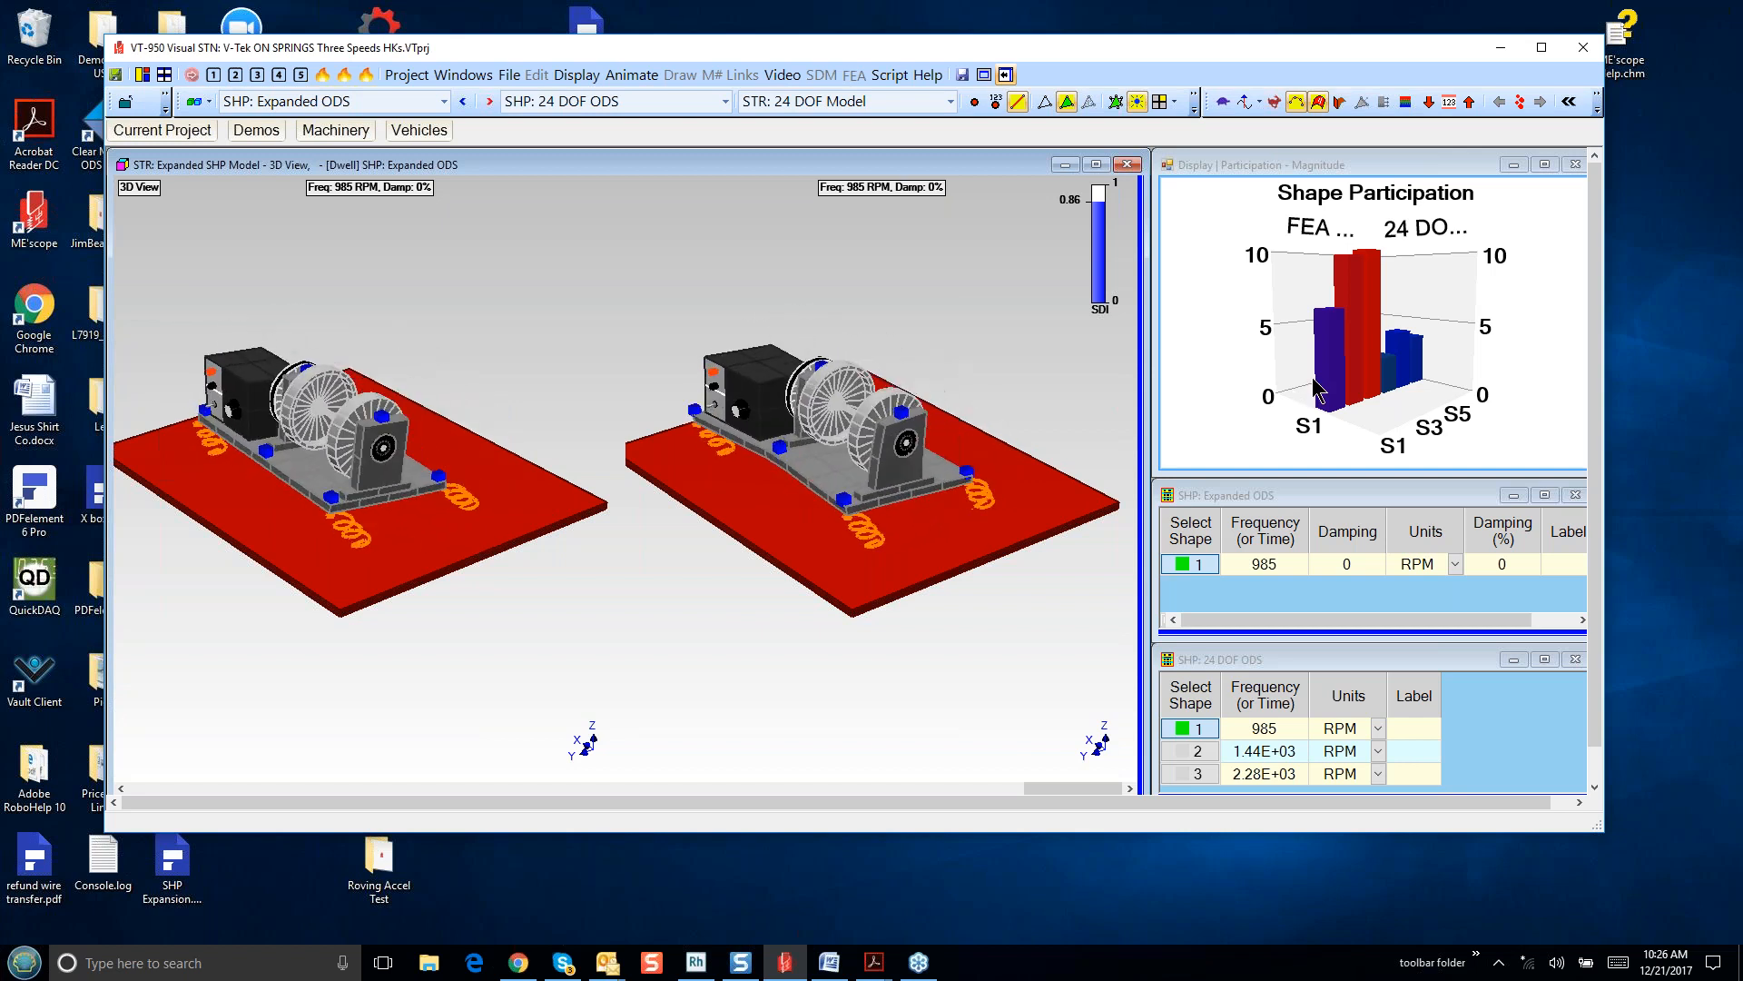
pyautogui.moveTo(1369, 422); pyautogui.dragTo(1323, 417)
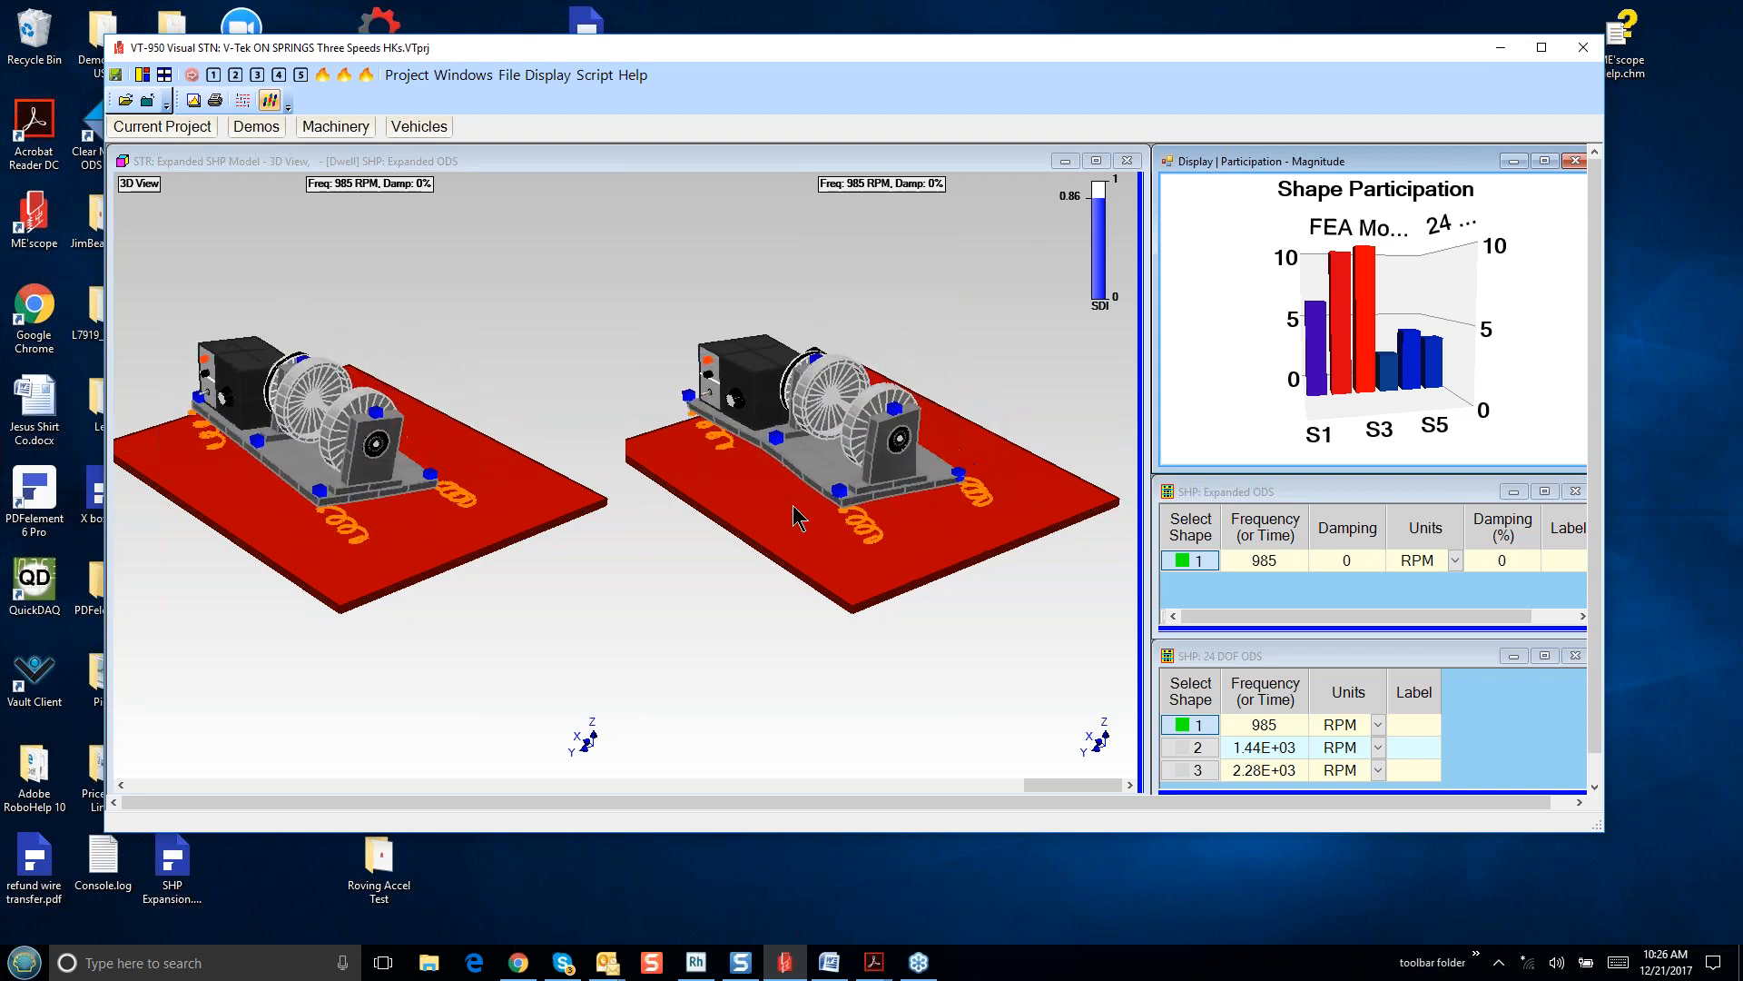
pyautogui.click(673, 604)
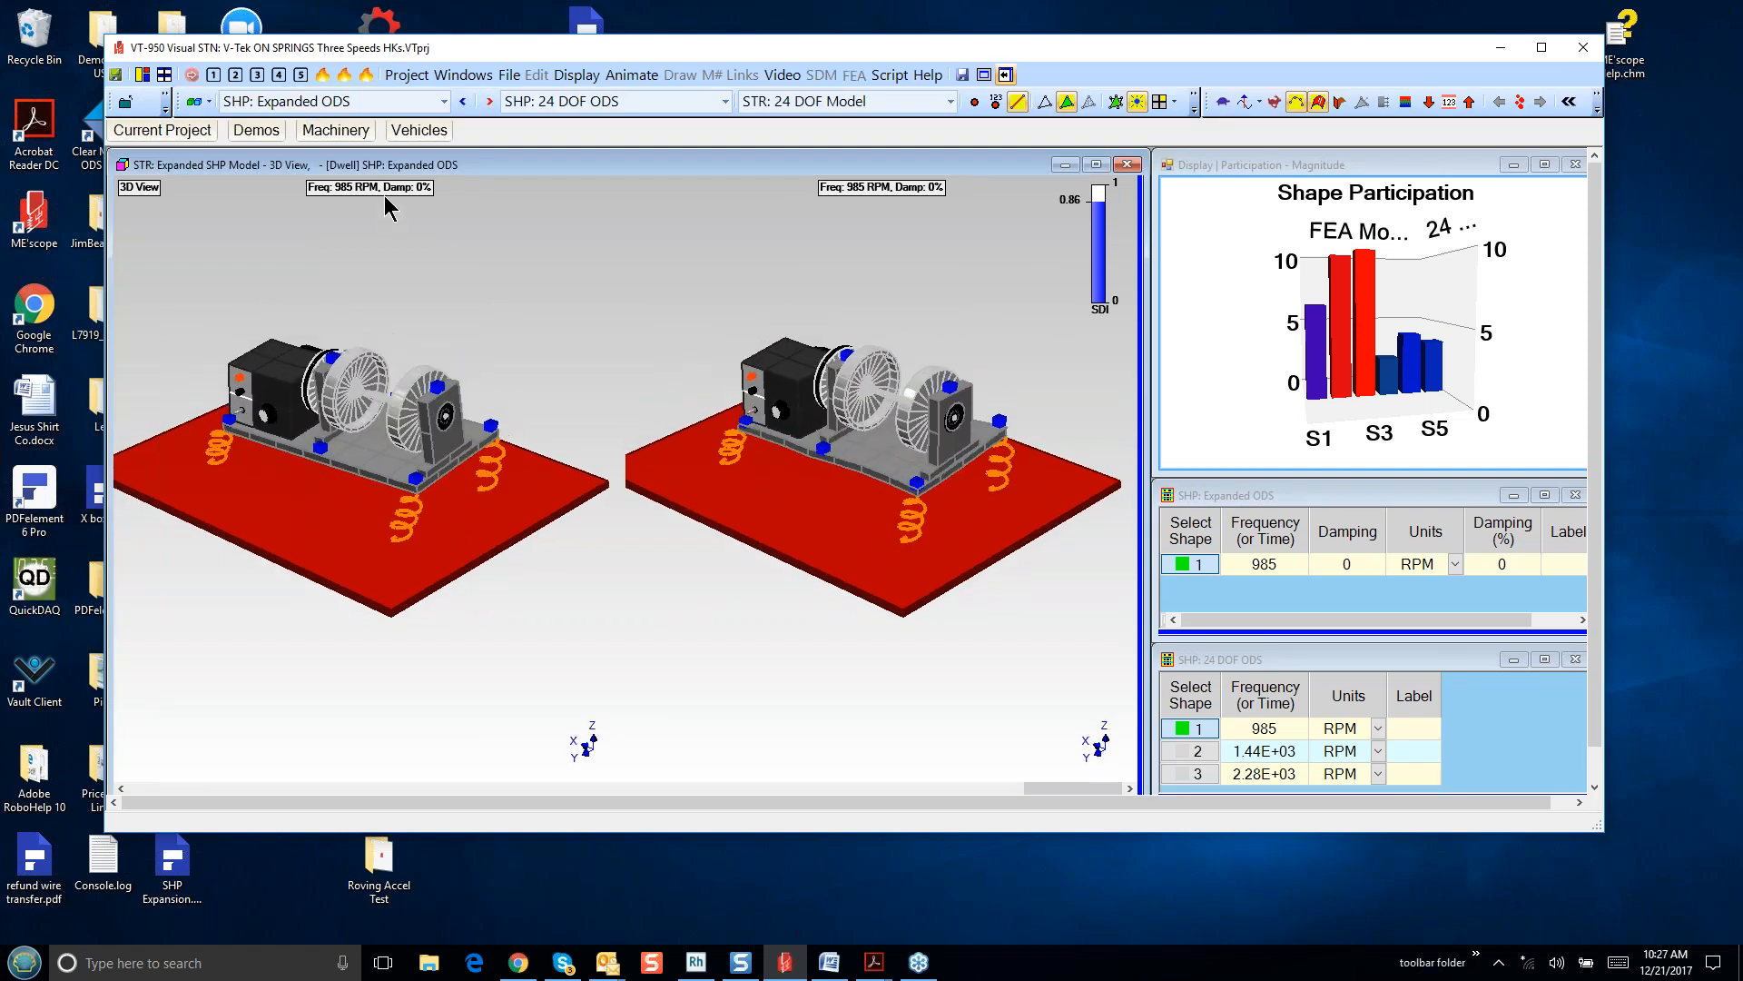
# - Compare the 985 RPM ODS expanded with 6 rigid and 4 flexible body FEA modes against the interpolated ODS, and rotate the participation chart
pyautogui.click(366, 75)
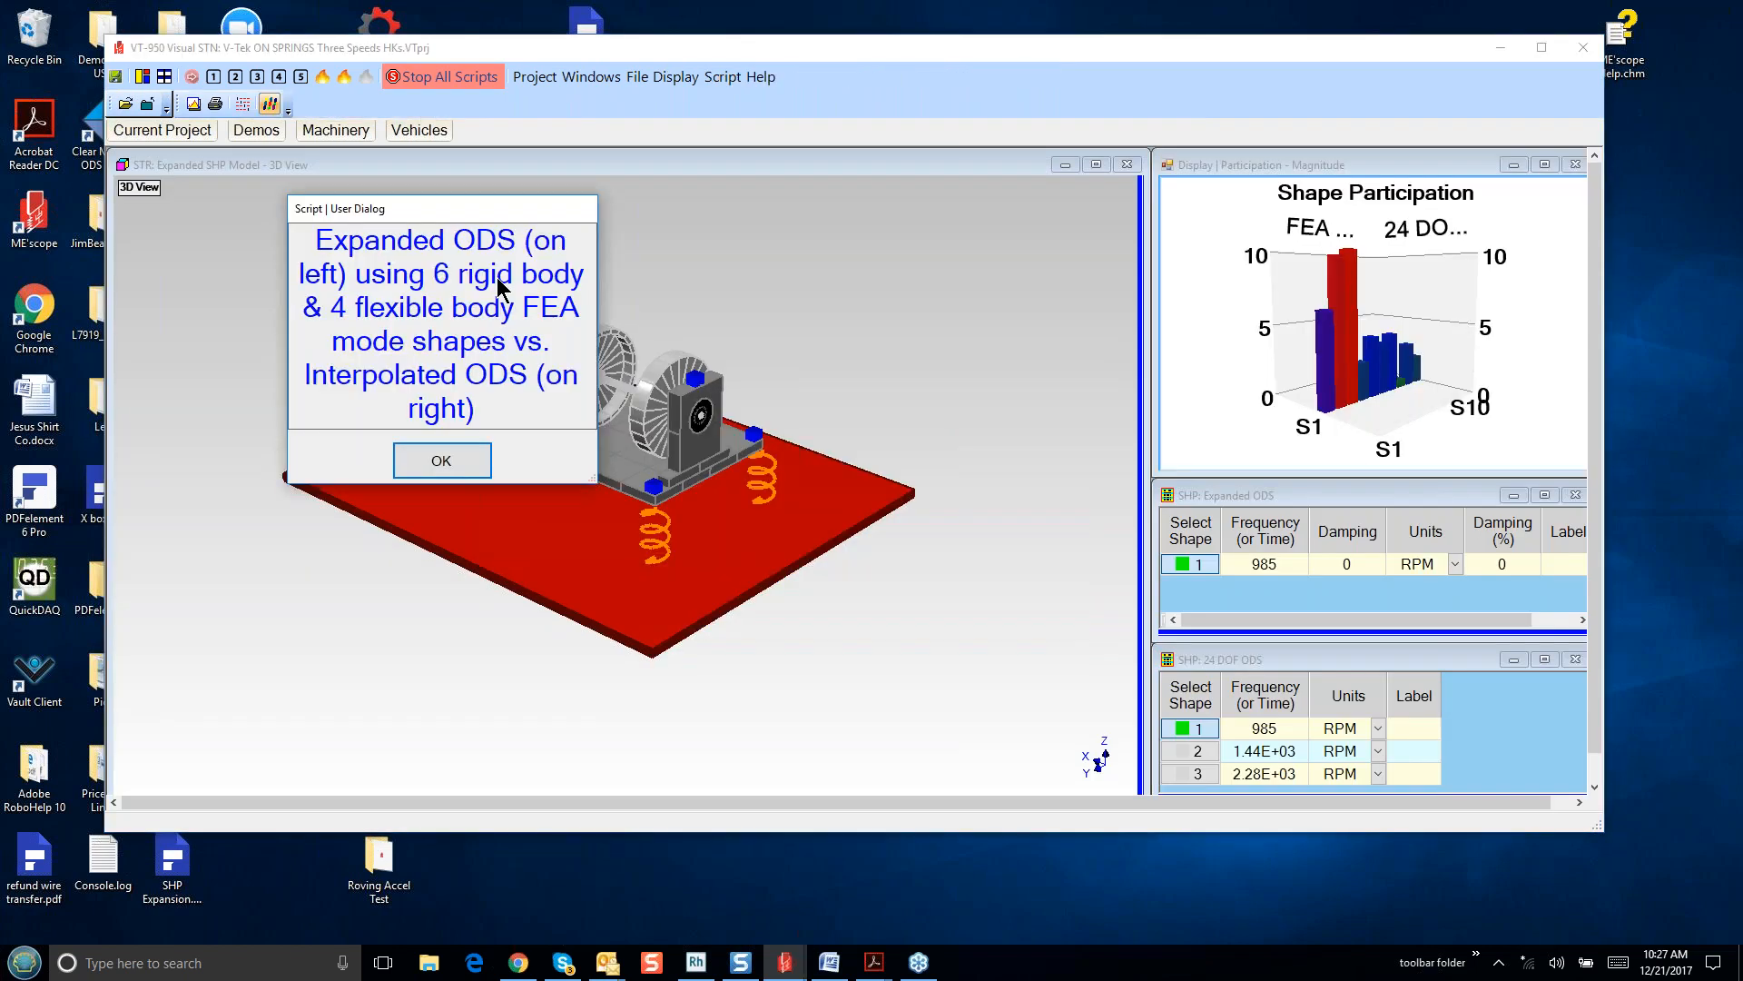
pyautogui.moveTo(436, 210); pyautogui.dragTo(915, 245)
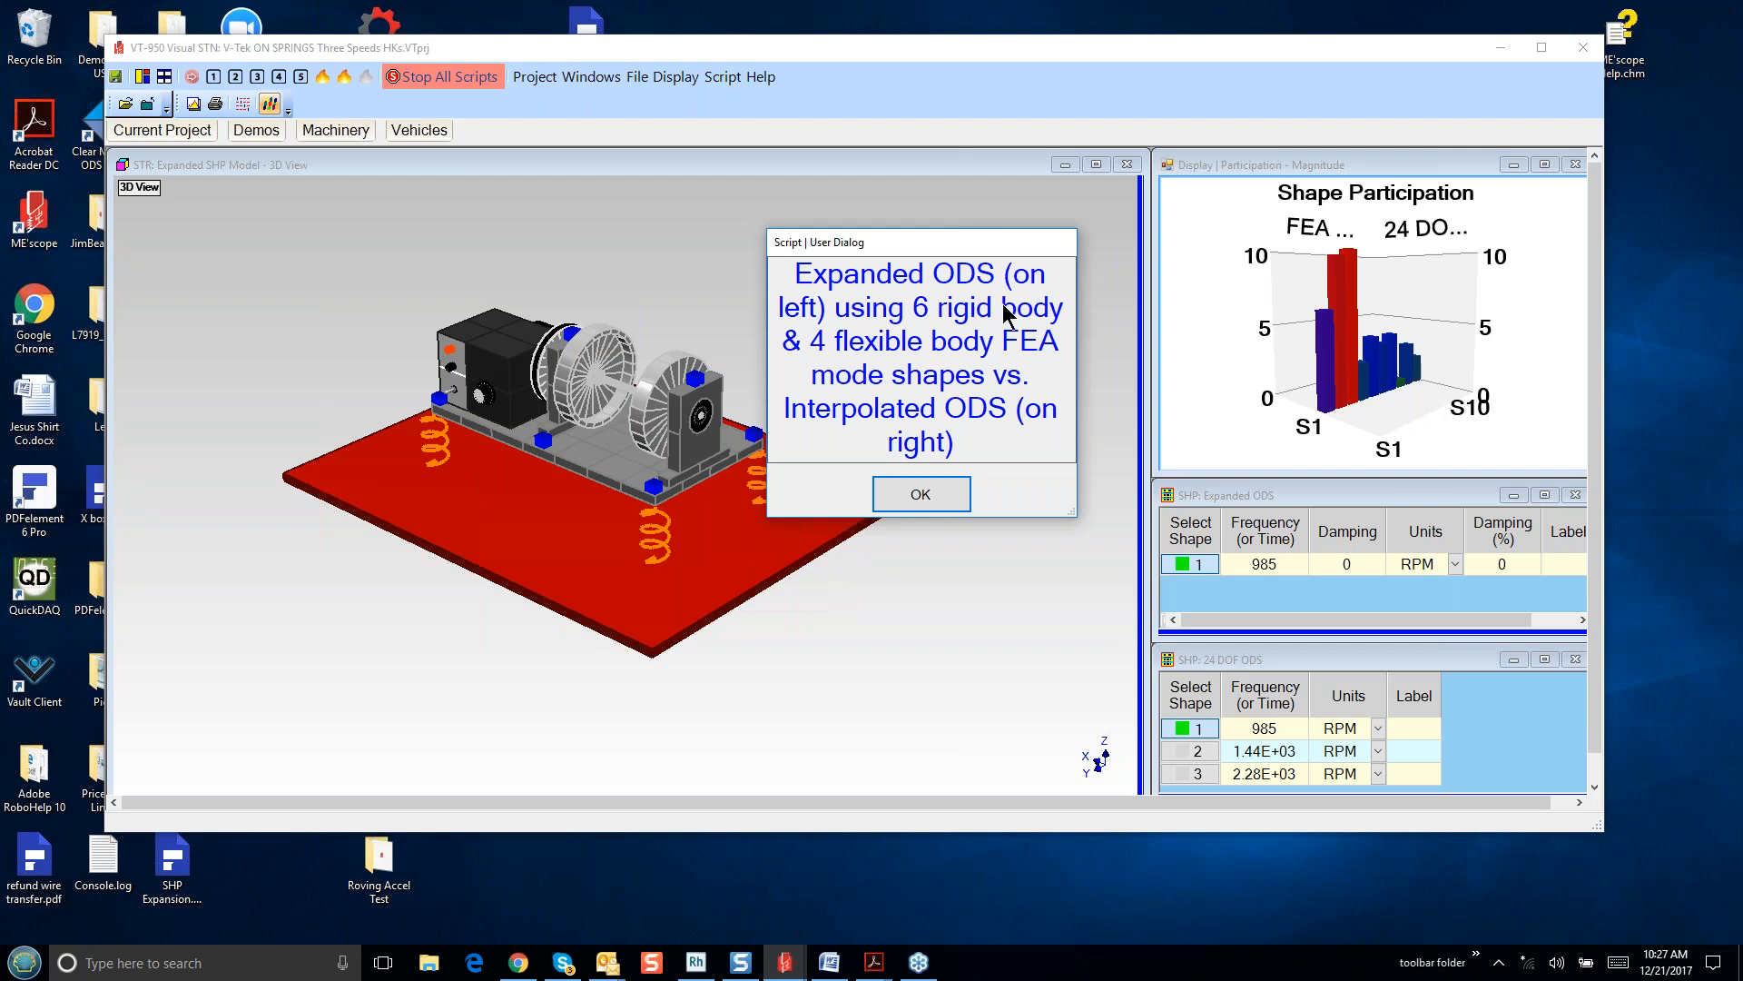
pyautogui.click(920, 495)
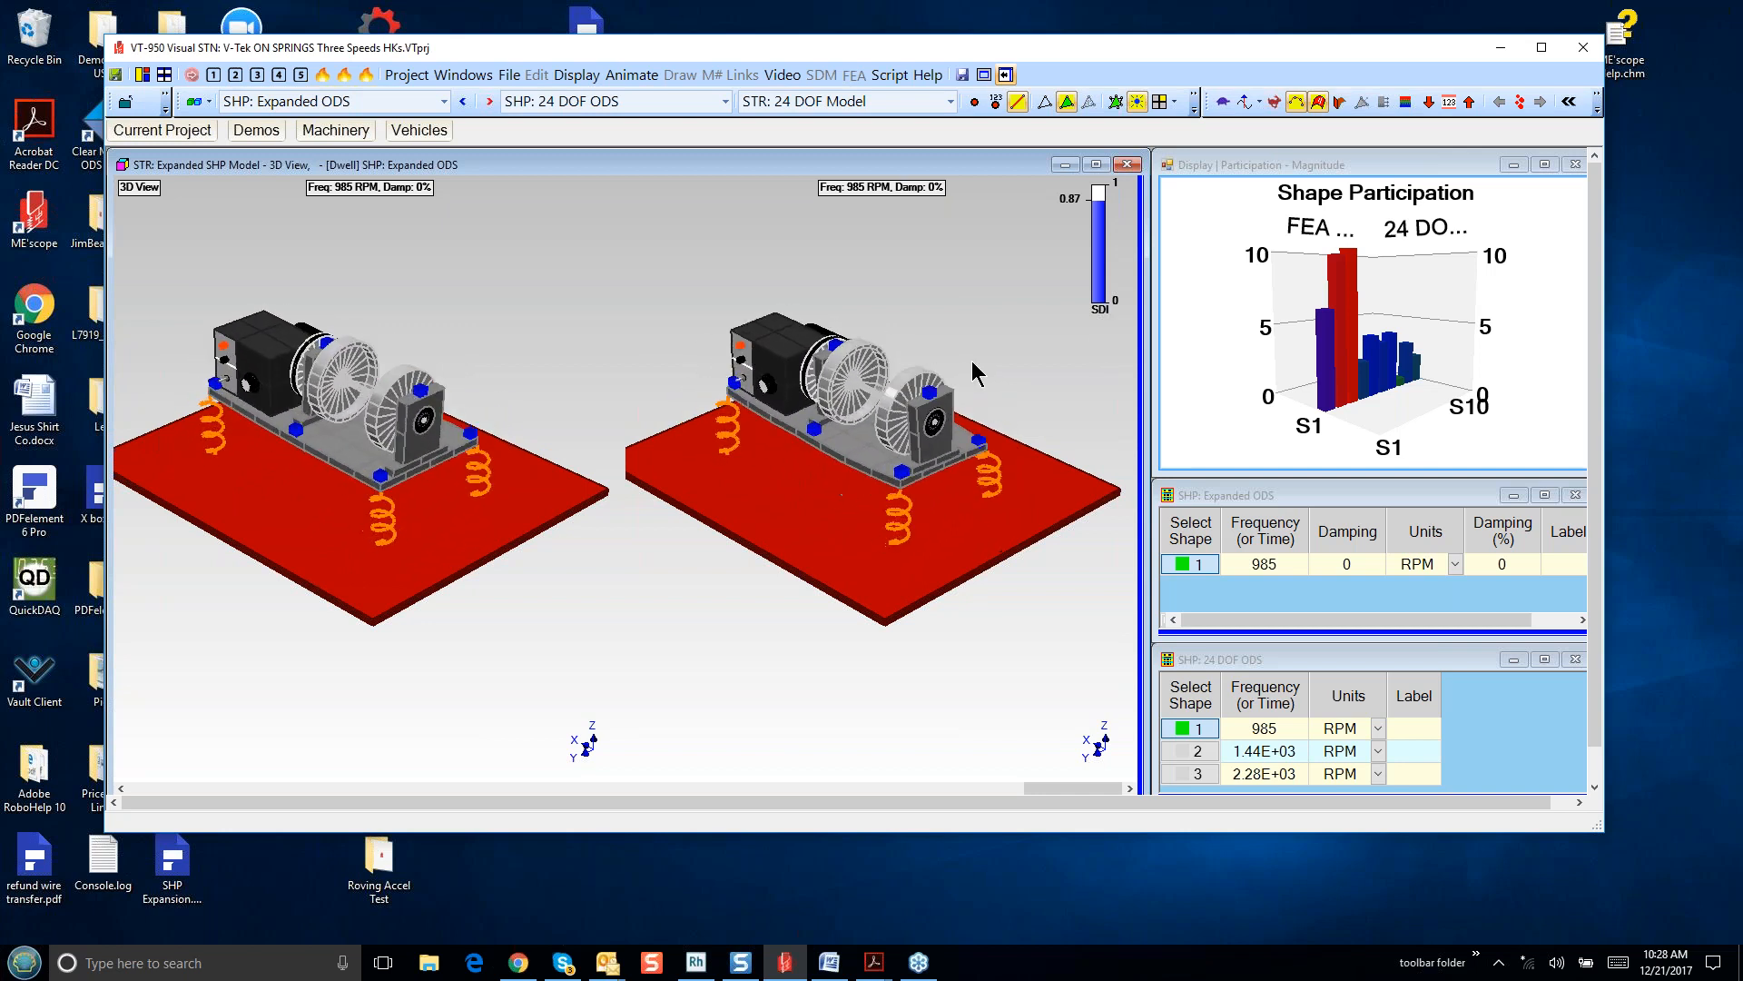
pyautogui.click(1290, 431)
pyautogui.moveTo(1291, 430)
pyautogui.mouseDown()
pyautogui.moveTo(1253, 420)
pyautogui.moveTo(1276, 402)
pyautogui.mouseUp()
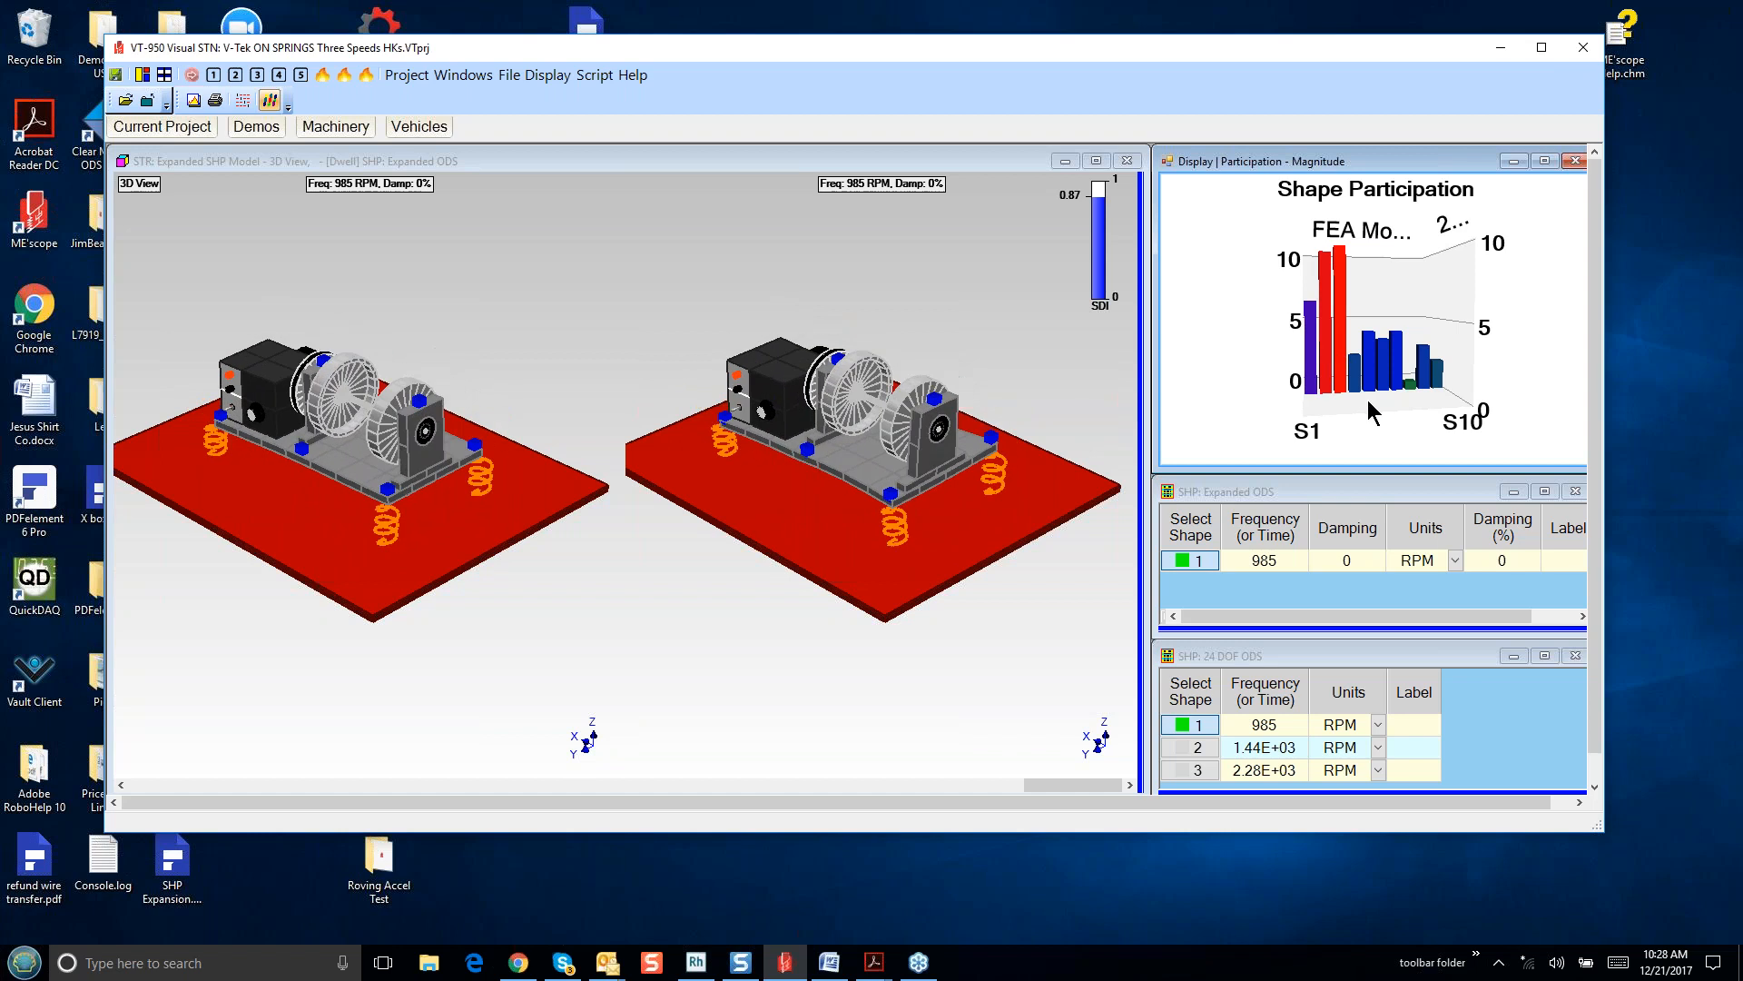
# - Turn the 985 RPM shape participation chart to view the bars for all ten FEA modes
pyautogui.moveTo(1422, 436); pyautogui.dragTo(1429, 447)
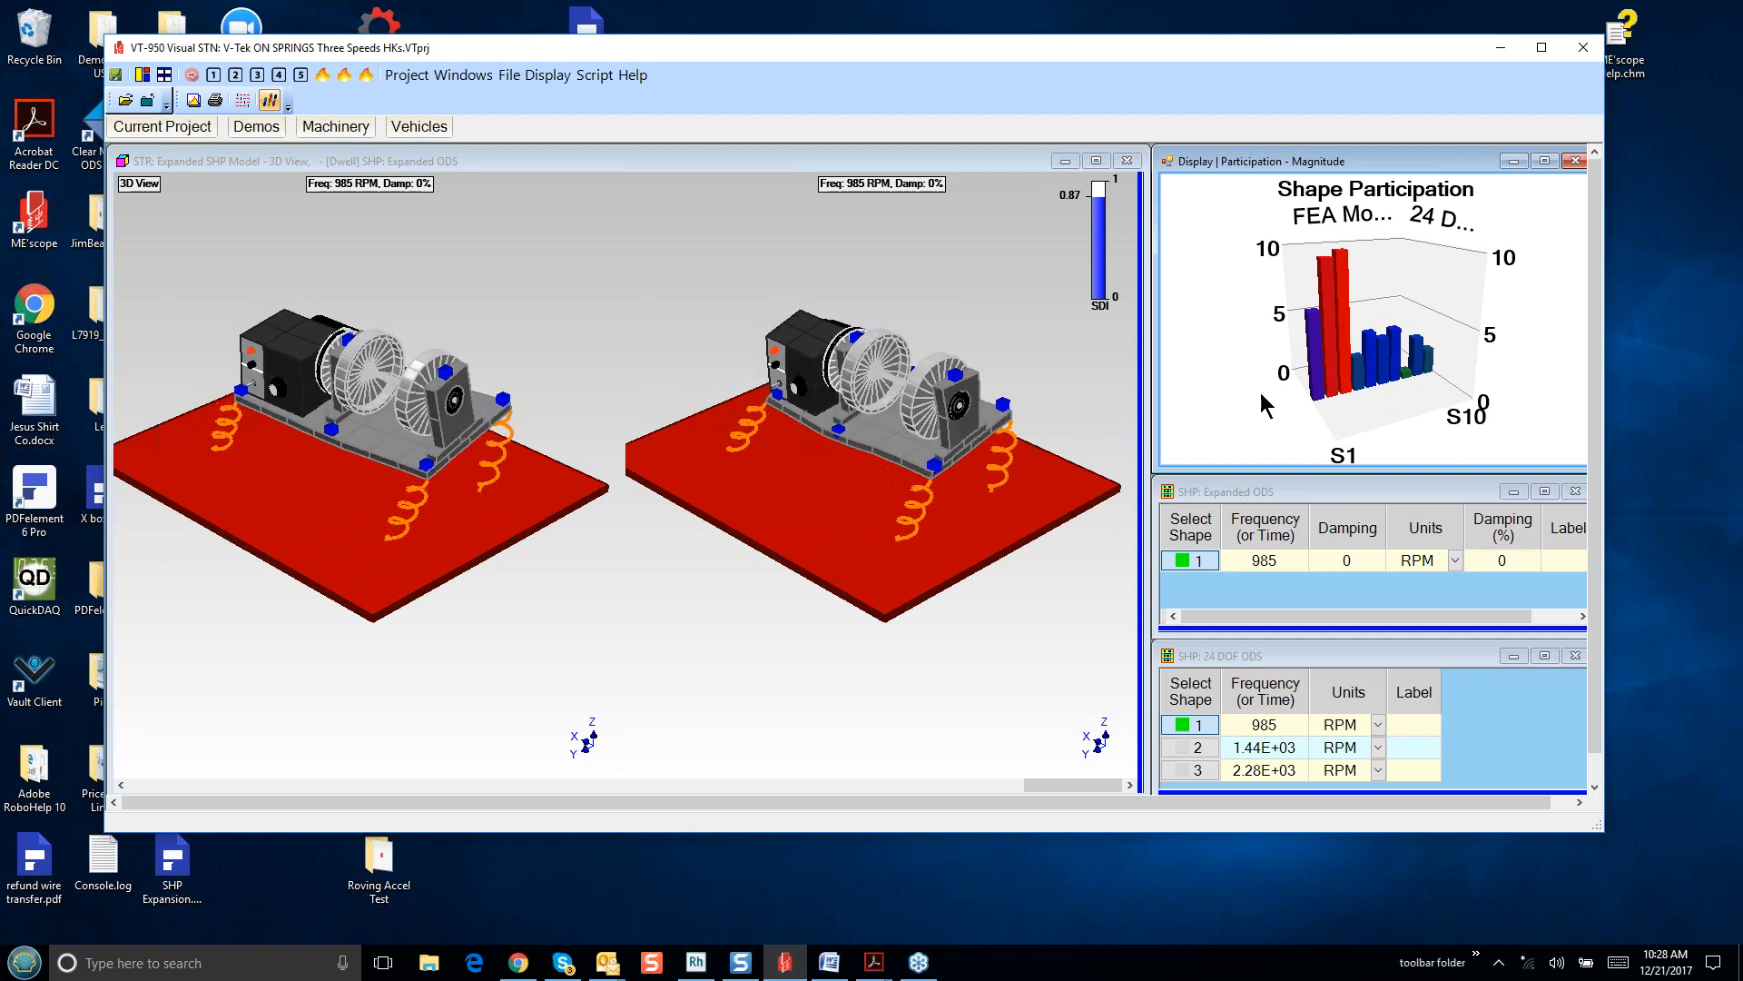
pyautogui.moveTo(1258, 418); pyautogui.dragTo(1275, 422)
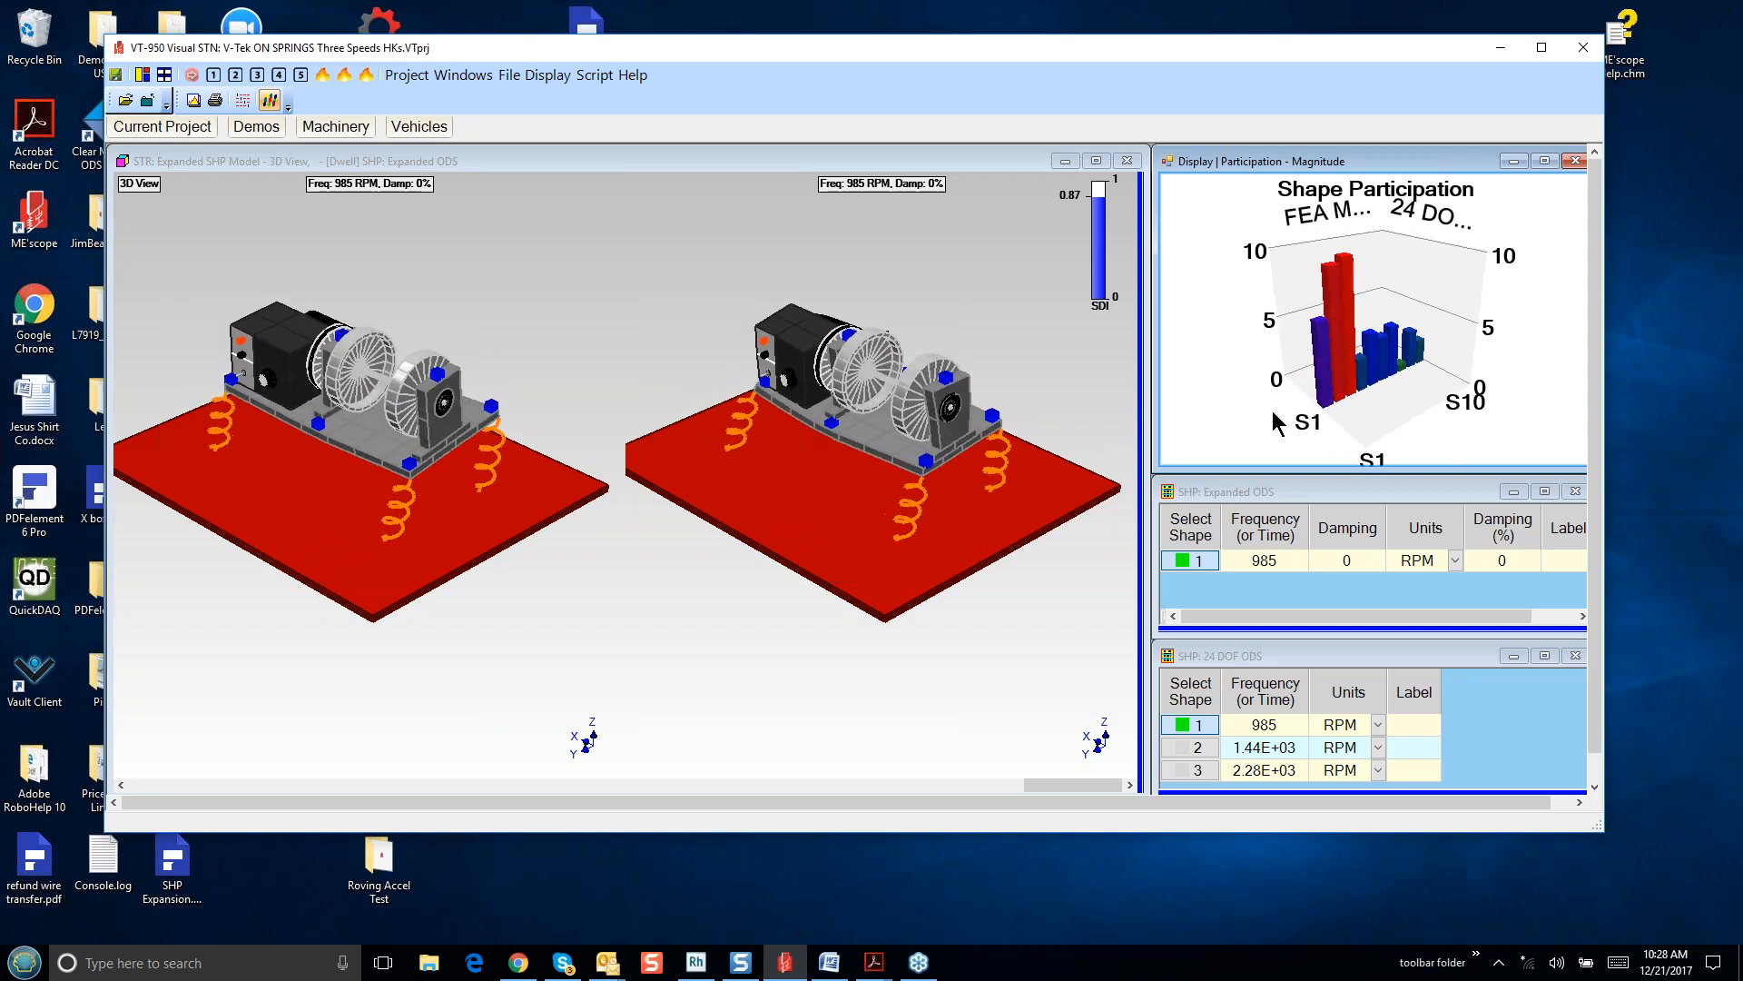
pyautogui.moveTo(1272, 413); pyautogui.dragTo(1266, 405)
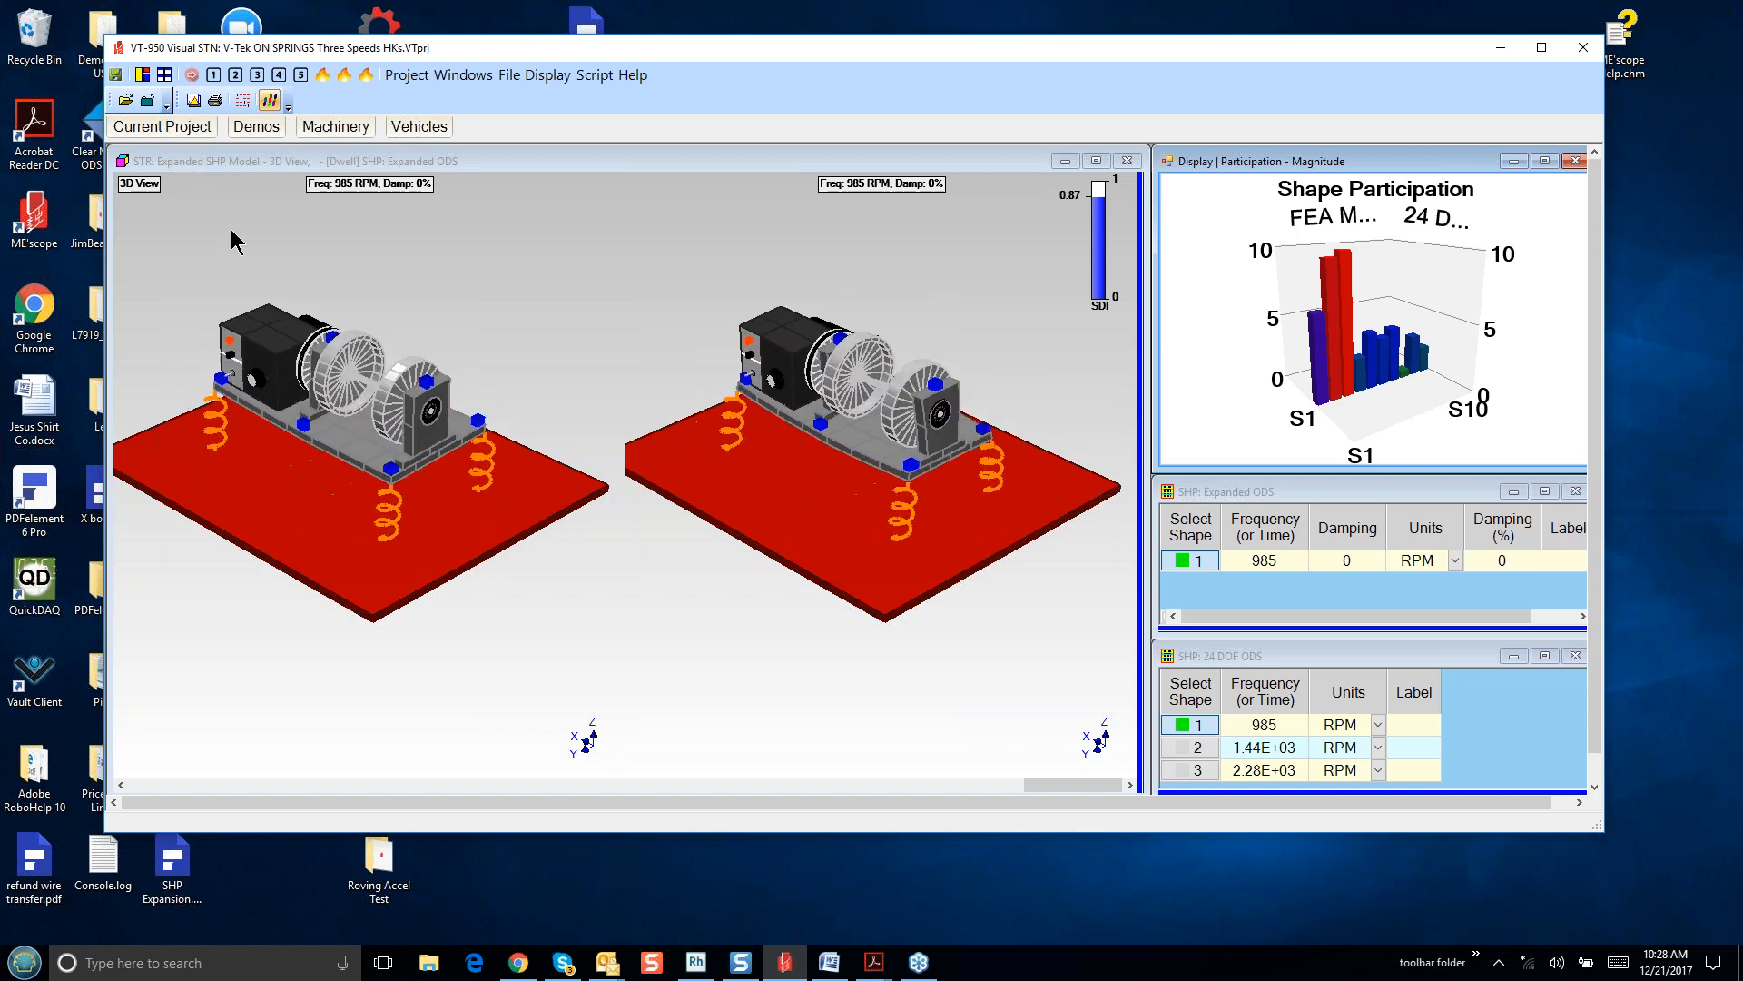
# - Animate the 1.44E+03 RPM ODS expanded with 6 rigid and 4 flexible body FEA modes beside the interpolated ODS, and rotate the participation chart
pyautogui.click(599, 318)
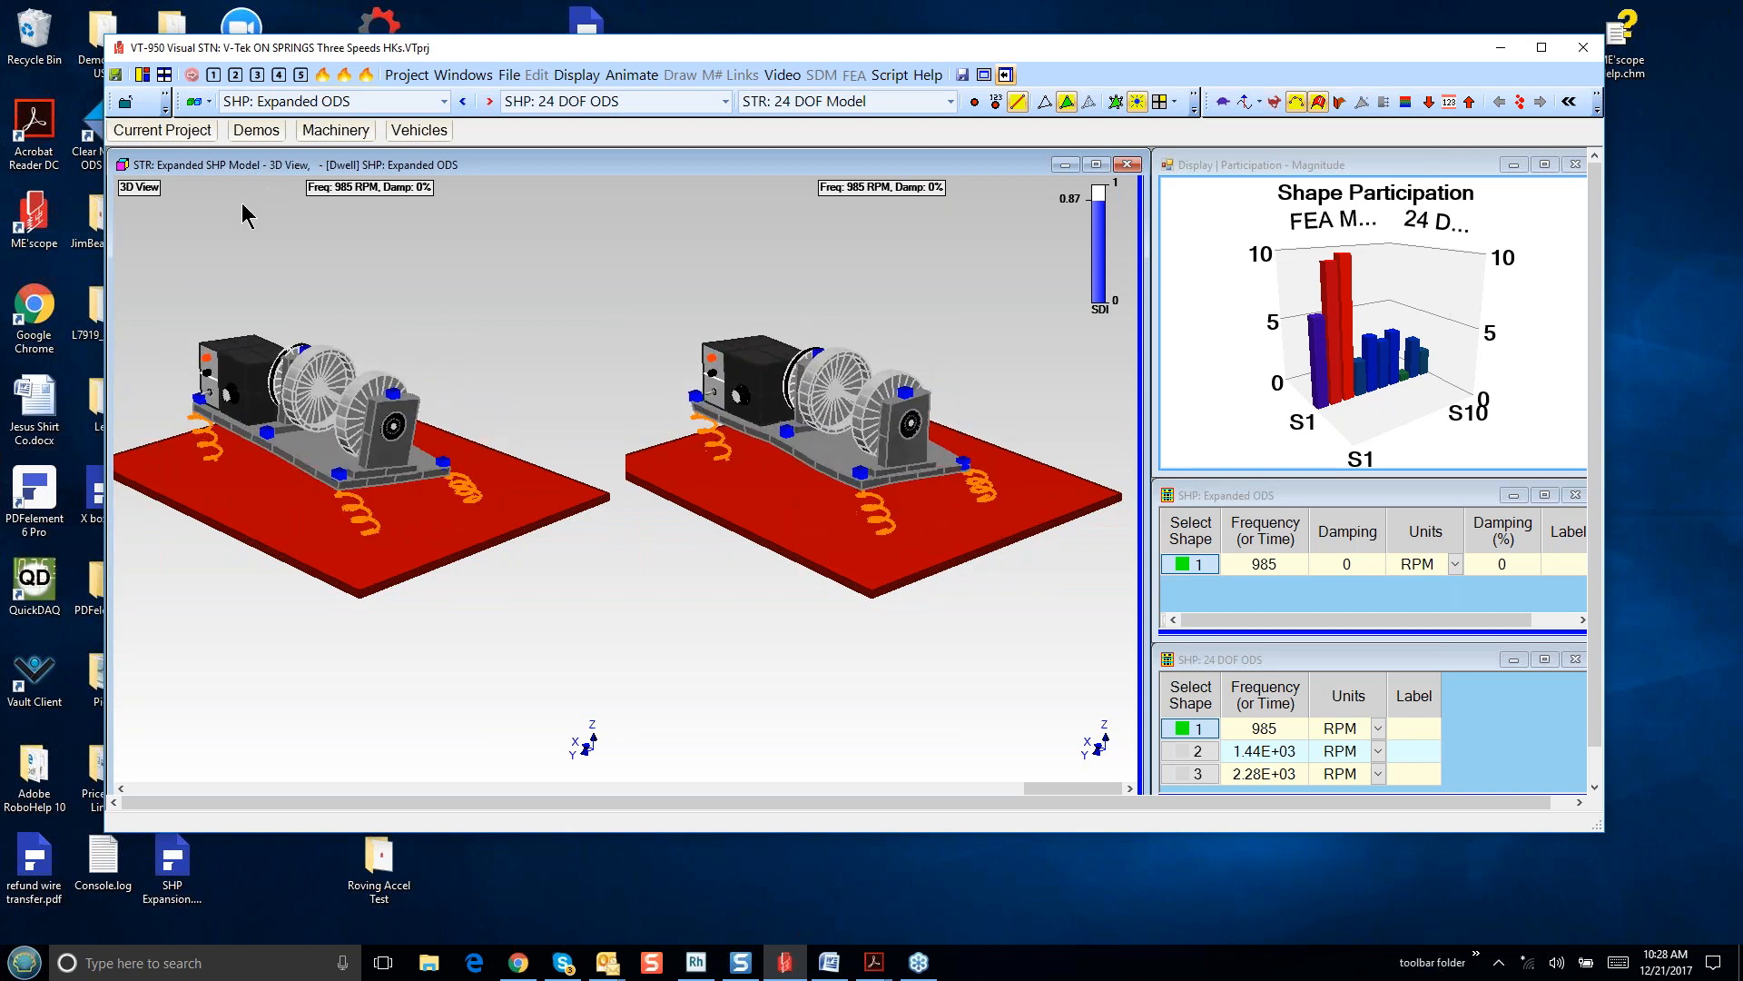
pyautogui.click(235, 75)
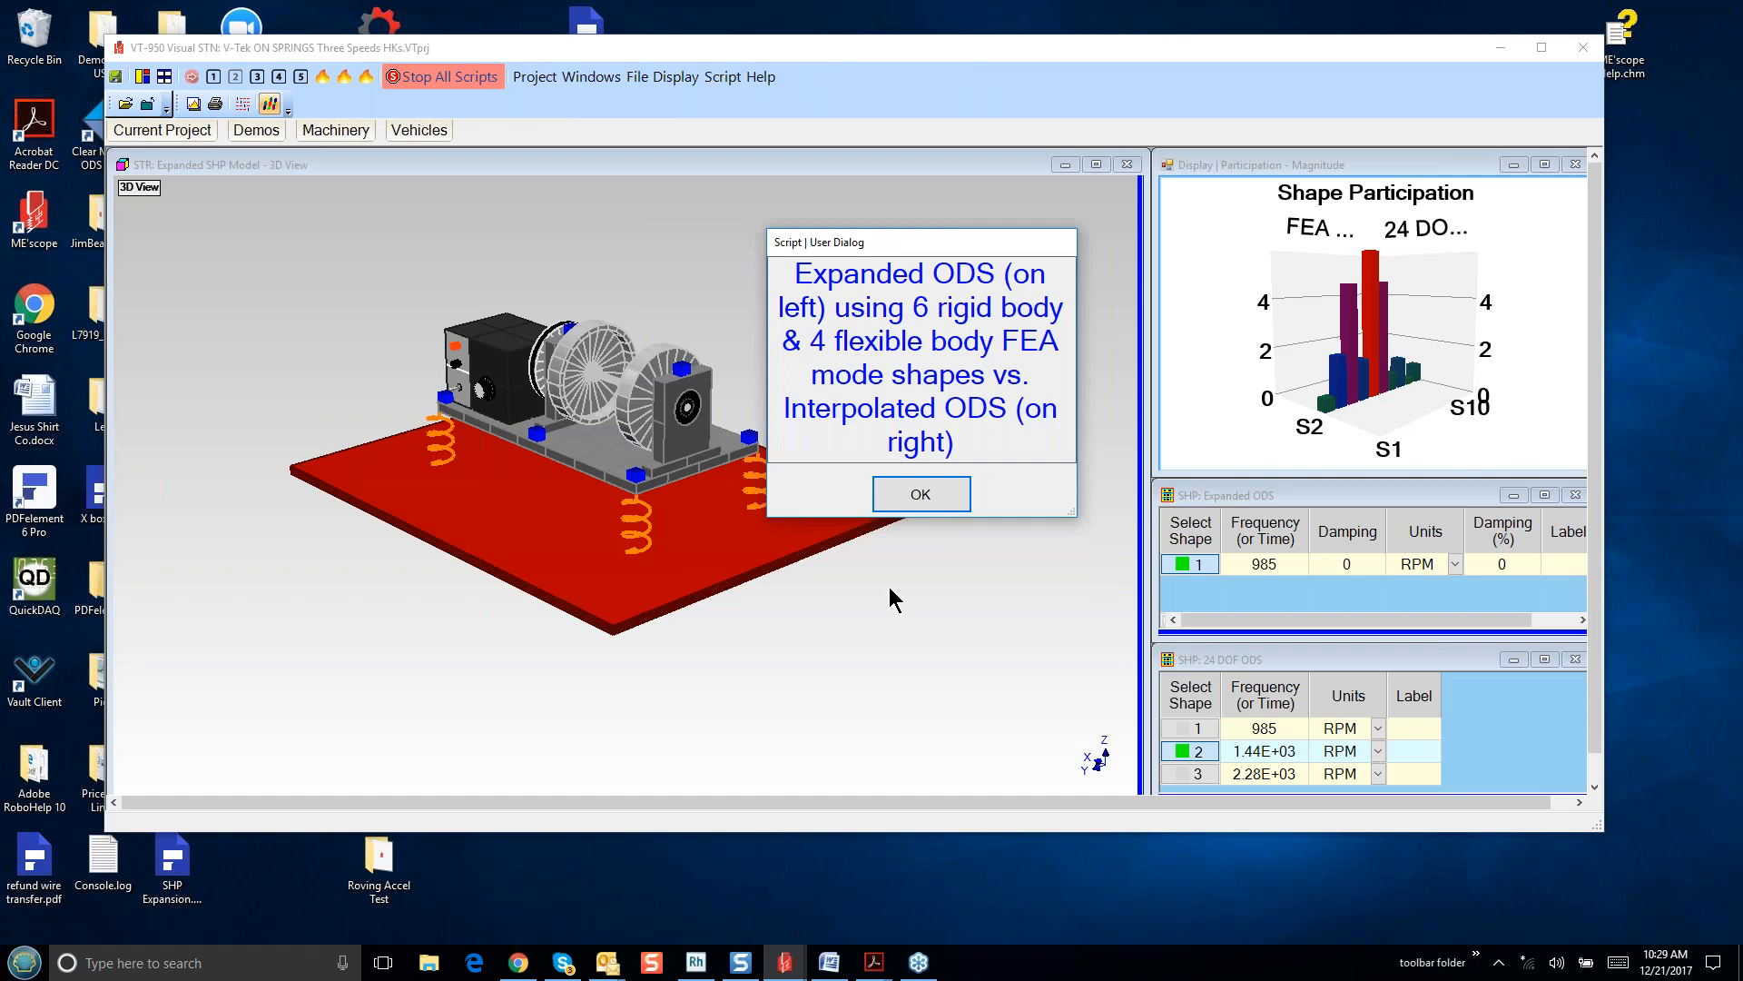
pyautogui.click(919, 496)
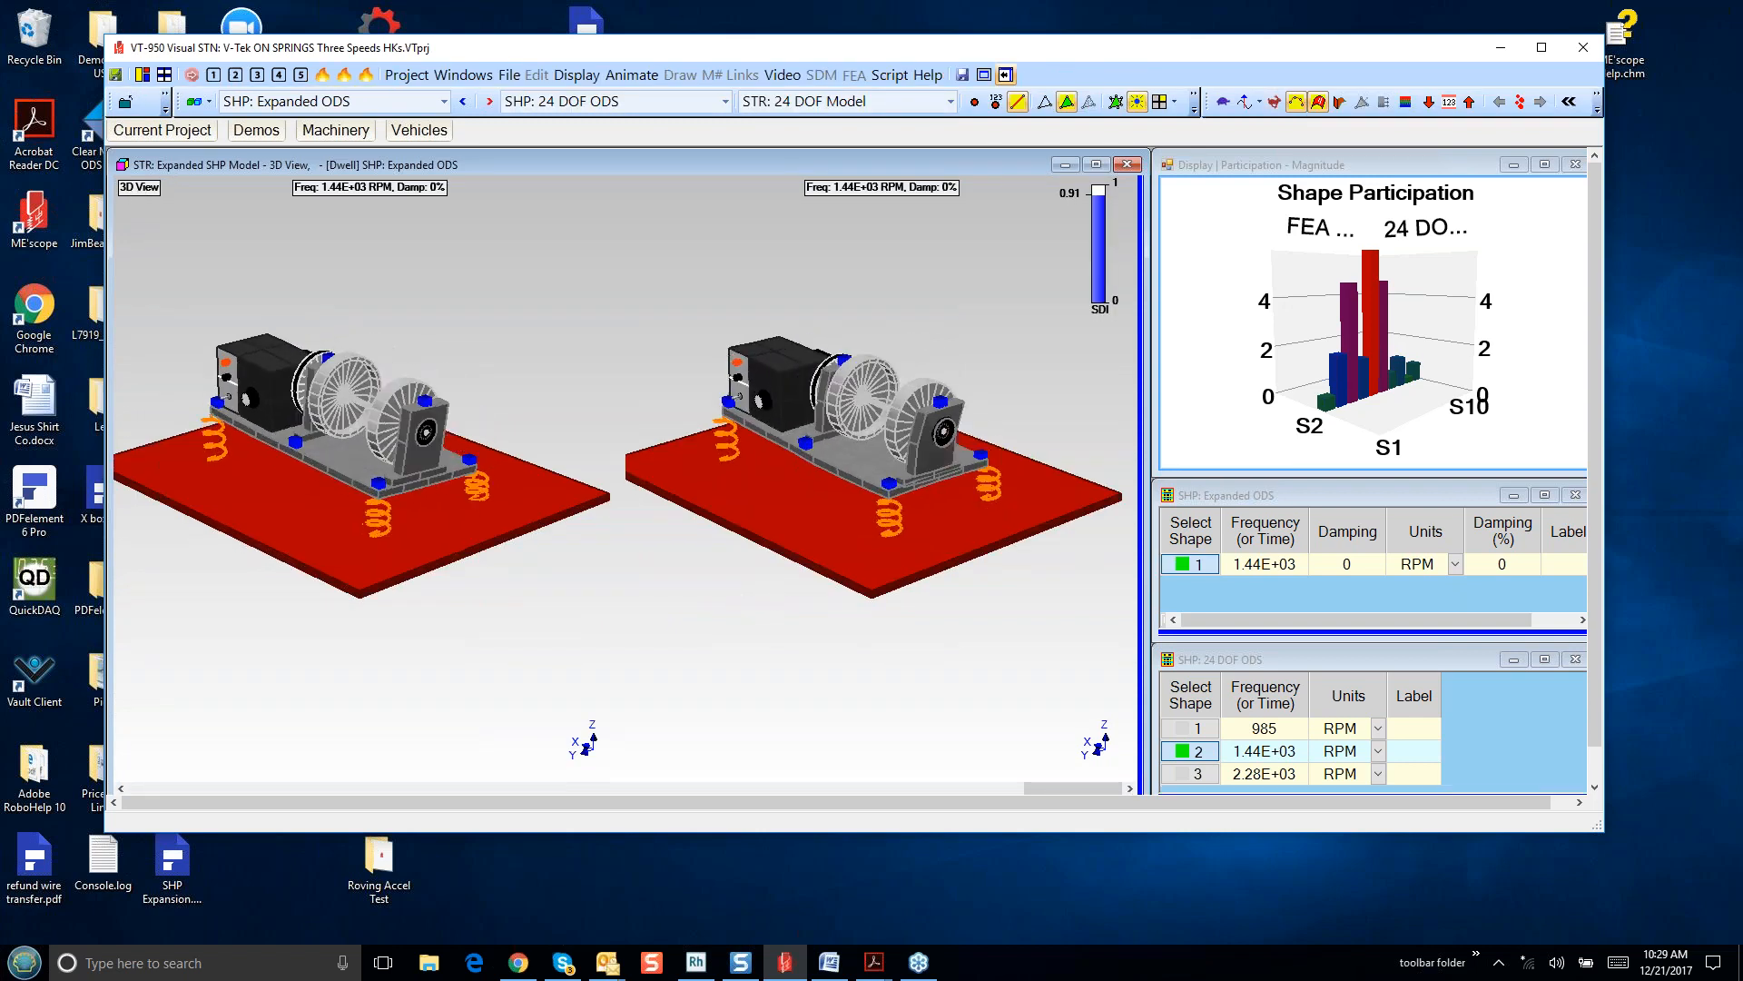
pyautogui.click(1436, 447)
pyautogui.moveTo(1437, 447); pyautogui.dragTo(1397, 427)
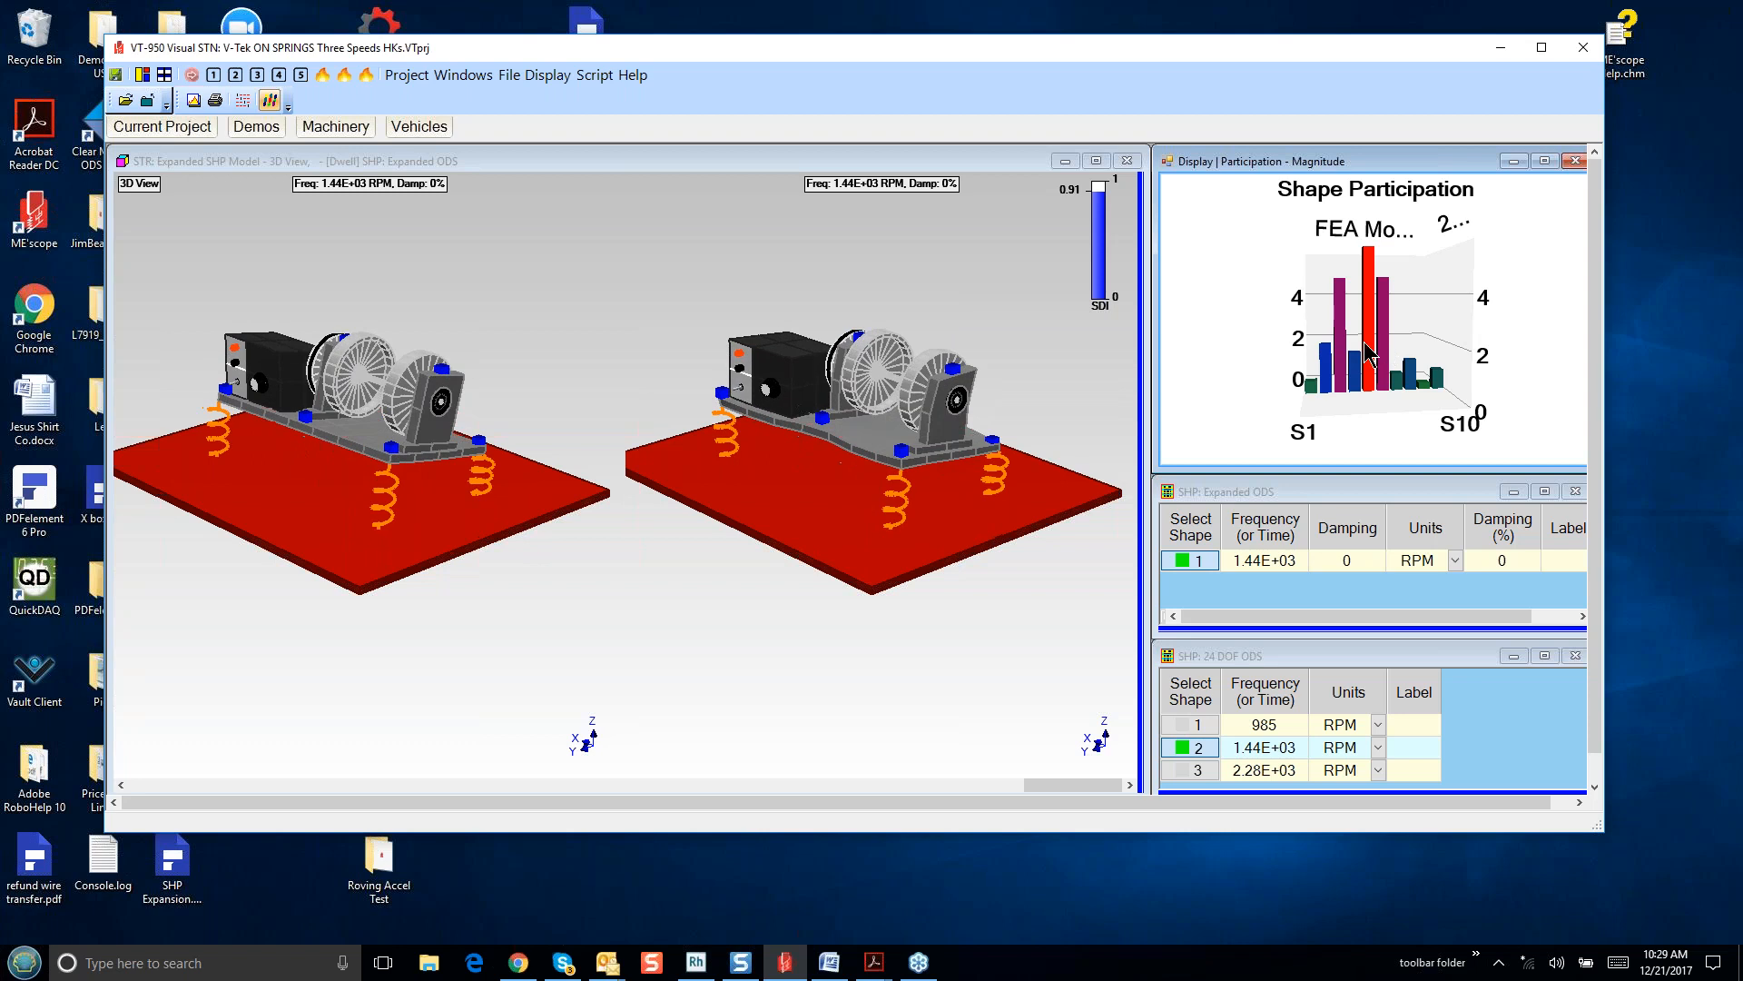
pyautogui.moveTo(1360, 428); pyautogui.dragTo(1390, 438)
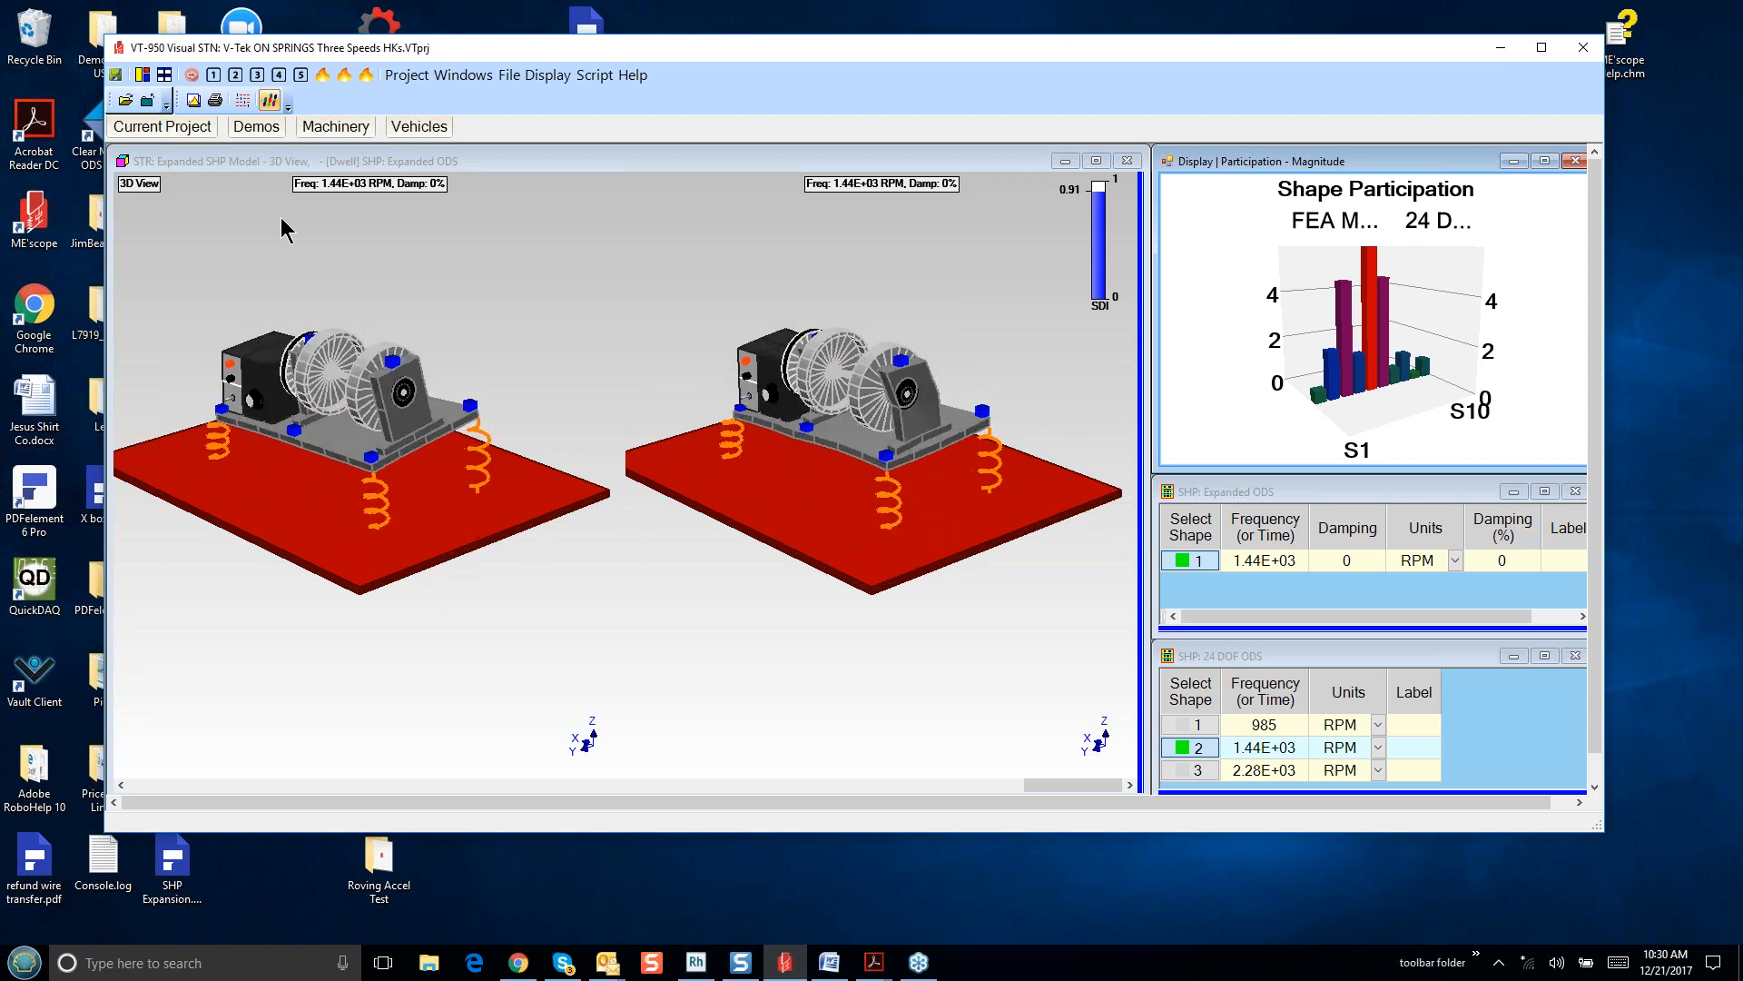
# - Animate the 2.28E+03 RPM expanded ODS beside the interpolated ODS, and examine both models and the participation chart from several angles
pyautogui.click(259, 75)
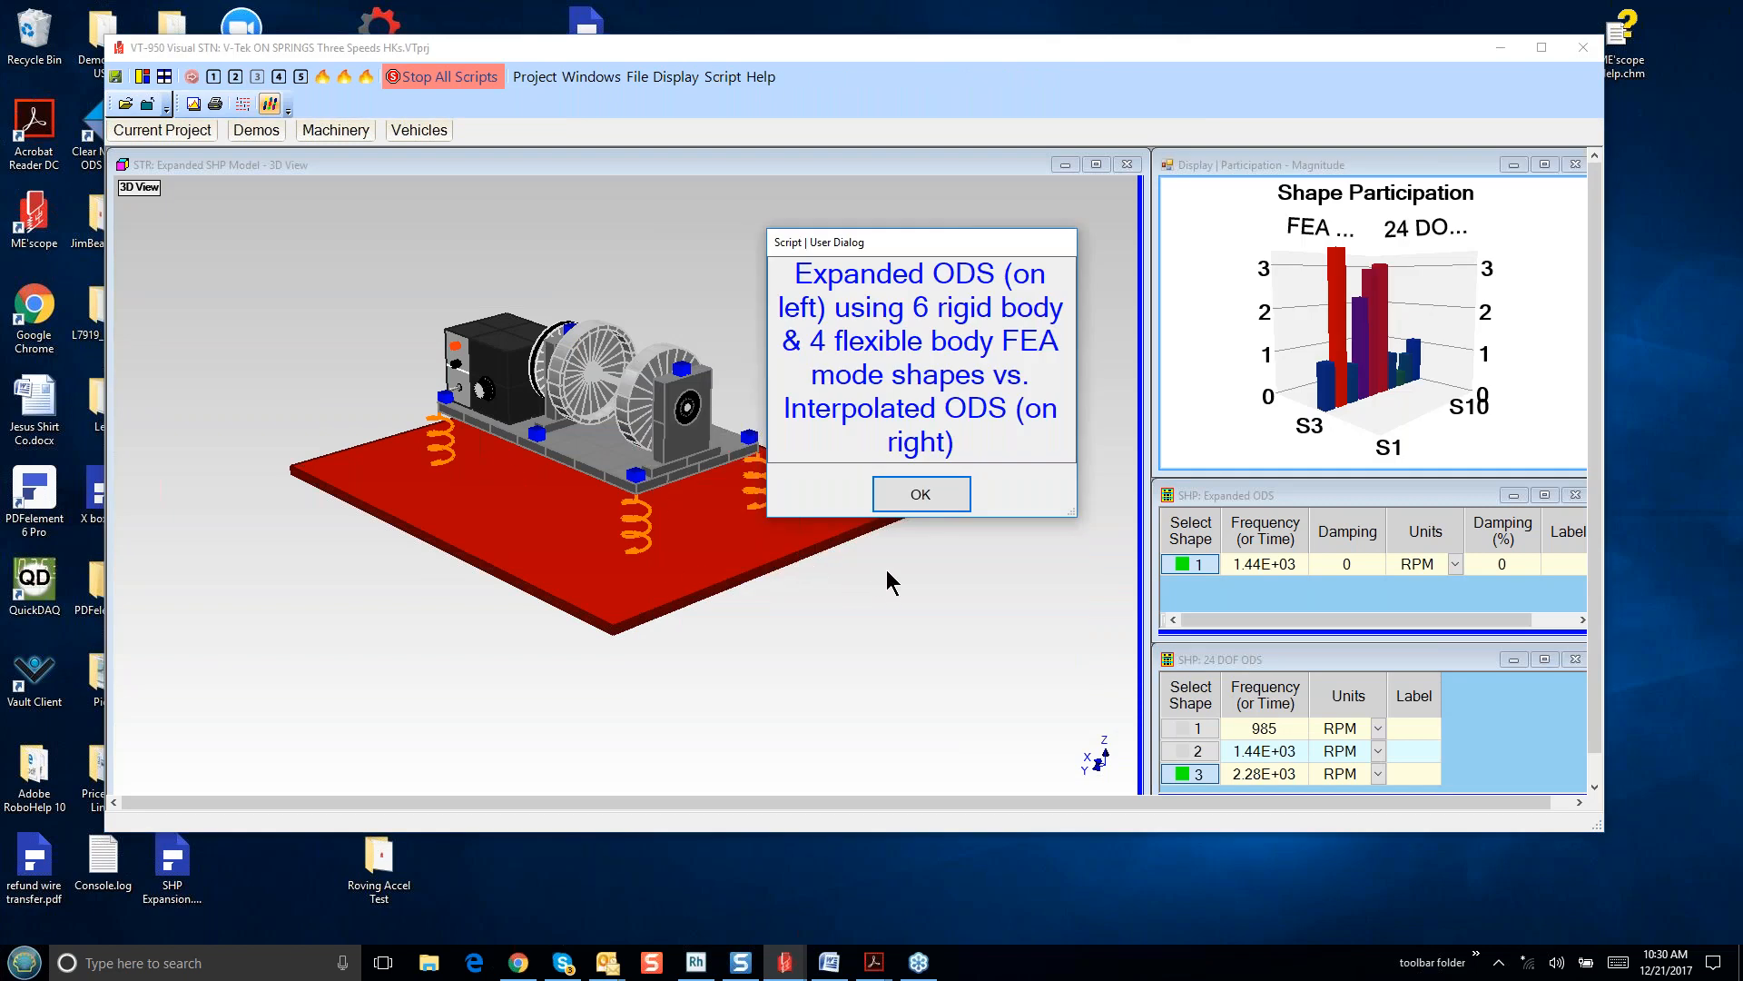
pyautogui.click(921, 495)
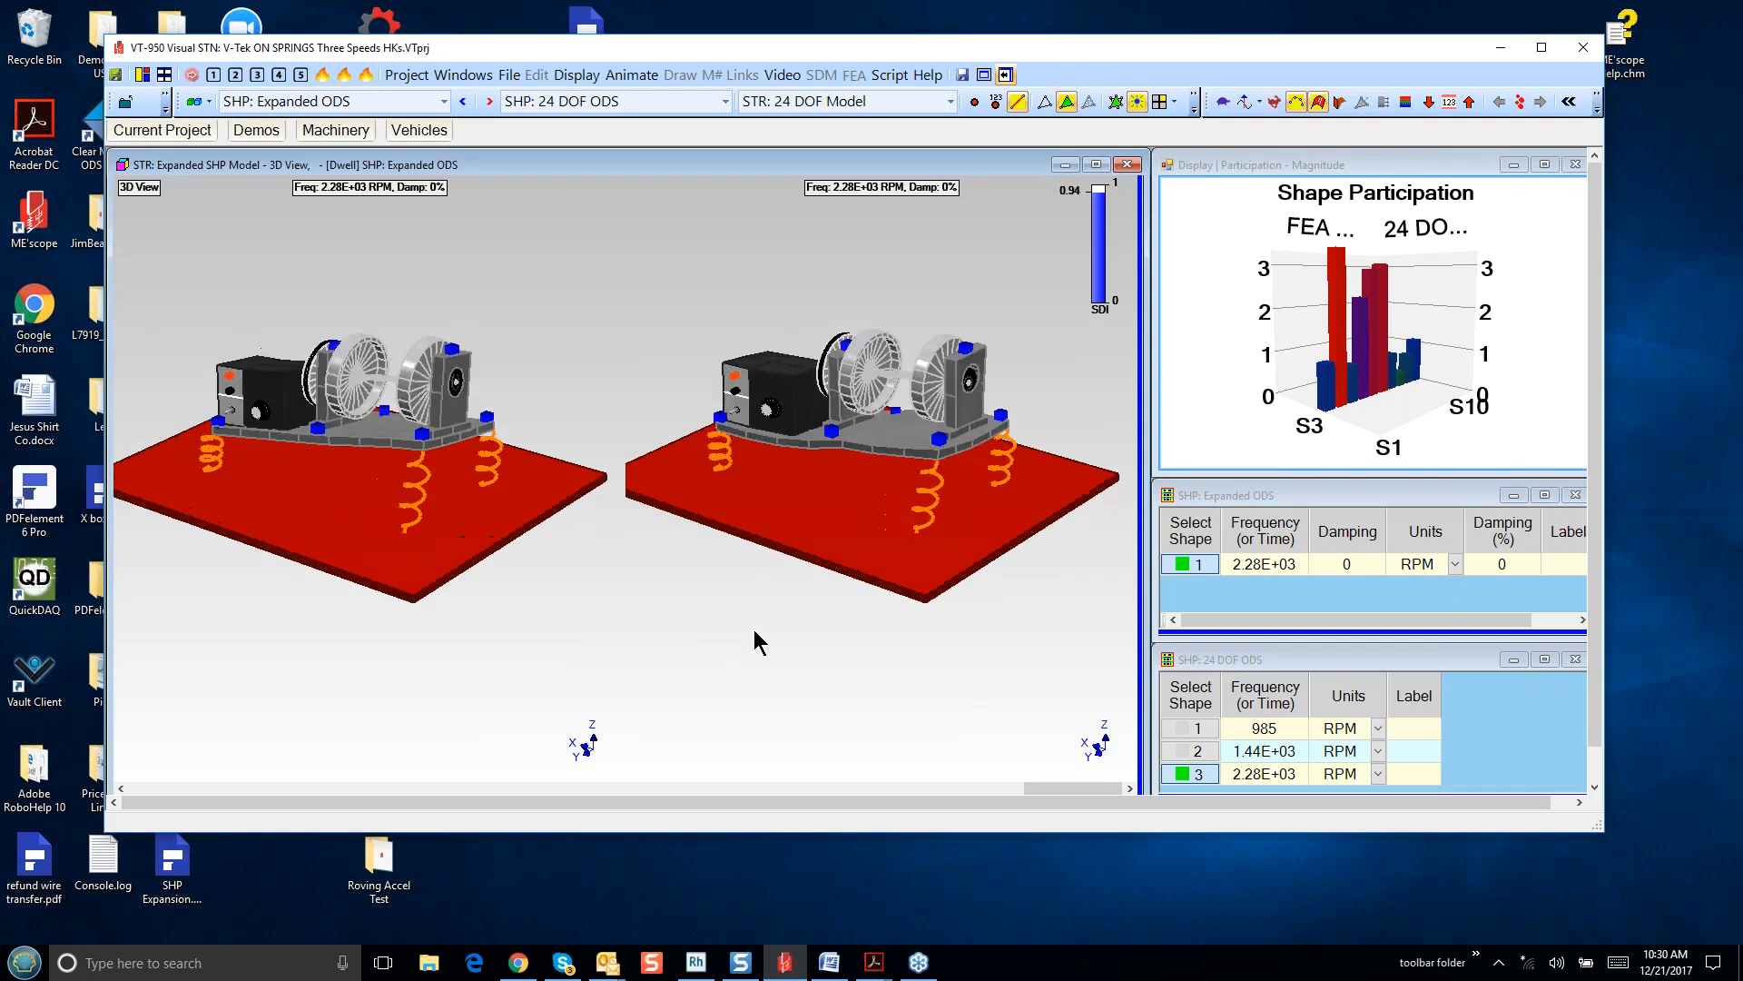
pyautogui.moveTo(817, 624); pyautogui.dragTo(738, 596)
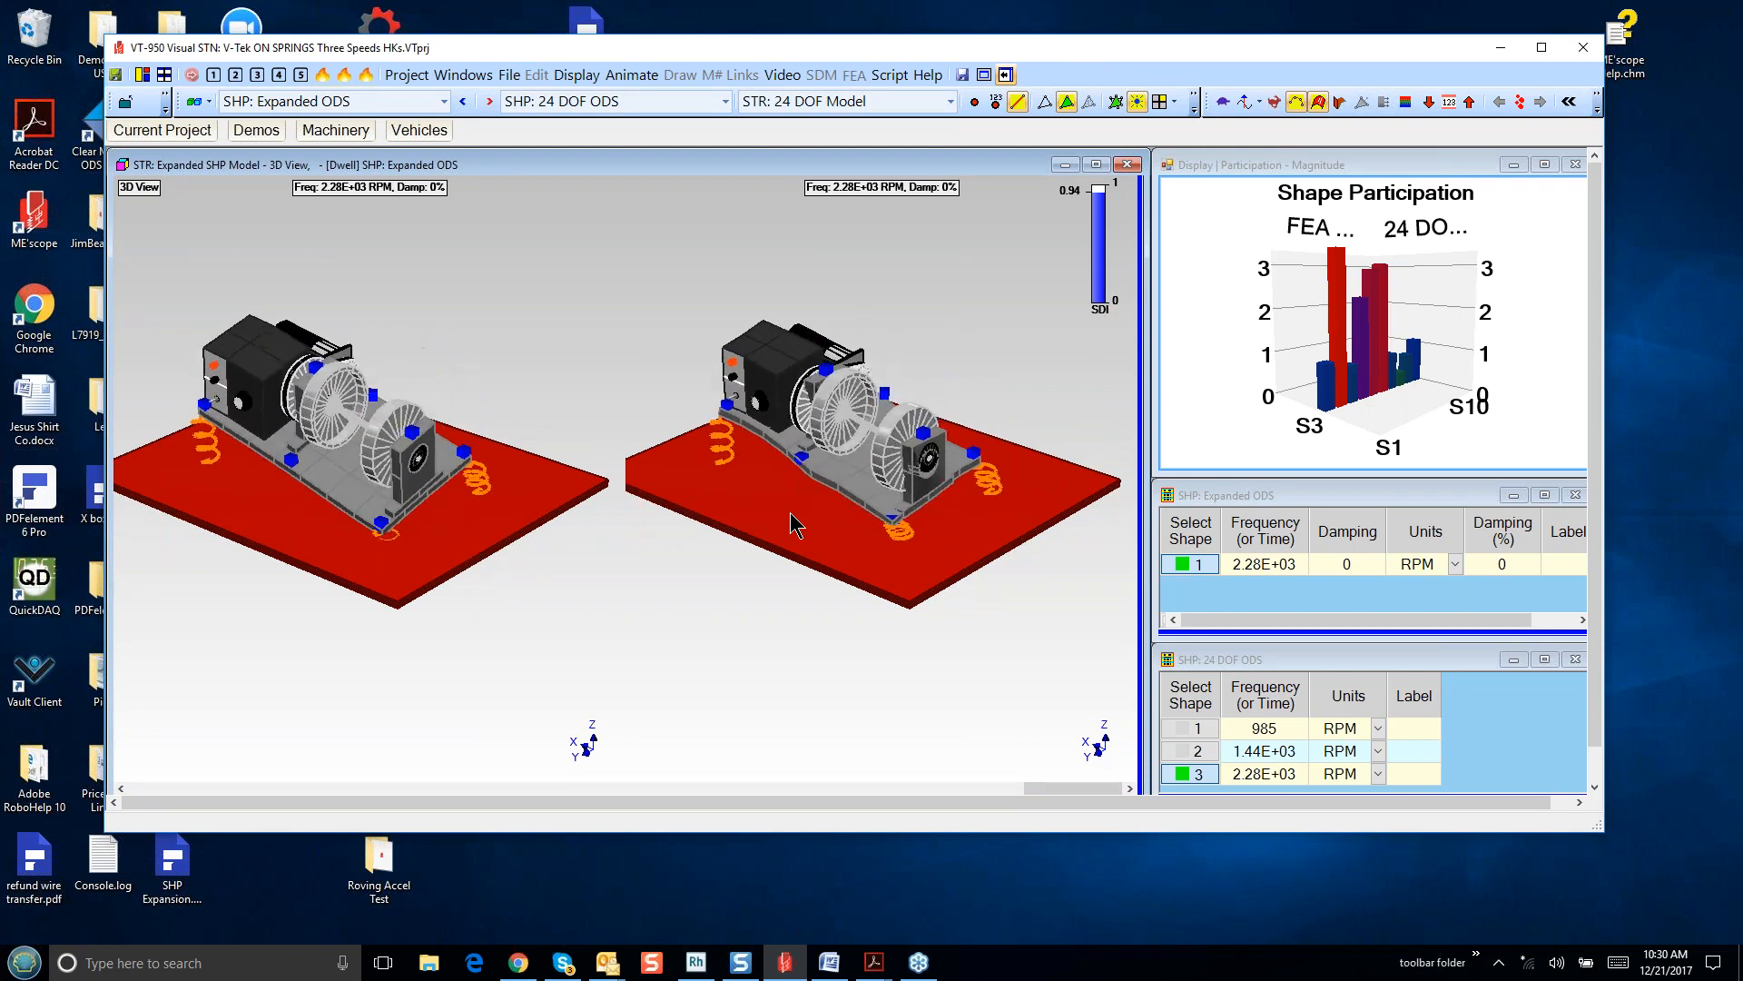
pyautogui.moveTo(720, 548); pyautogui.dragTo(949, 574)
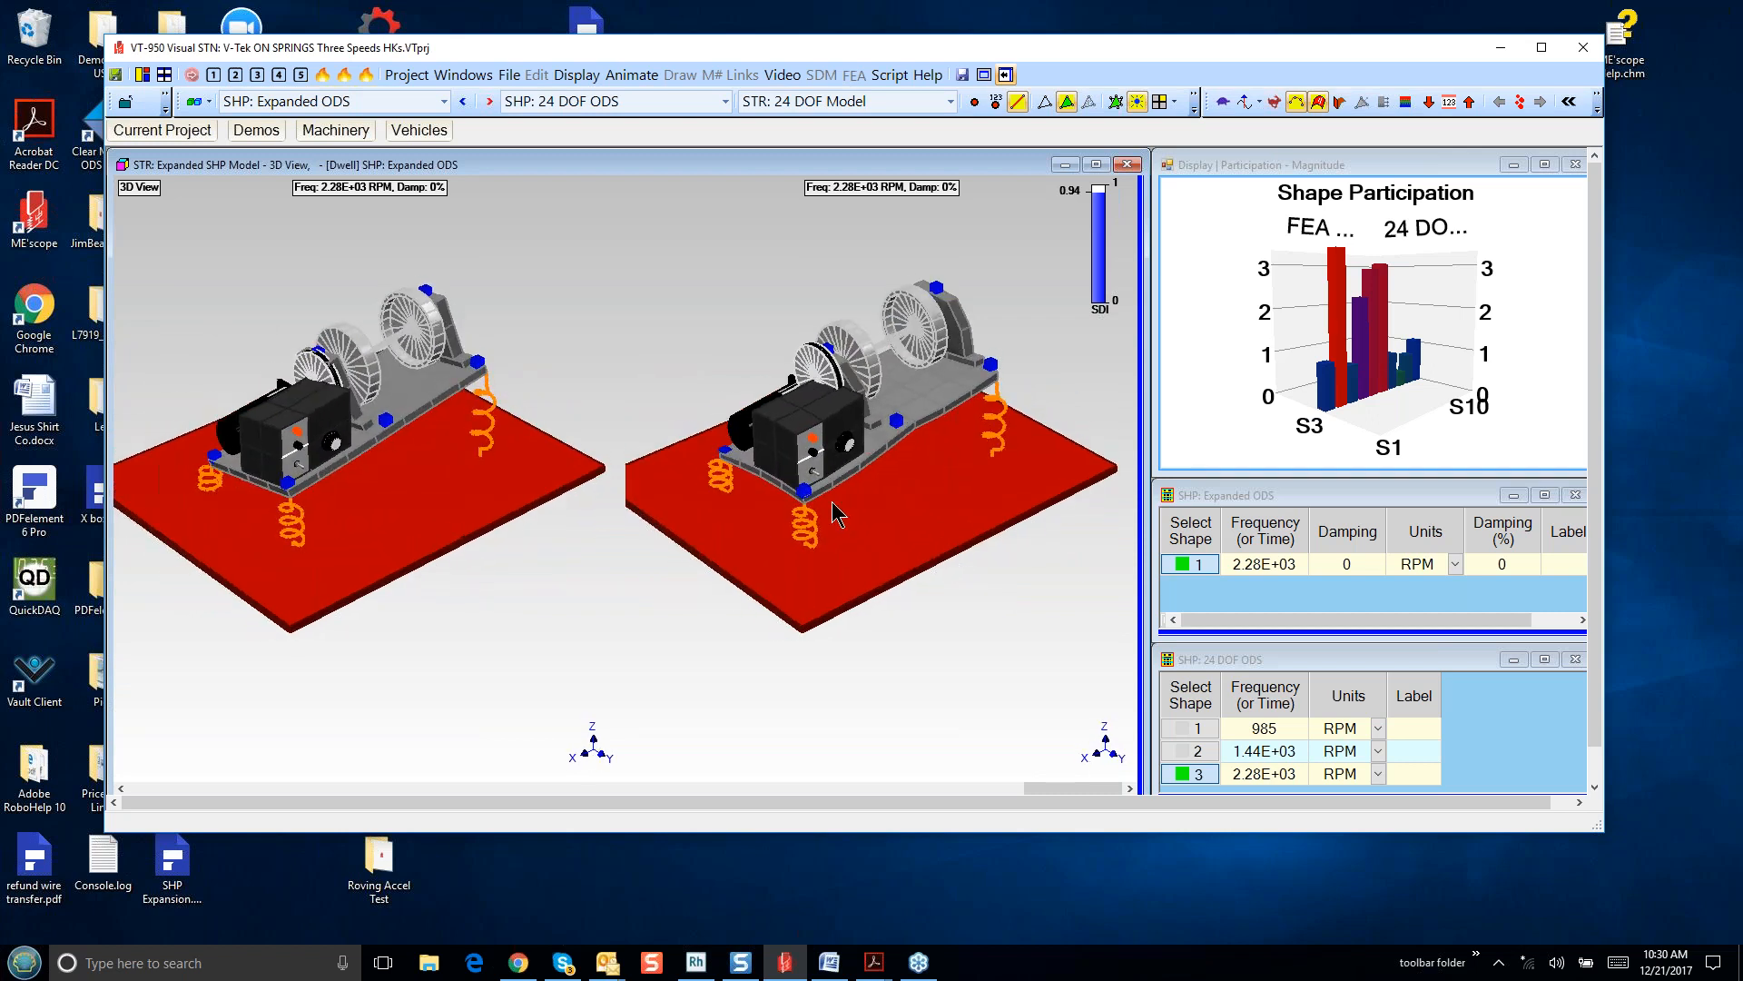
pyautogui.moveTo(962, 641); pyautogui.dragTo(1126, 481)
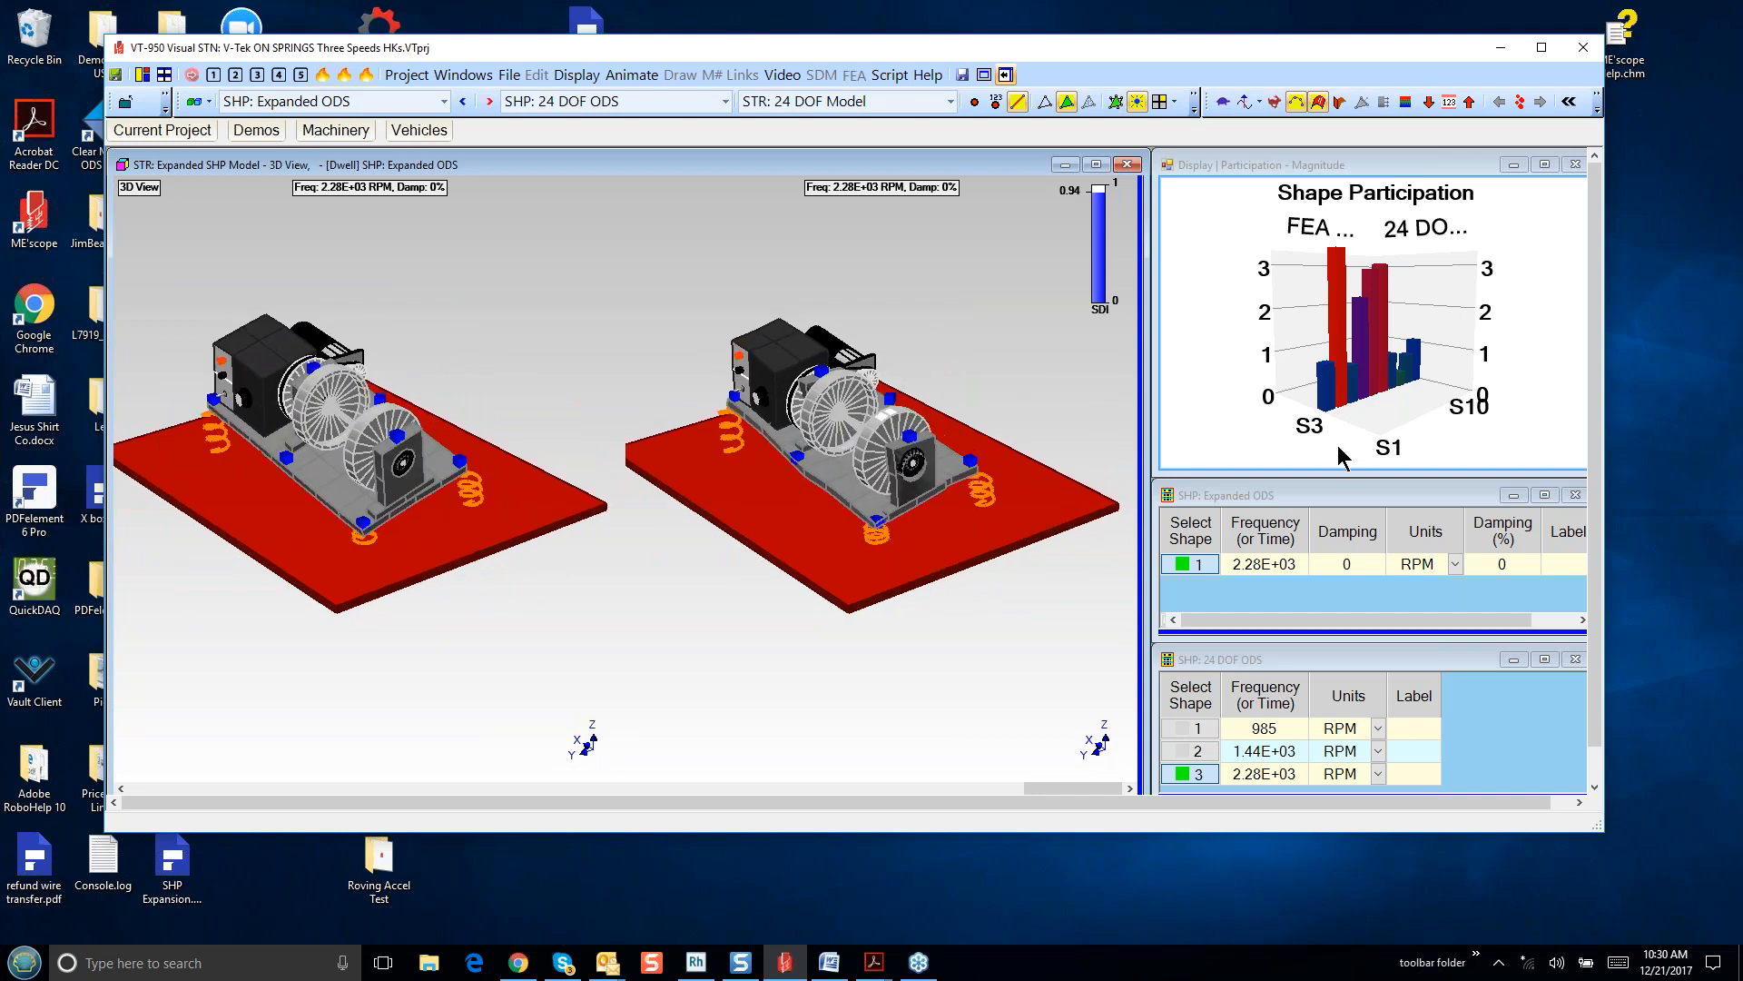
pyautogui.moveTo(1342, 457); pyautogui.dragTo(1308, 449)
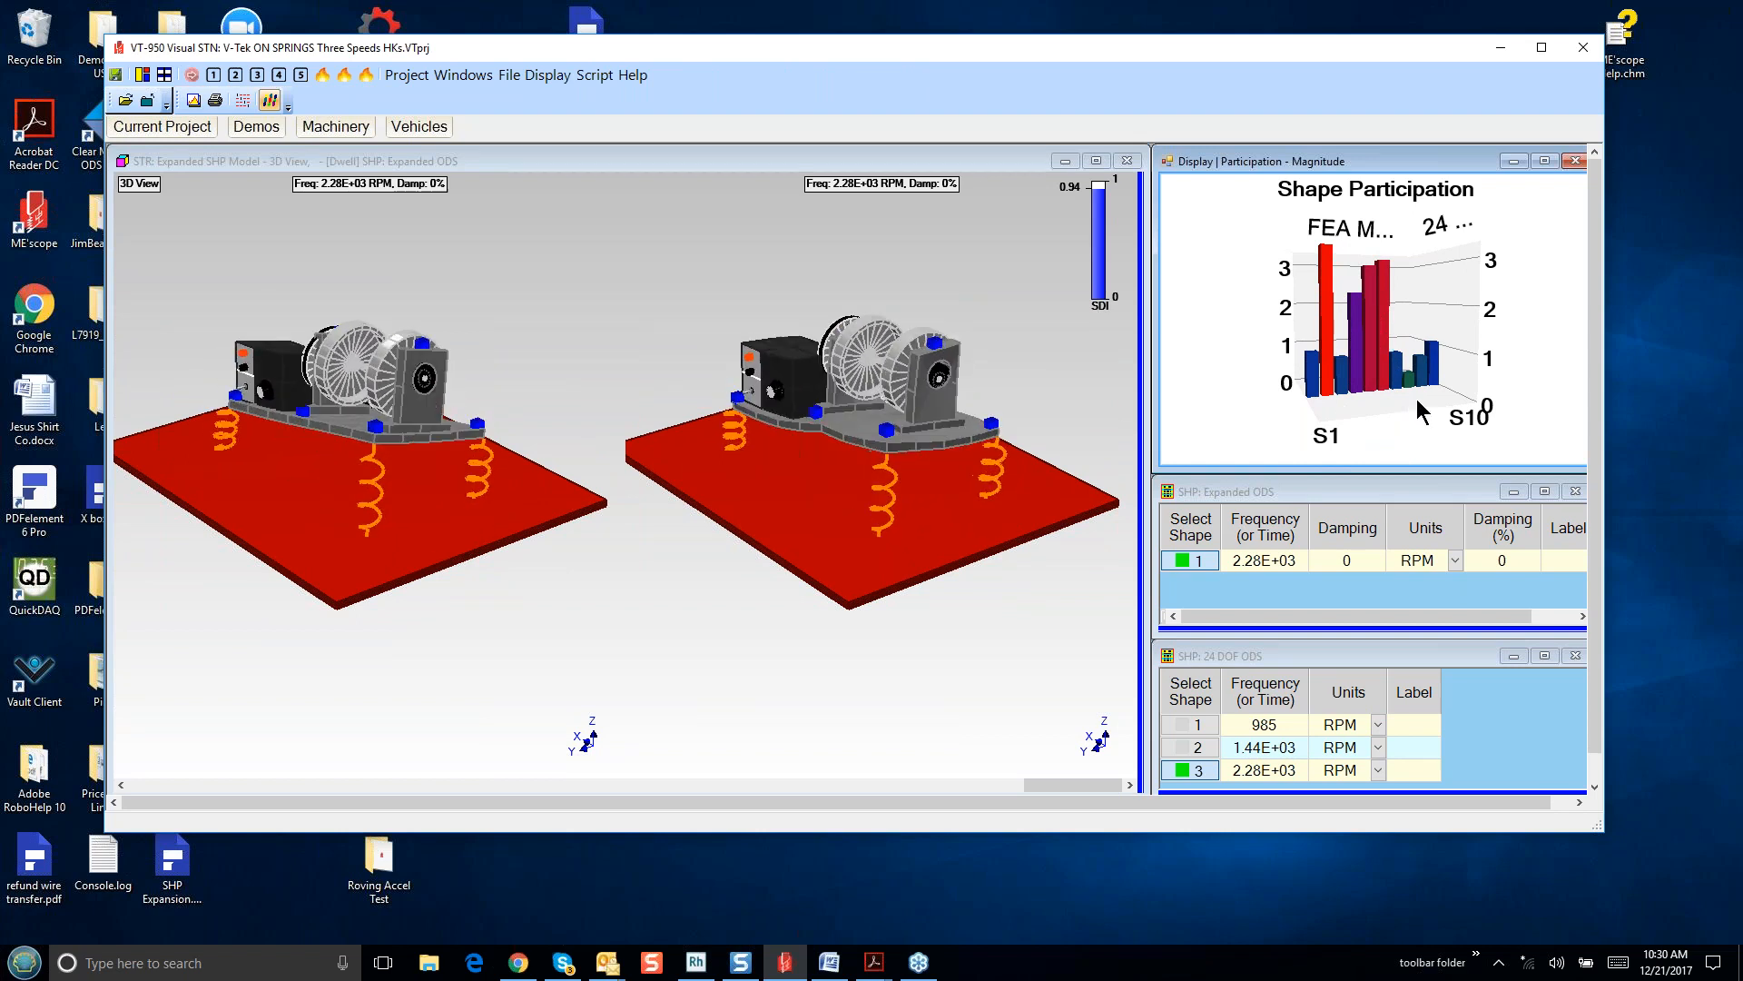
pyautogui.moveTo(1397, 428)
pyautogui.mouseDown()
pyautogui.moveTo(1428, 449)
pyautogui.moveTo(1413, 432)
pyautogui.mouseUp()
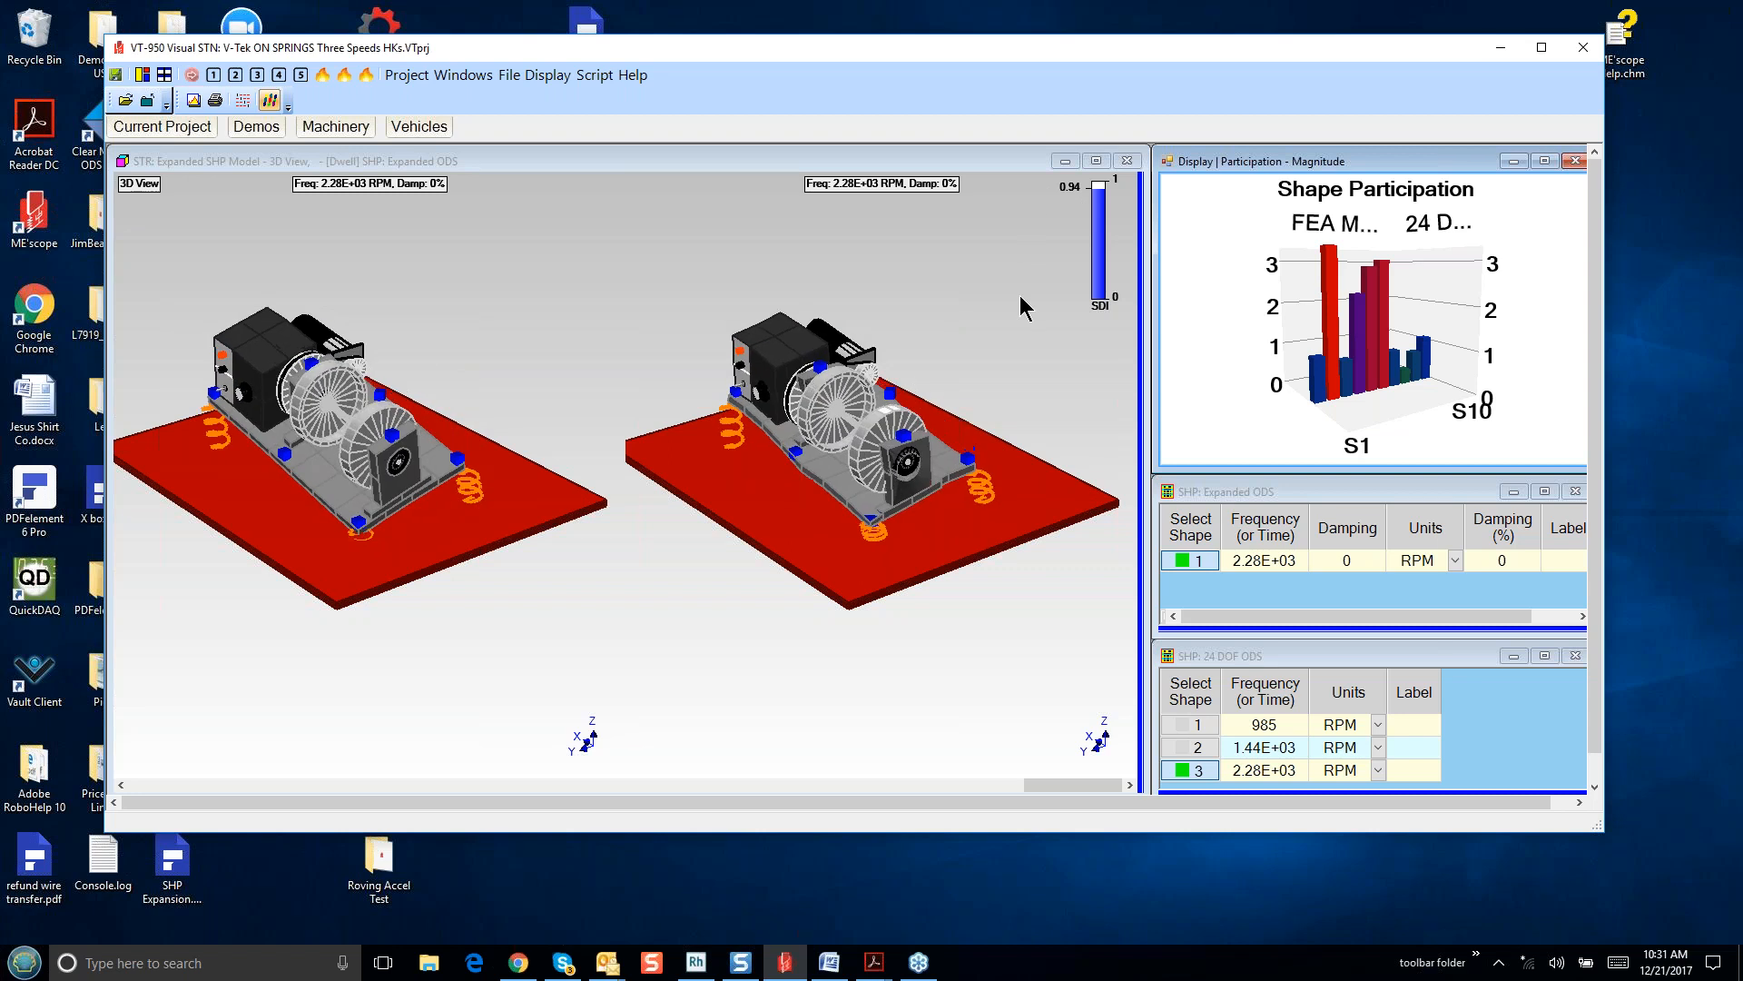
# - Animate the expanded 985 RPM ODS side by side with the expanded 1.44E+03 RPM ODS
pyautogui.click(681, 640)
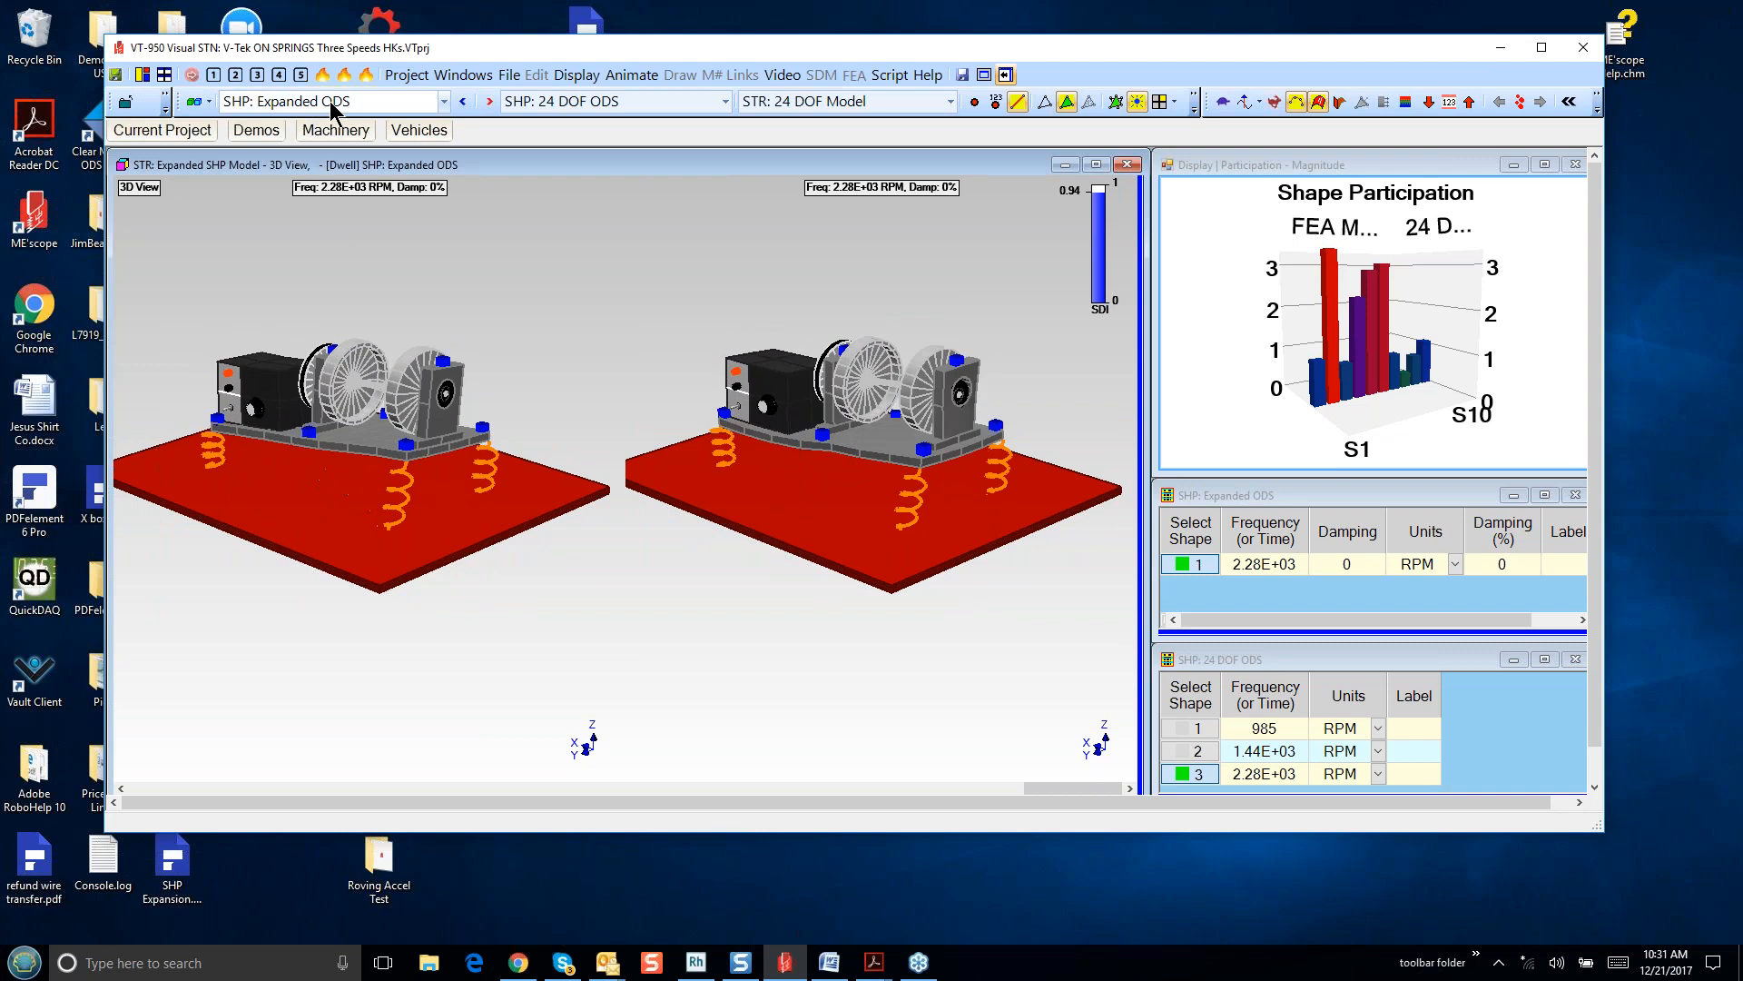
pyautogui.click(280, 78)
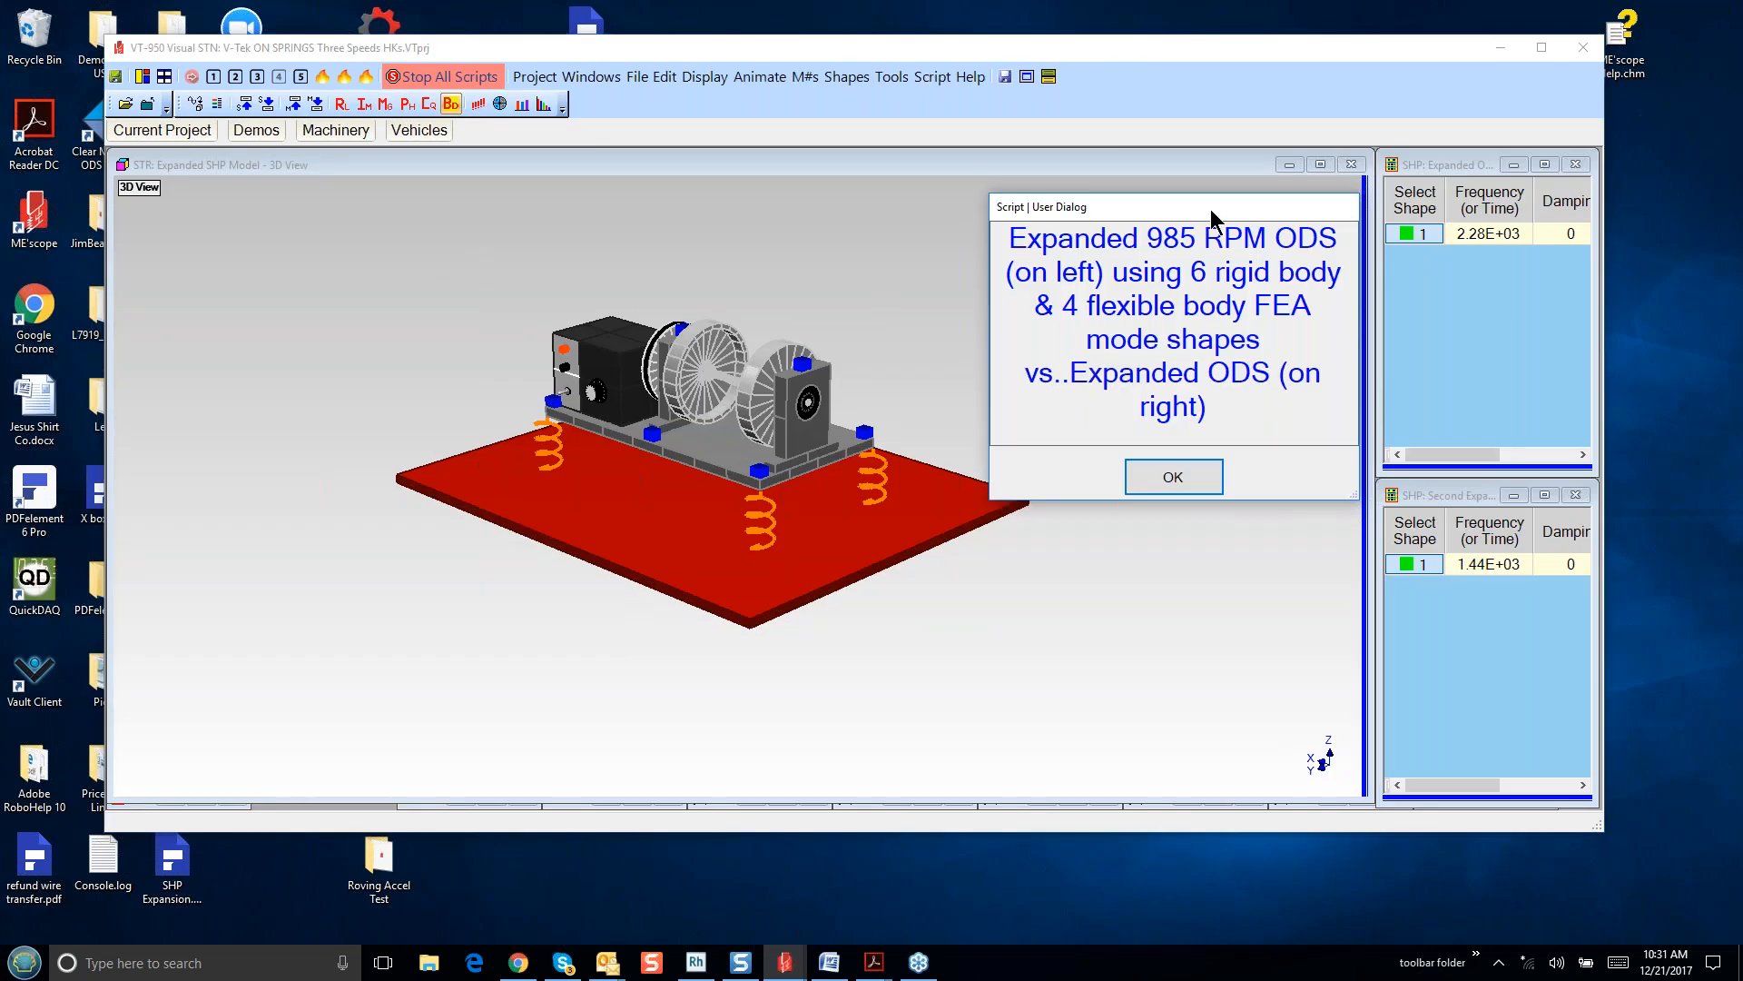
pyautogui.moveTo(1212, 209); pyautogui.dragTo(1099, 216)
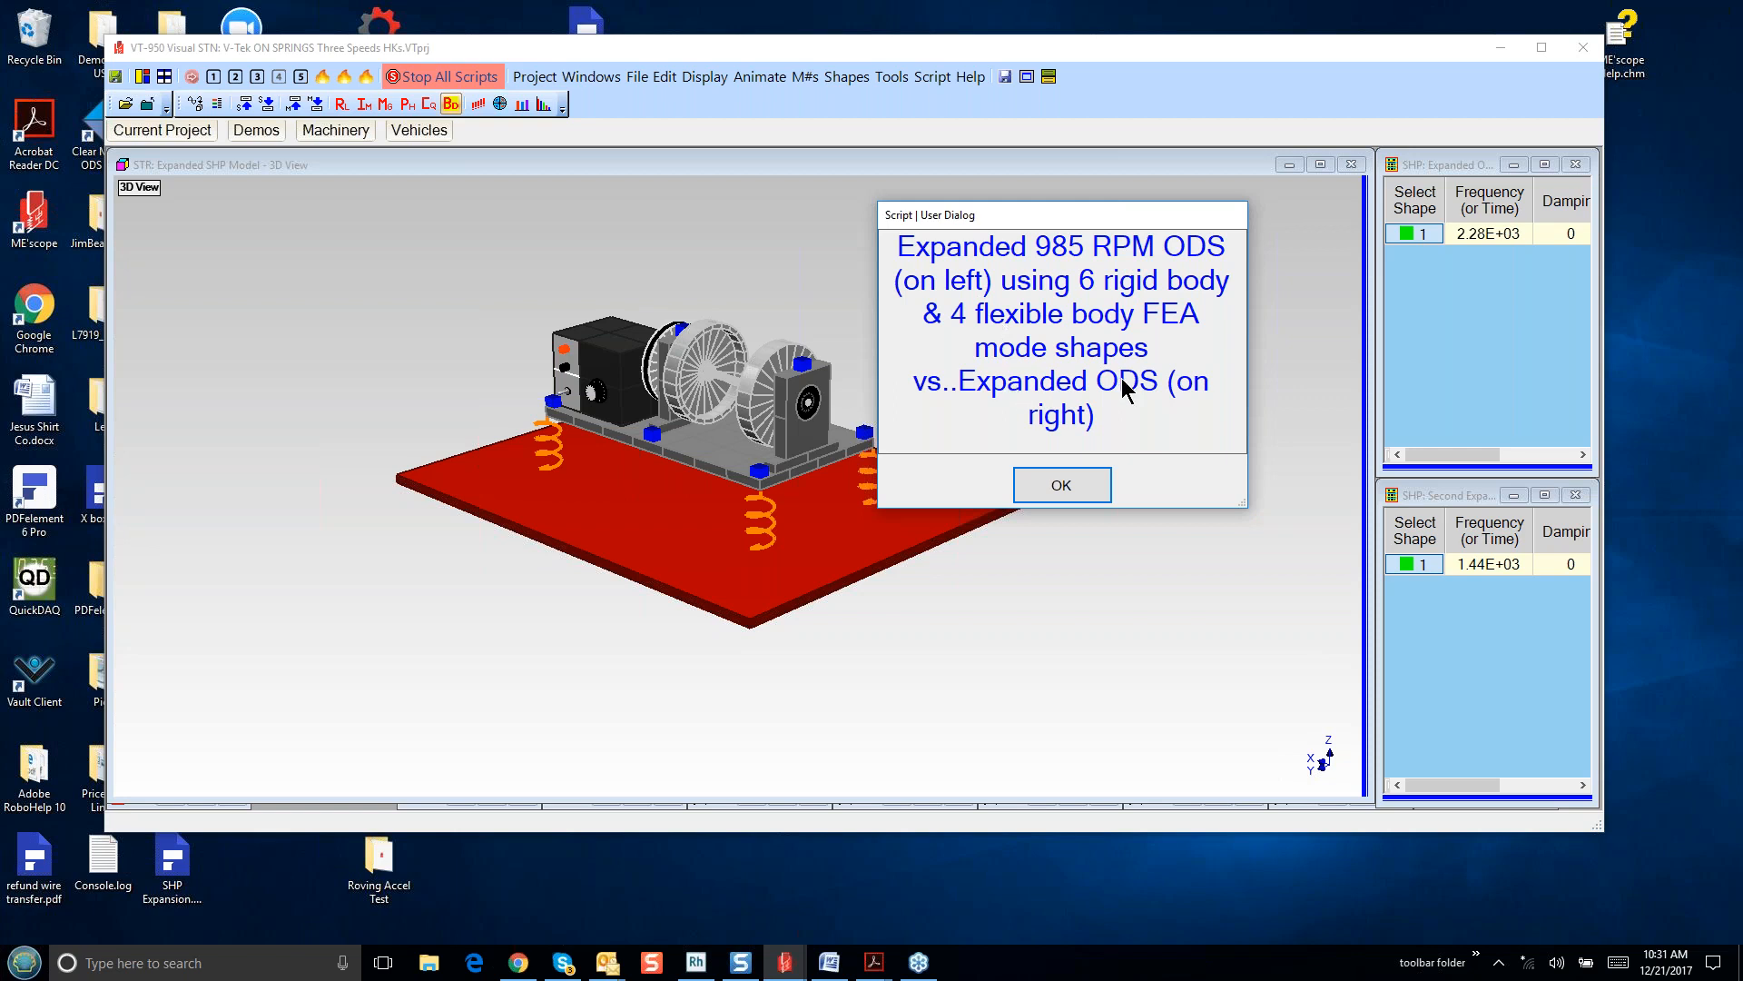
pyautogui.click(1061, 485)
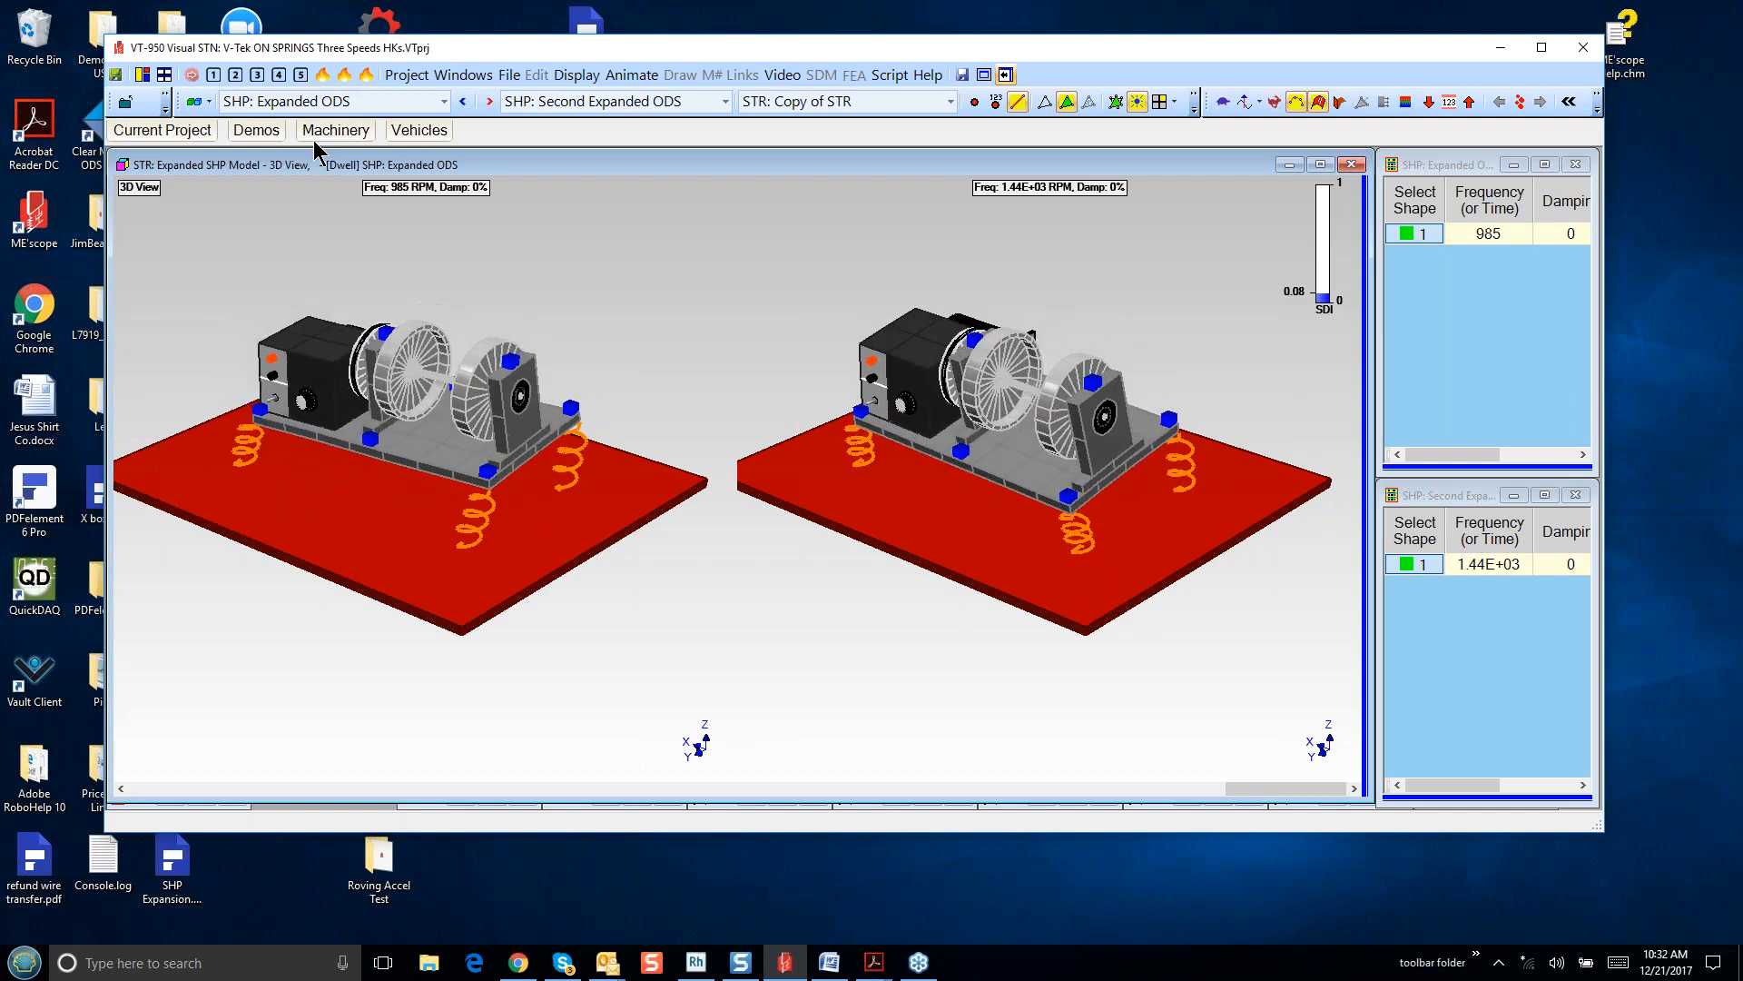
# - Animate the expanded 985 RPM ODS beside the expanded 2.28E+03 RPM ODS, and compare the two shapes from different angles
pyautogui.click(301, 77)
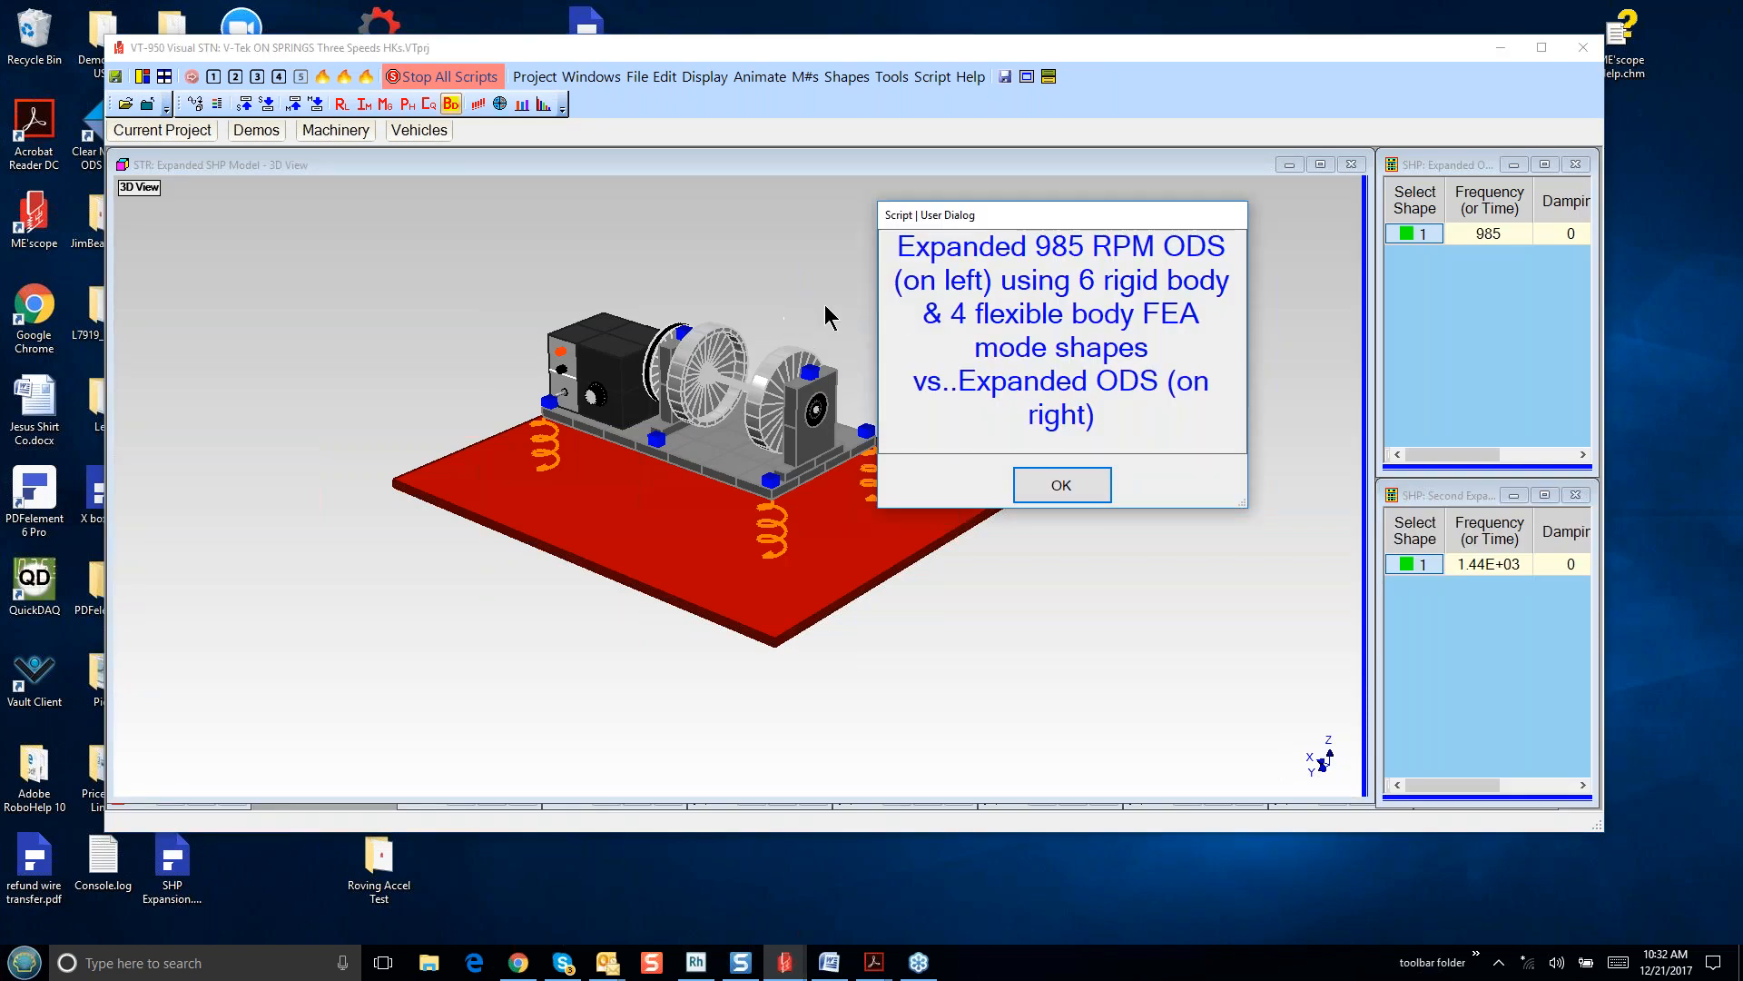
pyautogui.click(1059, 488)
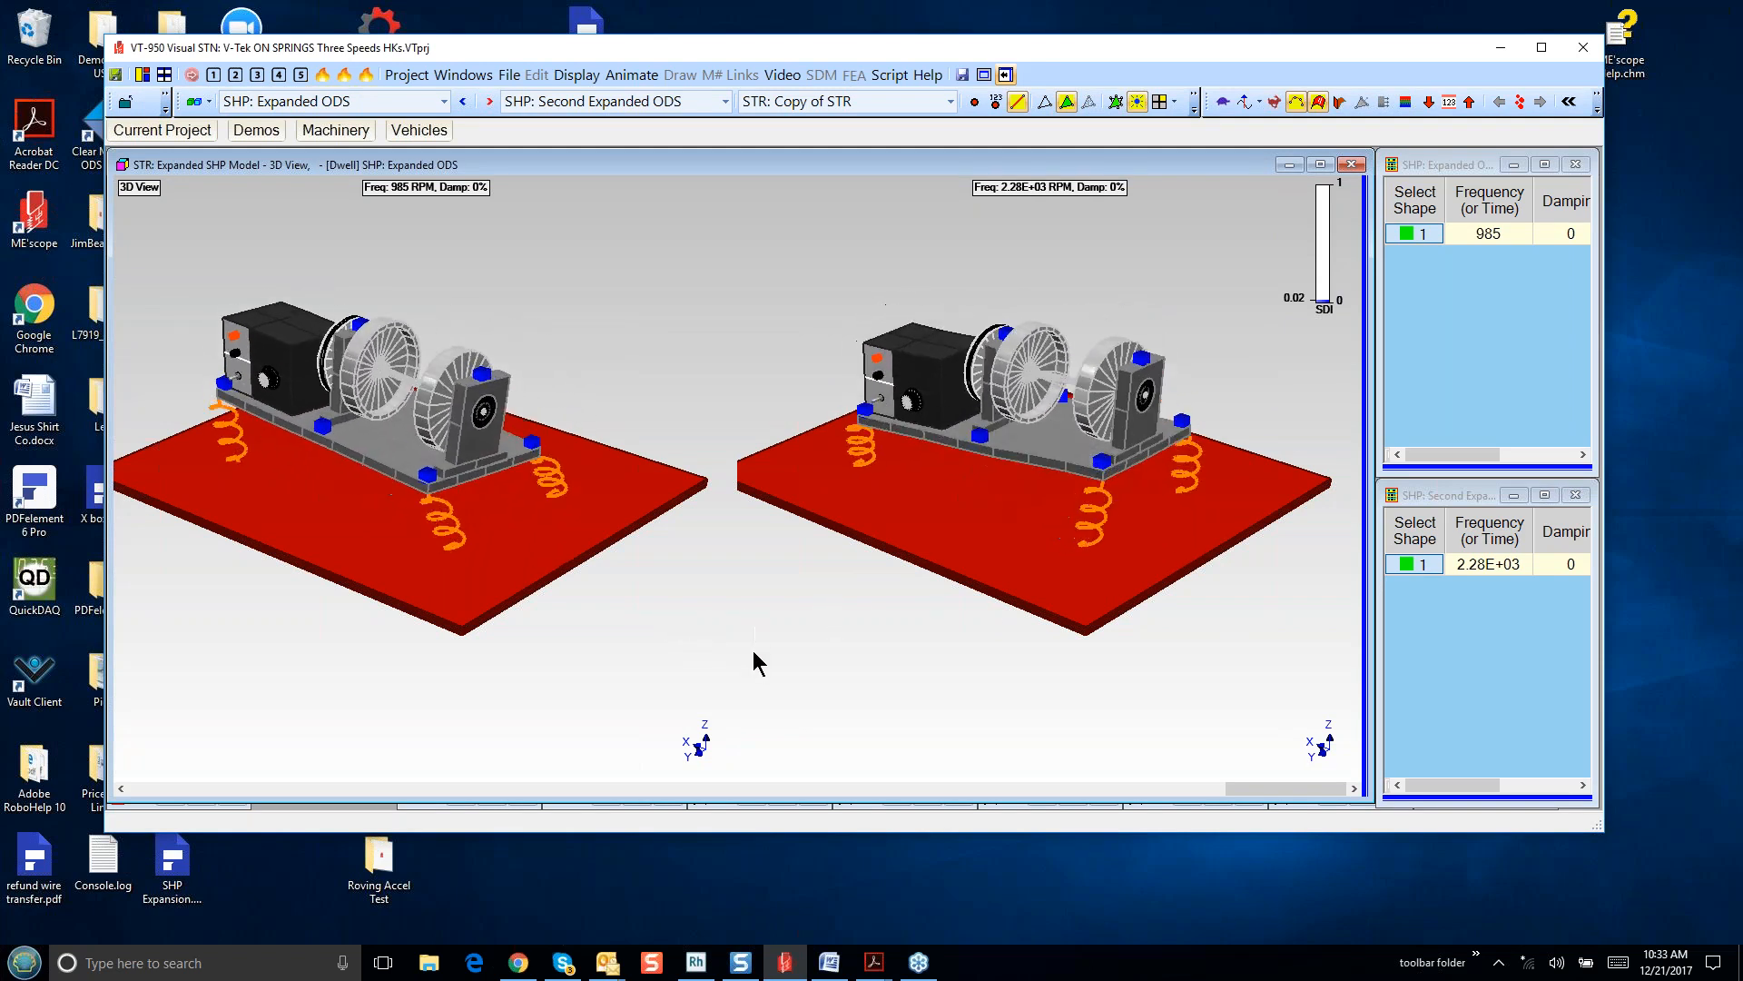
pyautogui.moveTo(768, 652); pyautogui.dragTo(705, 633)
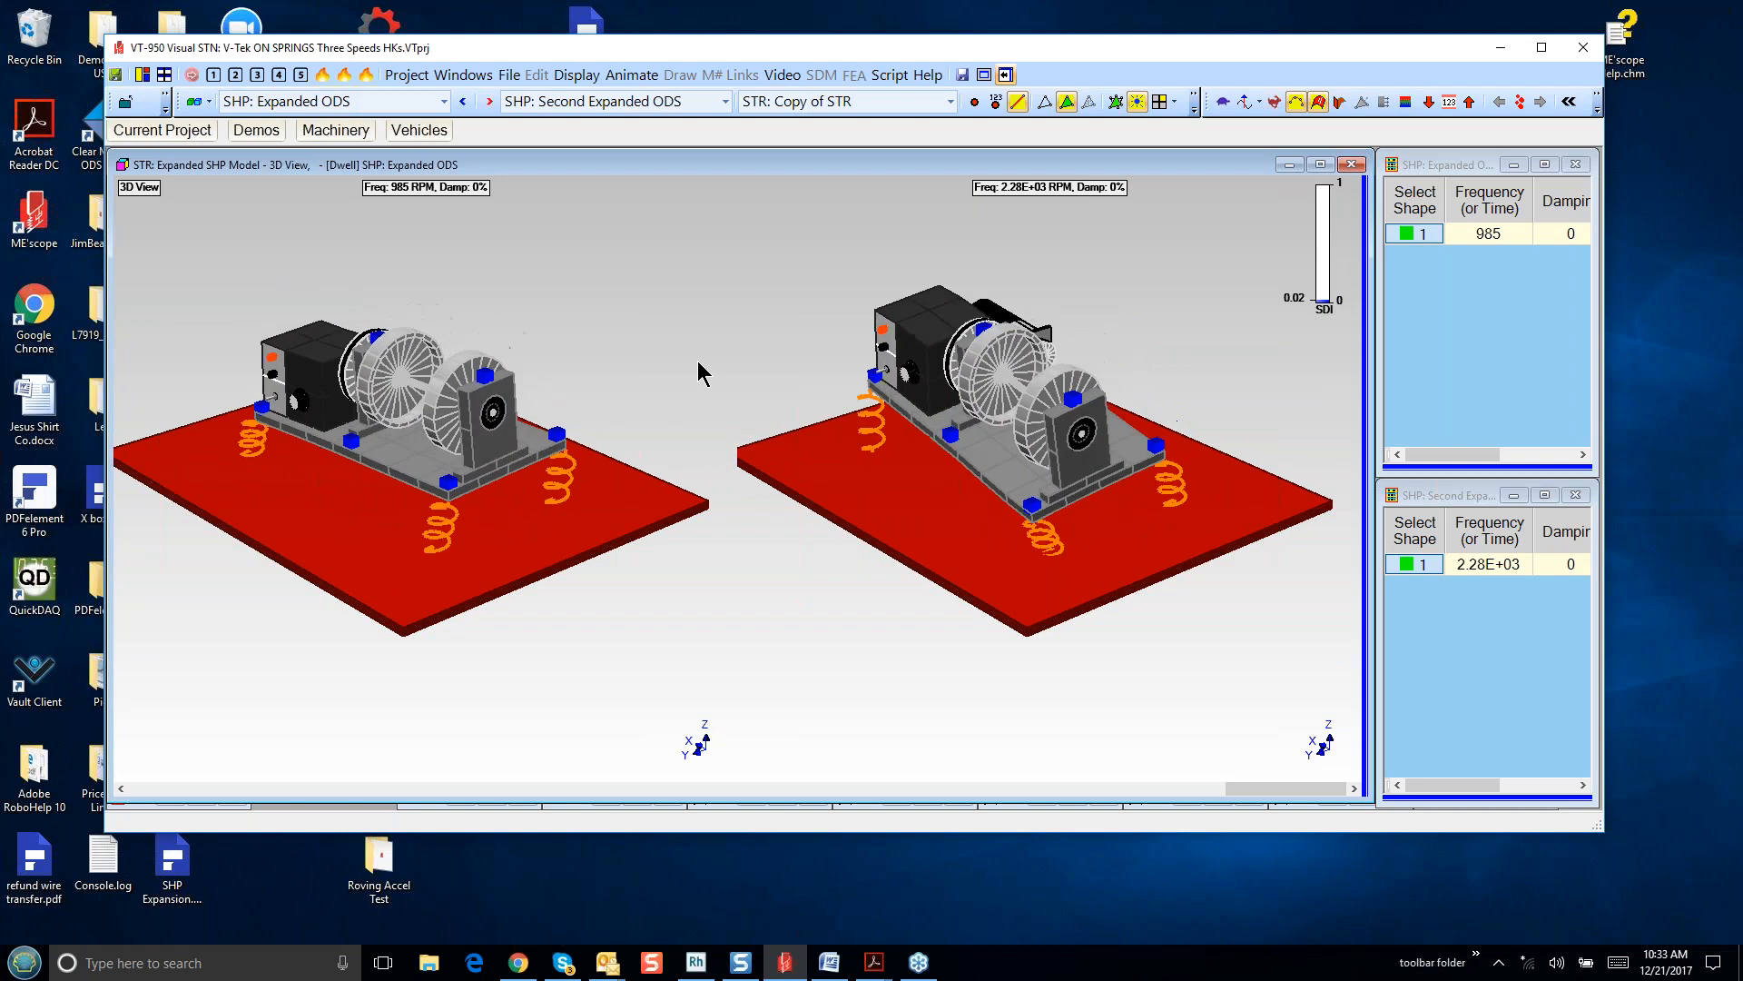
pyautogui.moveTo(688, 365); pyautogui.dragTo(725, 329)
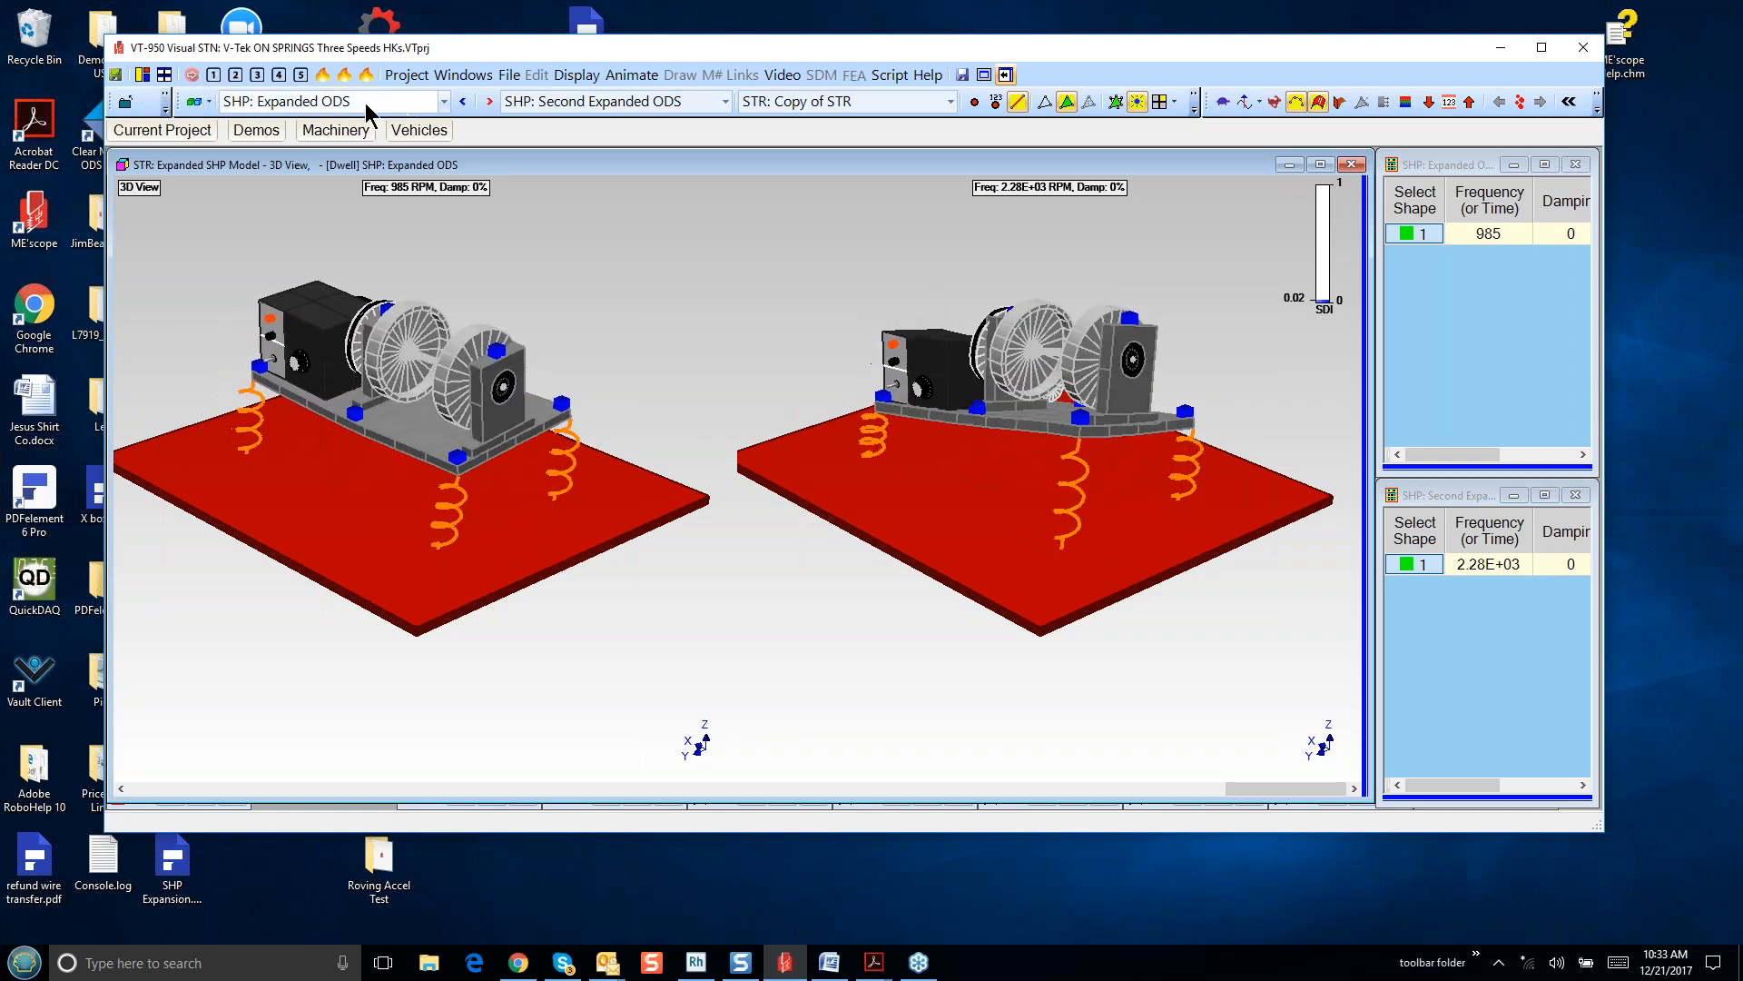
# - Start the sweep animation of the 10 FEA modes of the base plate and bearing blocks, and show only the rotated 3D view
pyautogui.click(190, 76)
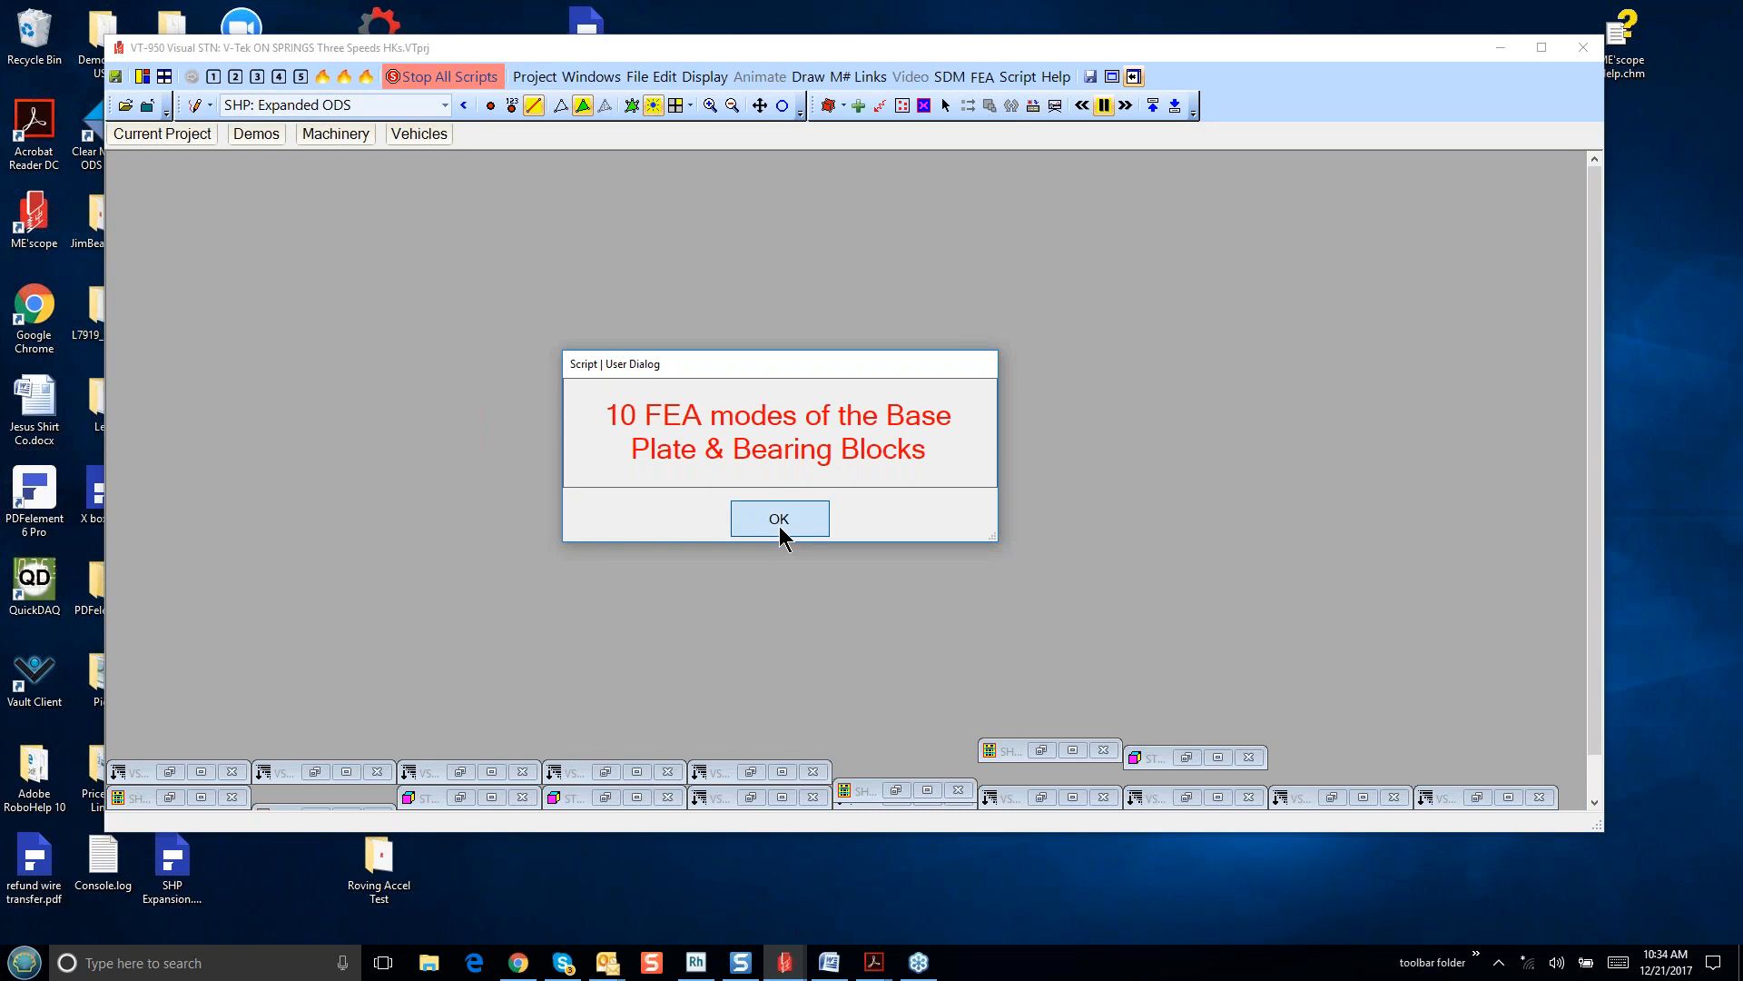
pyautogui.click(780, 527)
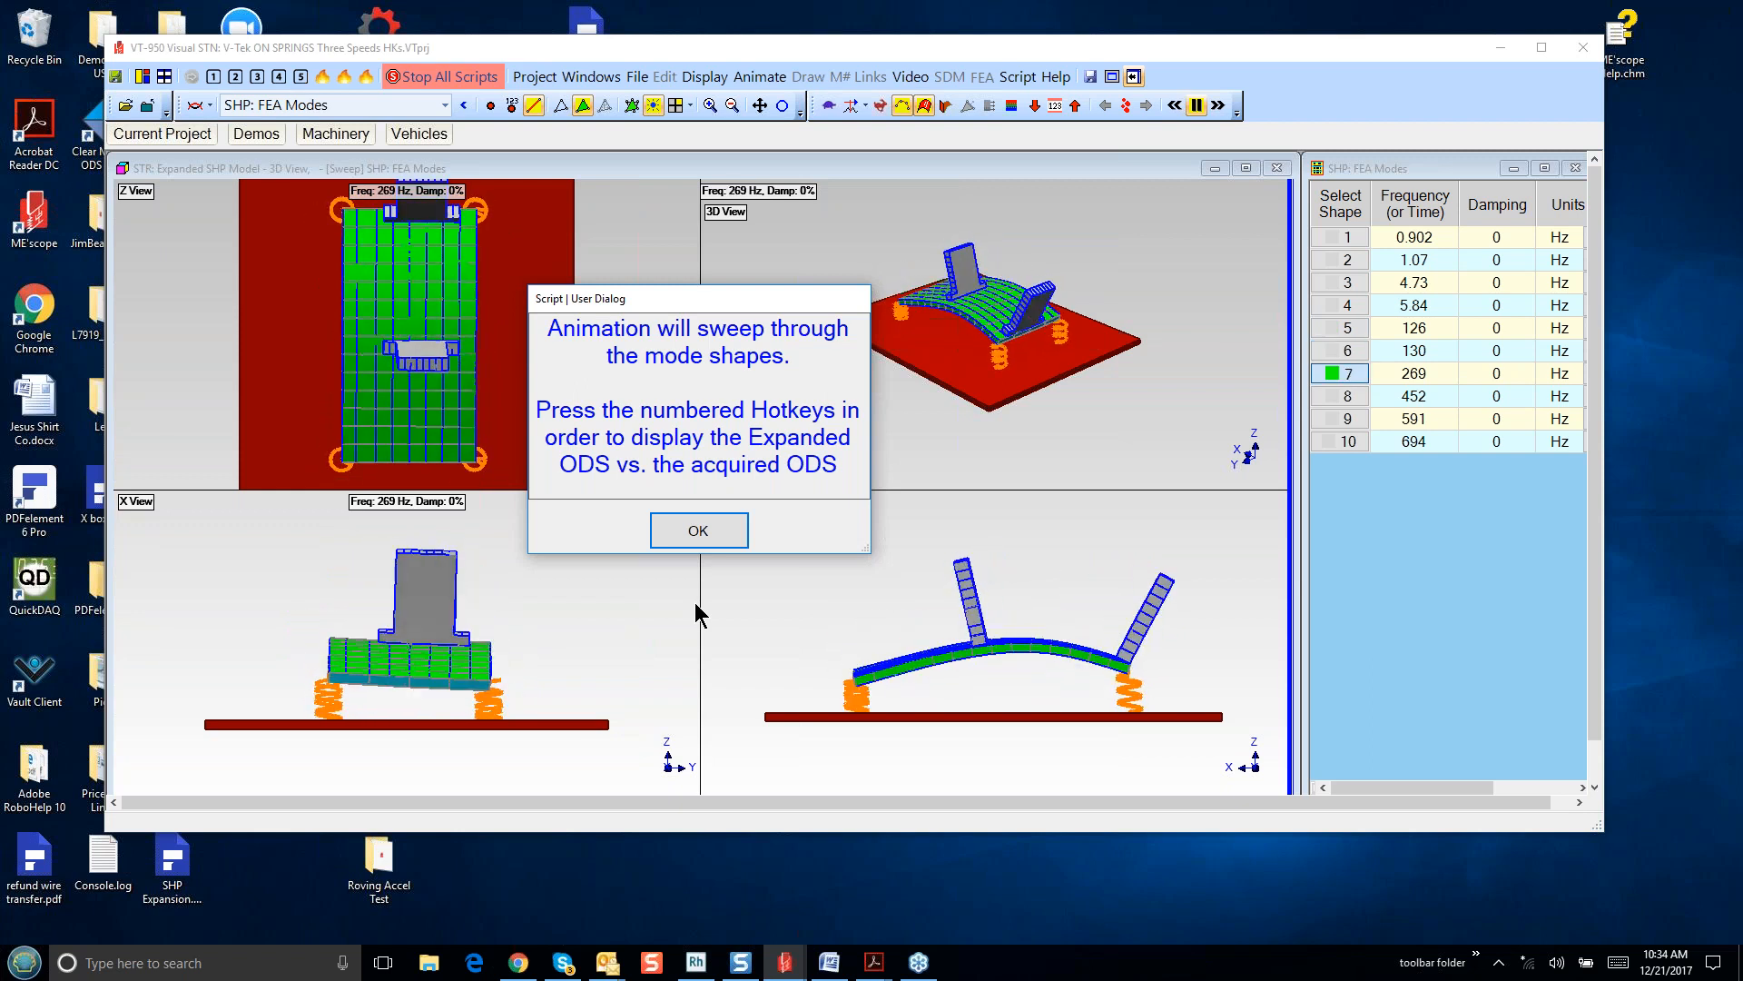
pyautogui.click(699, 532)
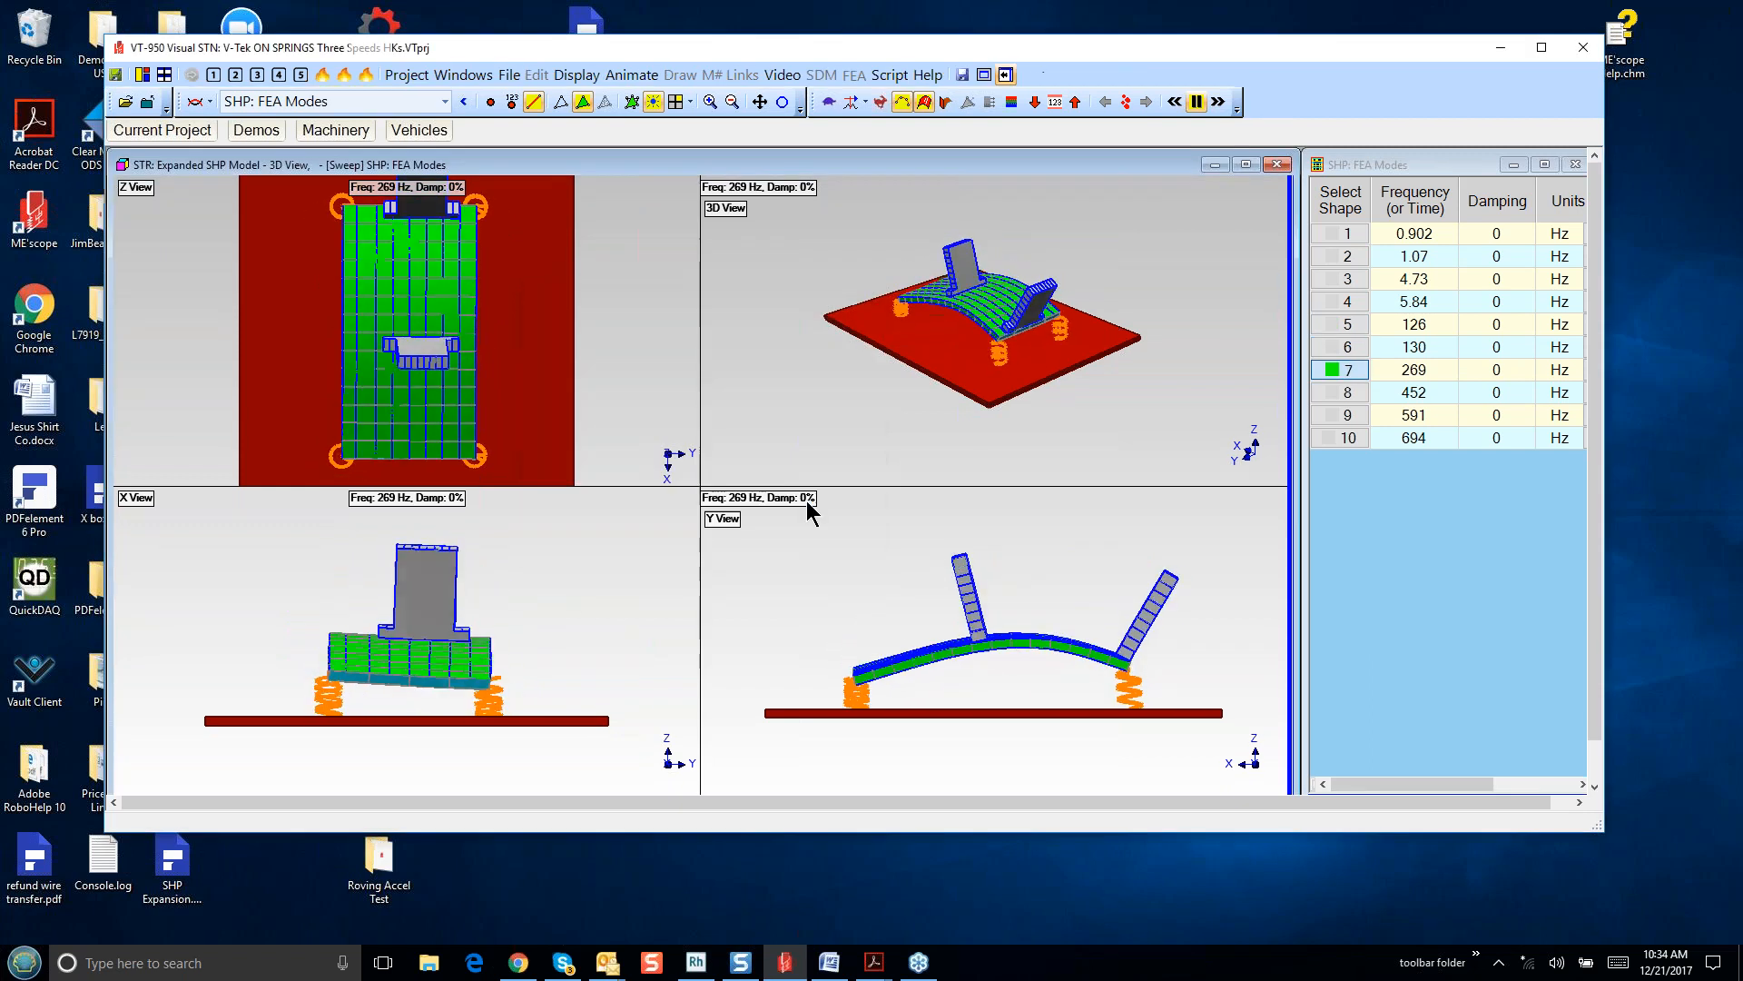
pyautogui.doubleClick(883, 455)
pyautogui.moveTo(837, 672); pyautogui.dragTo(879, 652)
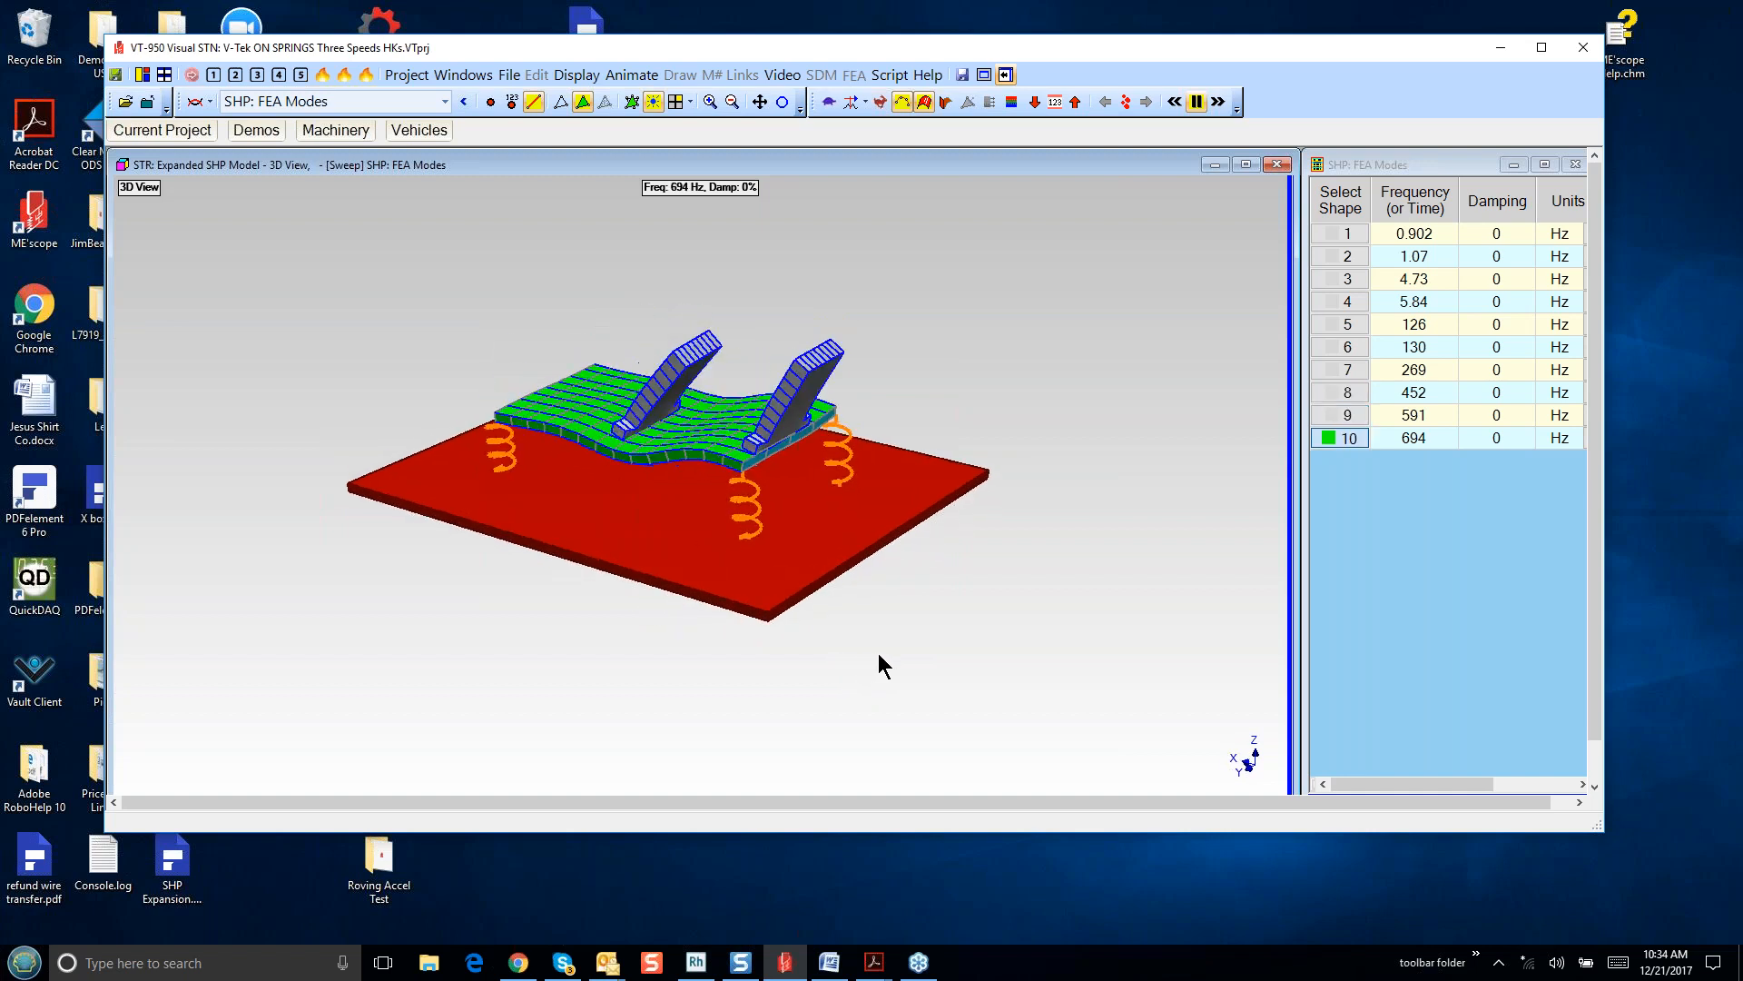
# - Step the animation through the FEA mode shapes one at a time, from shape 1 to shape 10, to examine each deformation
pyautogui.click(1332, 227)
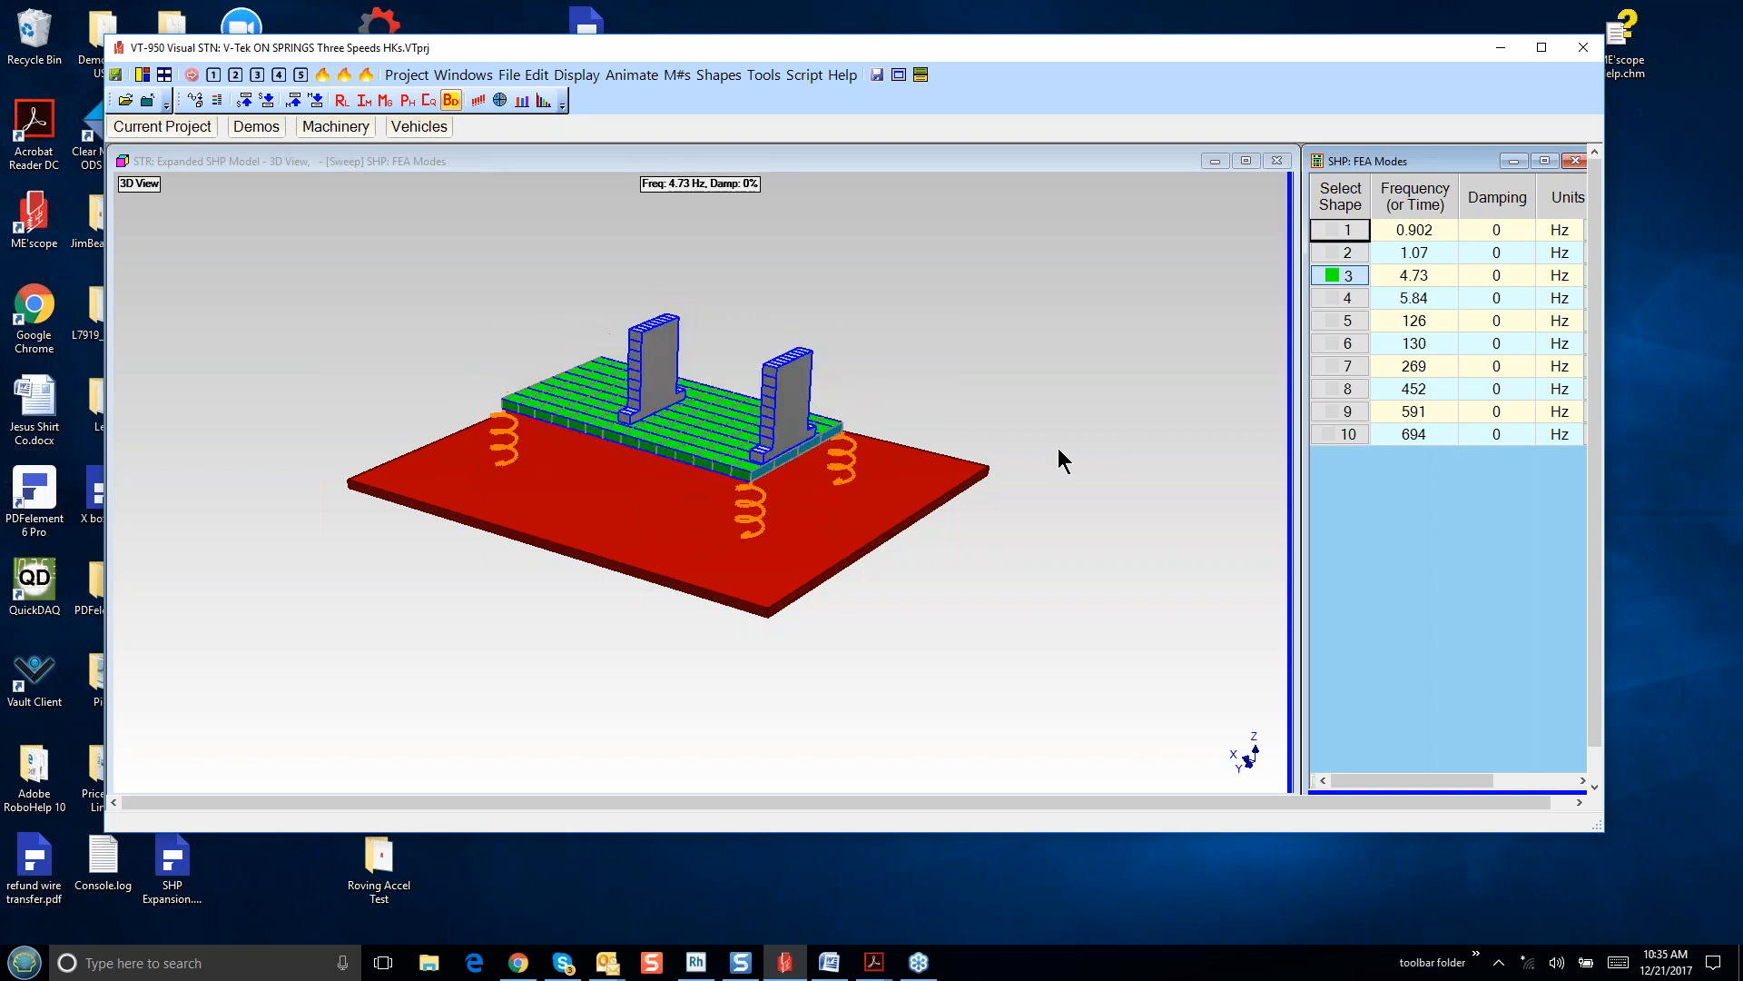
pyautogui.press('Down')
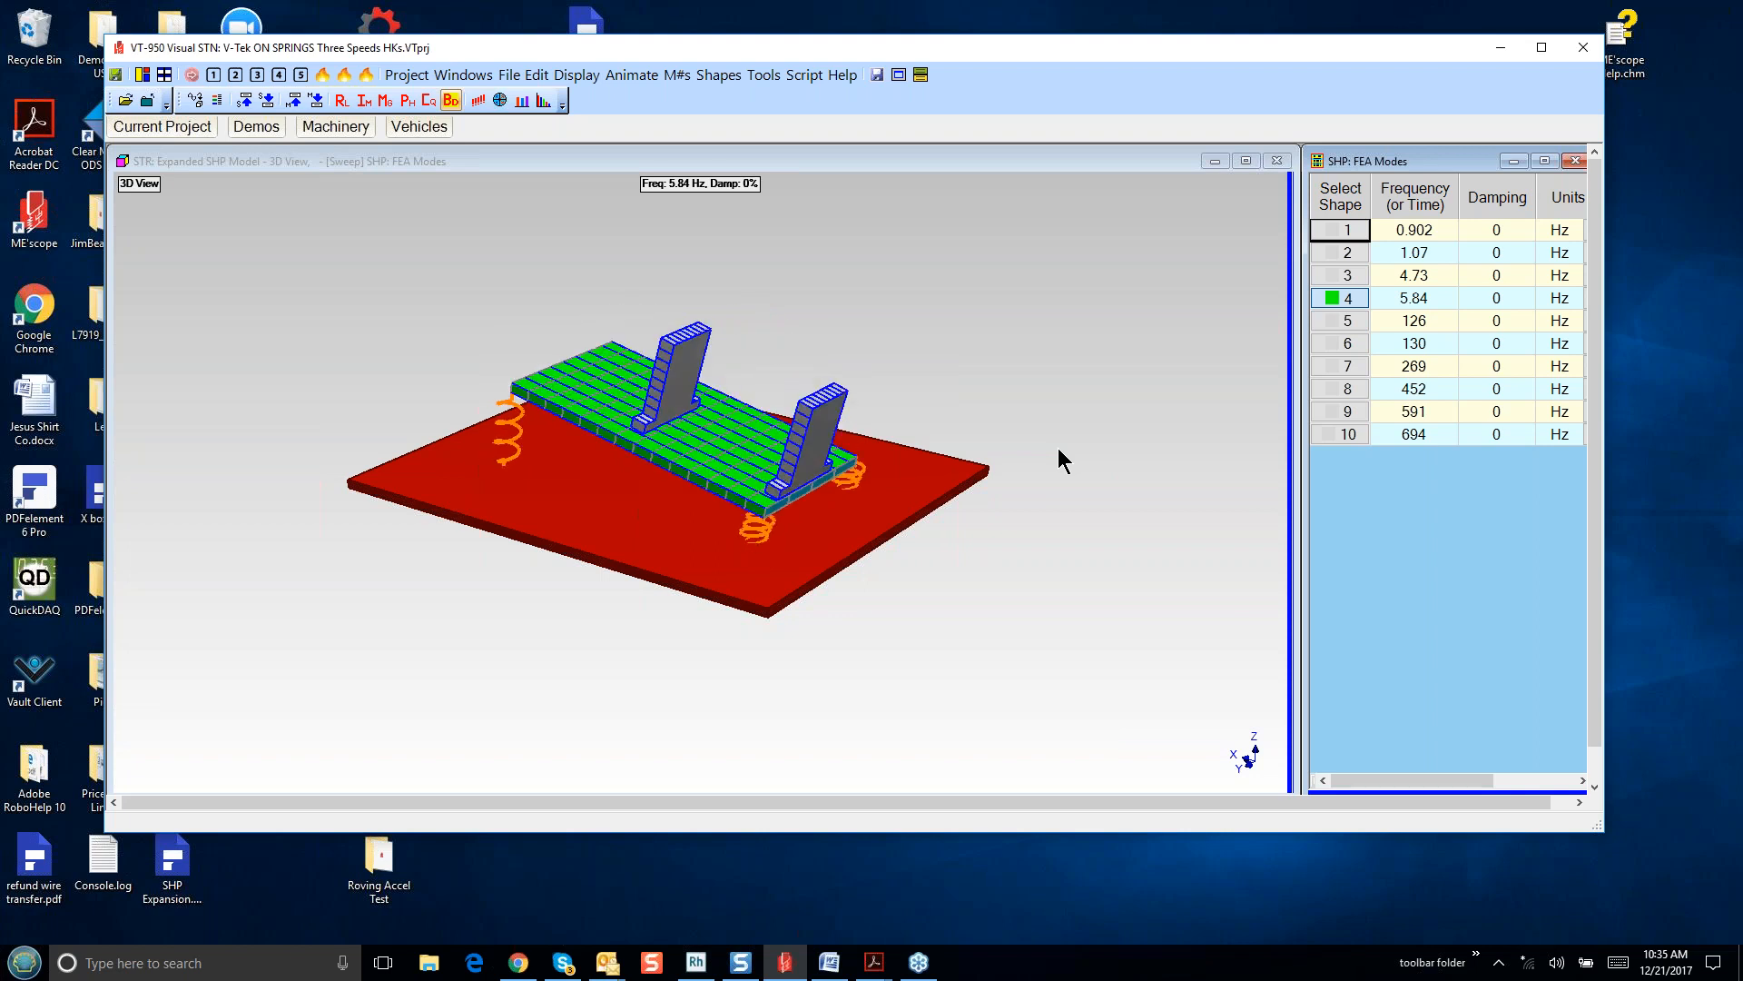
pyautogui.press('Down')
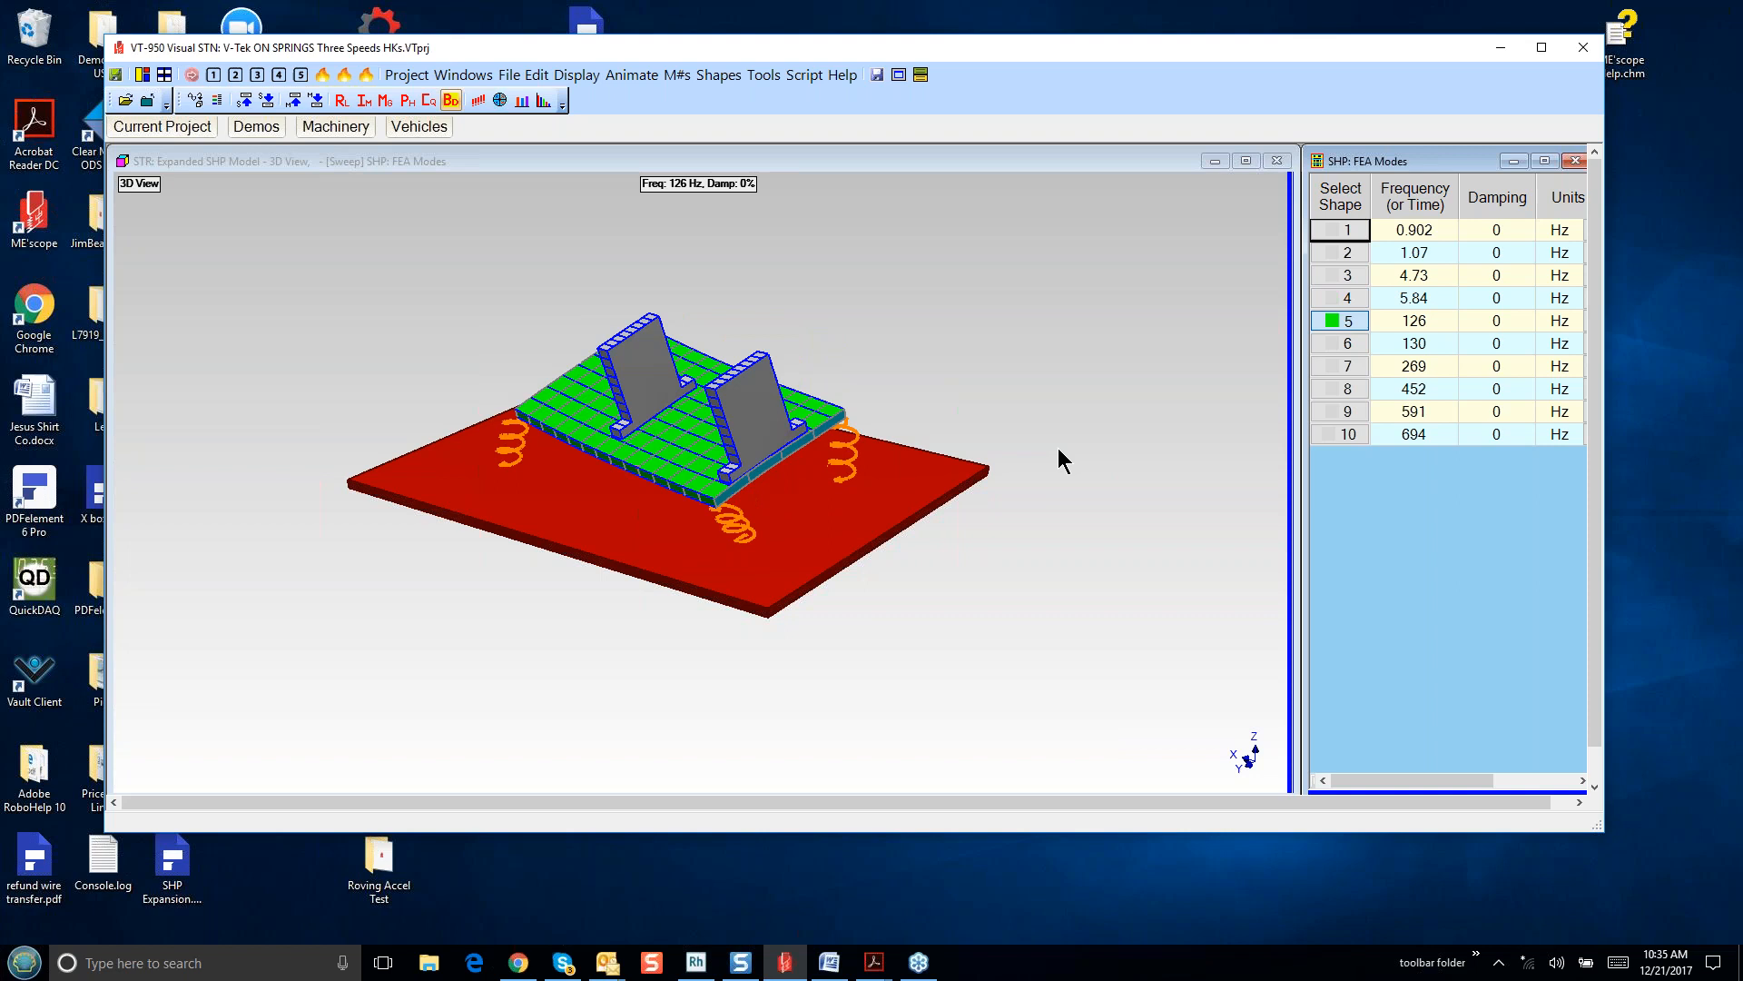
pyautogui.press('Down')
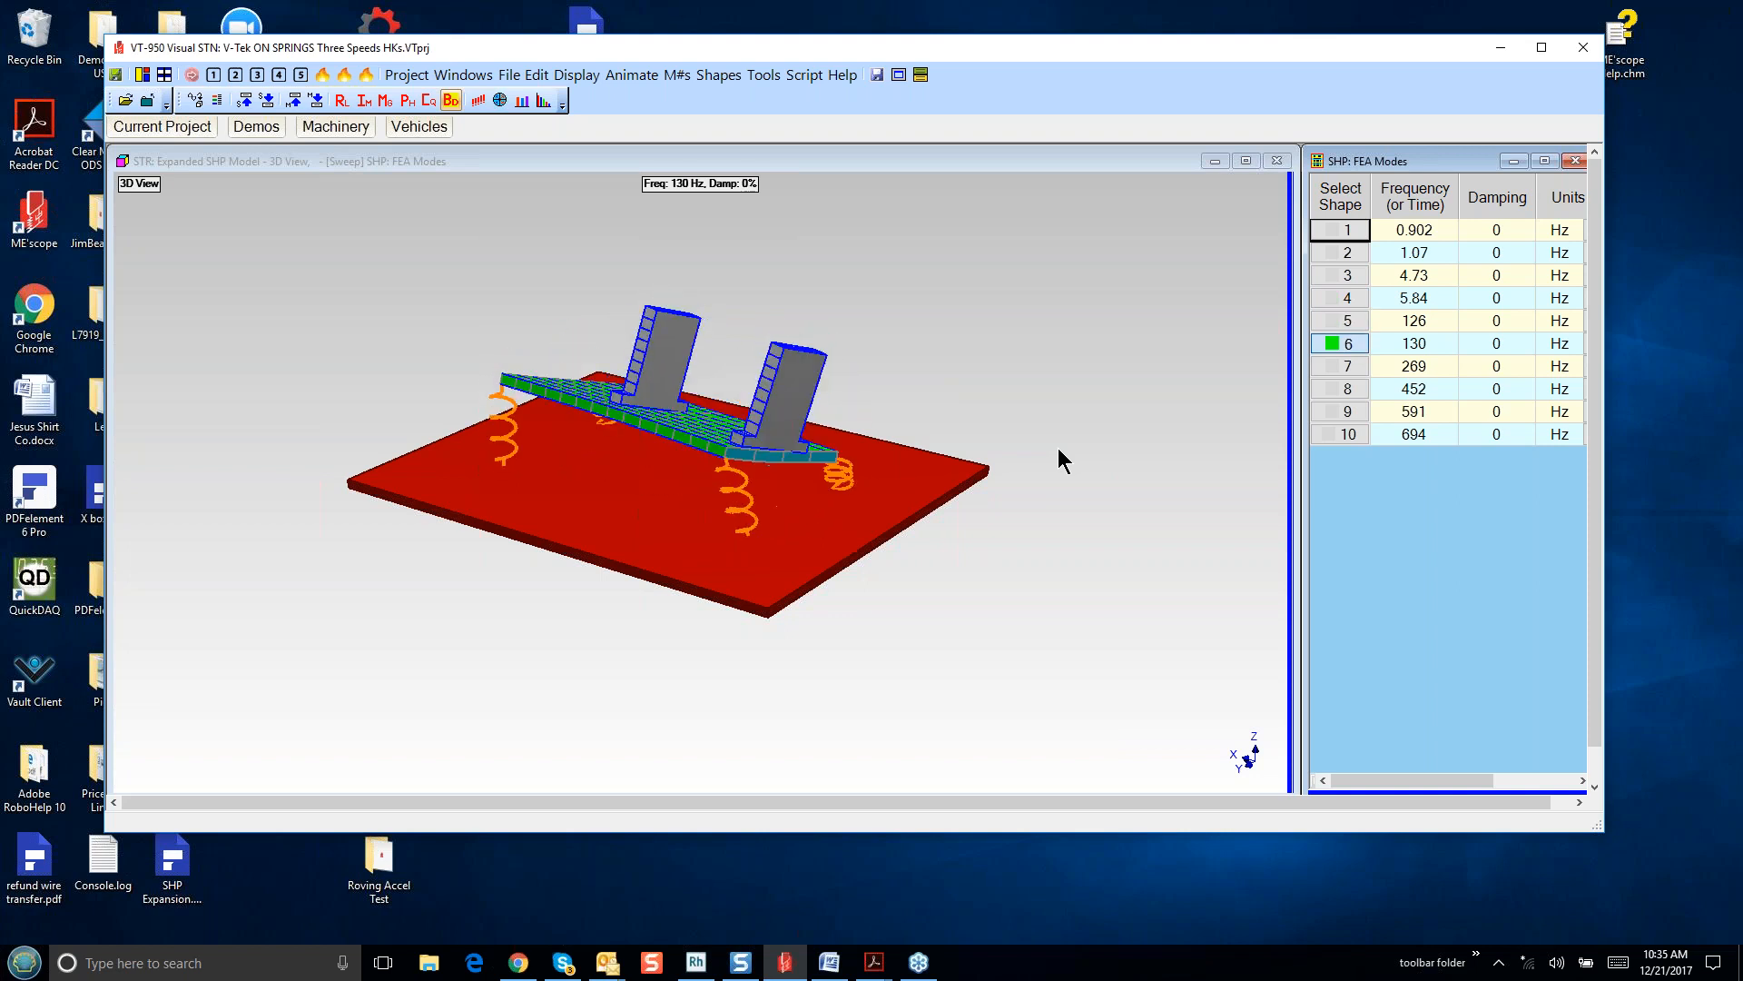
pyautogui.press('Down')
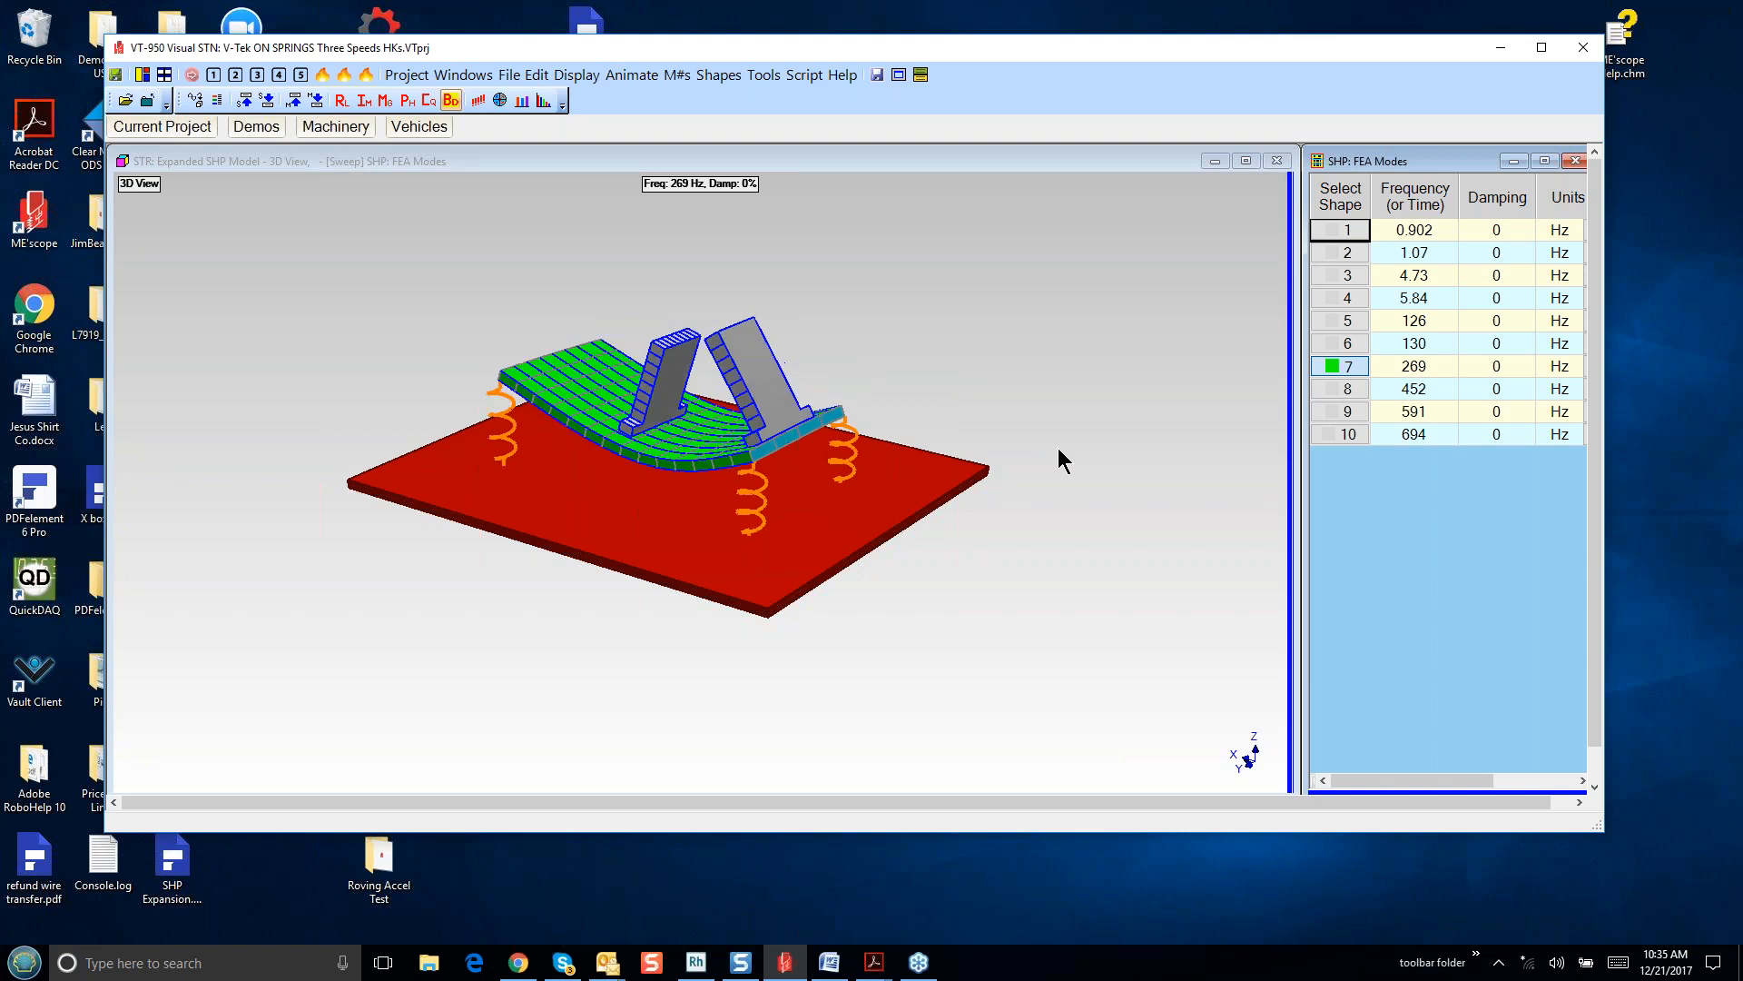
pyautogui.press('Down')
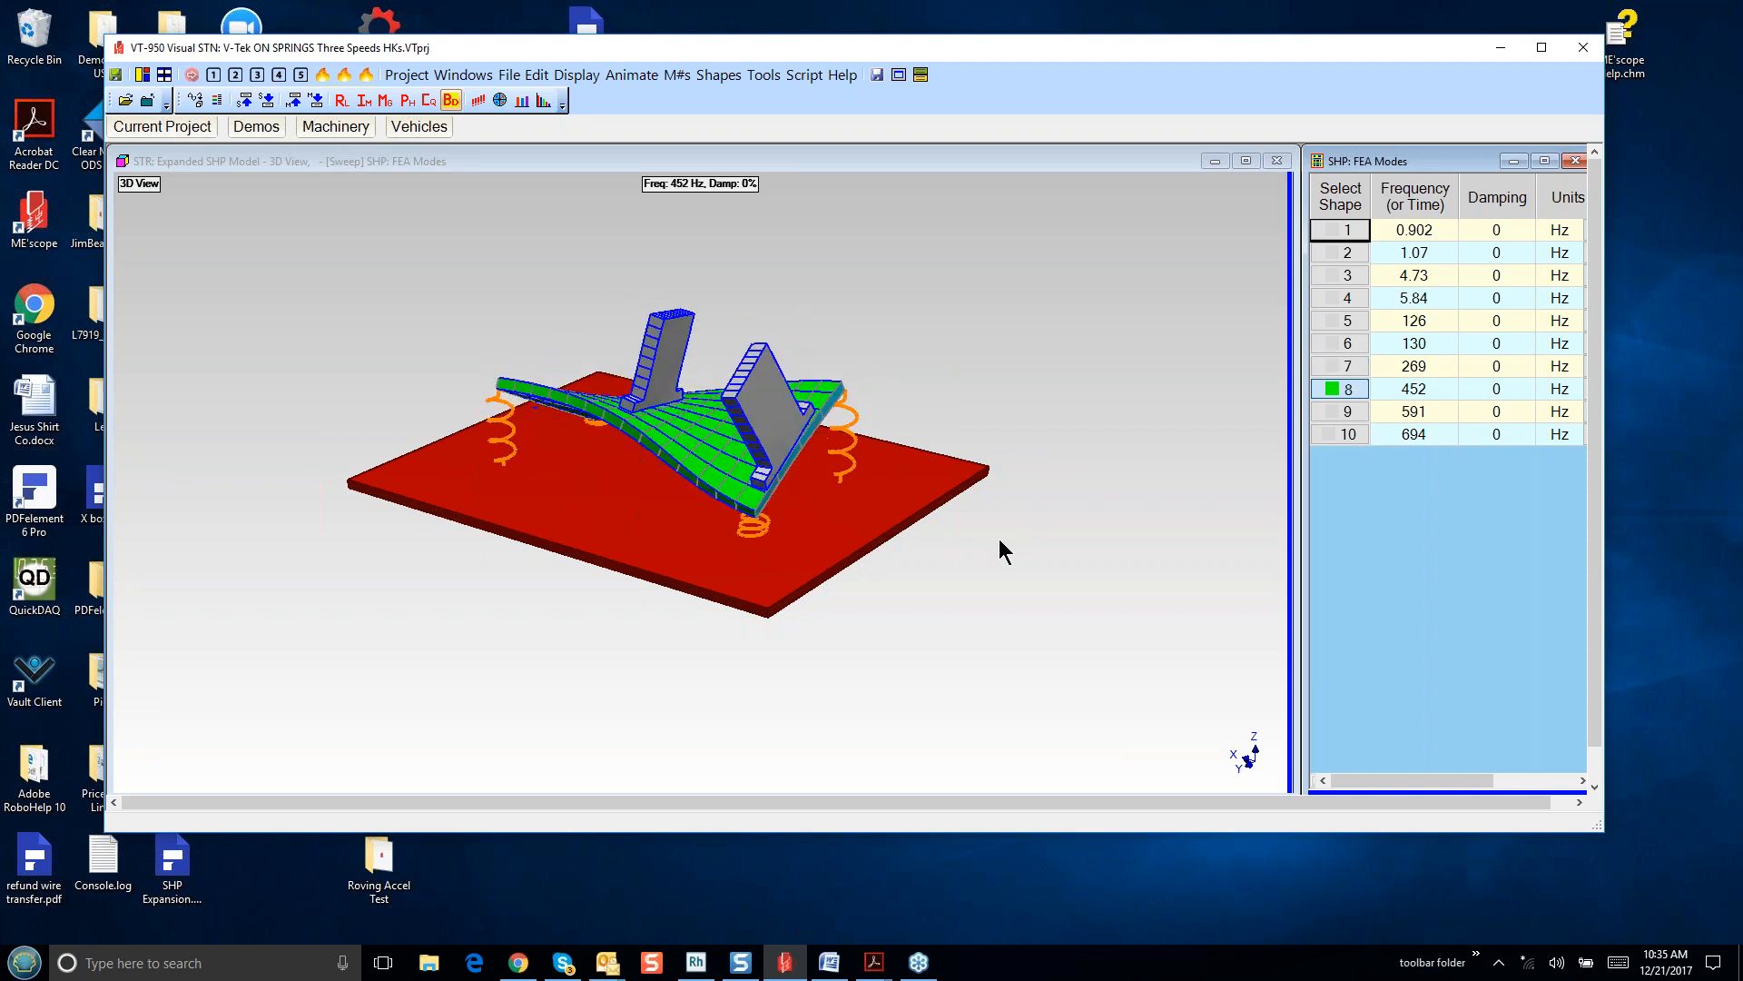
pyautogui.press('Down')
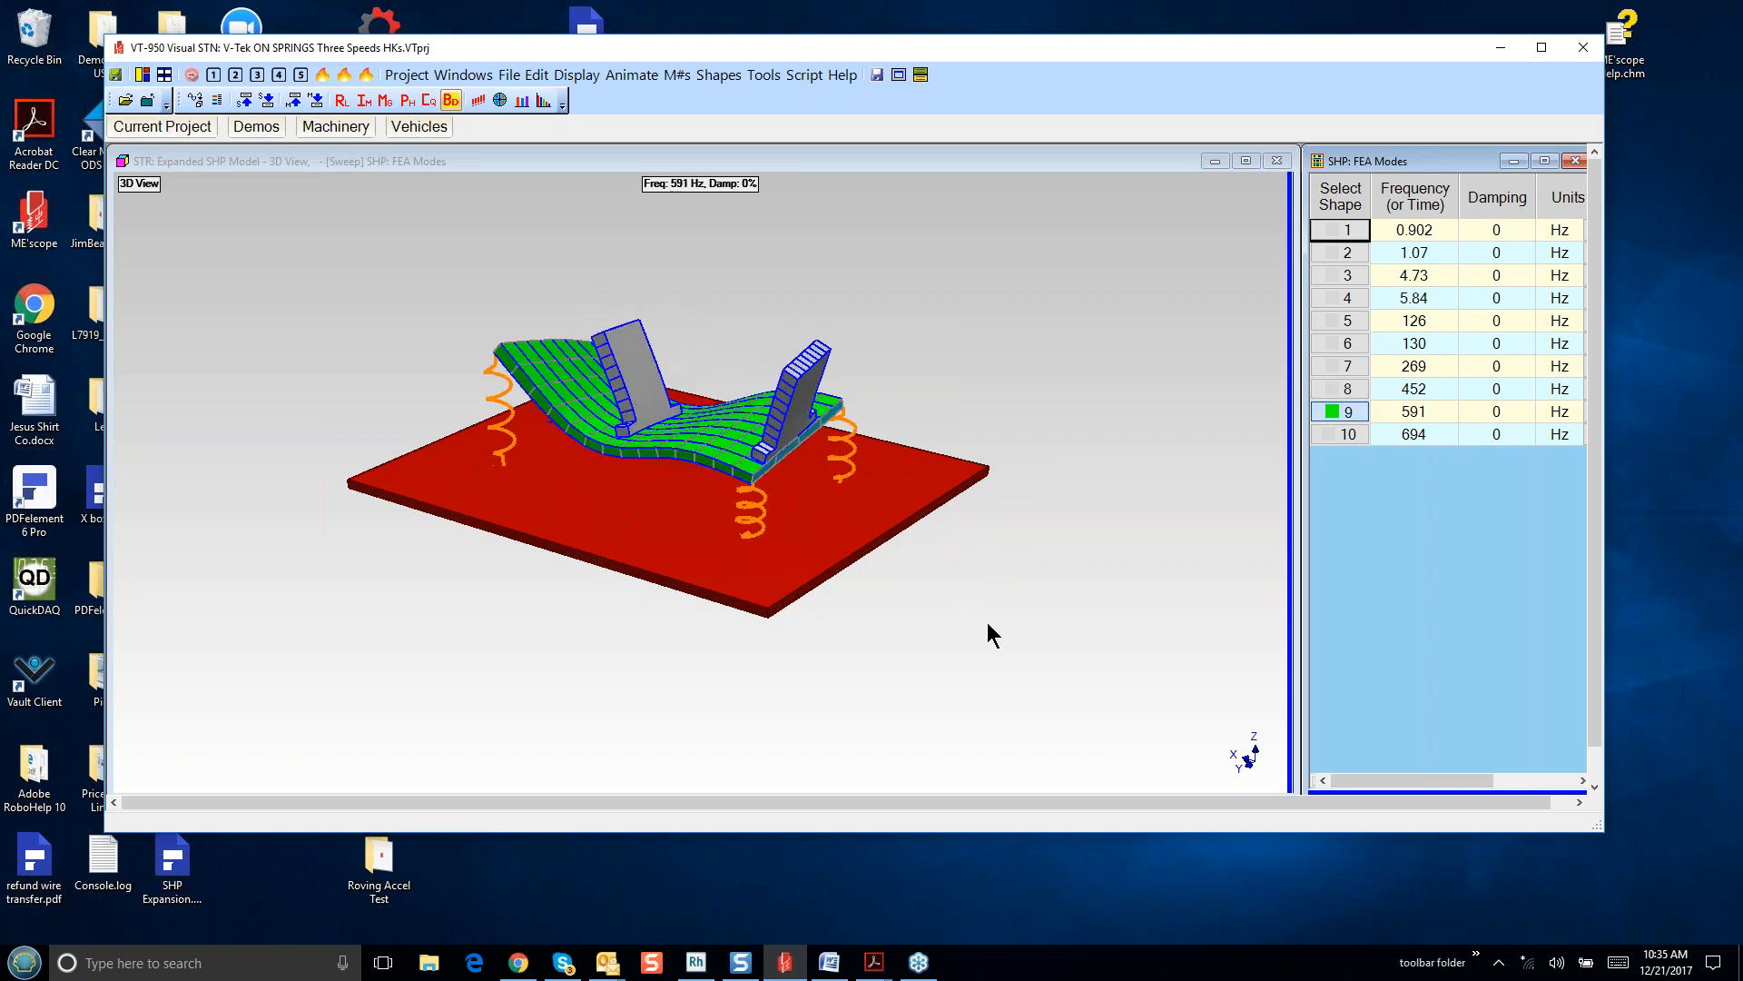
pyautogui.press('Down')
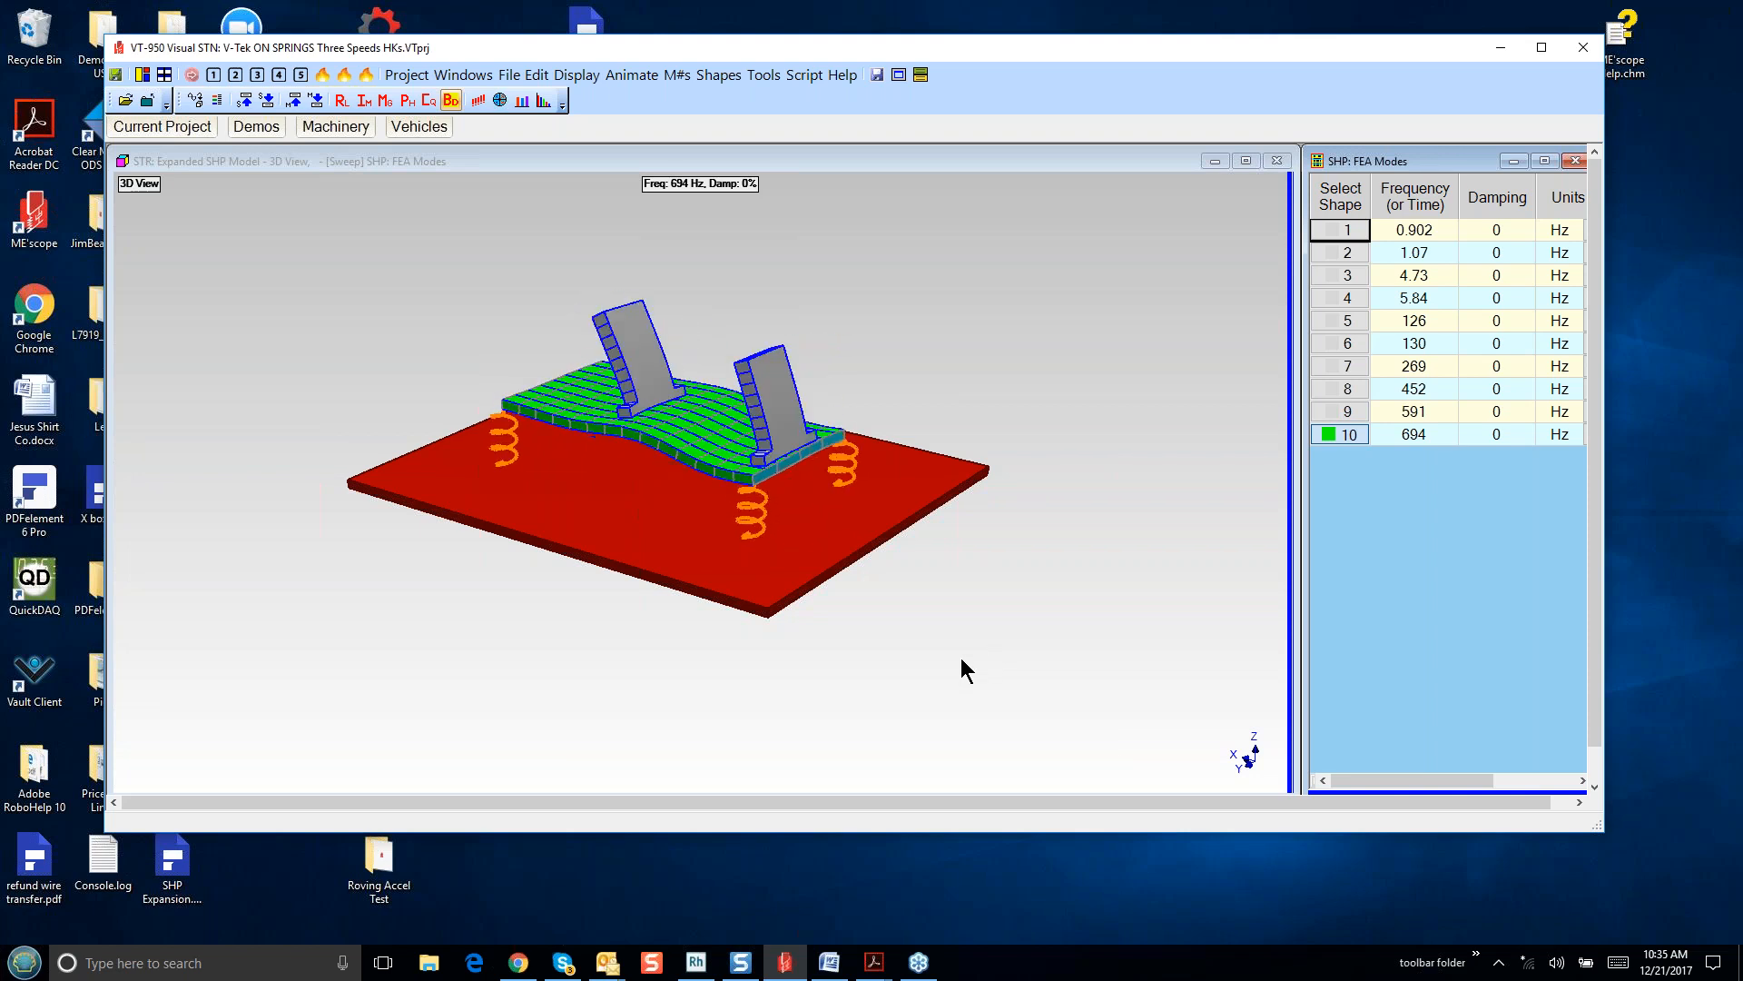
# - Return the sweep animation to FEA mode shape 1 and advance it to shape 2
pyautogui.press('Down')
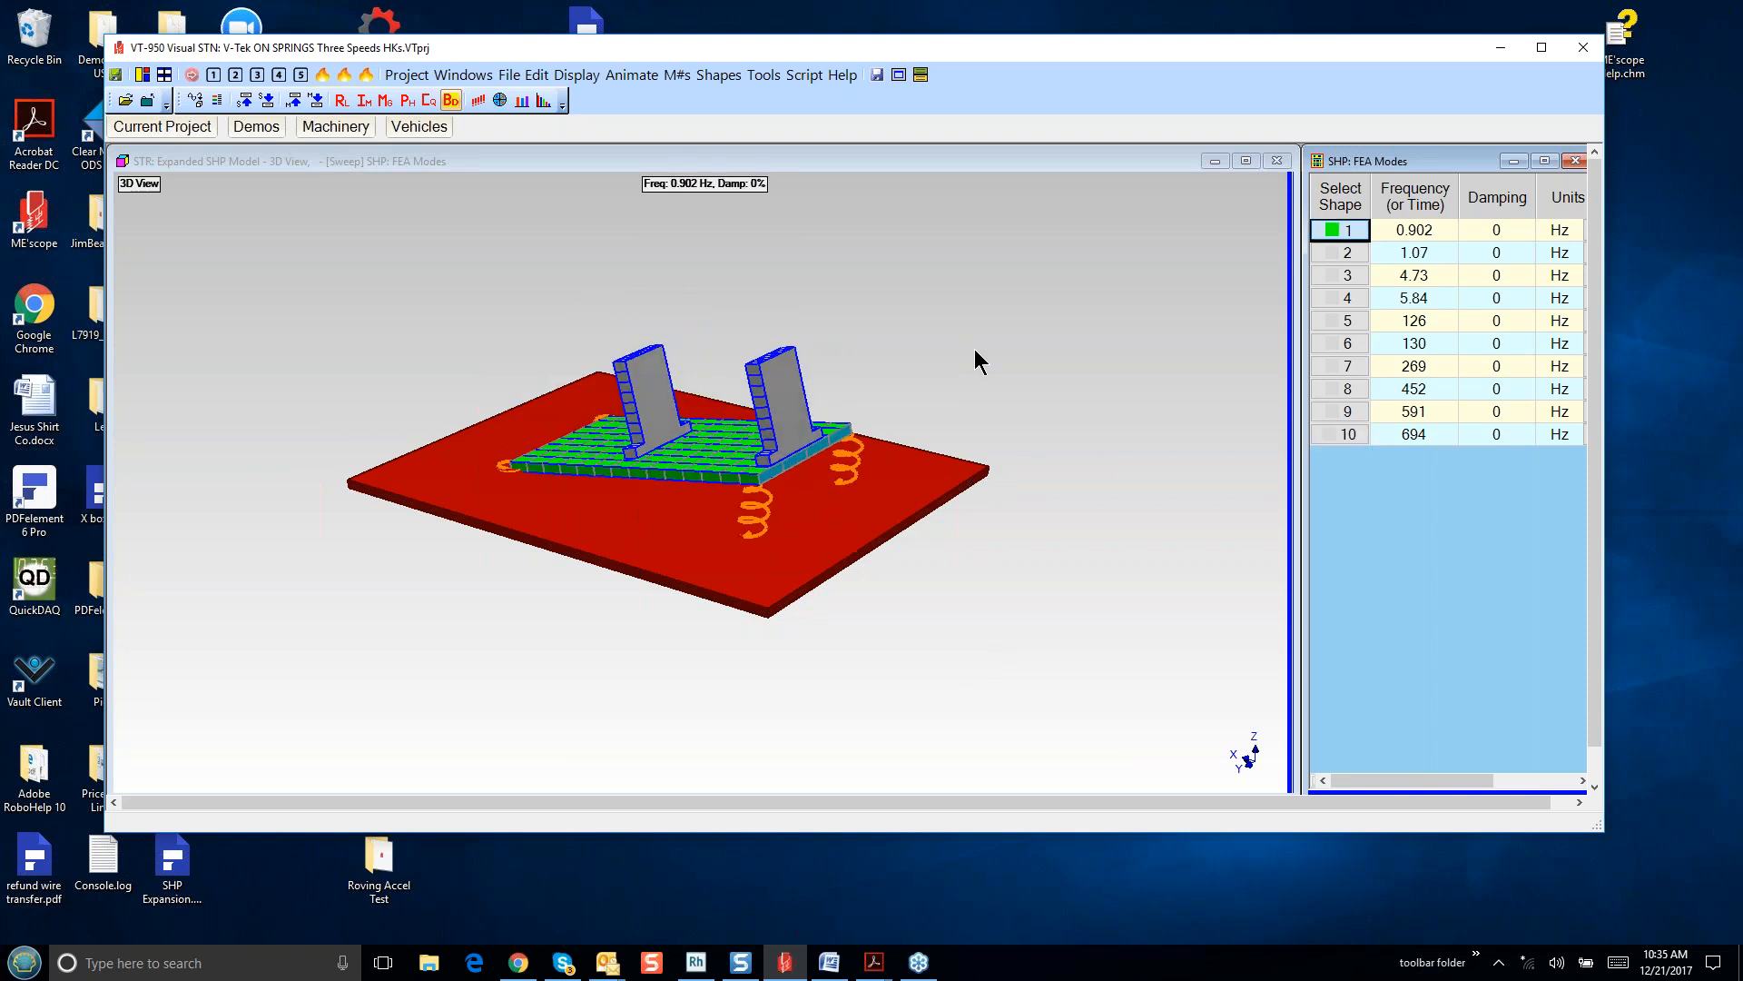
pyautogui.rightClick(985, 362)
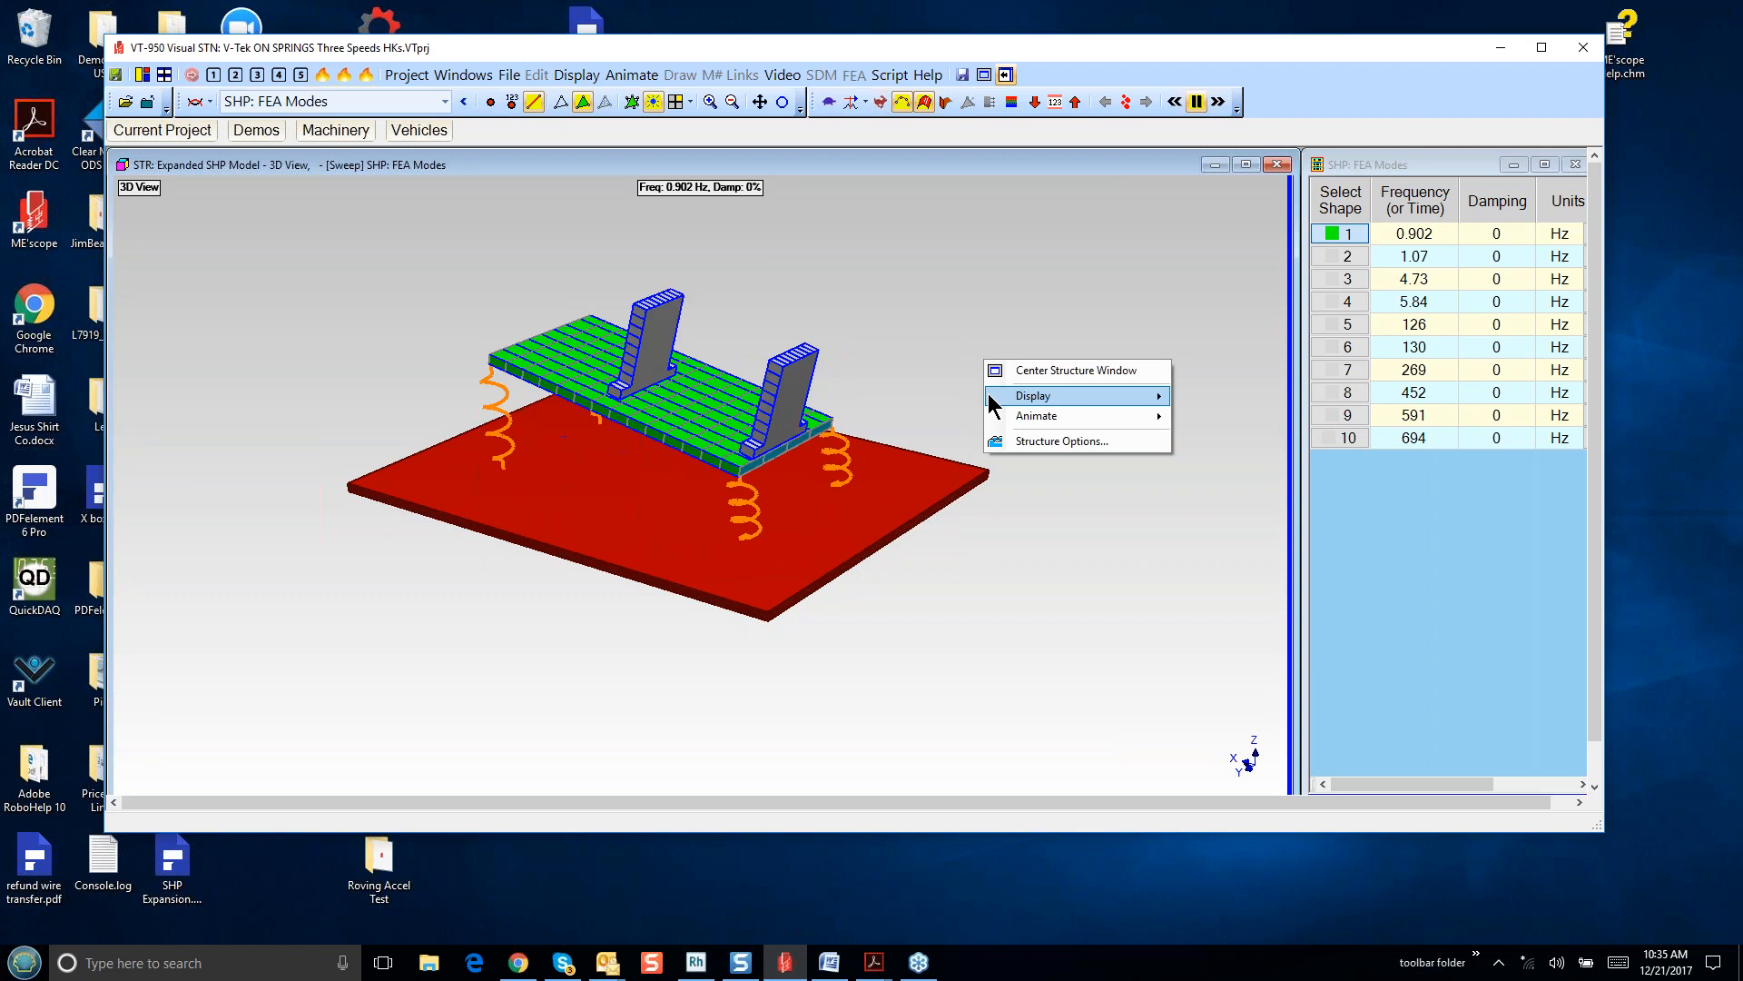
pyautogui.moveTo(990, 404)
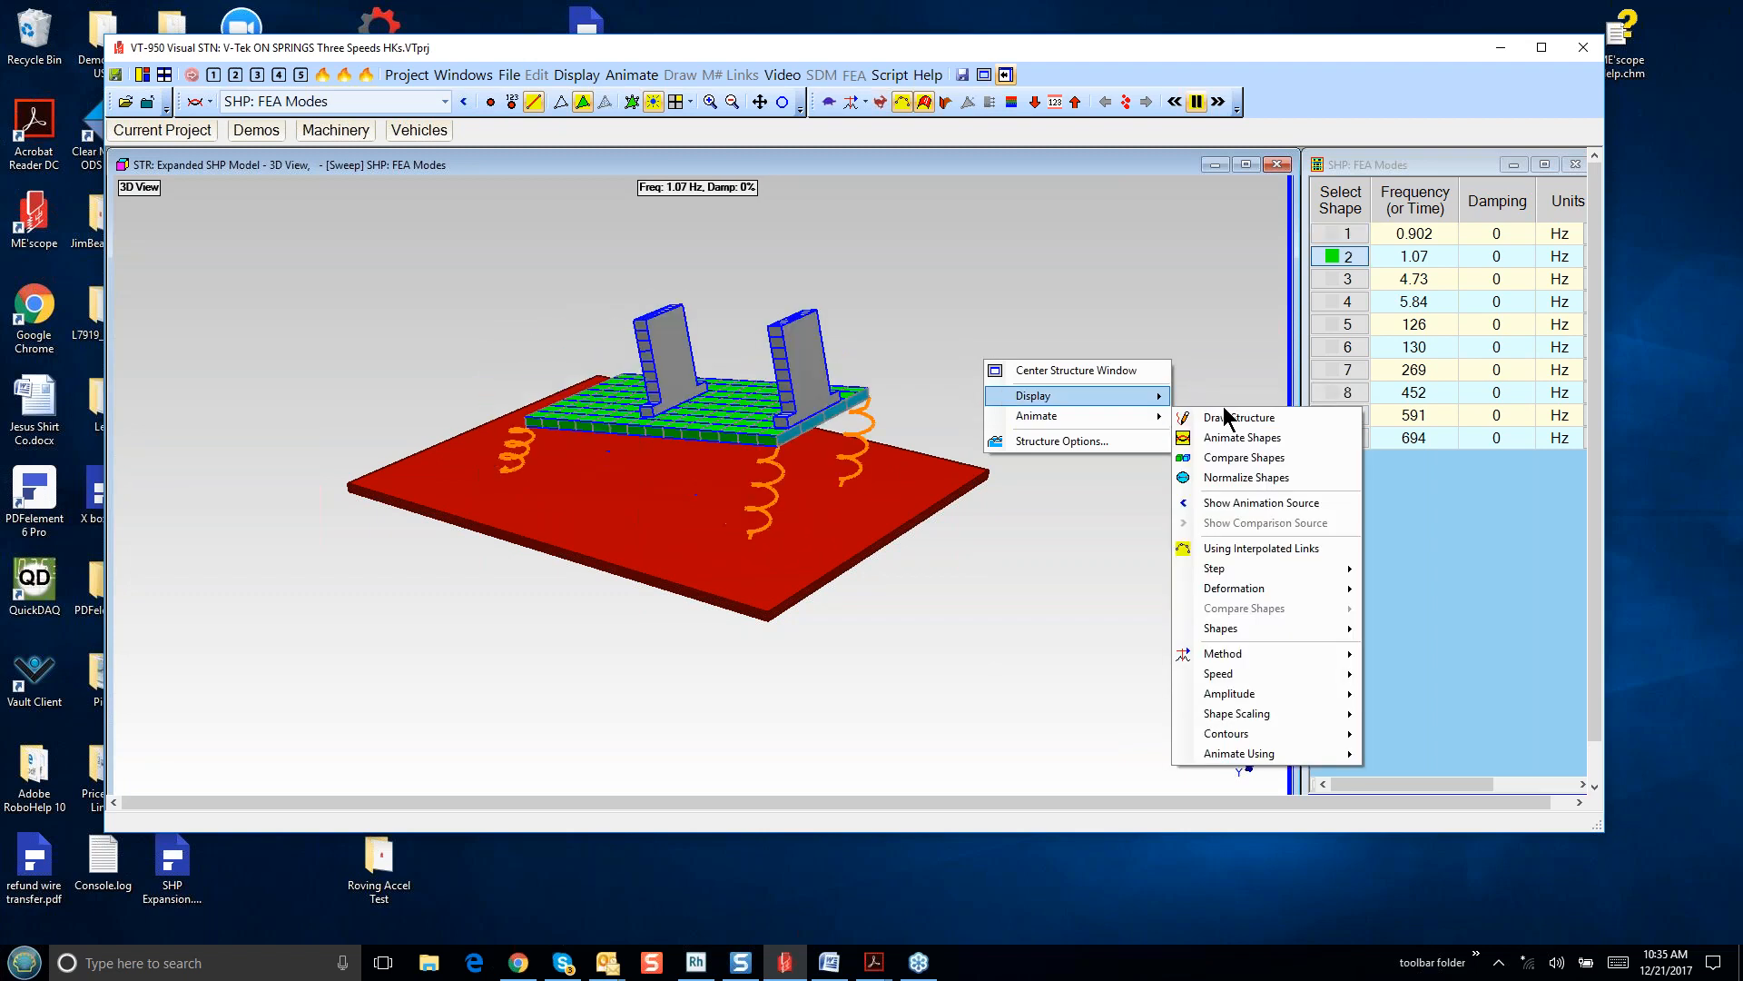
pyautogui.click(1224, 419)
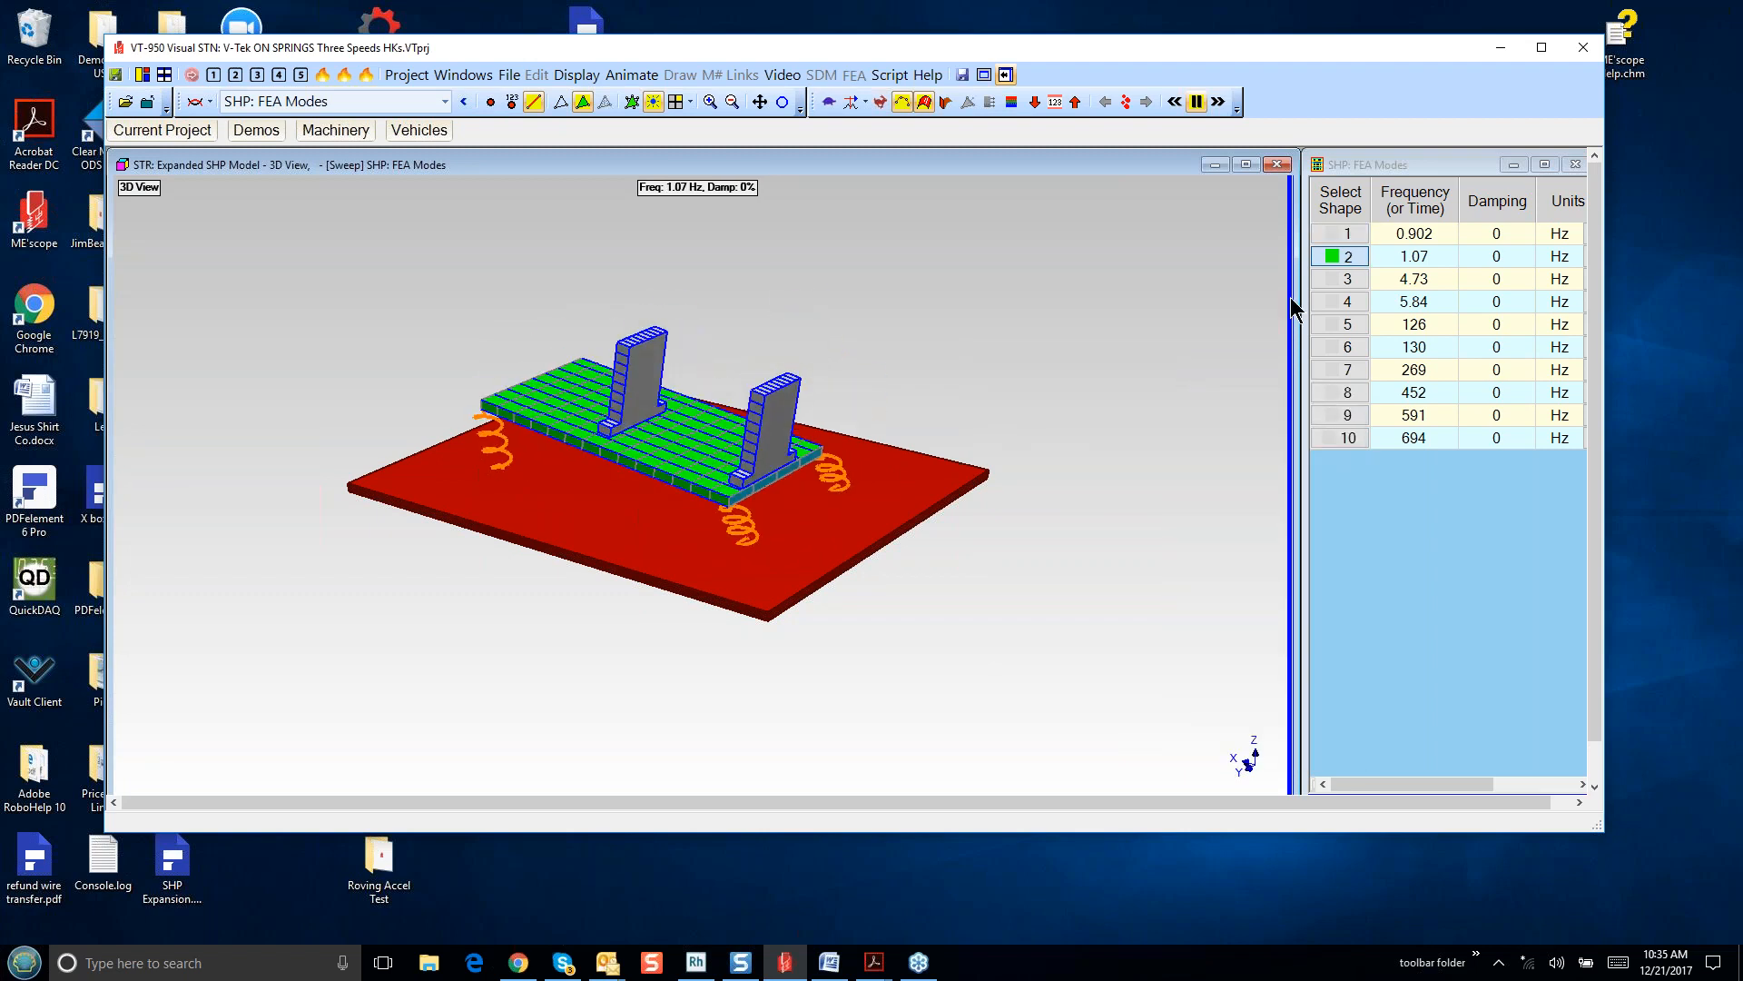
# - Center the FEA Modes shape table in the work area and split it to show the M# spreadsheet below the shapes
pyautogui.rightClick(1395, 199)
pyautogui.click(1420, 215)
pyautogui.moveTo(899, 783); pyautogui.dragTo(918, 494)
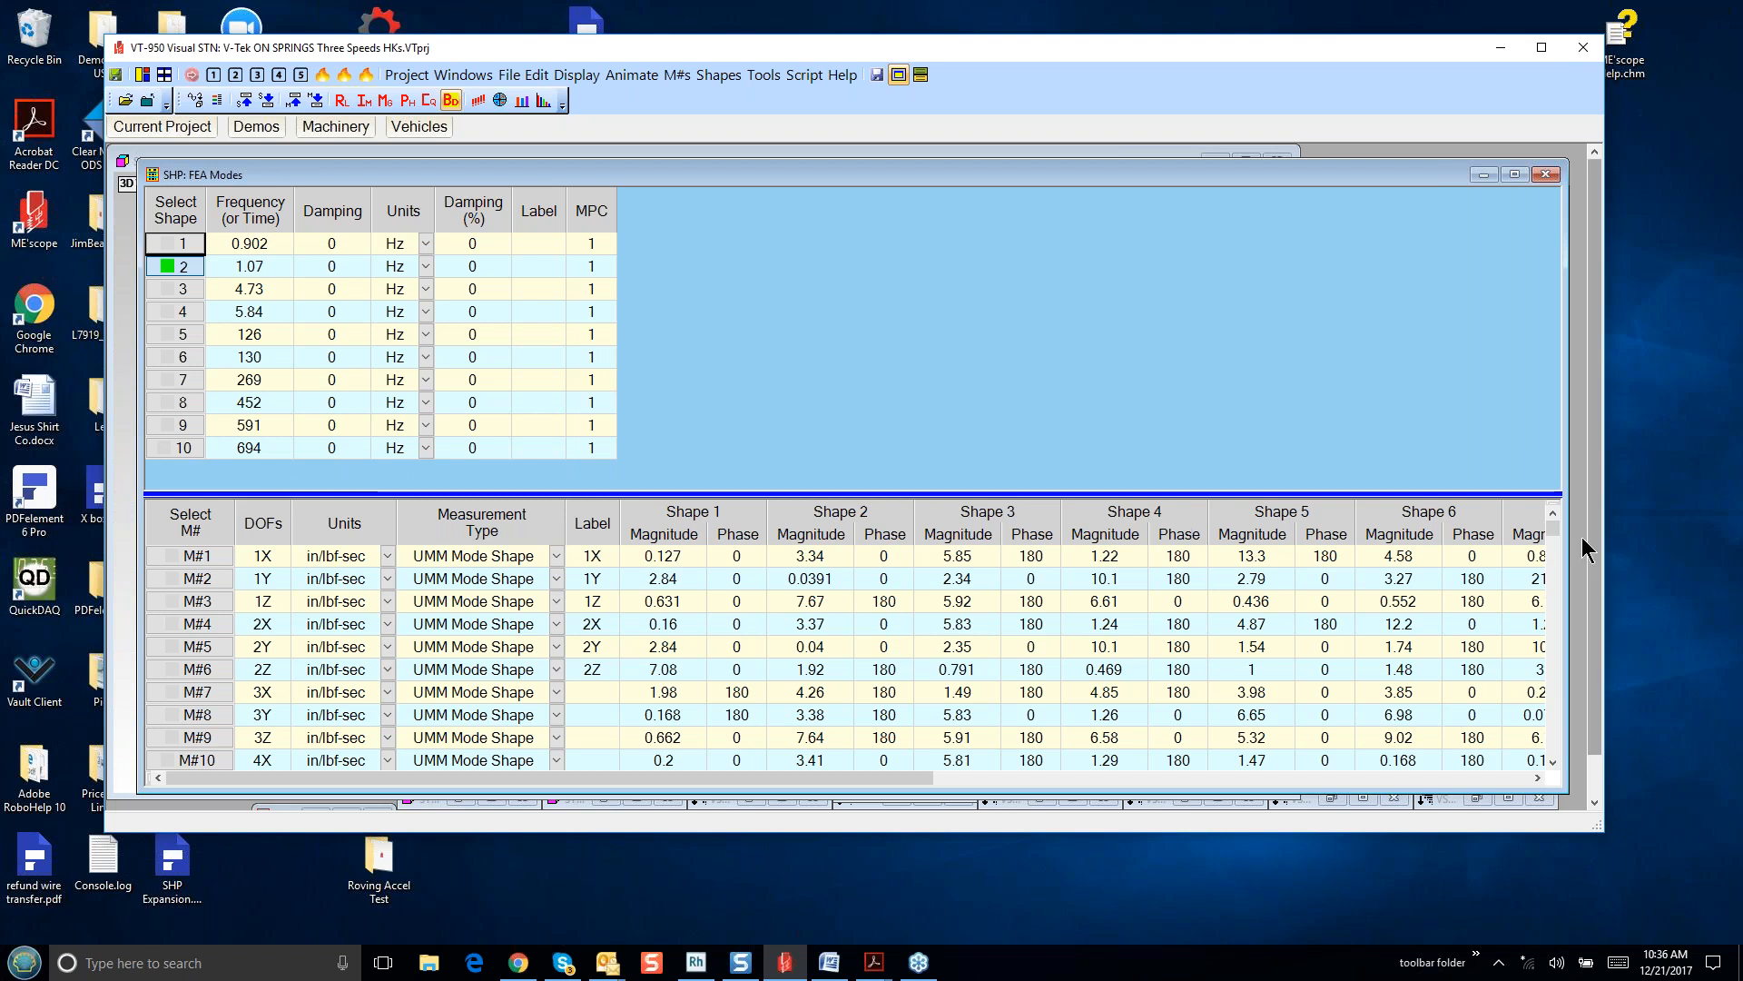
# - Enlarge the text of the M# spreadsheet and examine the DOFs, units and shape components of its last rows
pyautogui.moveTo(1555, 525); pyautogui.dragTo(1600, 770)
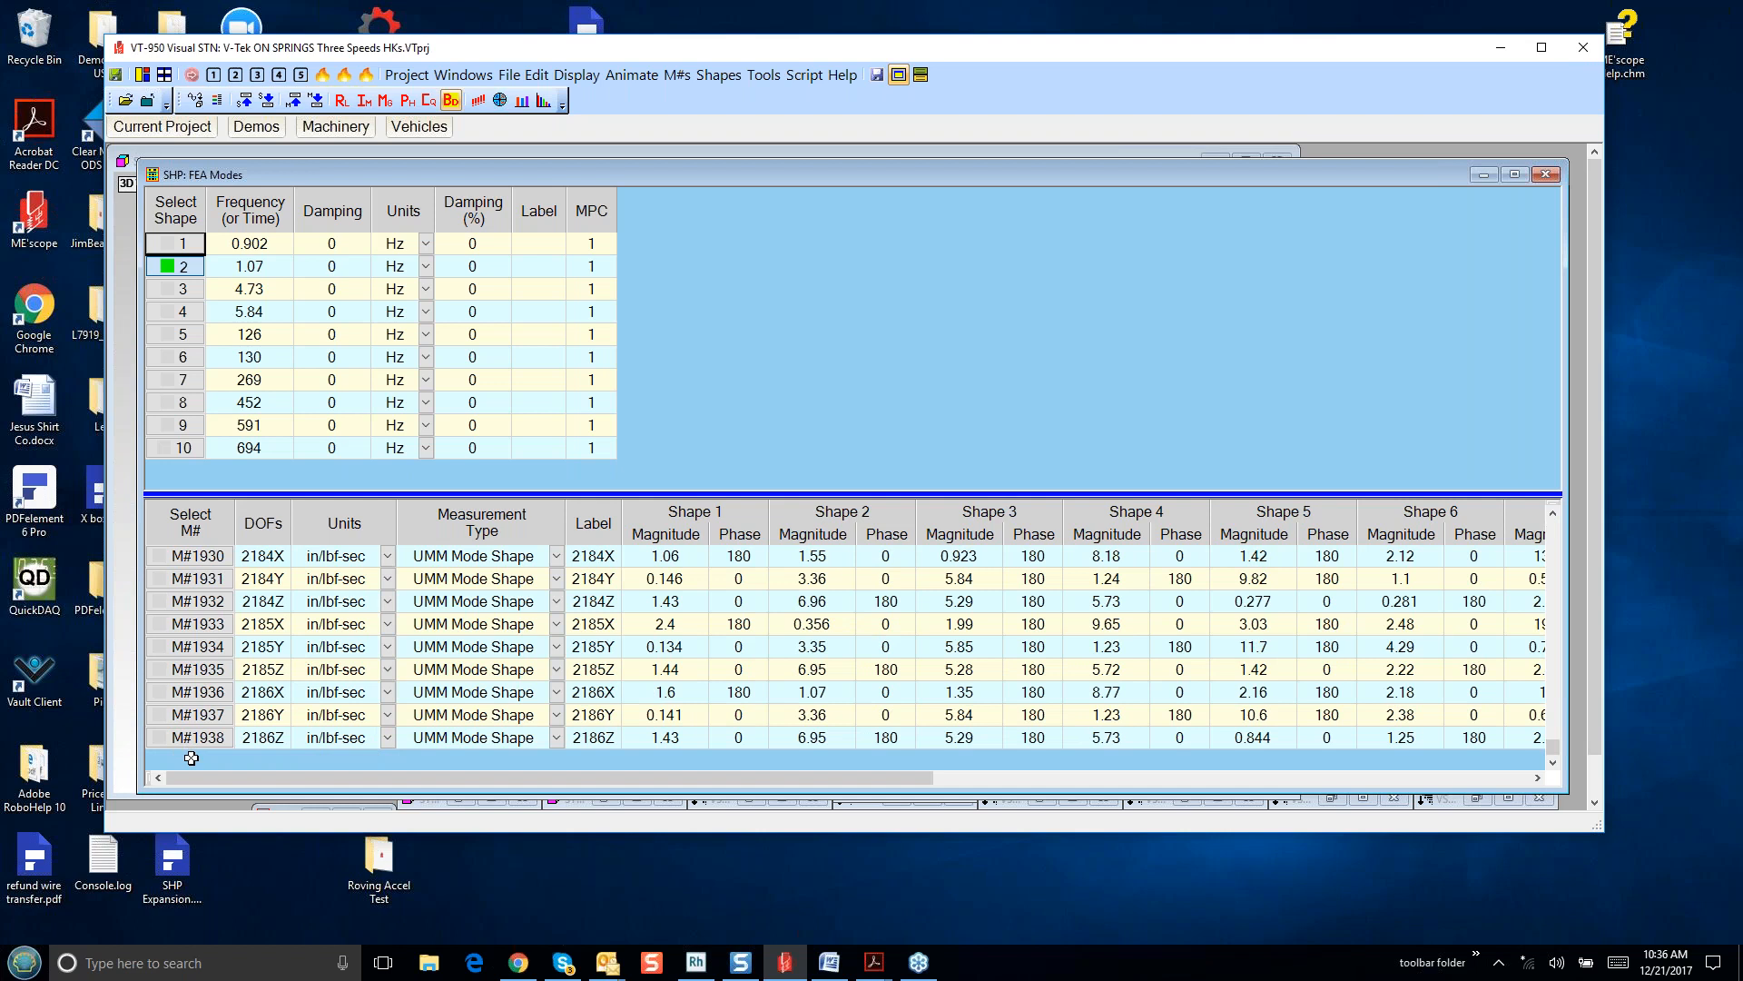
pyautogui.click(391, 525)
pyautogui.keyDown('ctrl'); pyautogui.scroll(5, 392, 527); pyautogui.keyUp('ctrl')
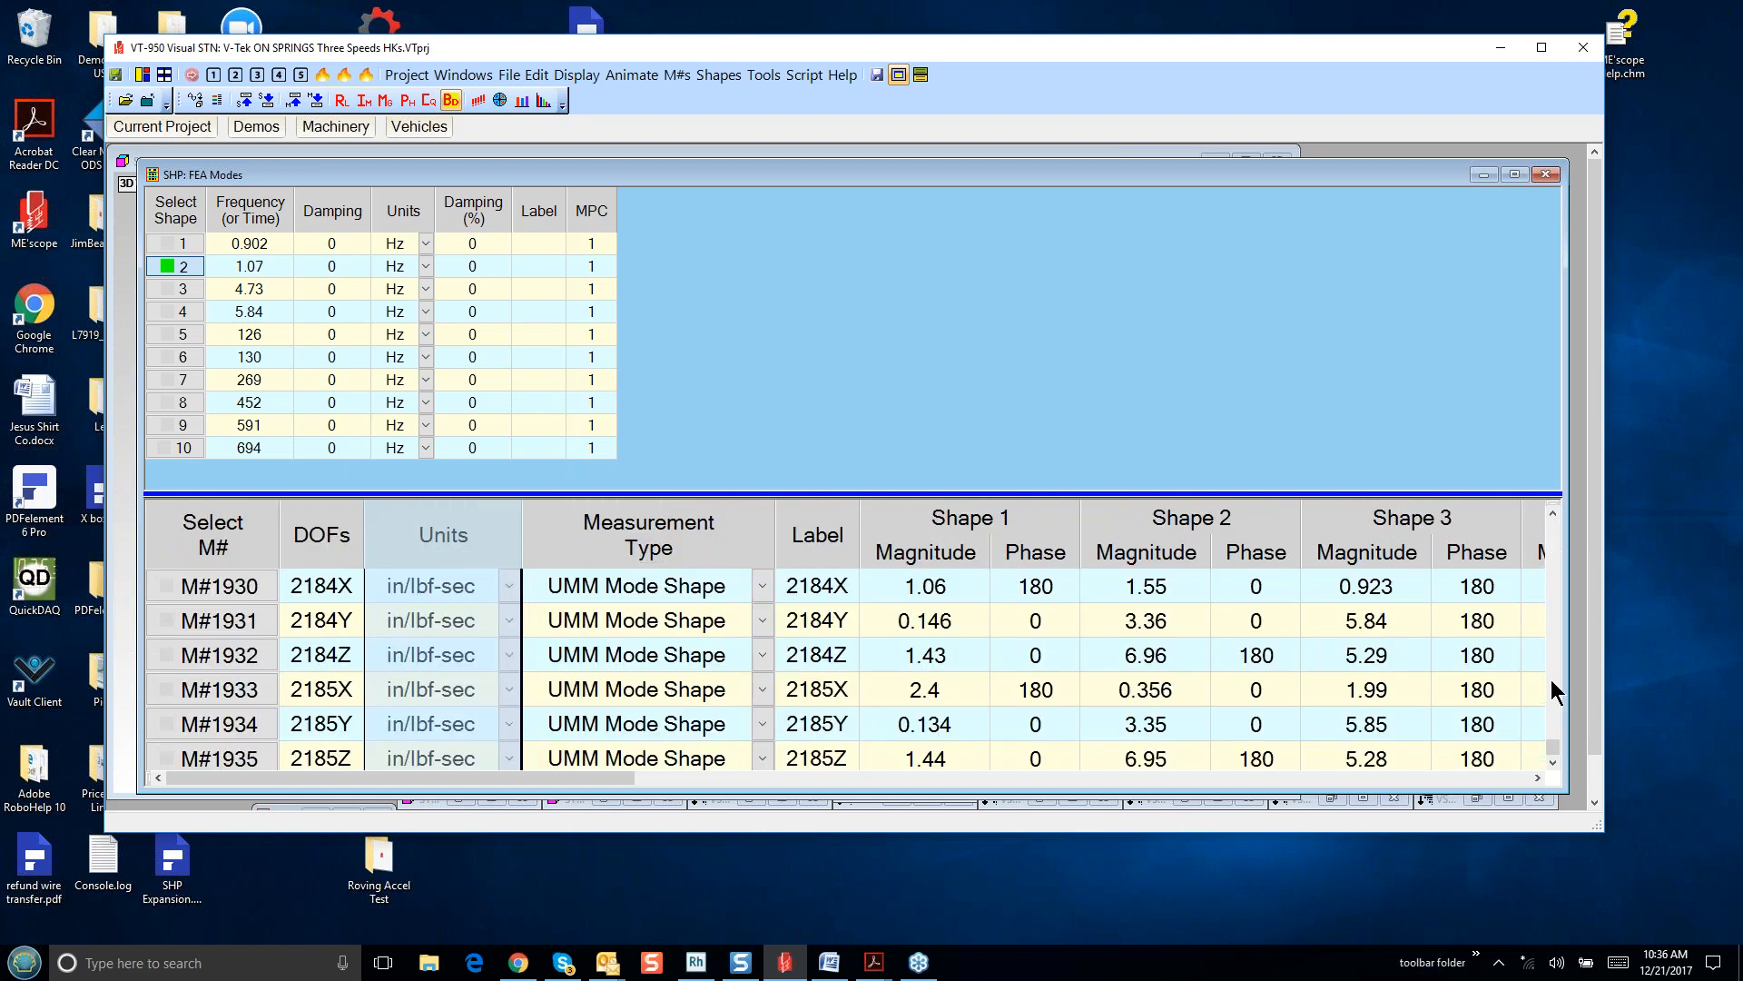
pyautogui.click(1554, 761)
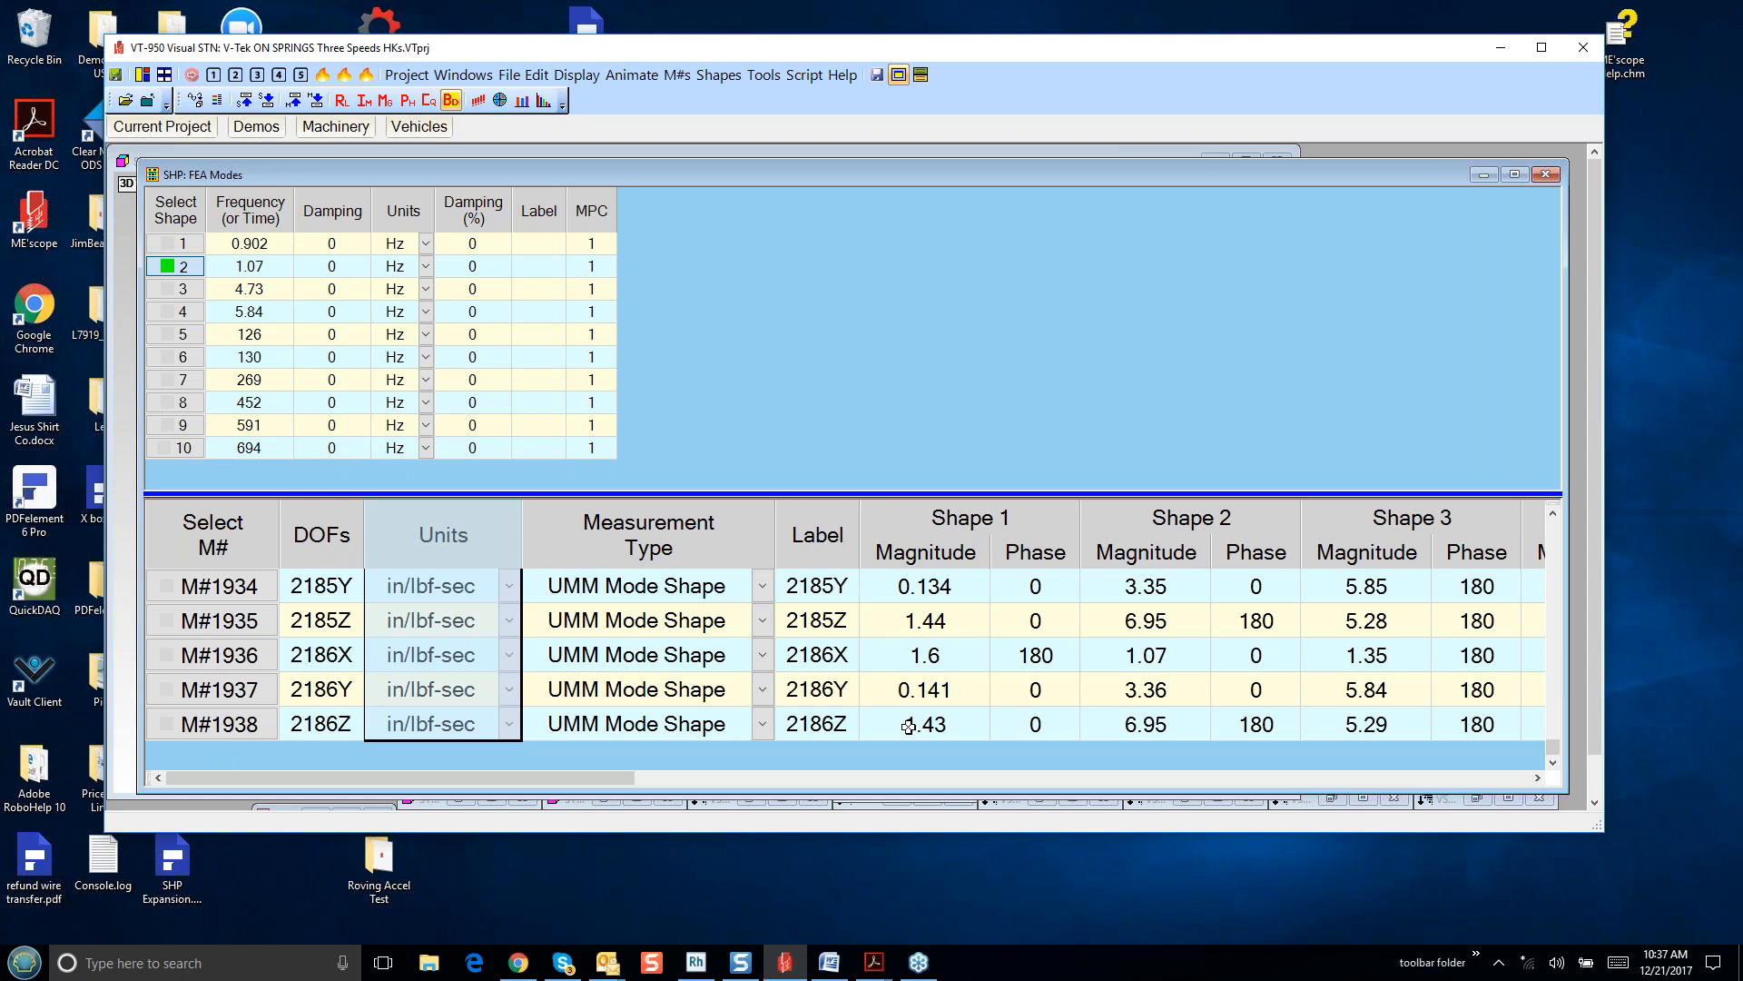
pyautogui.scroll(8, 902, 722)
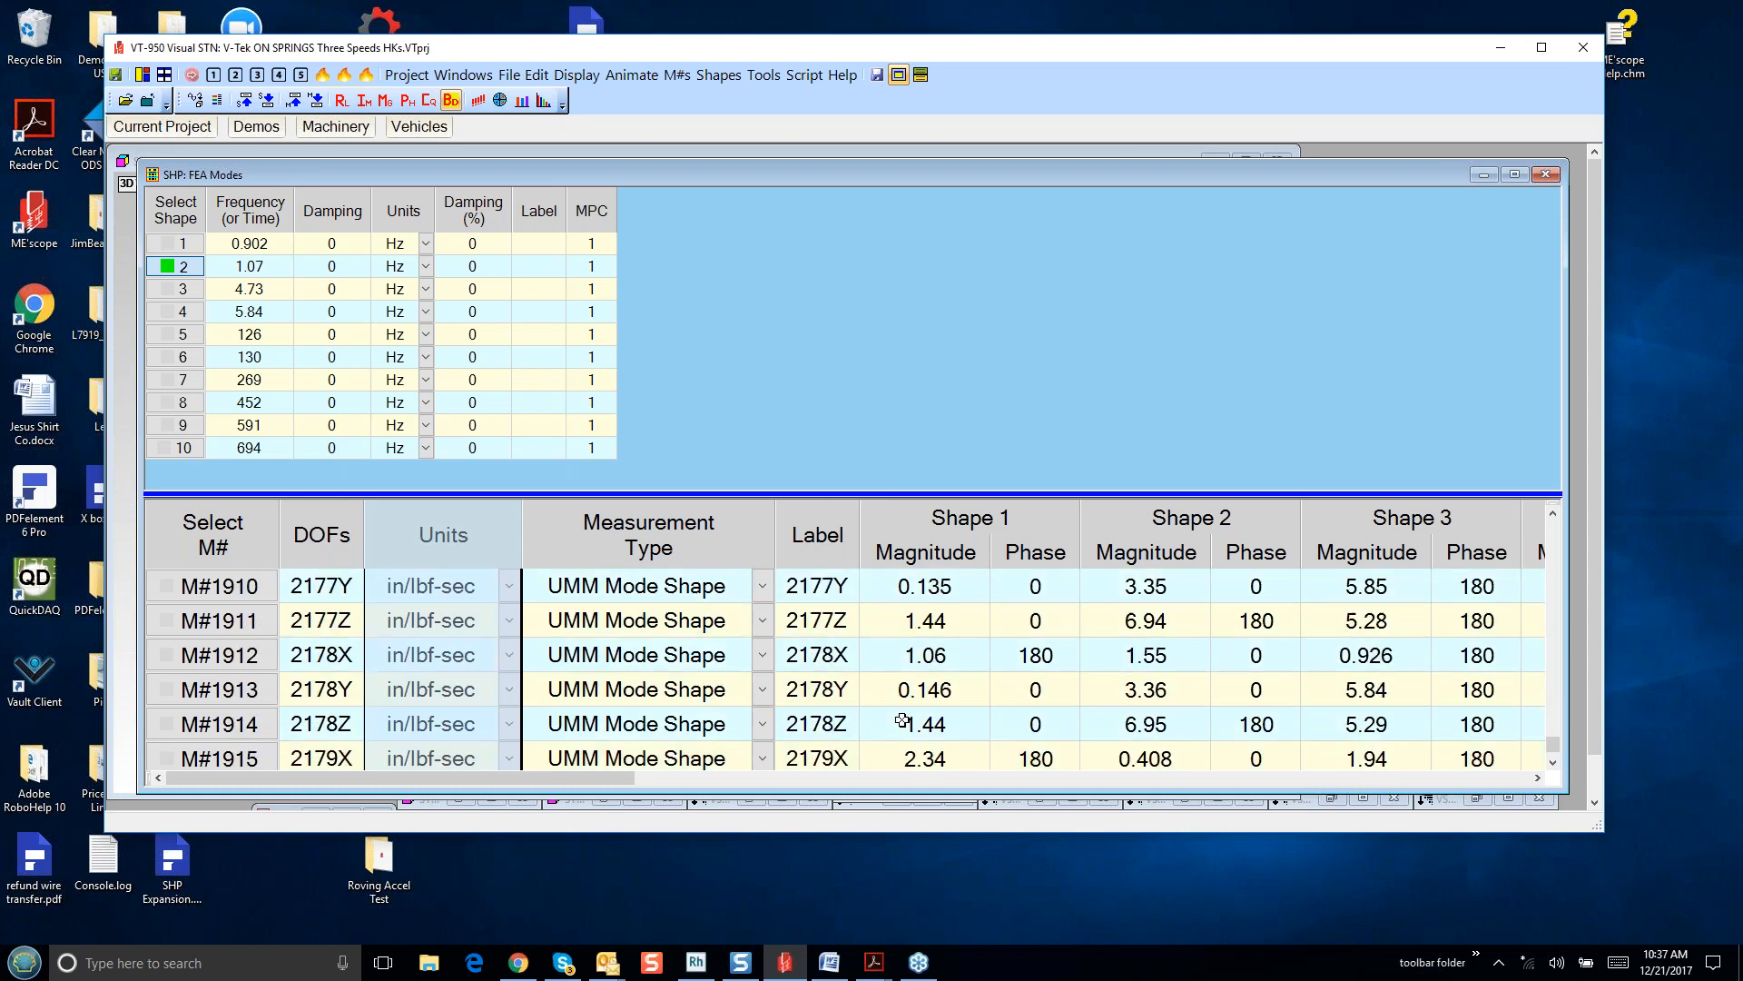
pyautogui.scroll(6, 903, 722)
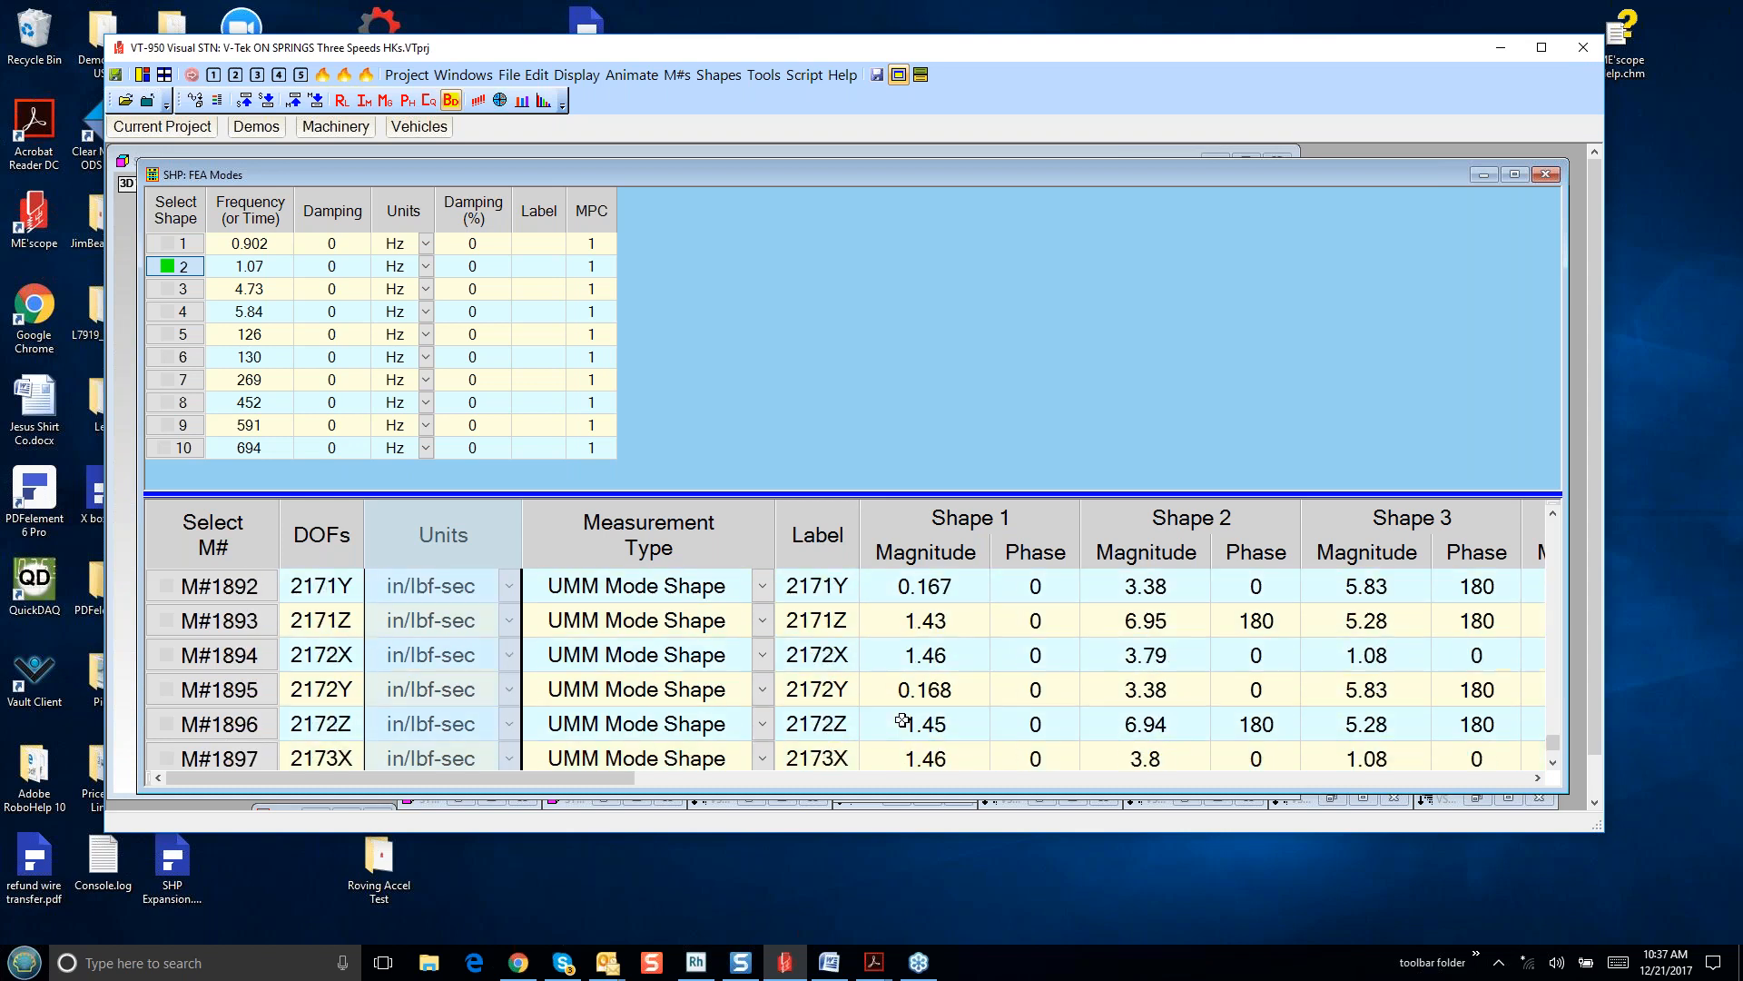
pyautogui.scroll(3, 915, 713)
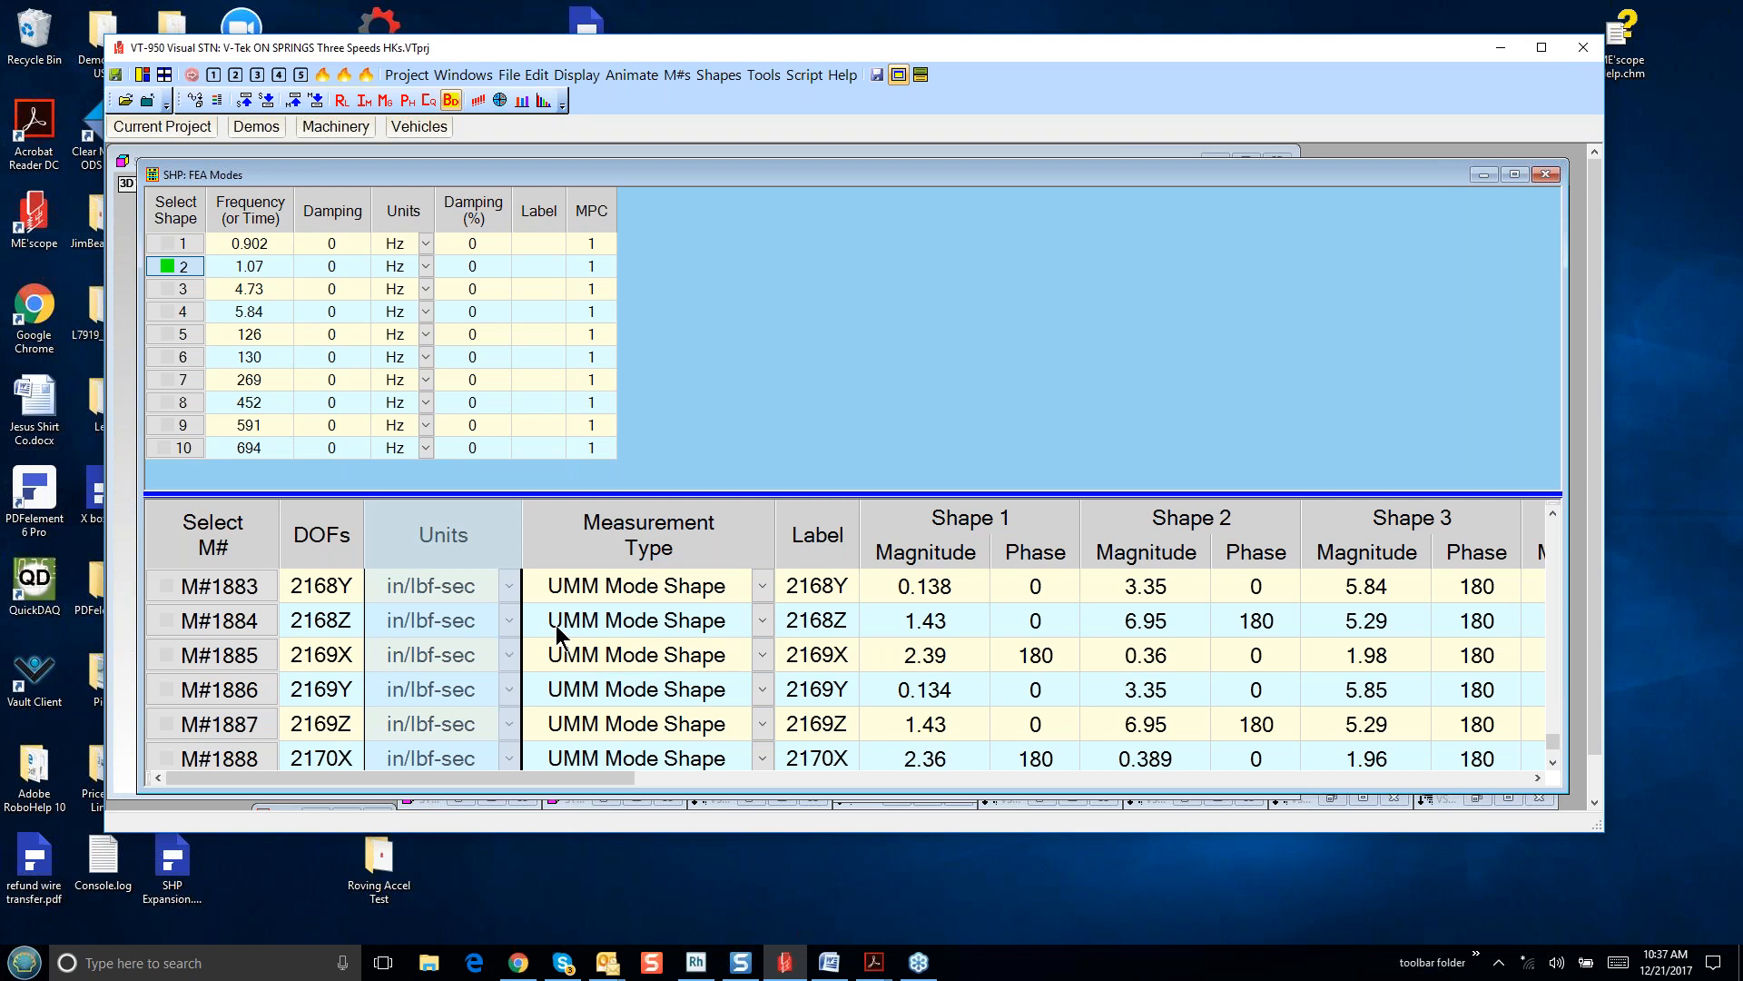
# - Display the MAC of the FEA Modes against the same FEA Modes table, with all shapes un-selected
pyautogui.rightClick(519, 367)
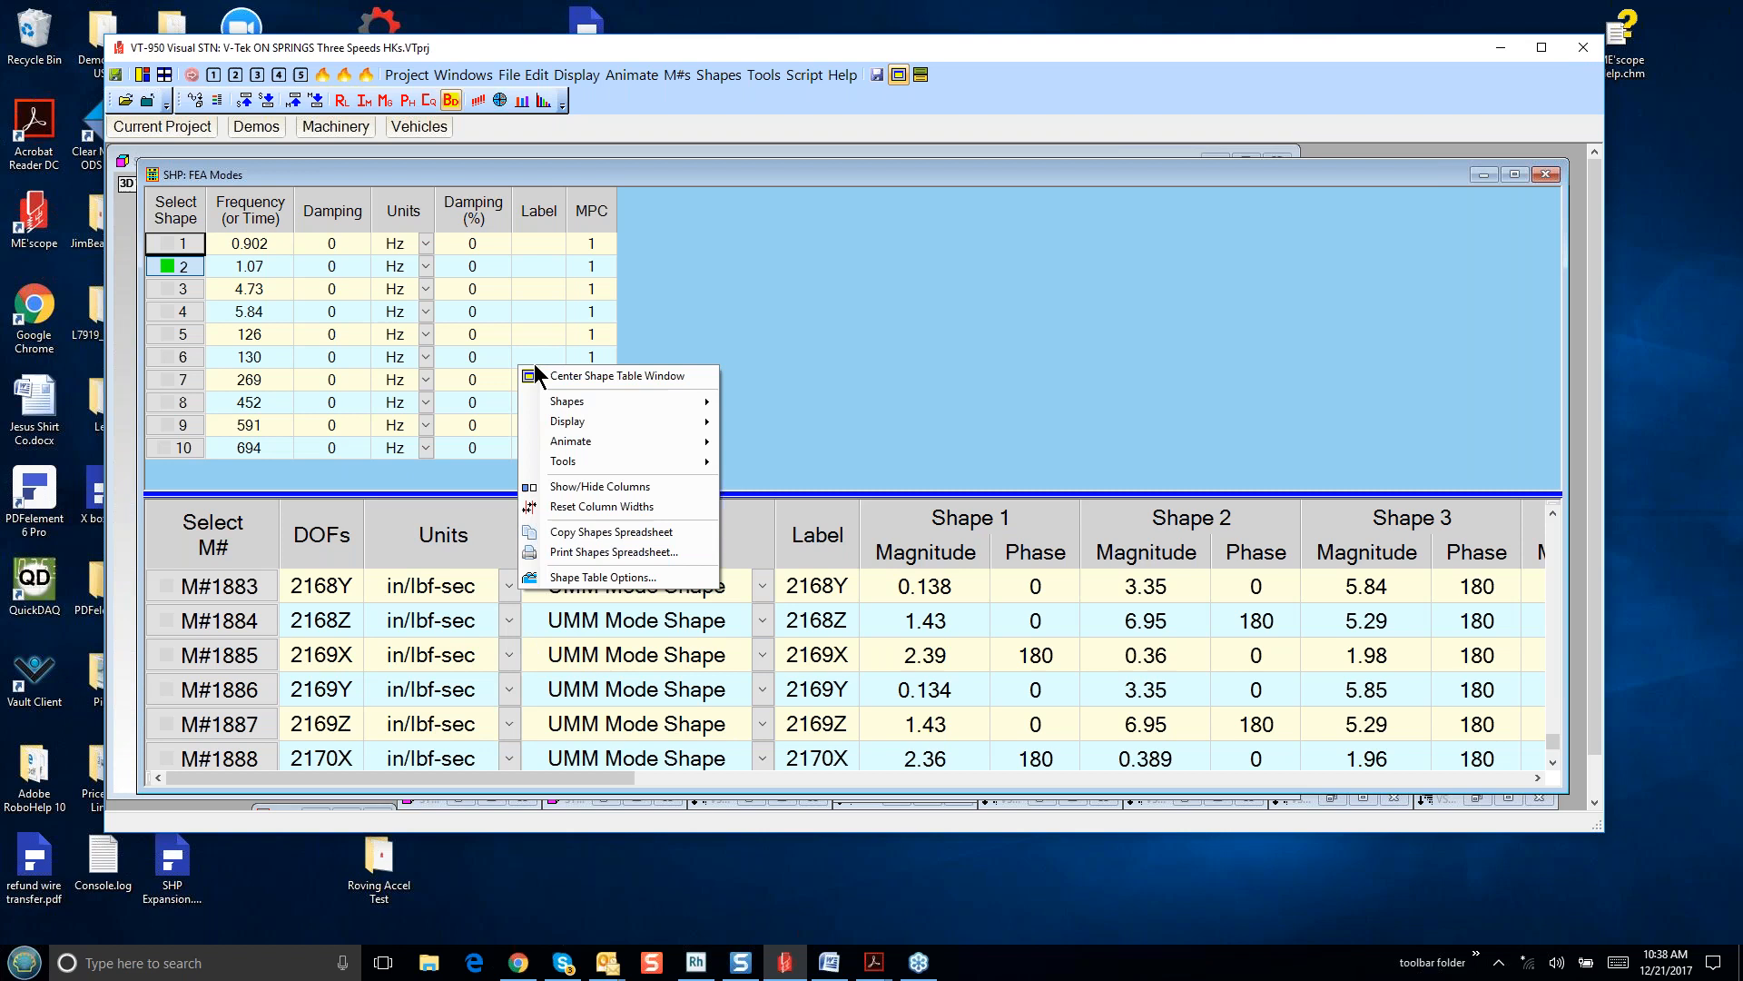
pyautogui.moveTo(574, 428)
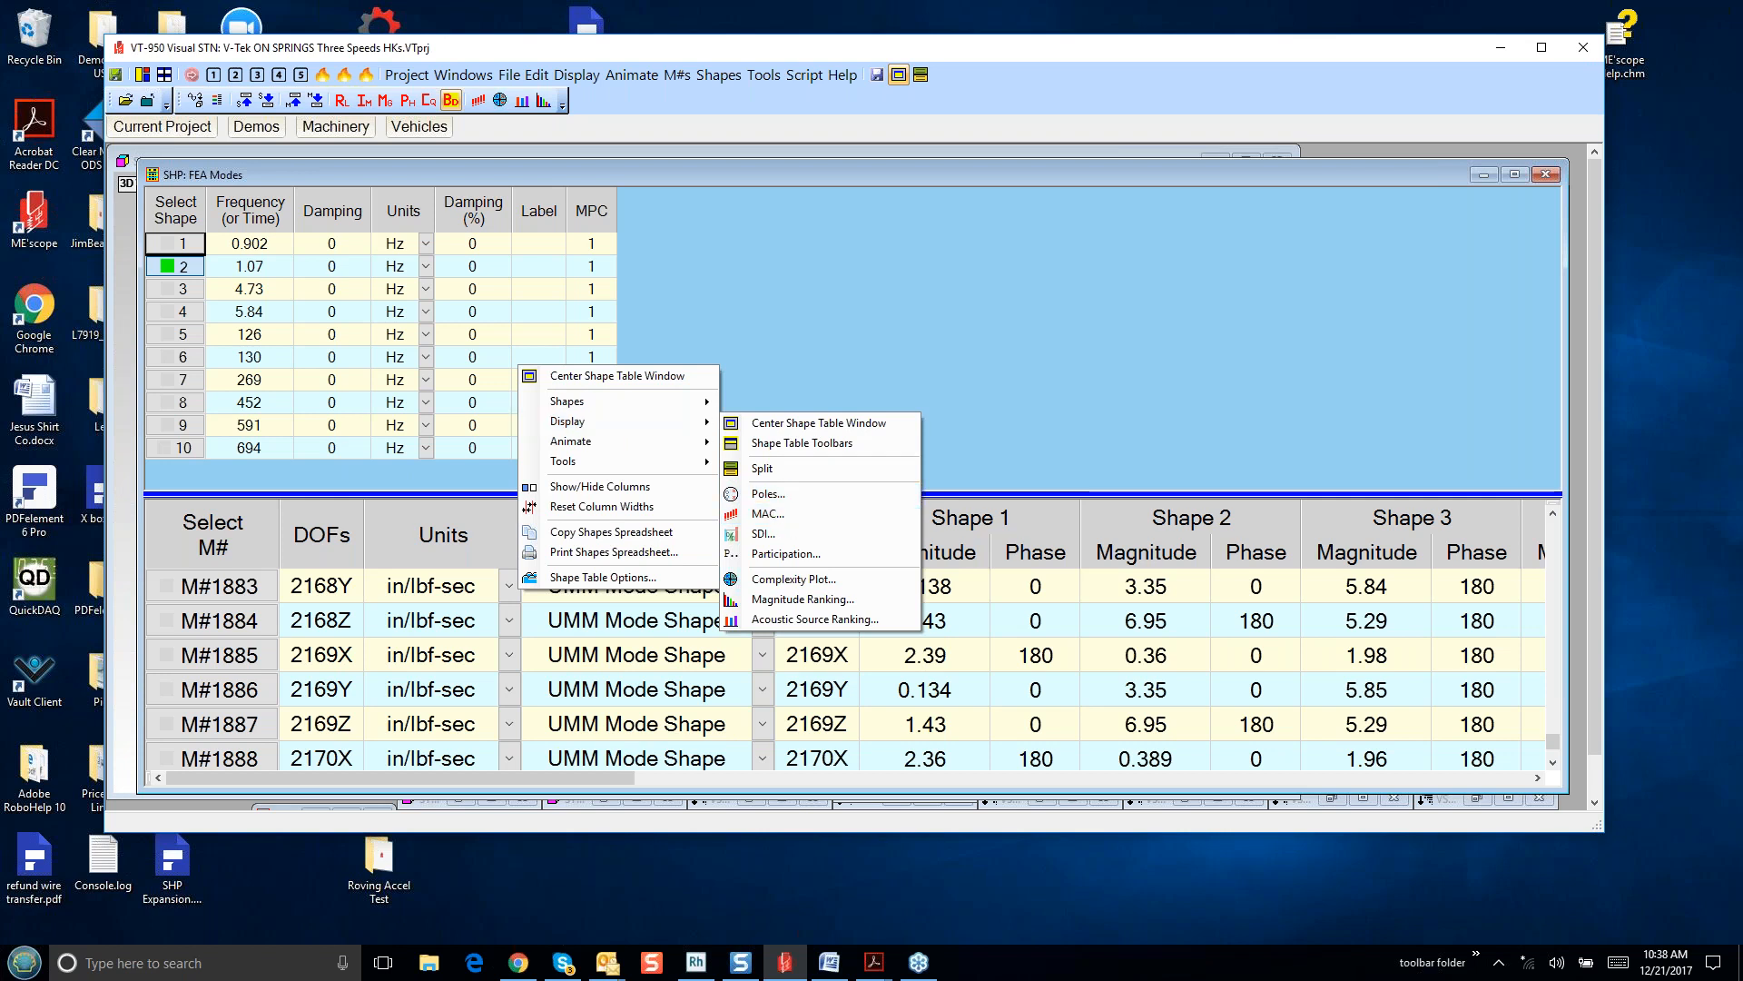
pyautogui.click(779, 514)
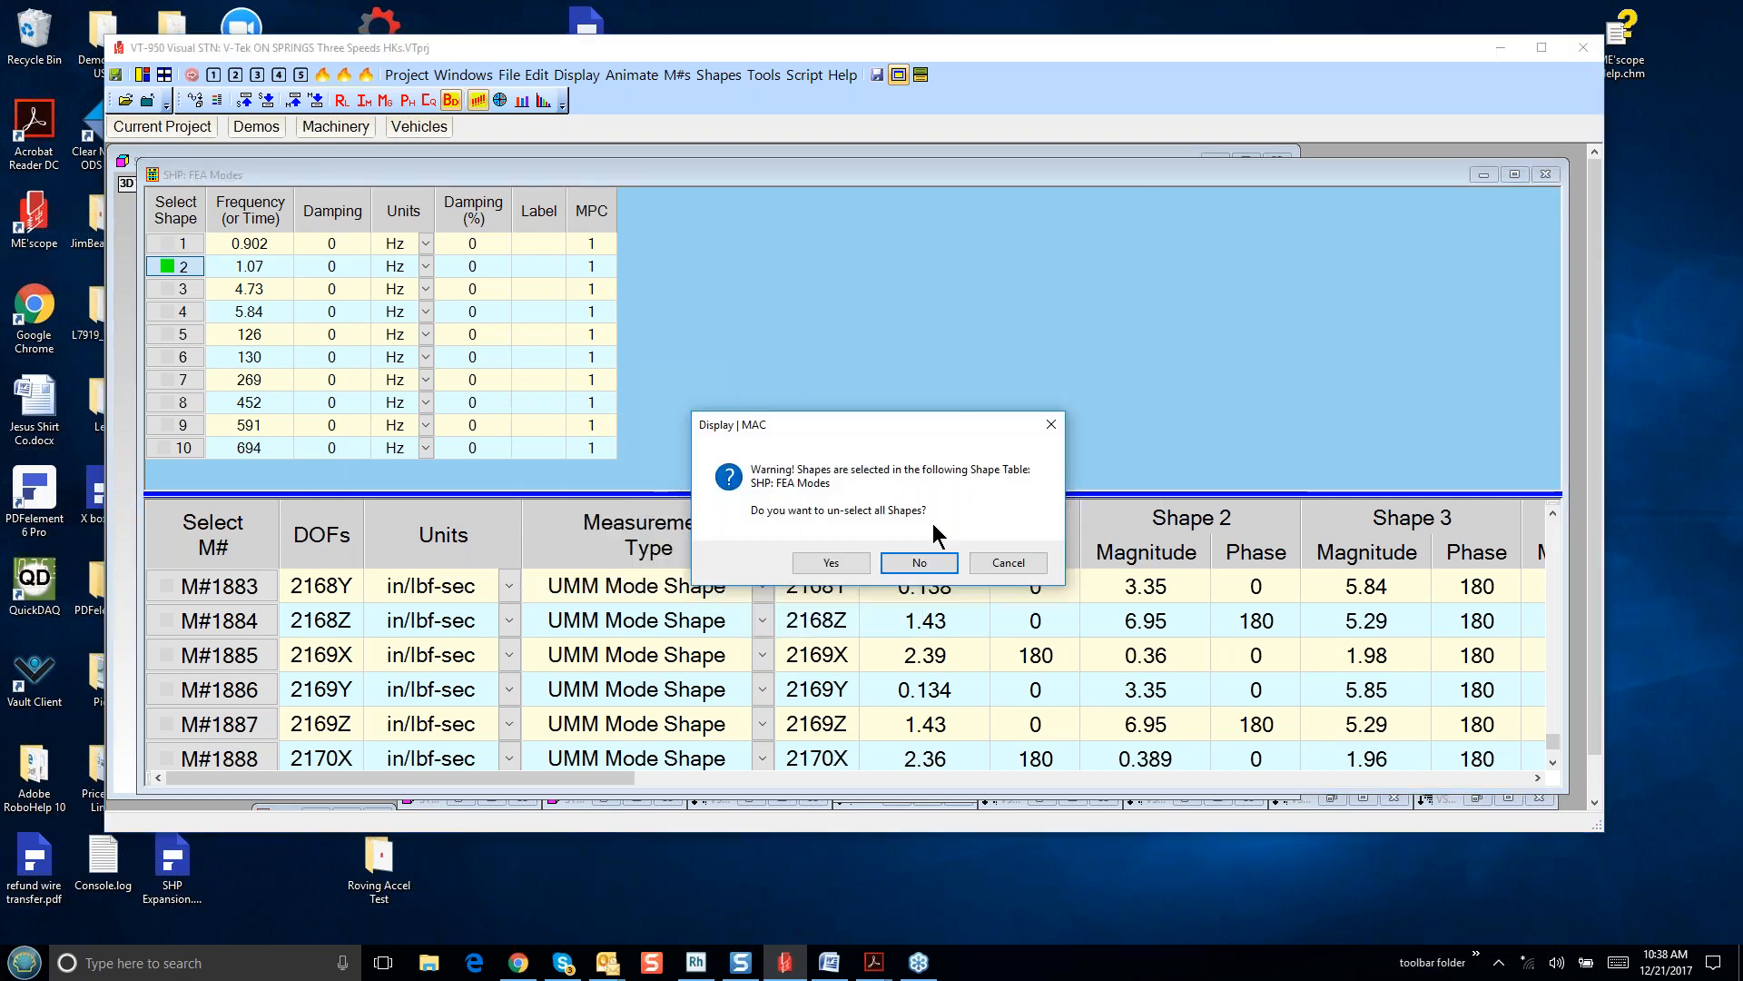
pyautogui.click(846, 561)
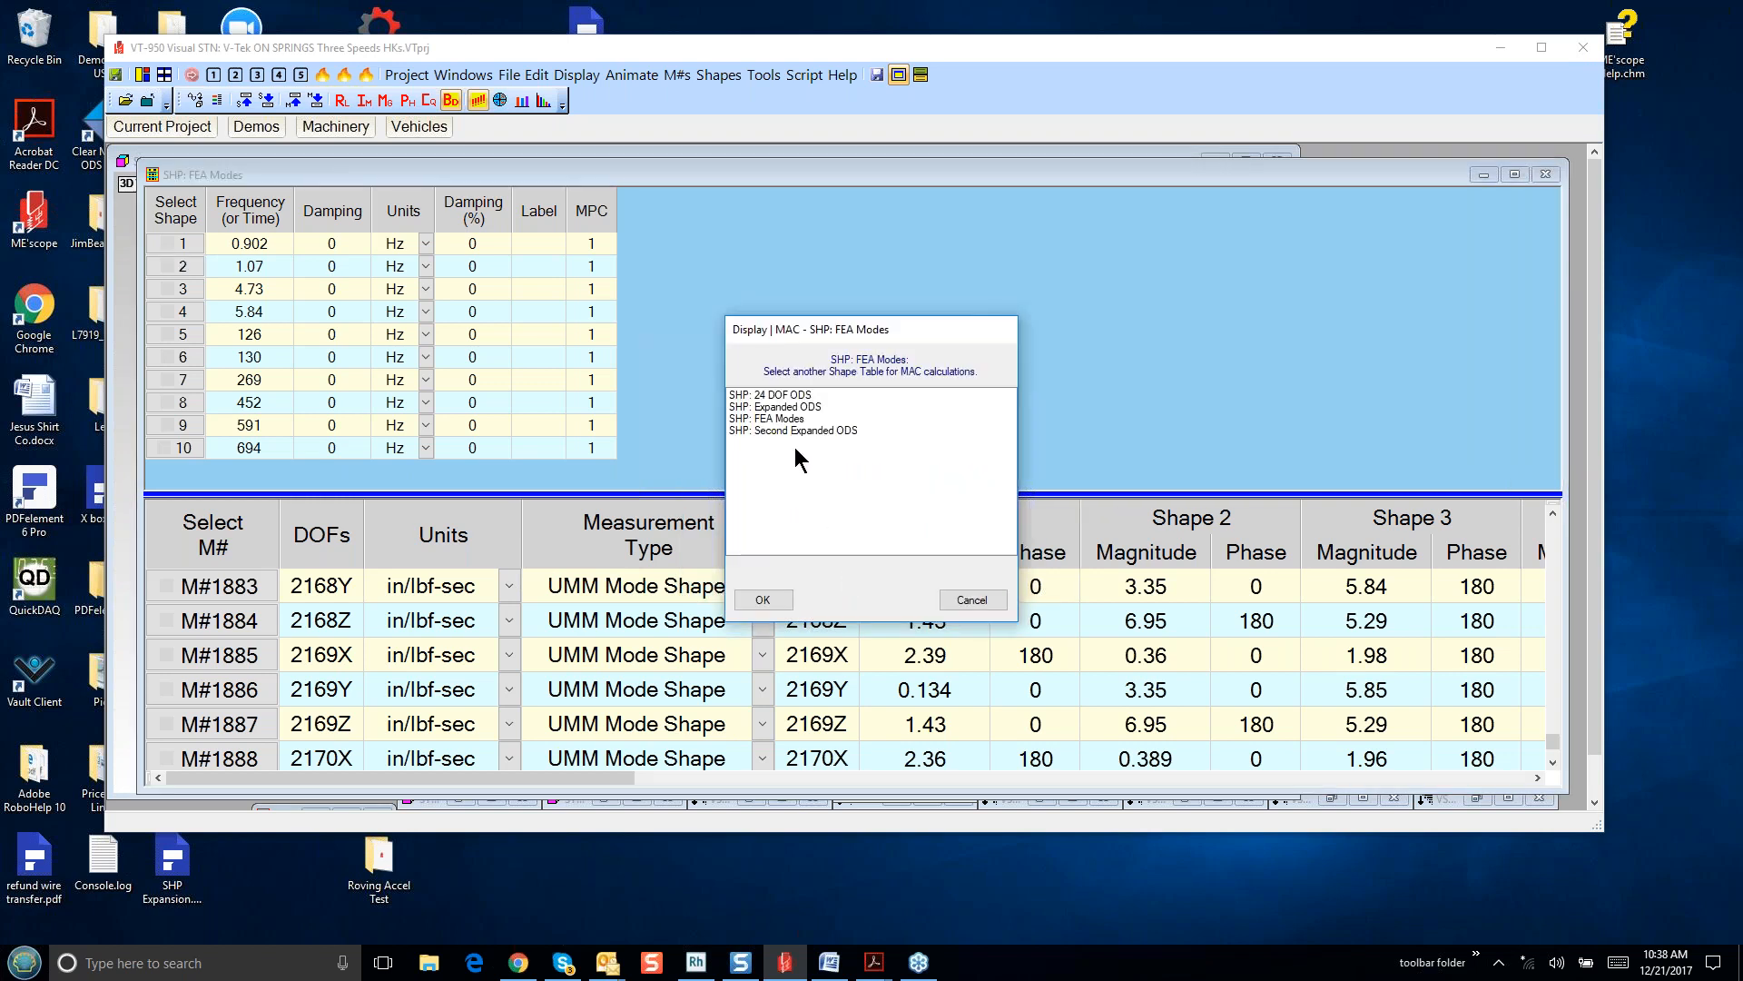
pyautogui.click(787, 420)
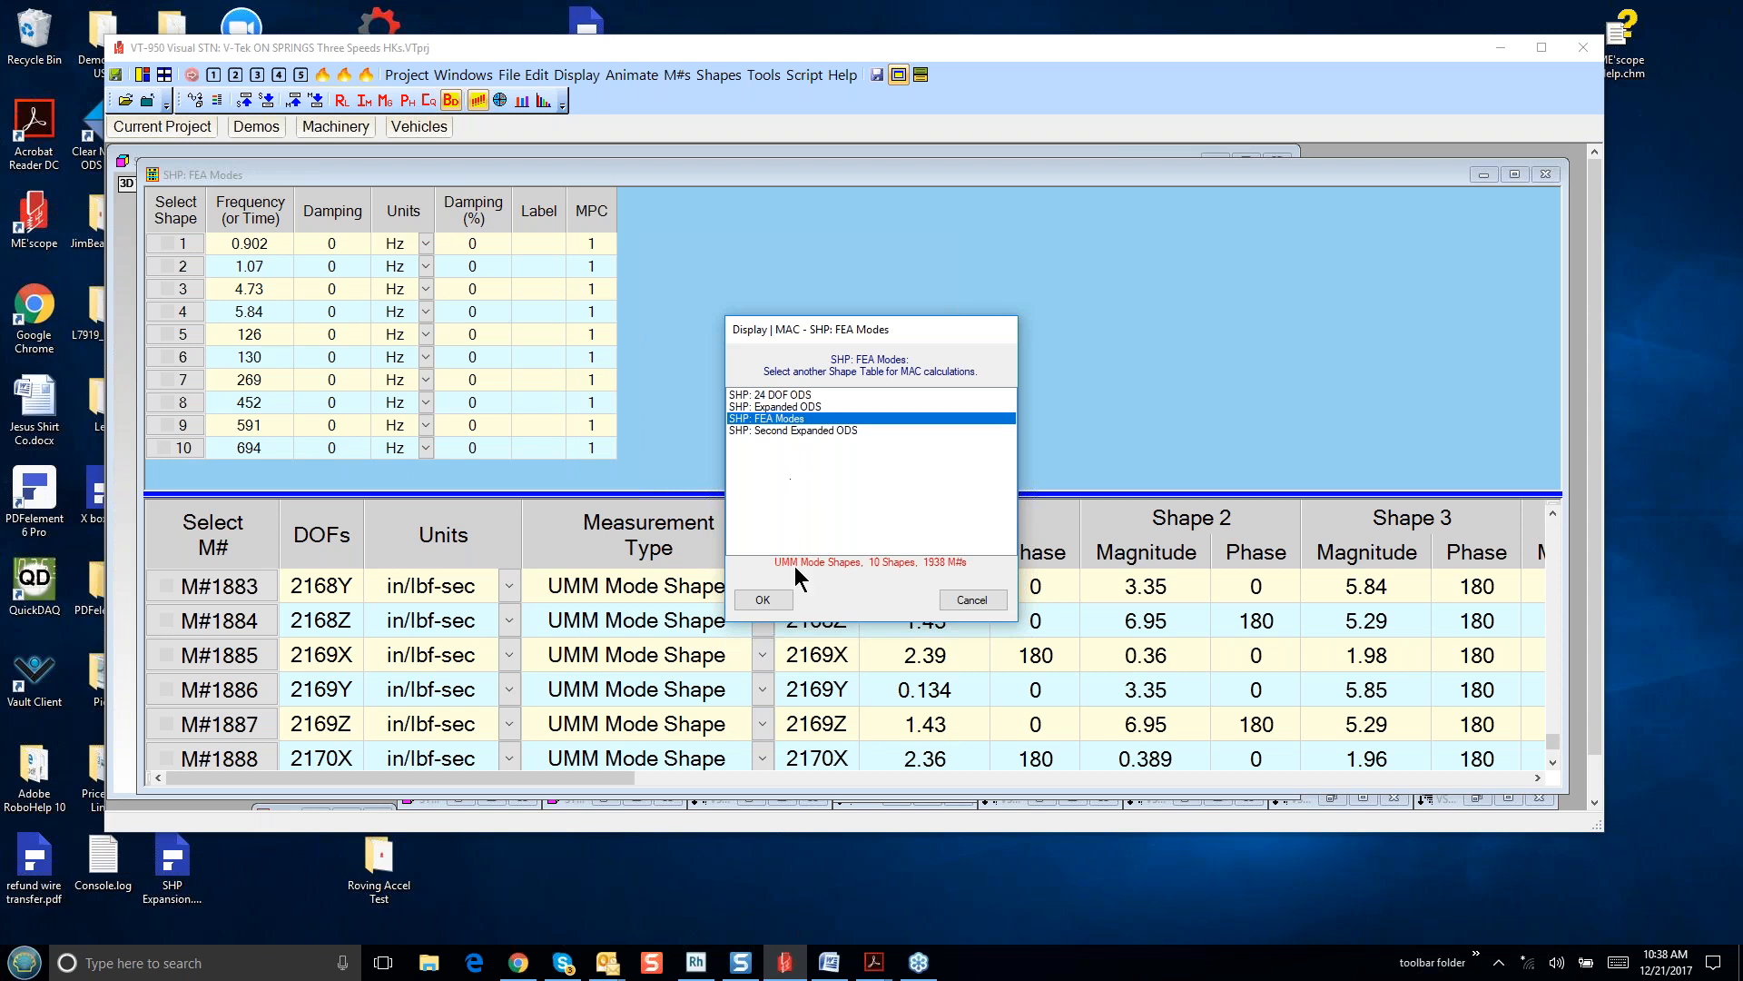
pyautogui.click(786, 598)
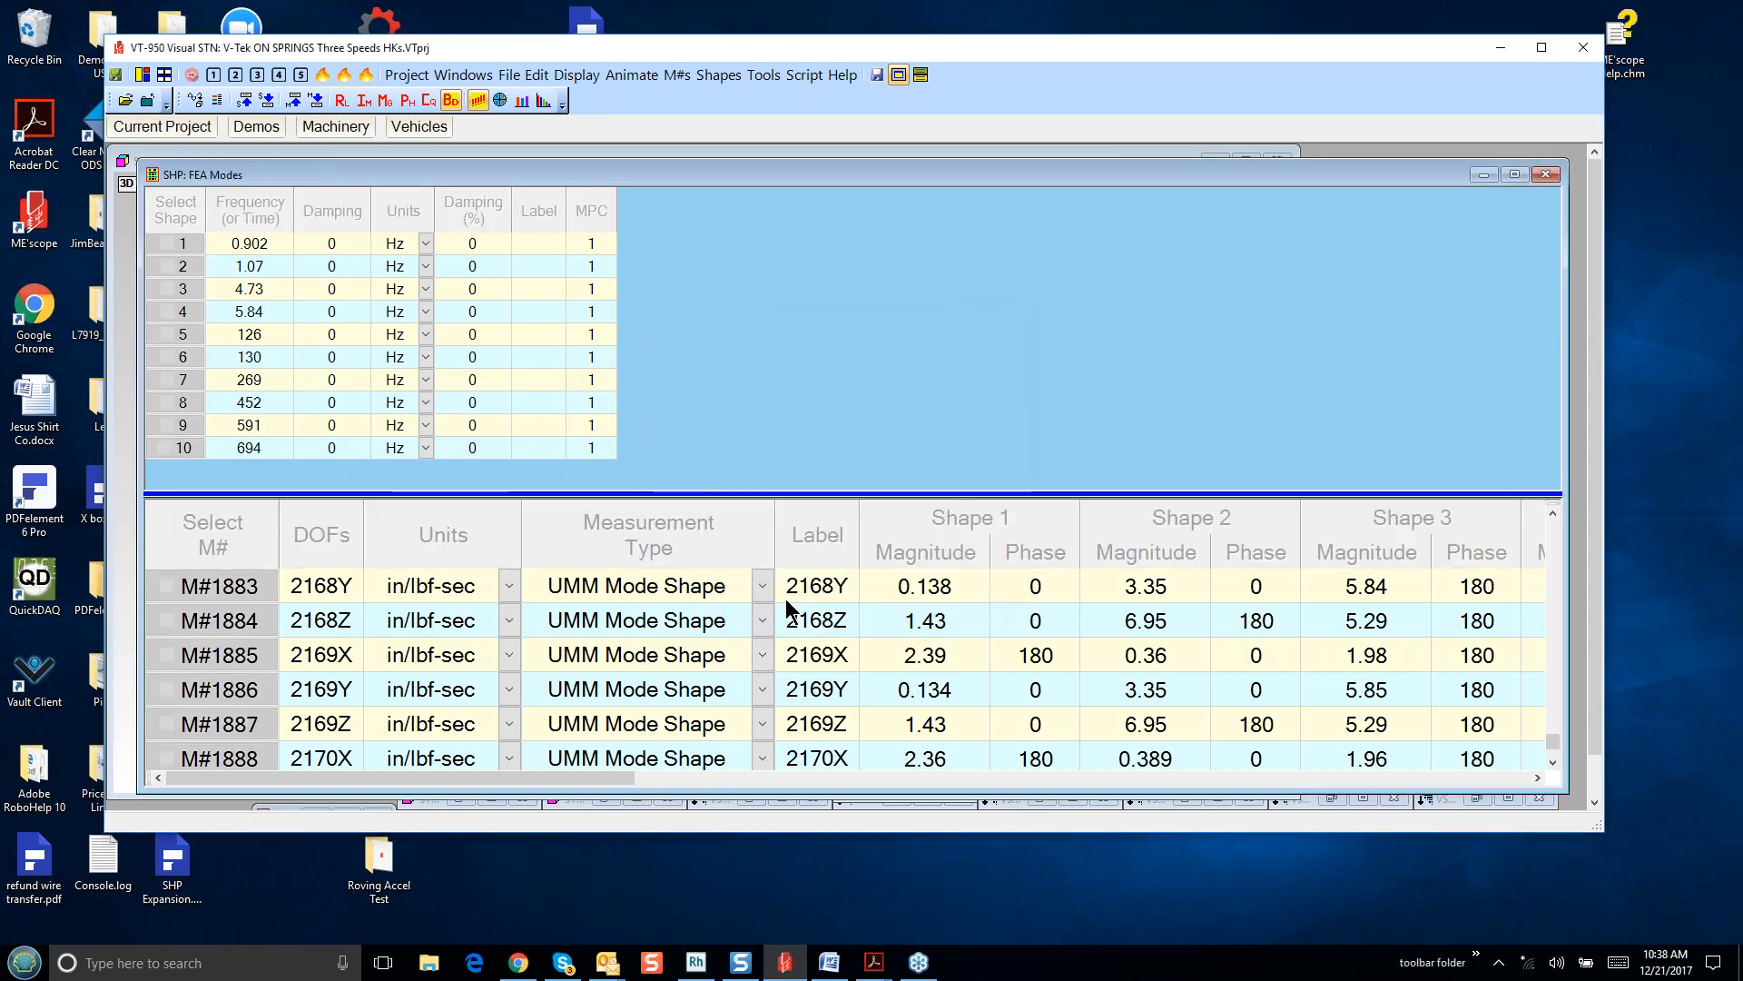
pyautogui.moveTo(704, 563)
pyautogui.mouseDown()
pyautogui.moveTo(738, 588)
pyautogui.moveTo(703, 568)
pyautogui.moveTo(714, 582)
pyautogui.mouseUp()
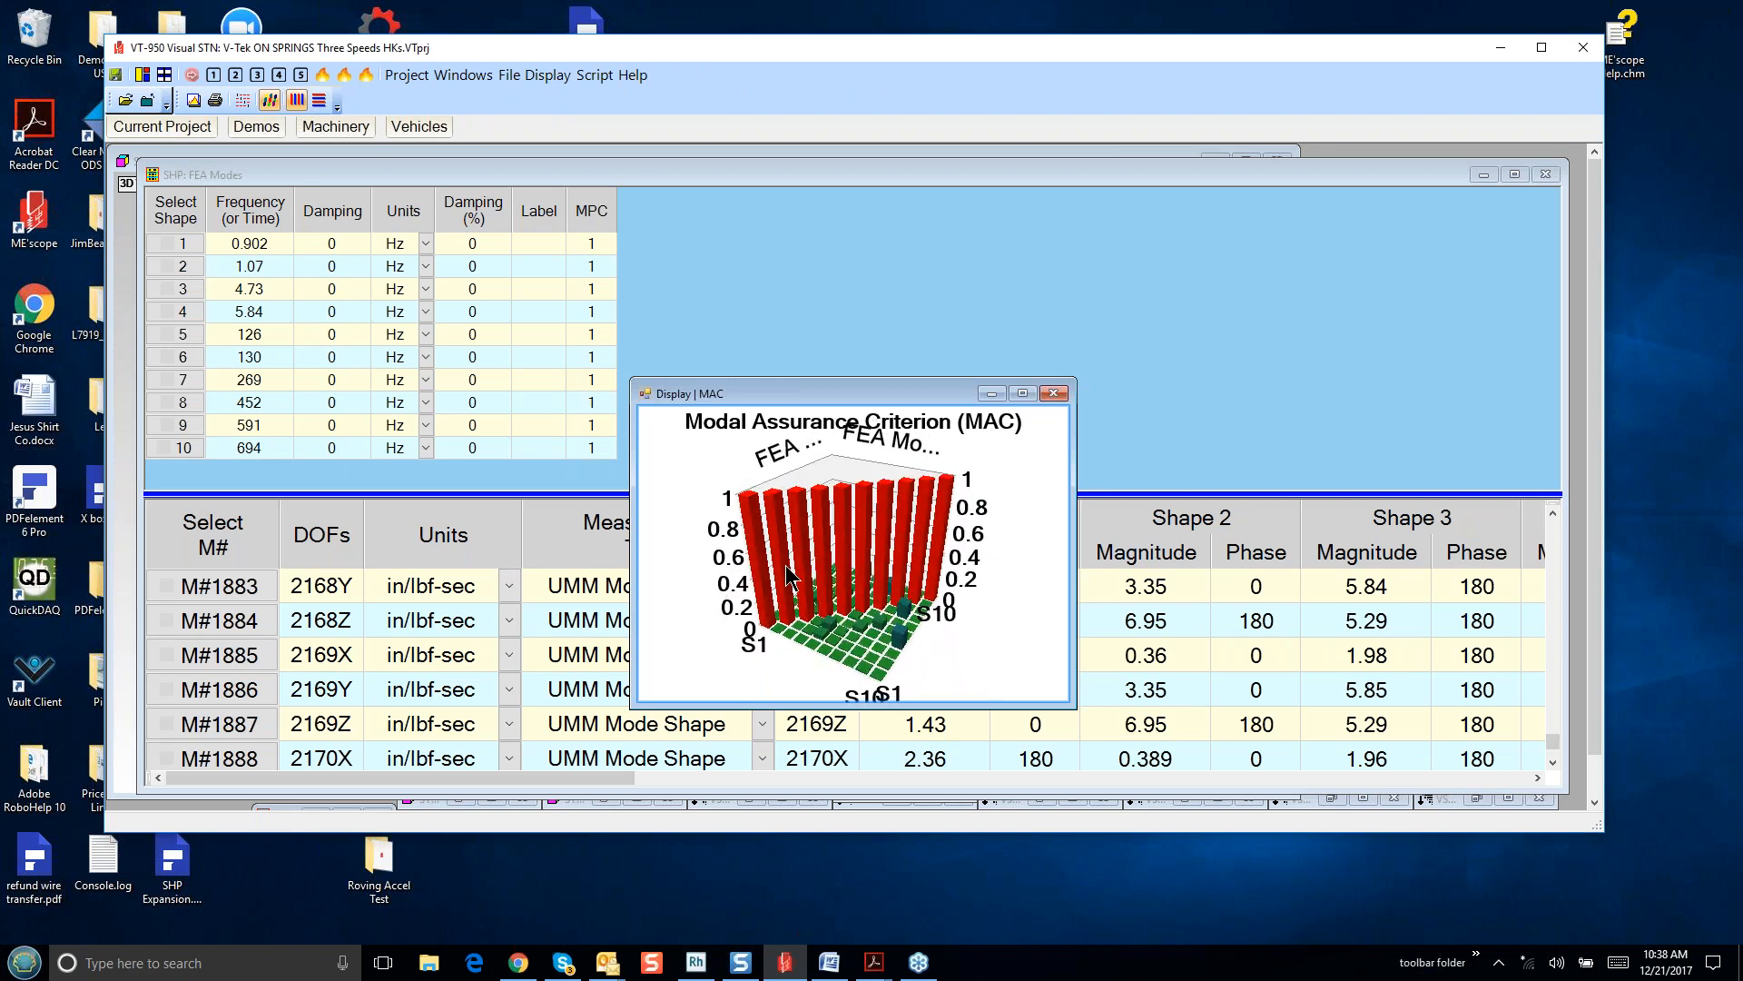
# - Move and enlarge the MAC plot window, and rotate the 3D chart to examine its off-diagonal bars
pyautogui.moveTo(866, 398); pyautogui.dragTo(651, 240)
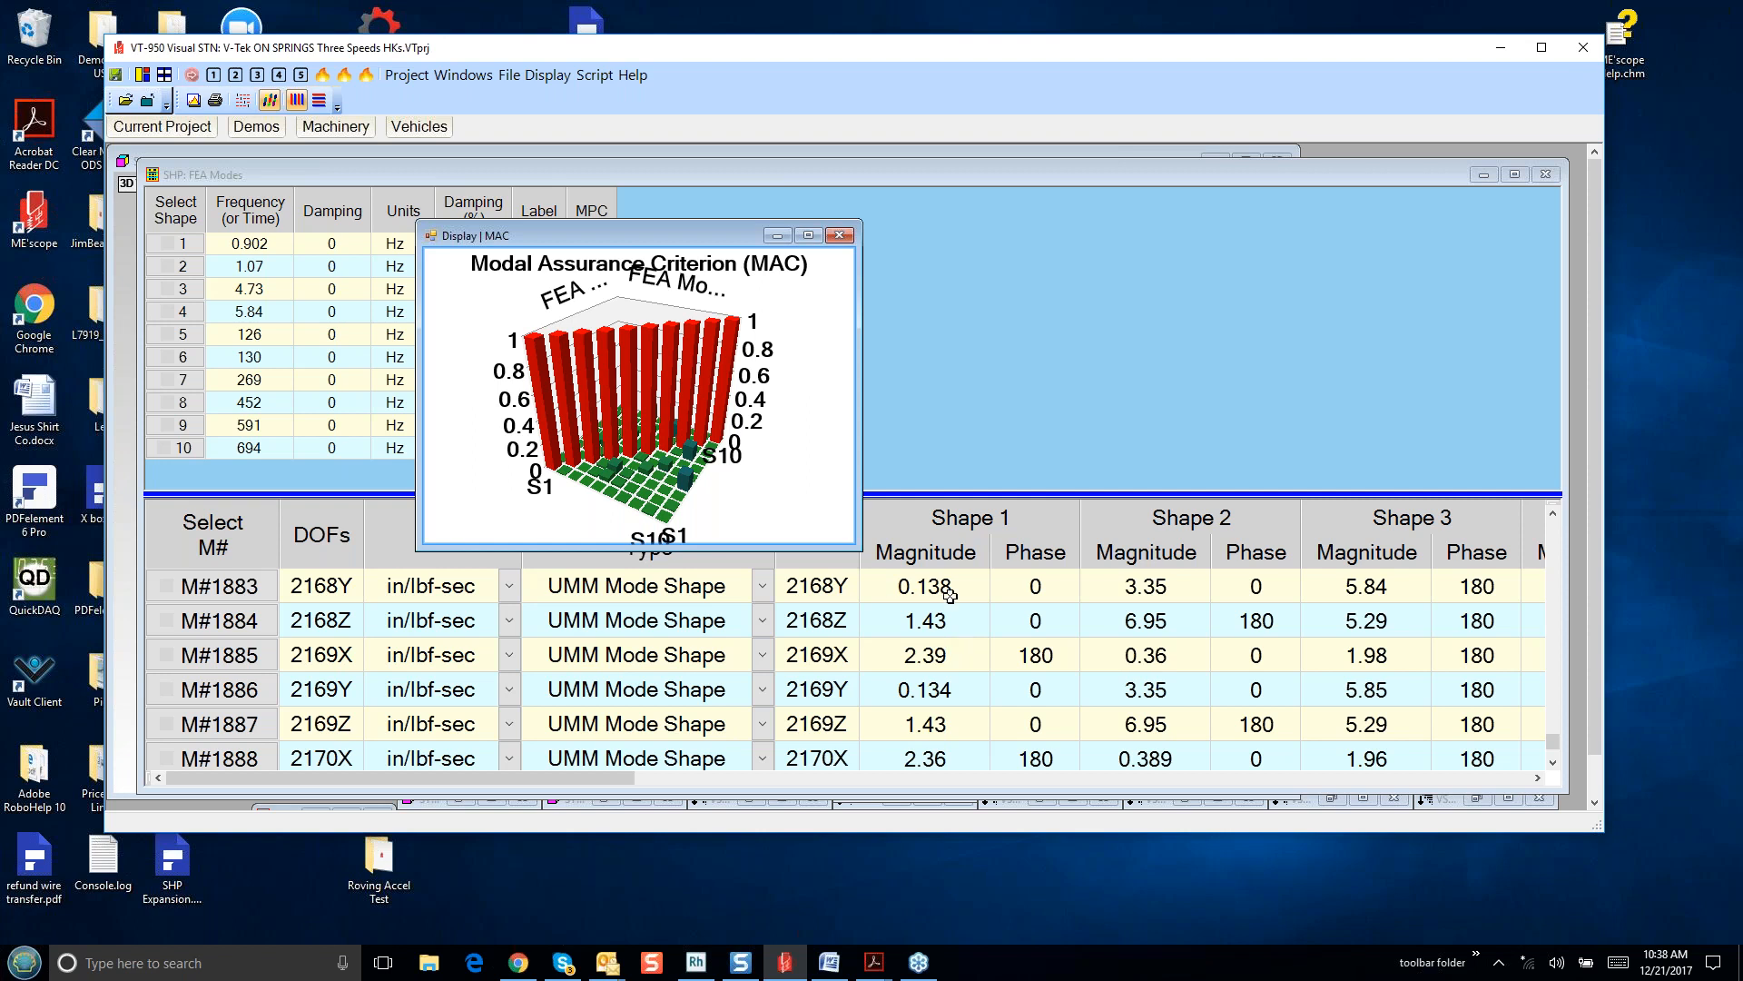
pyautogui.moveTo(863, 555); pyautogui.dragTo(1340, 783)
pyautogui.moveTo(1172, 721)
pyautogui.mouseDown()
pyautogui.moveTo(1268, 720)
pyautogui.moveTo(1130, 717)
pyautogui.moveTo(1153, 710)
pyautogui.mouseUp()
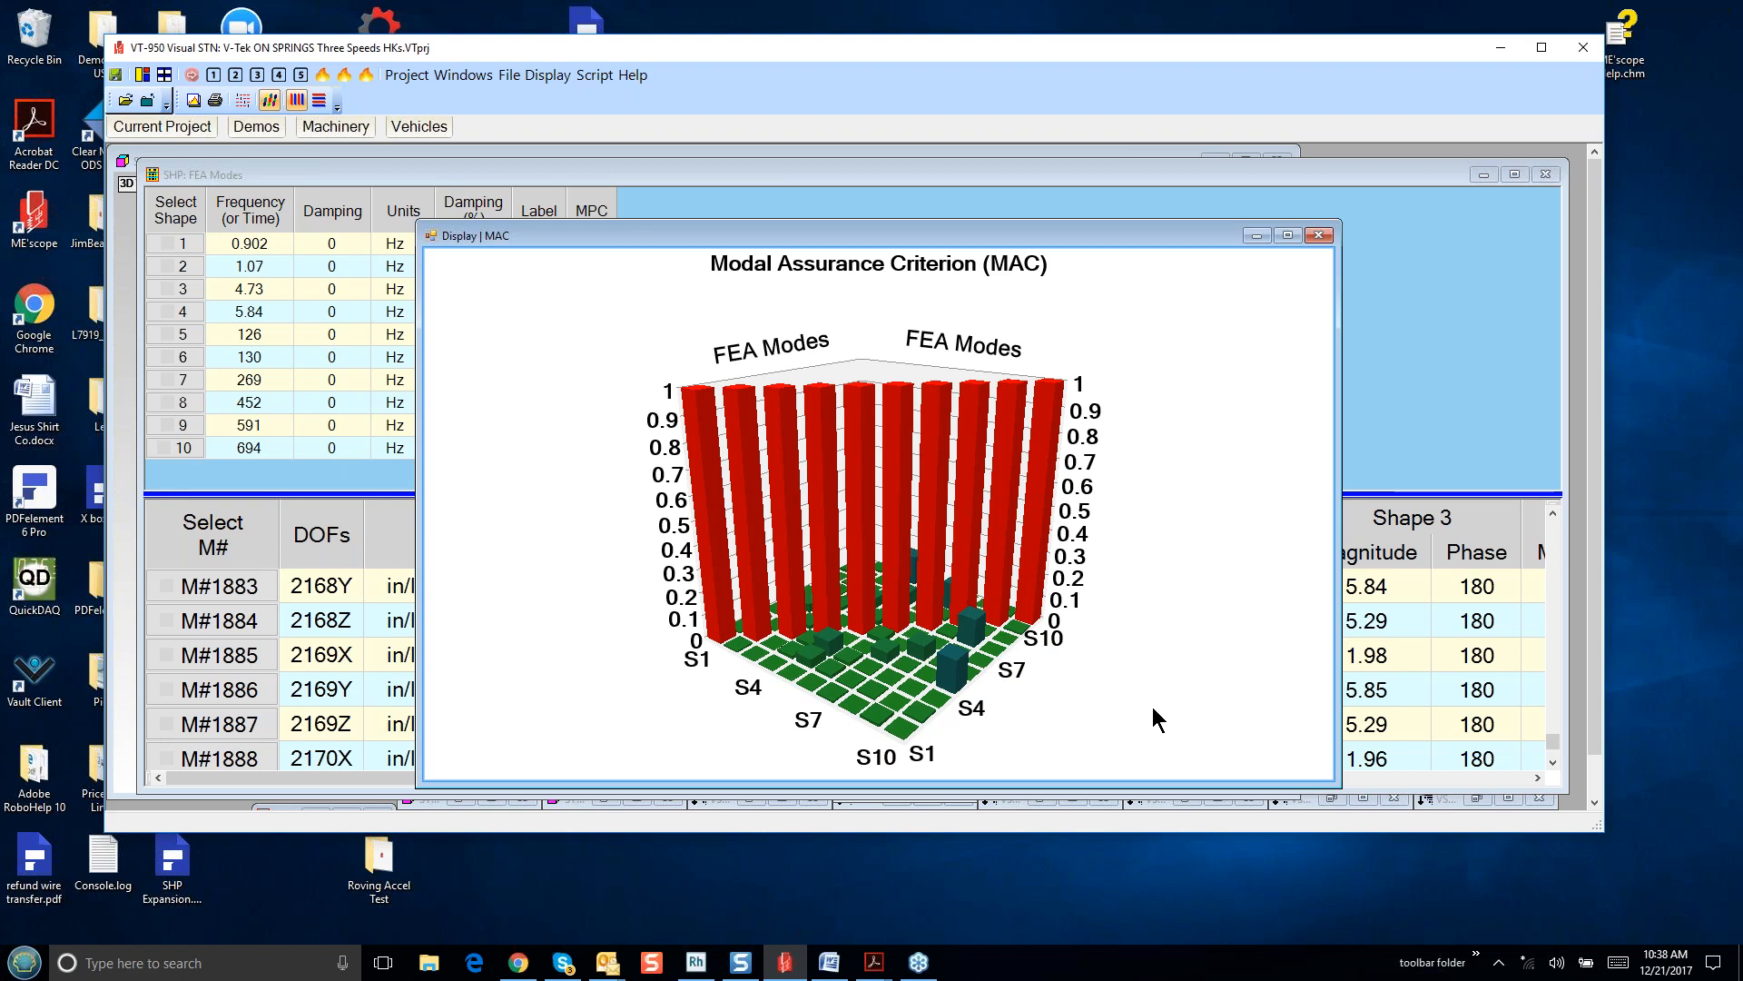
pyautogui.moveTo(972, 667)
pyautogui.moveTo(1050, 732); pyautogui.dragTo(1150, 732)
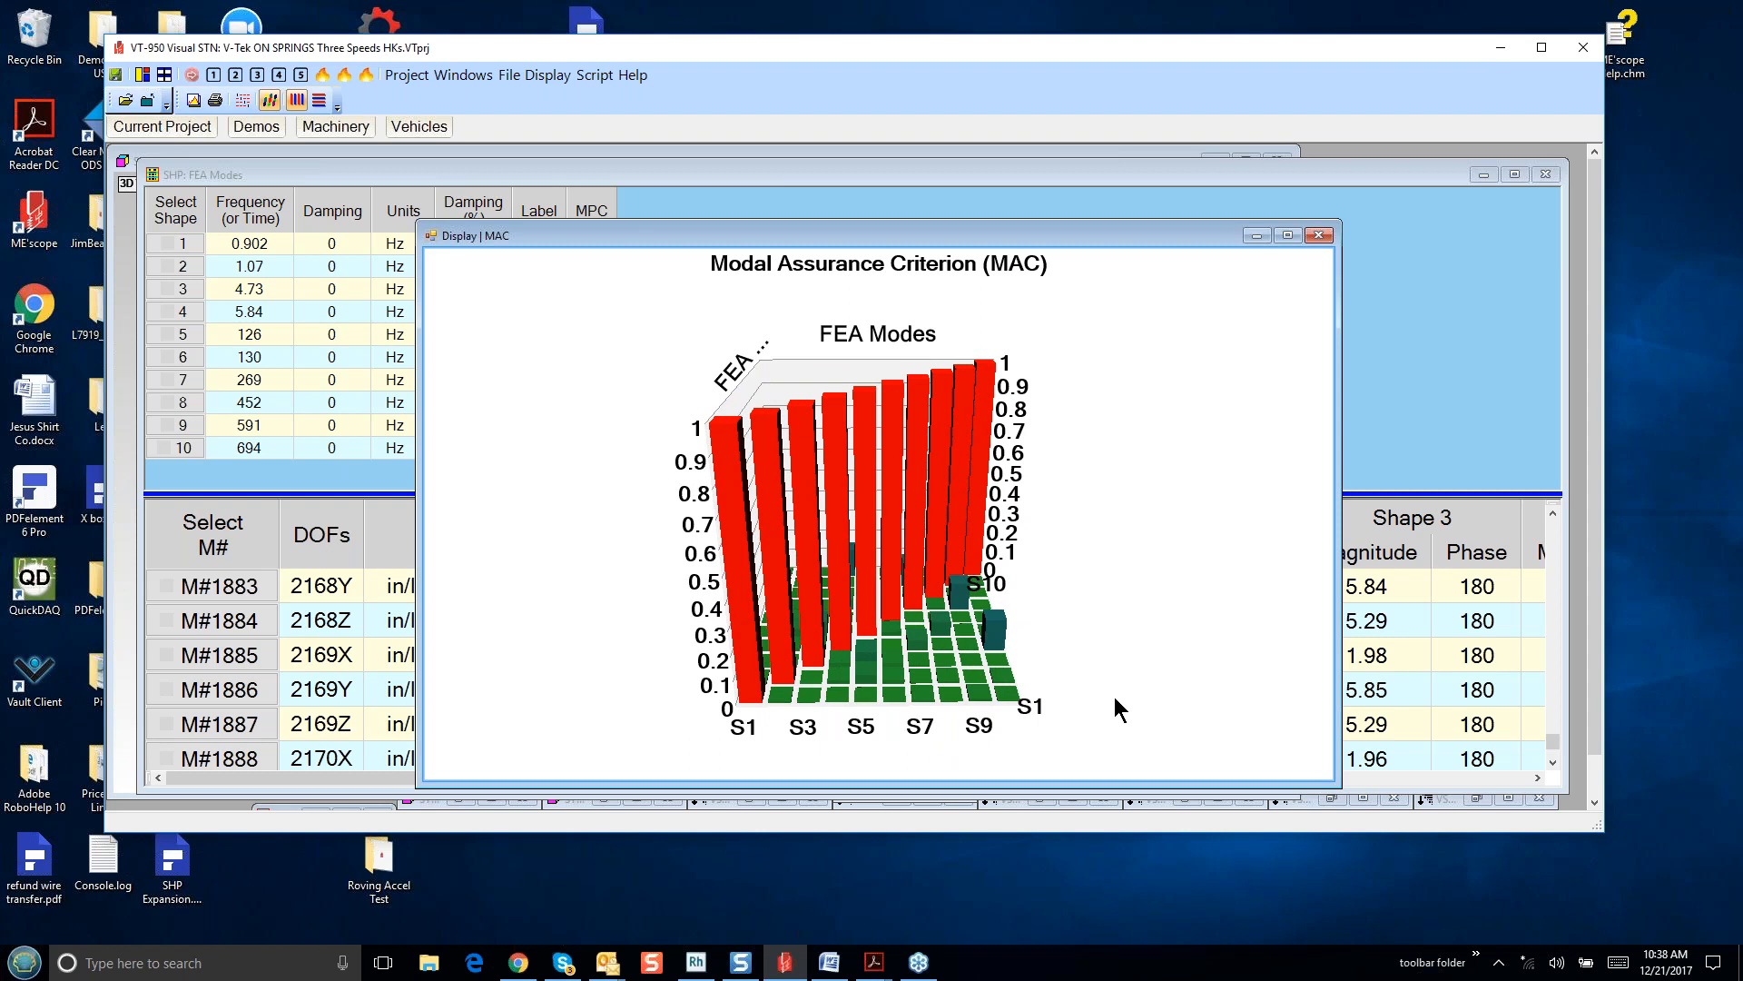
pyautogui.moveTo(1114, 695); pyautogui.dragTo(1066, 696)
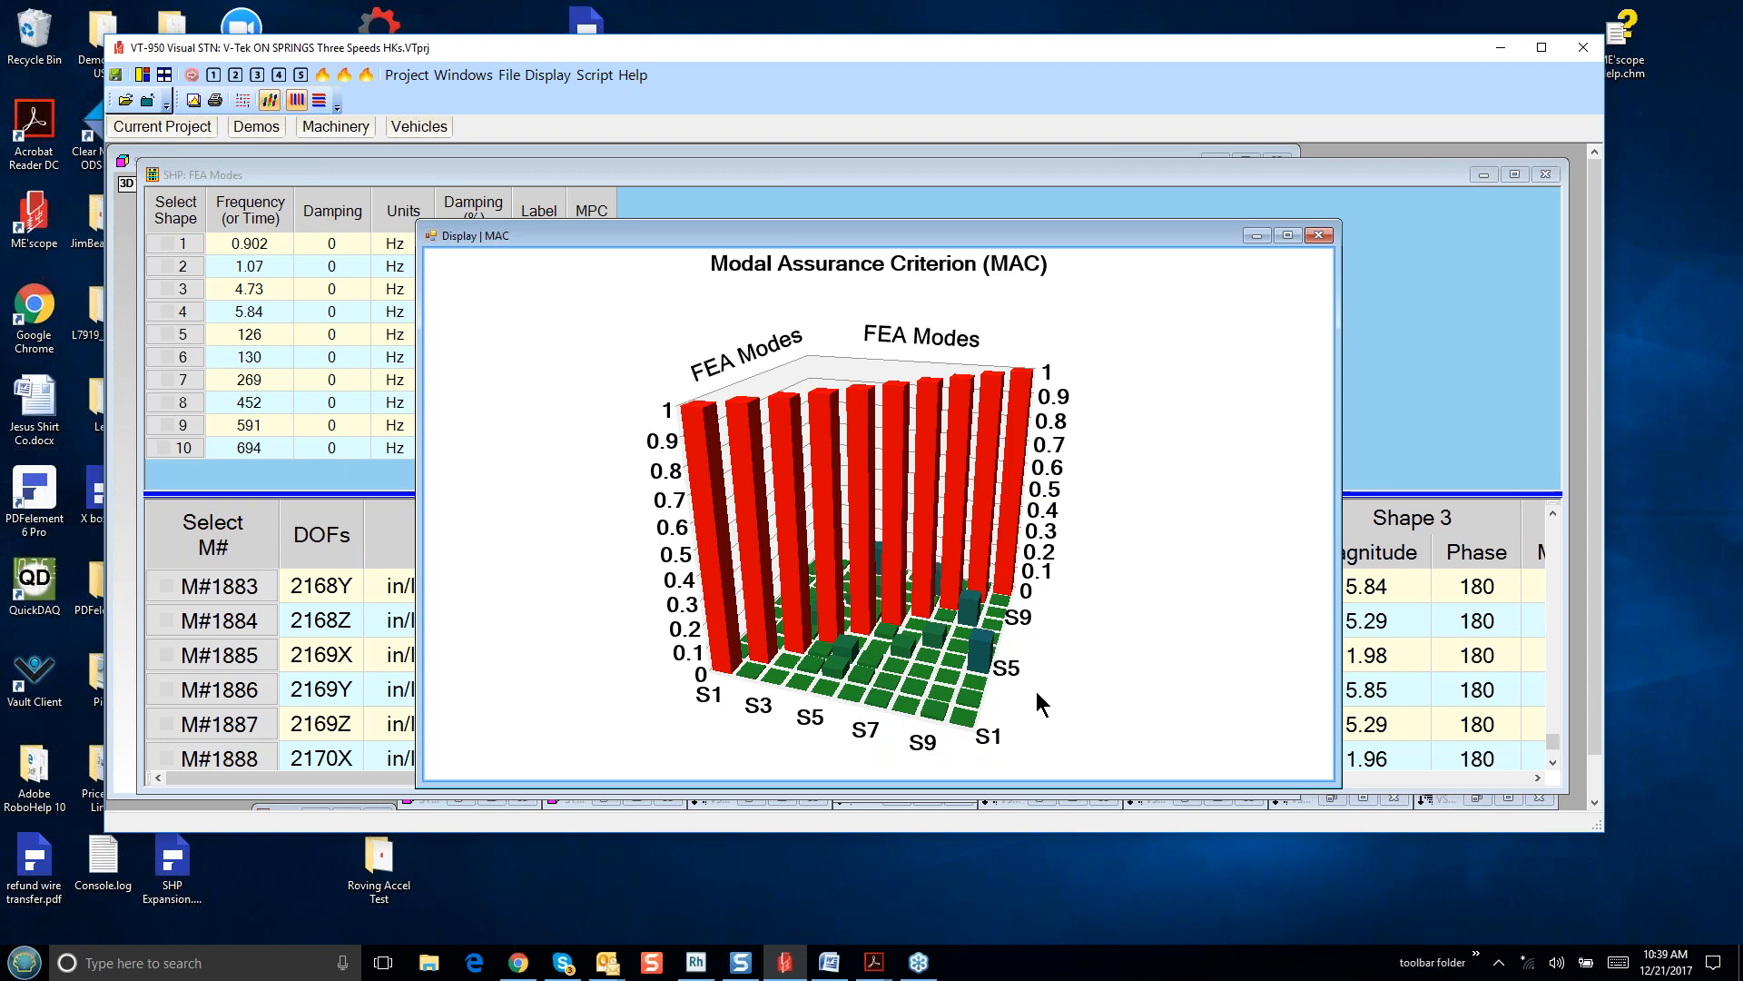
# - Read the MAC value of the bar pairing shapes S10 and S4, view the chart from other angles, and close it
pyautogui.click(975, 646)
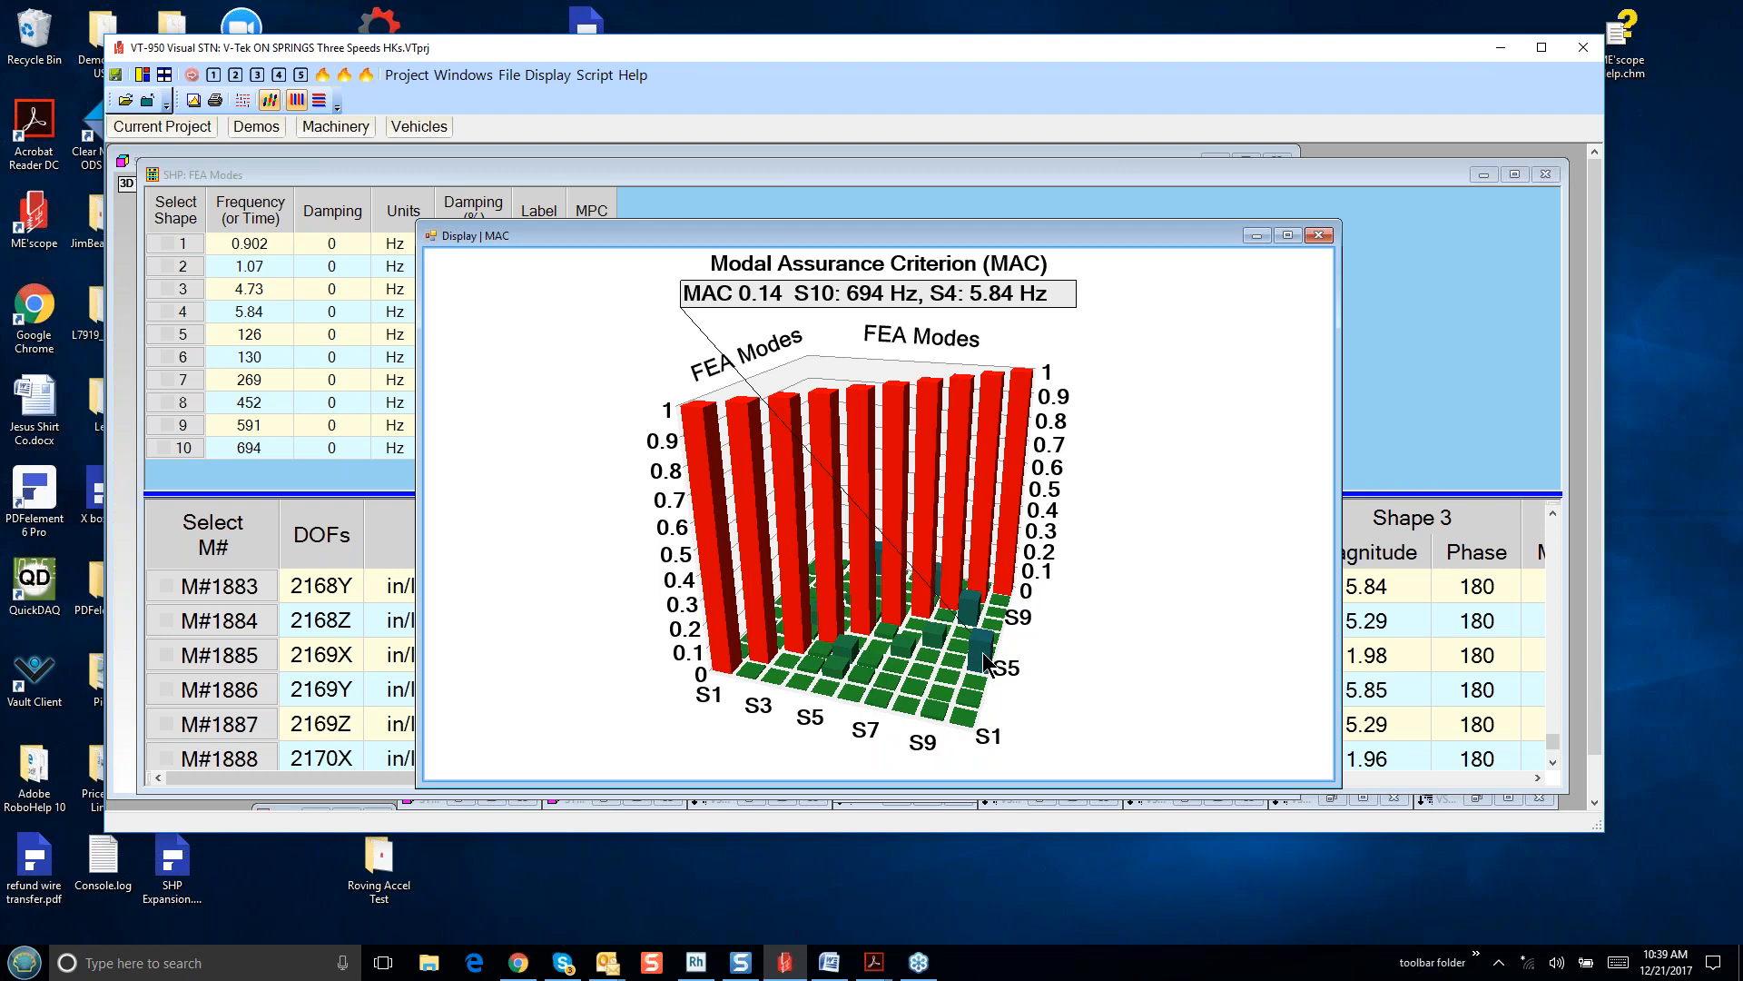
pyautogui.moveTo(983, 651); pyautogui.dragTo(981, 651)
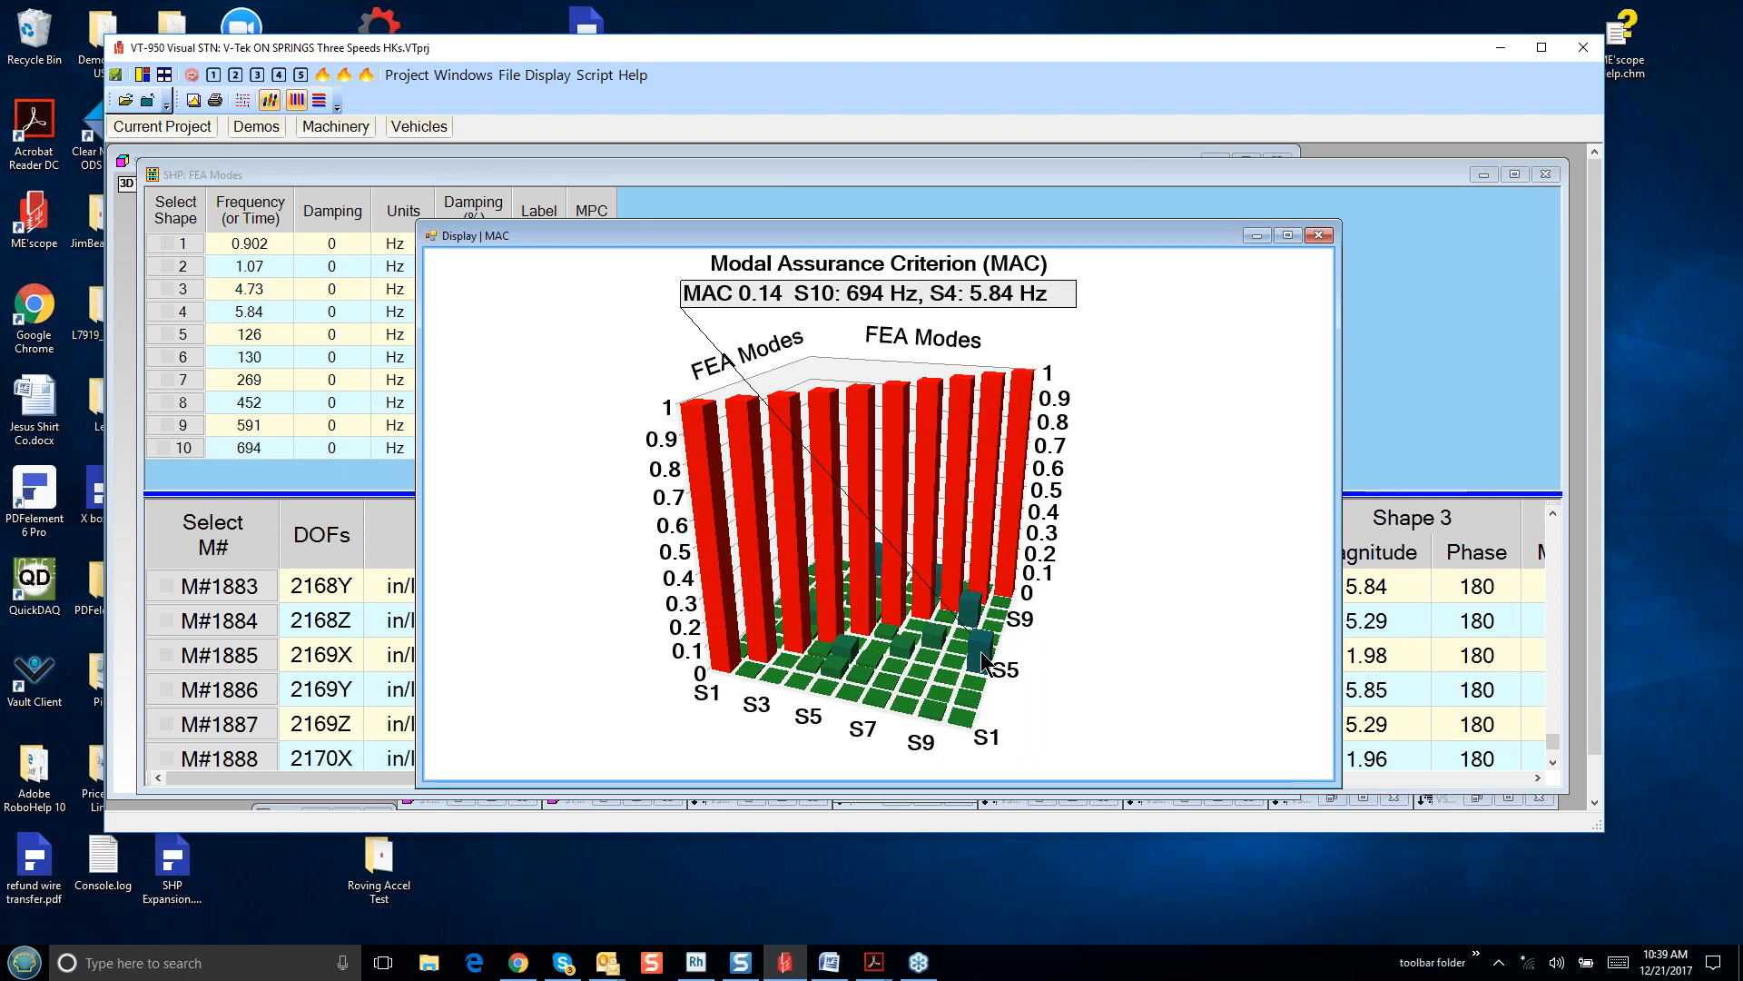
pyautogui.moveTo(1126, 646)
pyautogui.mouseDown()
pyautogui.moveTo(1049, 660)
pyautogui.moveTo(1115, 650)
pyautogui.moveTo(1097, 652)
pyautogui.mouseUp()
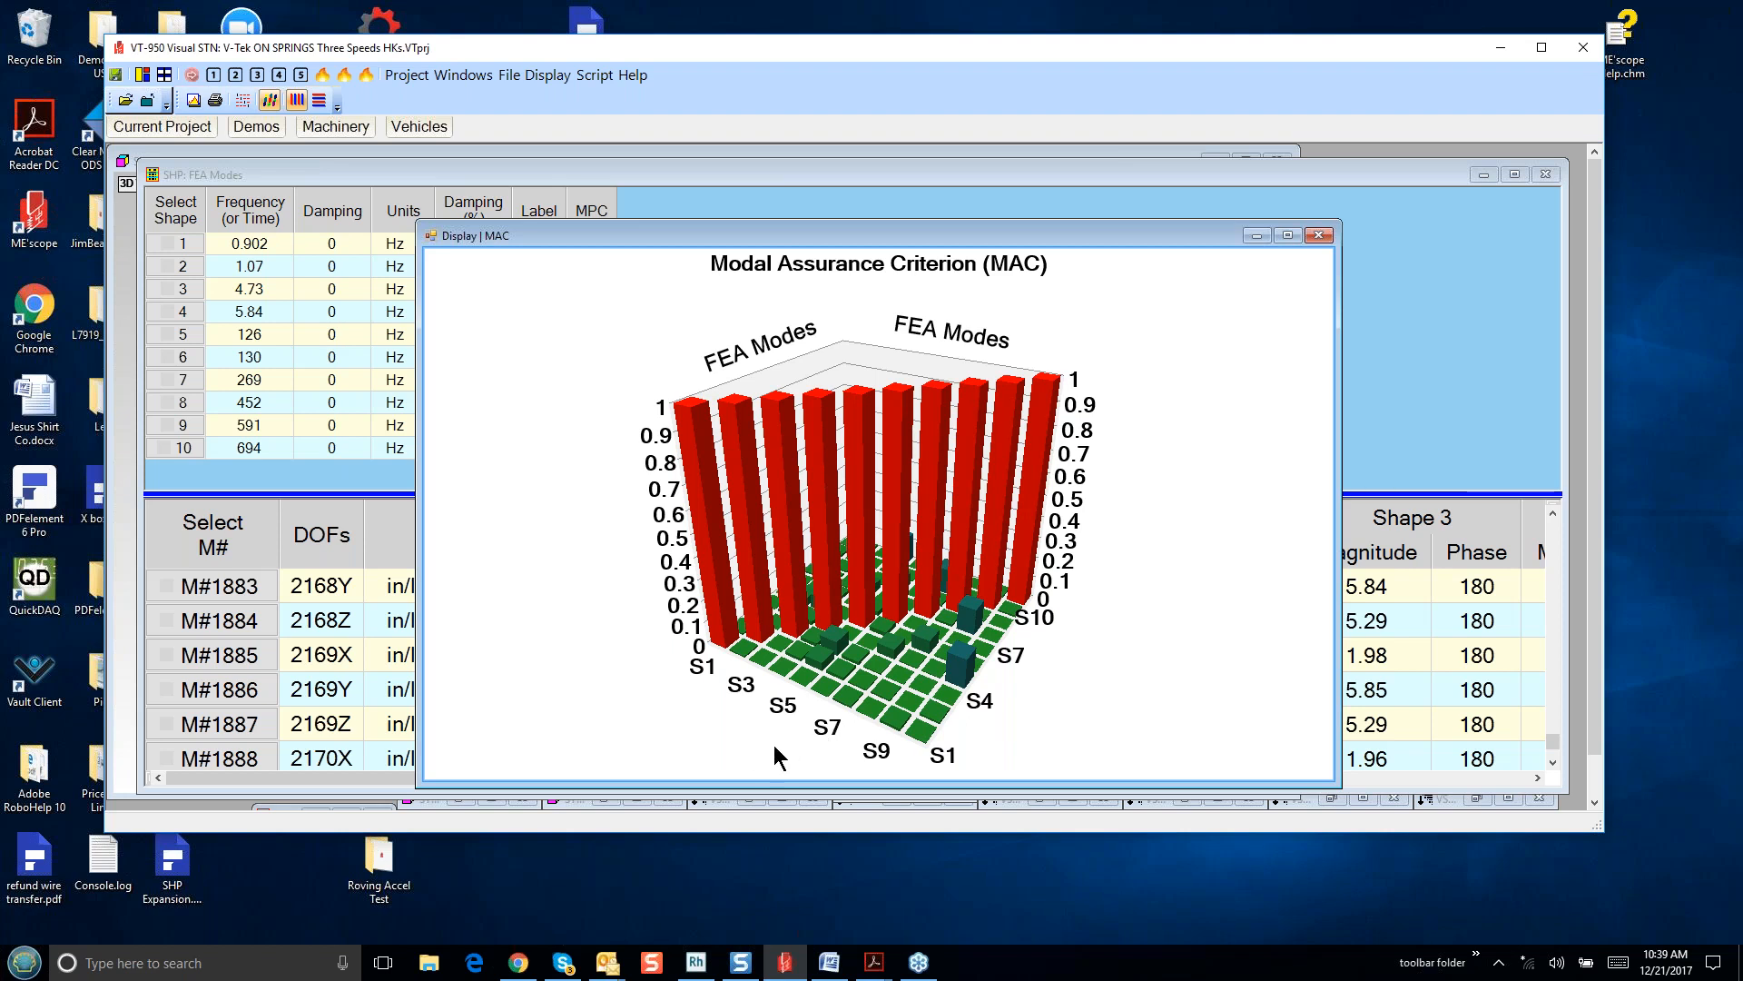
pyautogui.moveTo(1068, 715)
pyautogui.mouseDown()
pyautogui.moveTo(1054, 701)
pyautogui.moveTo(1071, 701)
pyautogui.mouseUp()
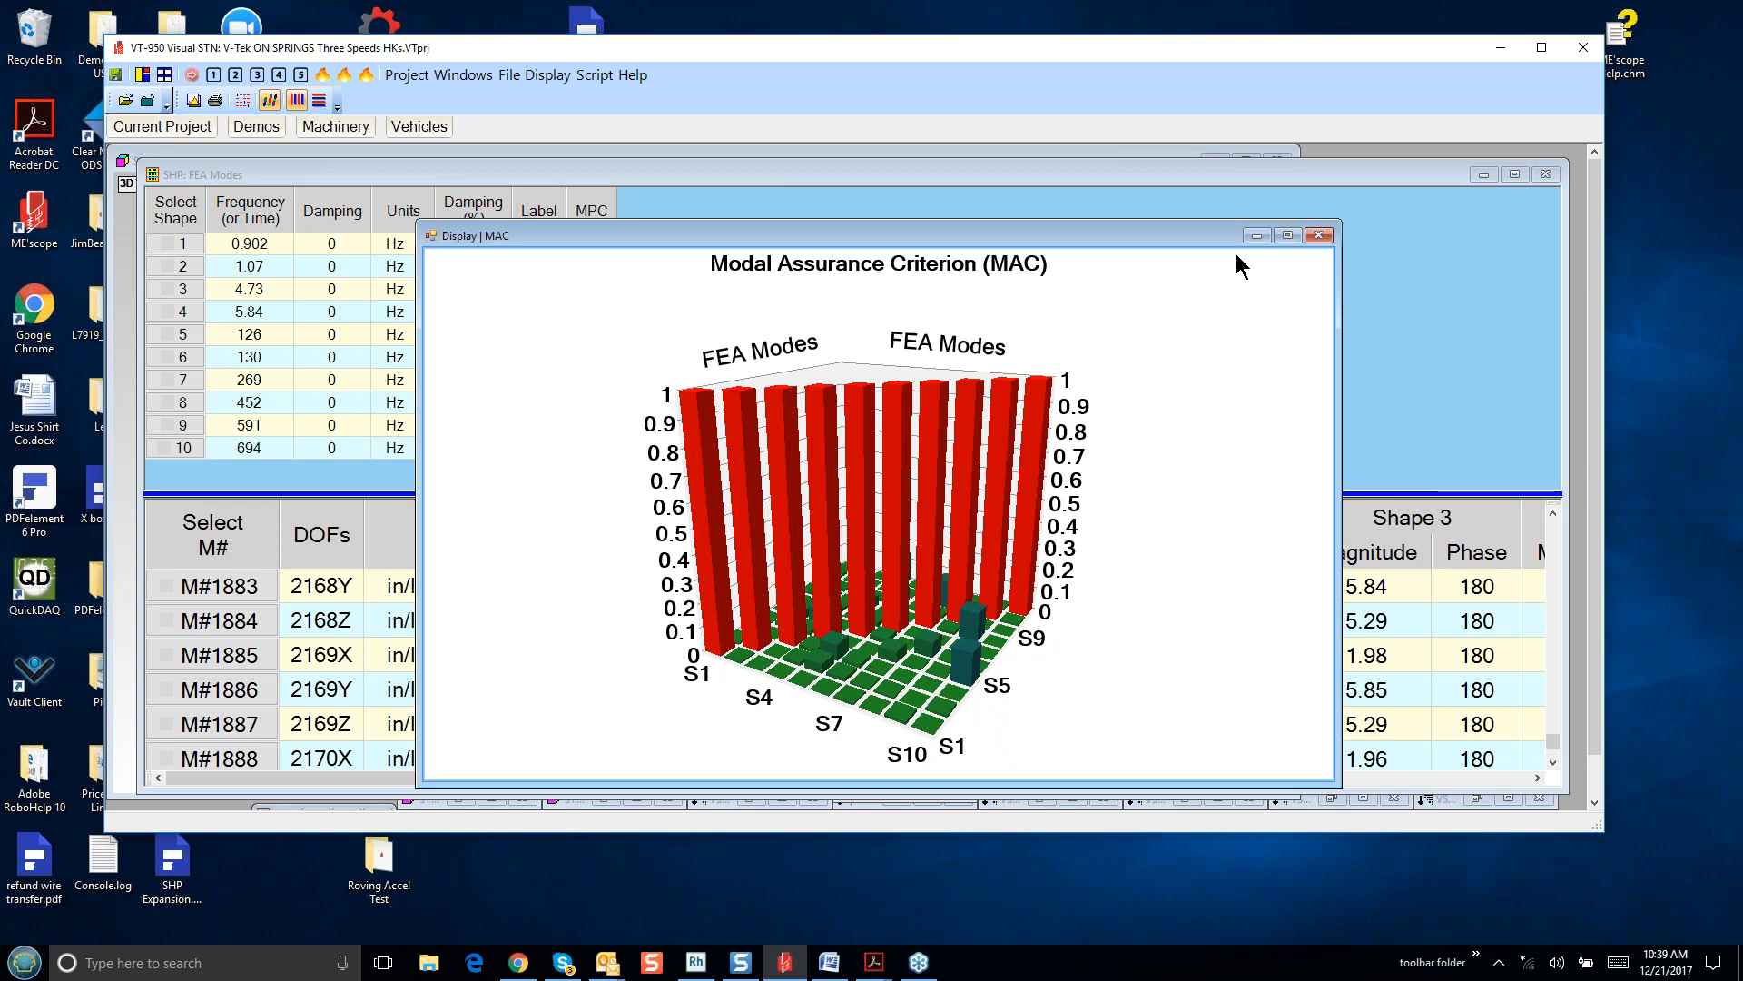
pyautogui.click(1317, 236)
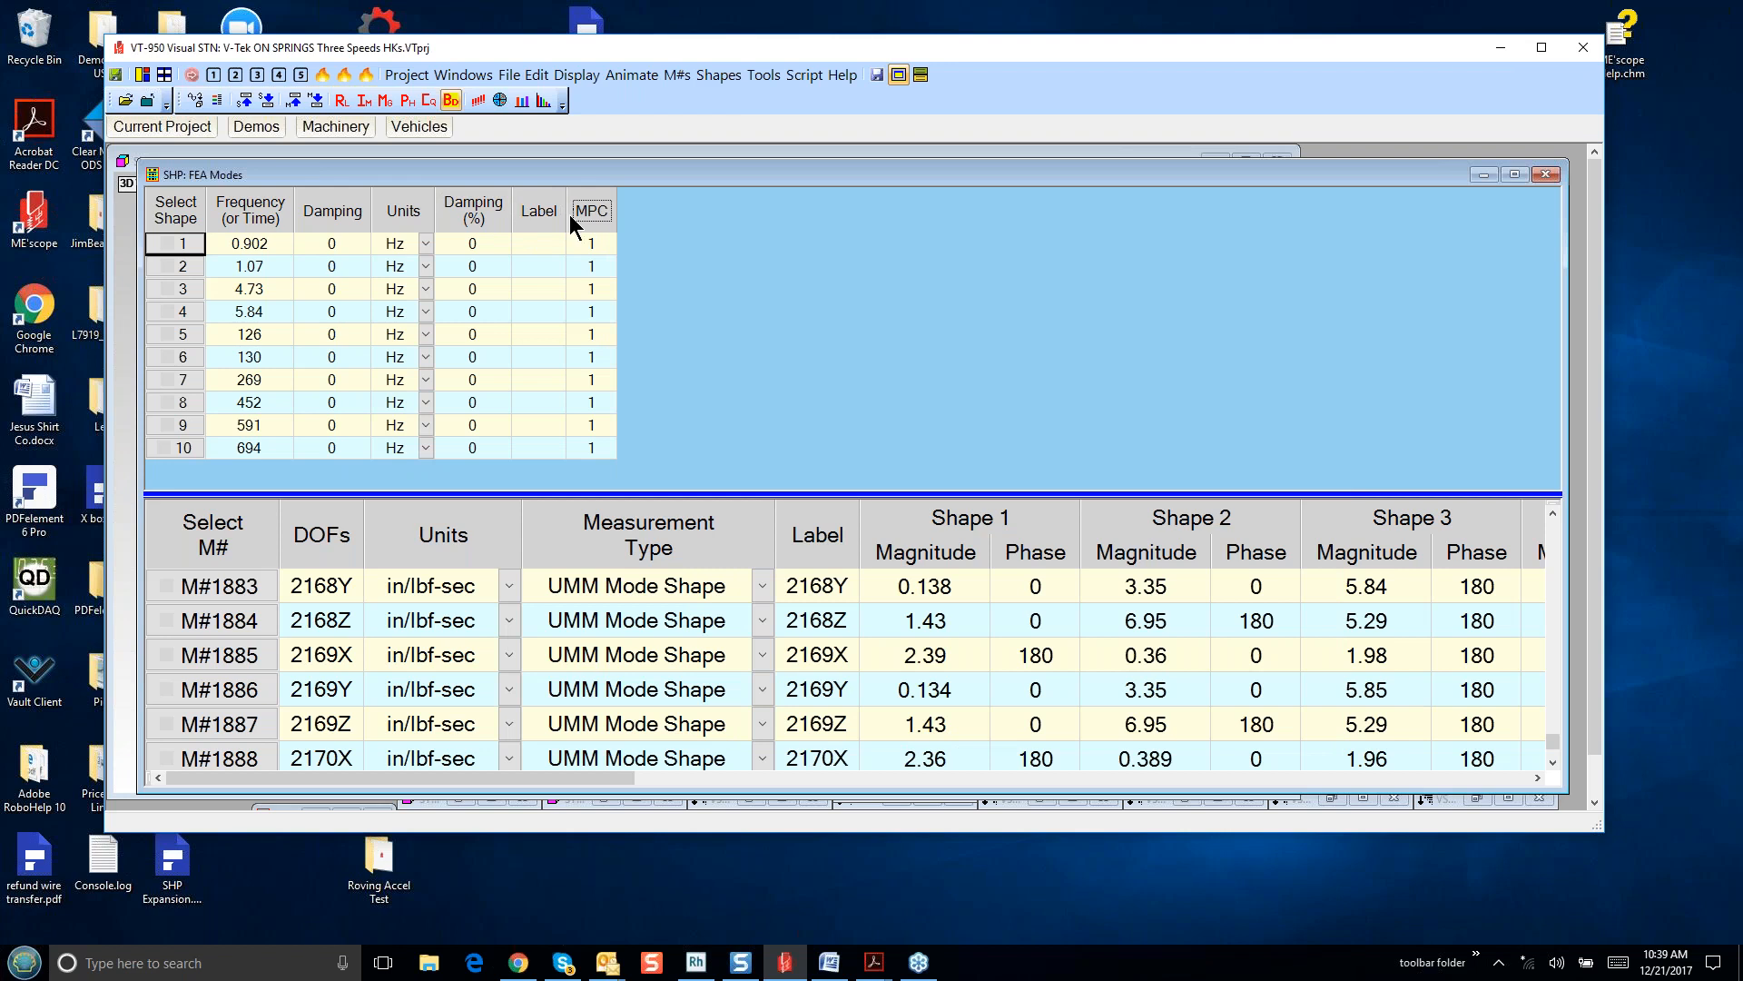
# - Restore the FEA Modes shape table to its place beside the Expanded SHP Model window
pyautogui.rightClick(523, 212)
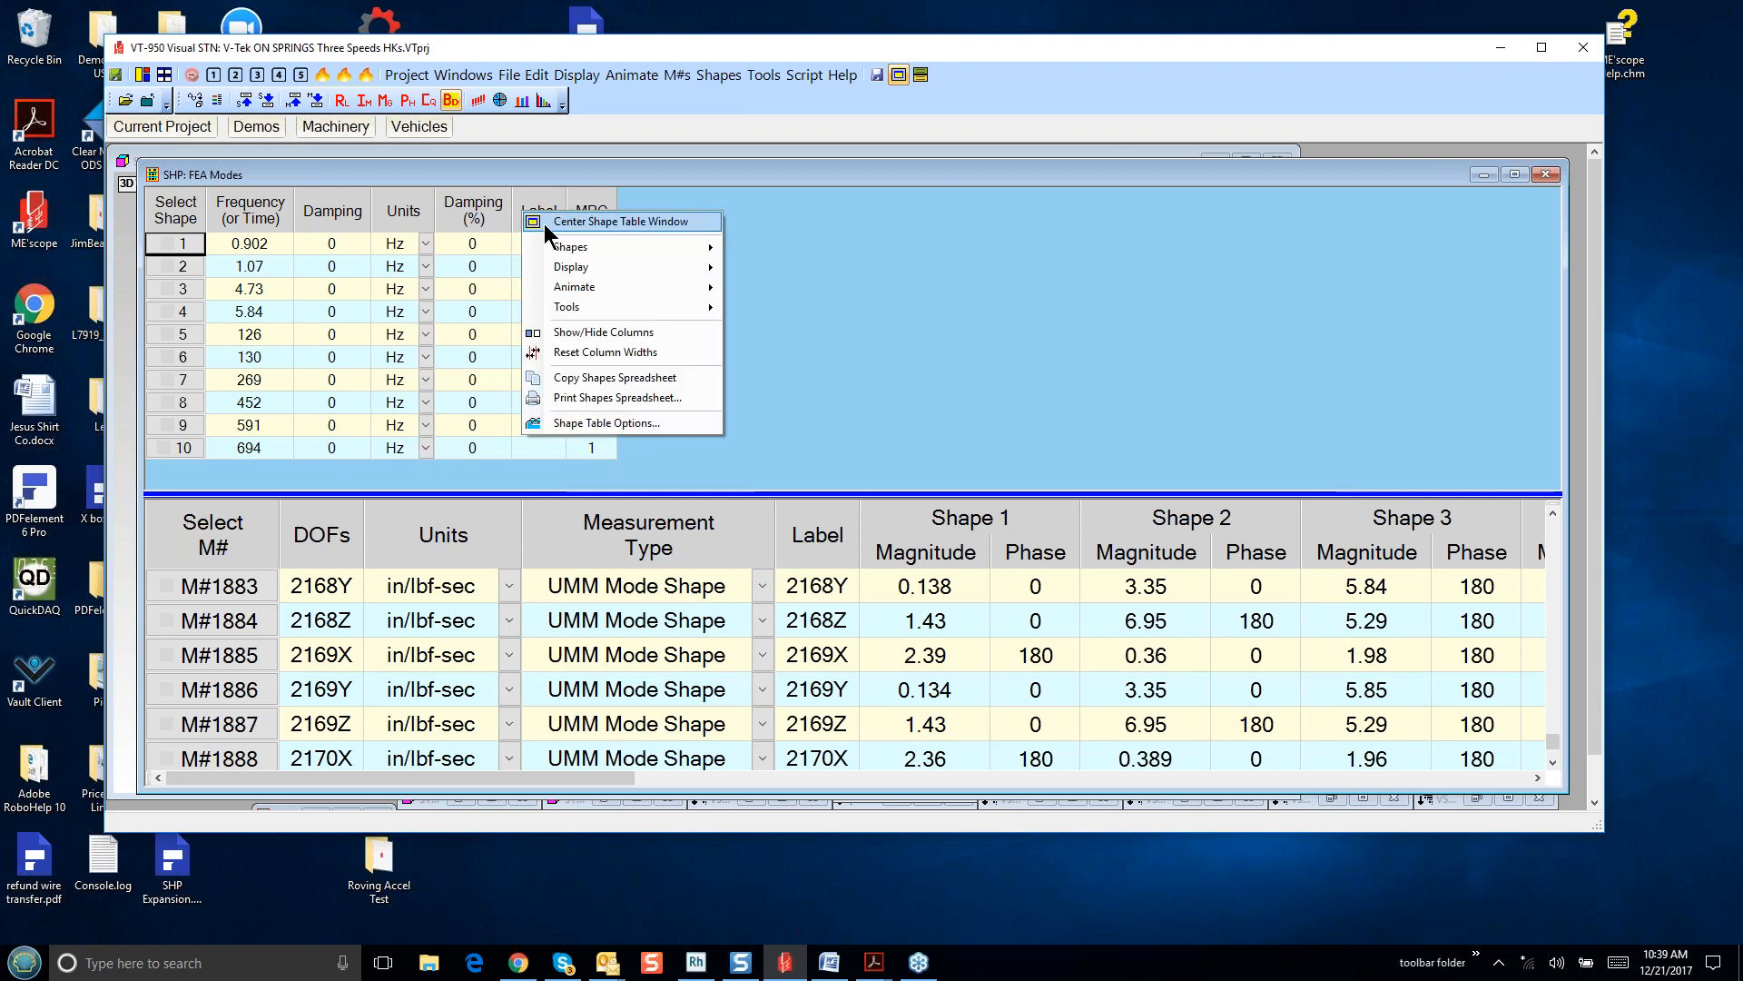
pyautogui.click(543, 223)
pyautogui.click(538, 301)
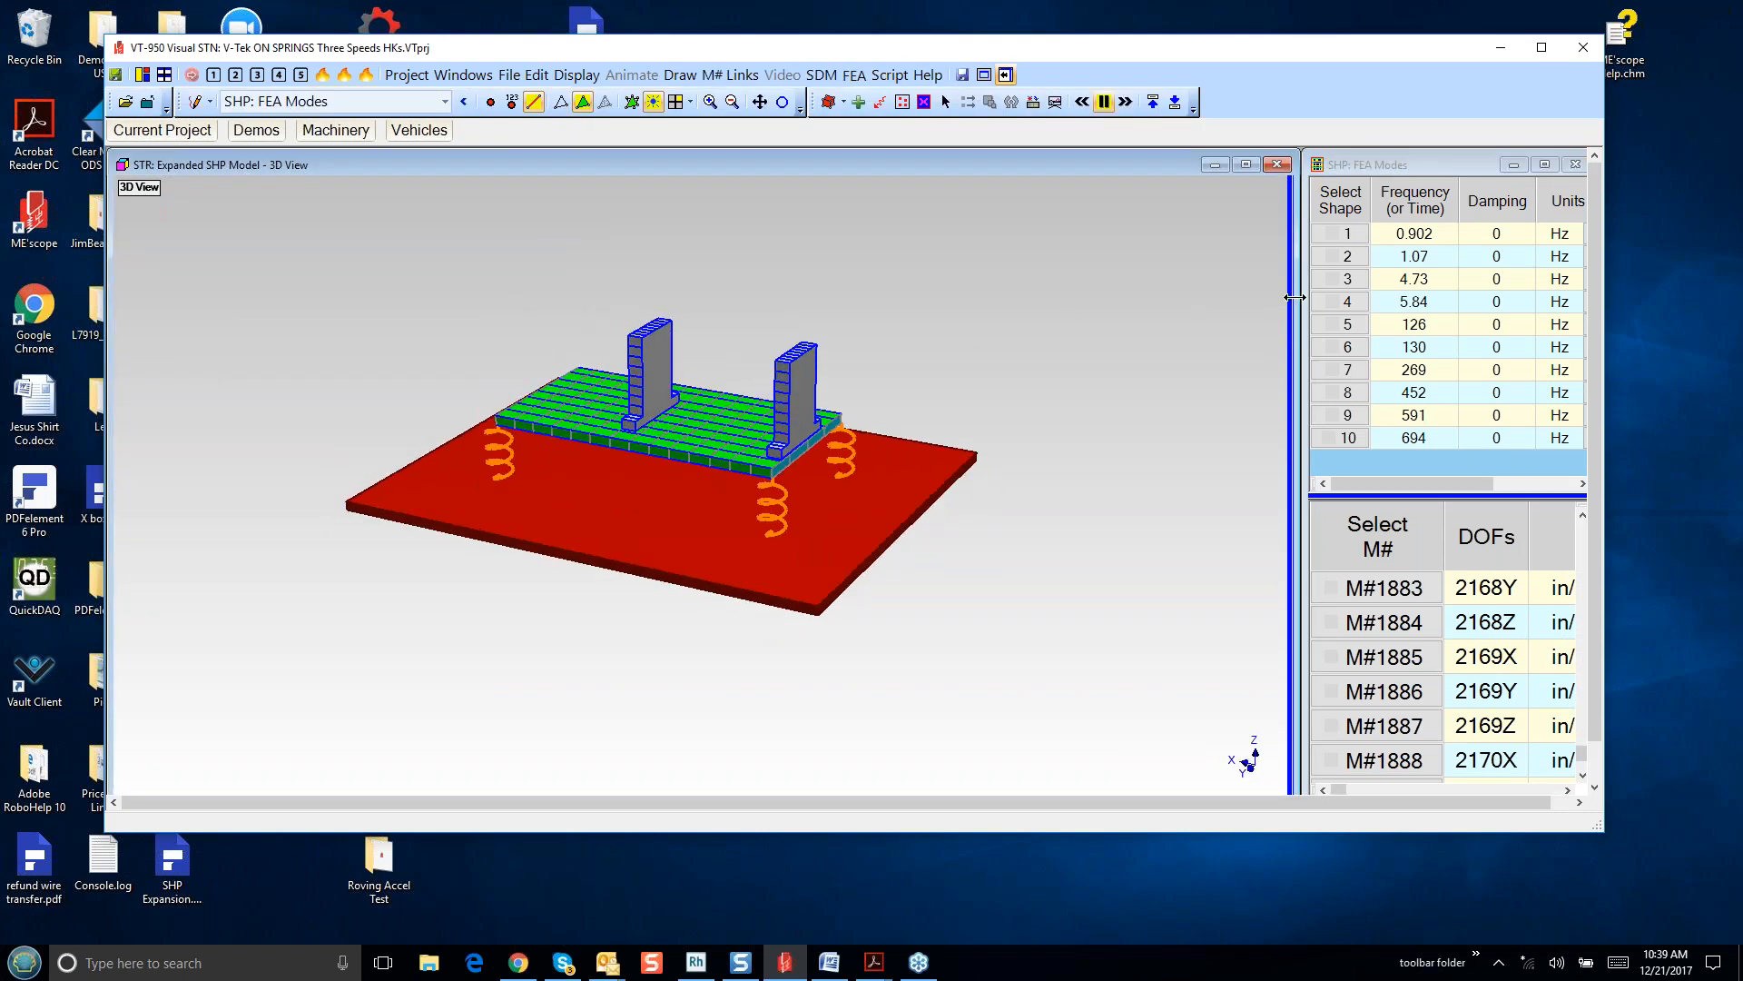
# - Reveal the SubStructure spreadsheet beside the 3D view, review its entries, and make the V-tek Rotor substructure visible
pyautogui.moveTo(1294, 297); pyautogui.dragTo(790, 282)
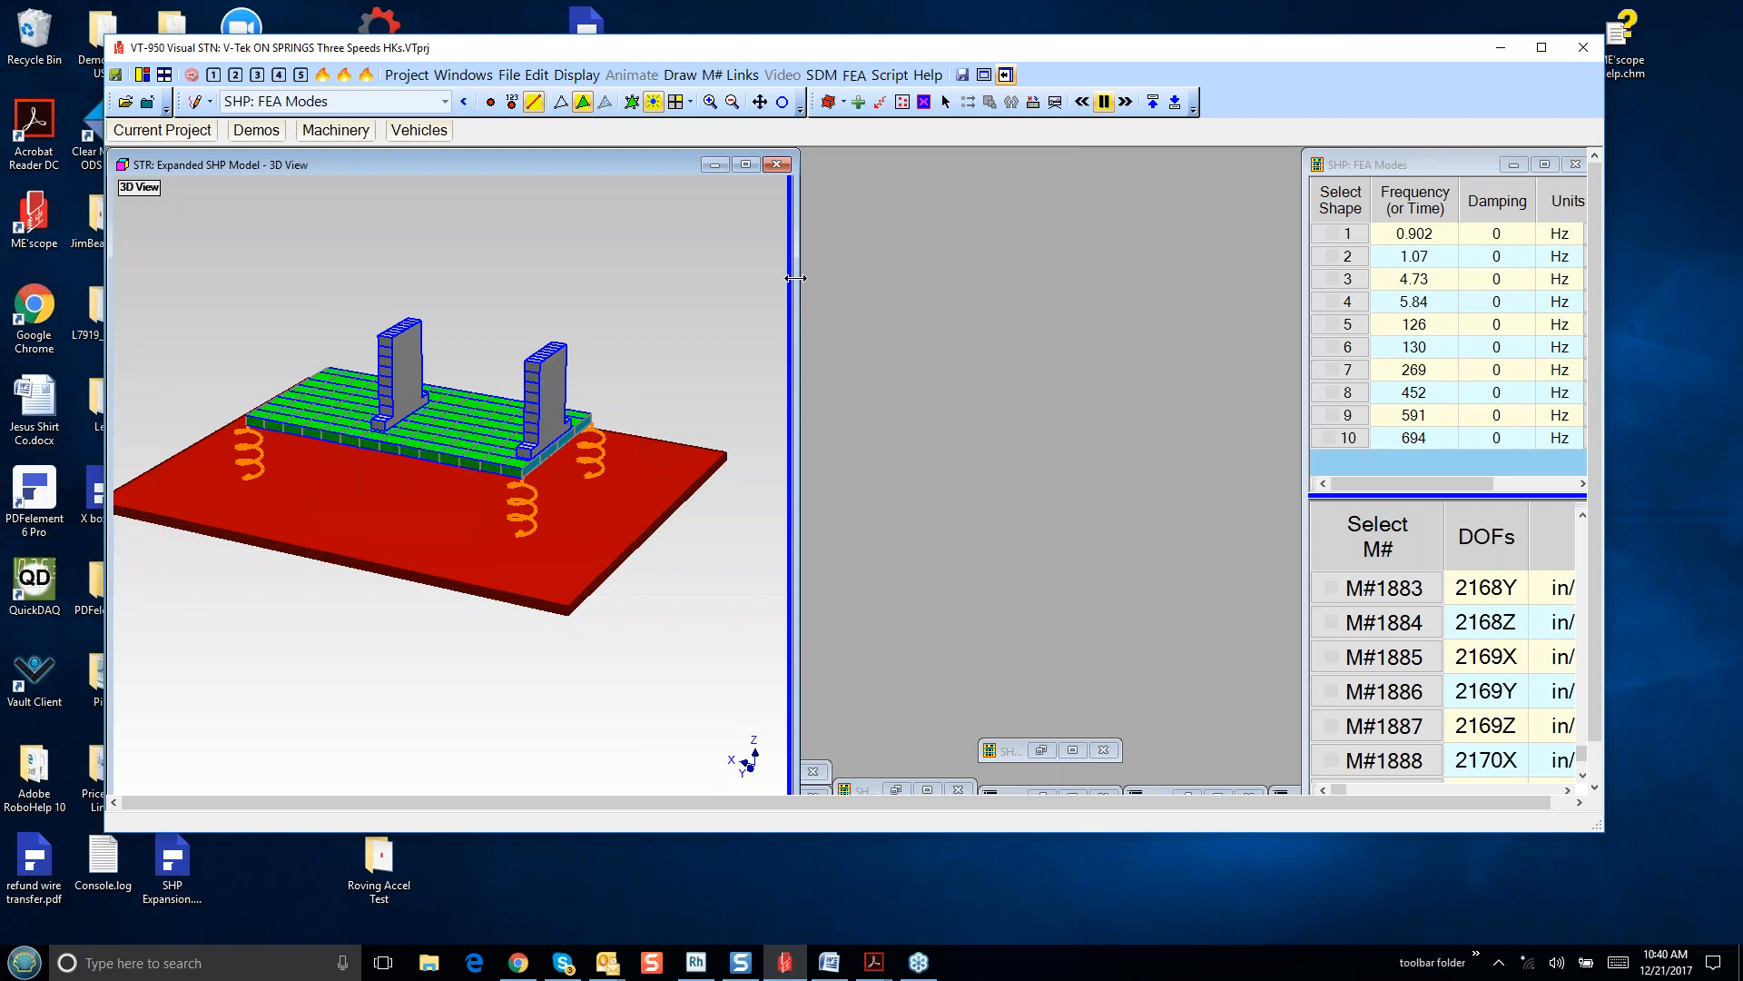
pyautogui.moveTo(796, 279)
pyautogui.mouseDown()
pyautogui.moveTo(1273, 284)
pyautogui.moveTo(796, 296)
pyautogui.mouseUp()
pyautogui.scroll(-1, 917, 545)
pyautogui.scroll(-1, 930, 539)
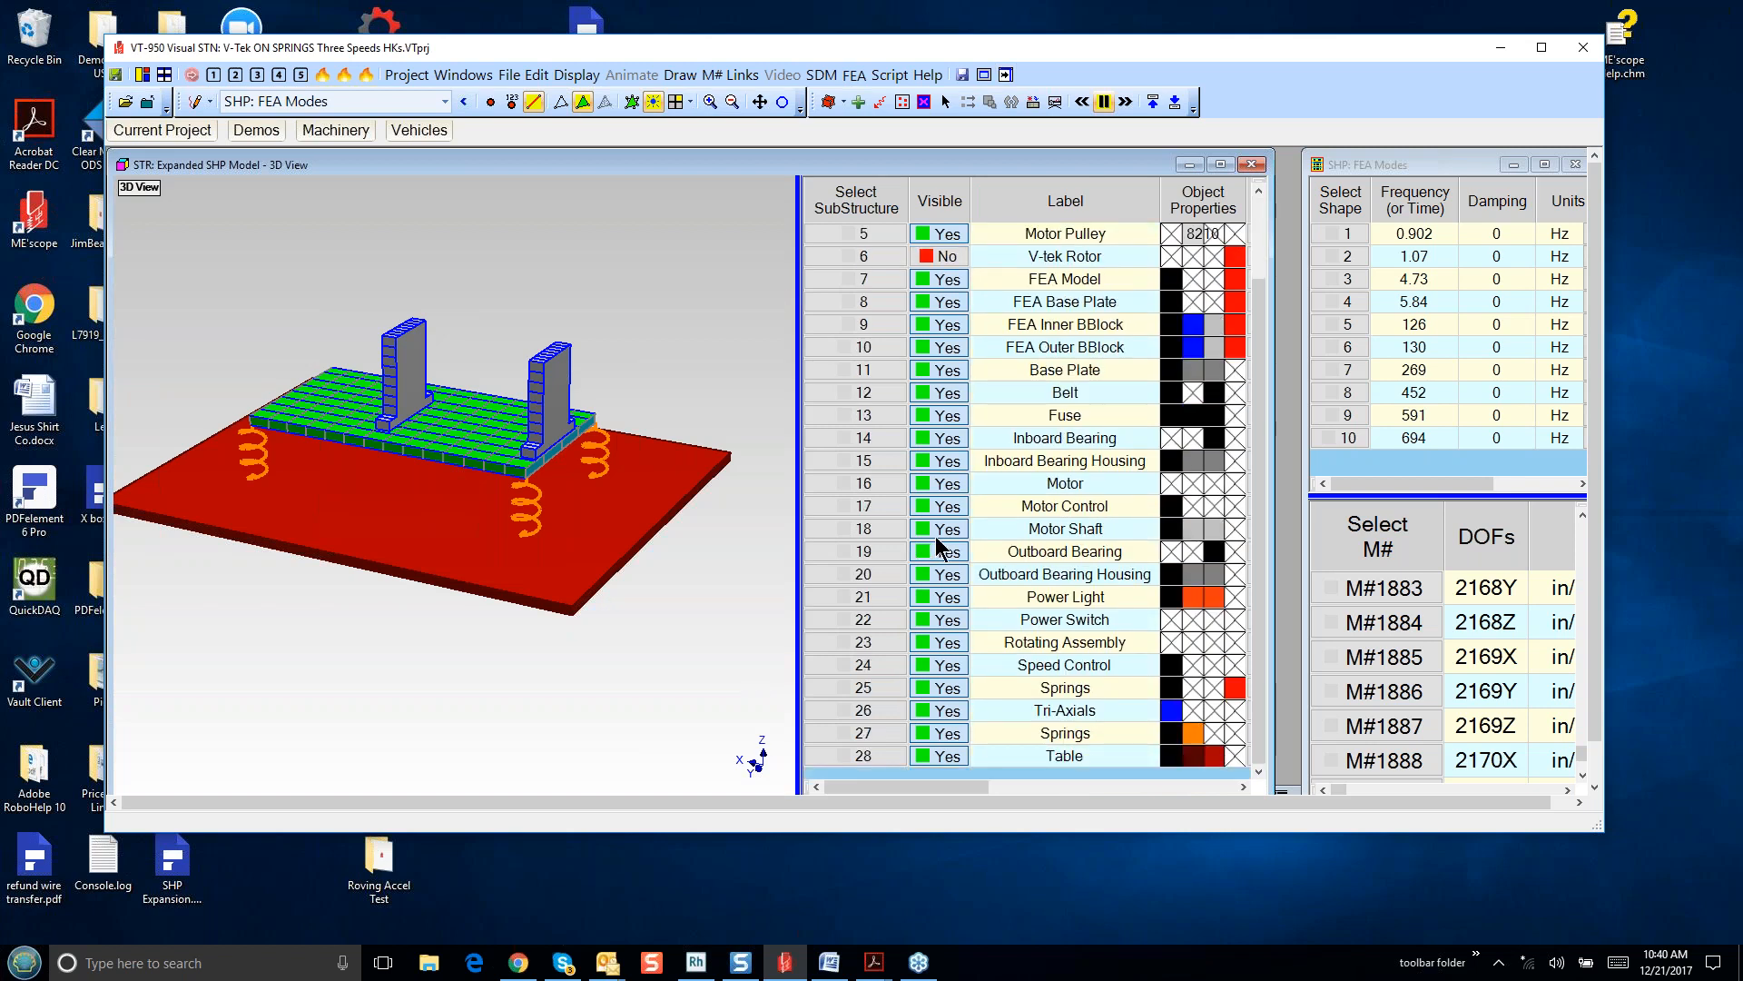
pyautogui.scroll(2, 938, 544)
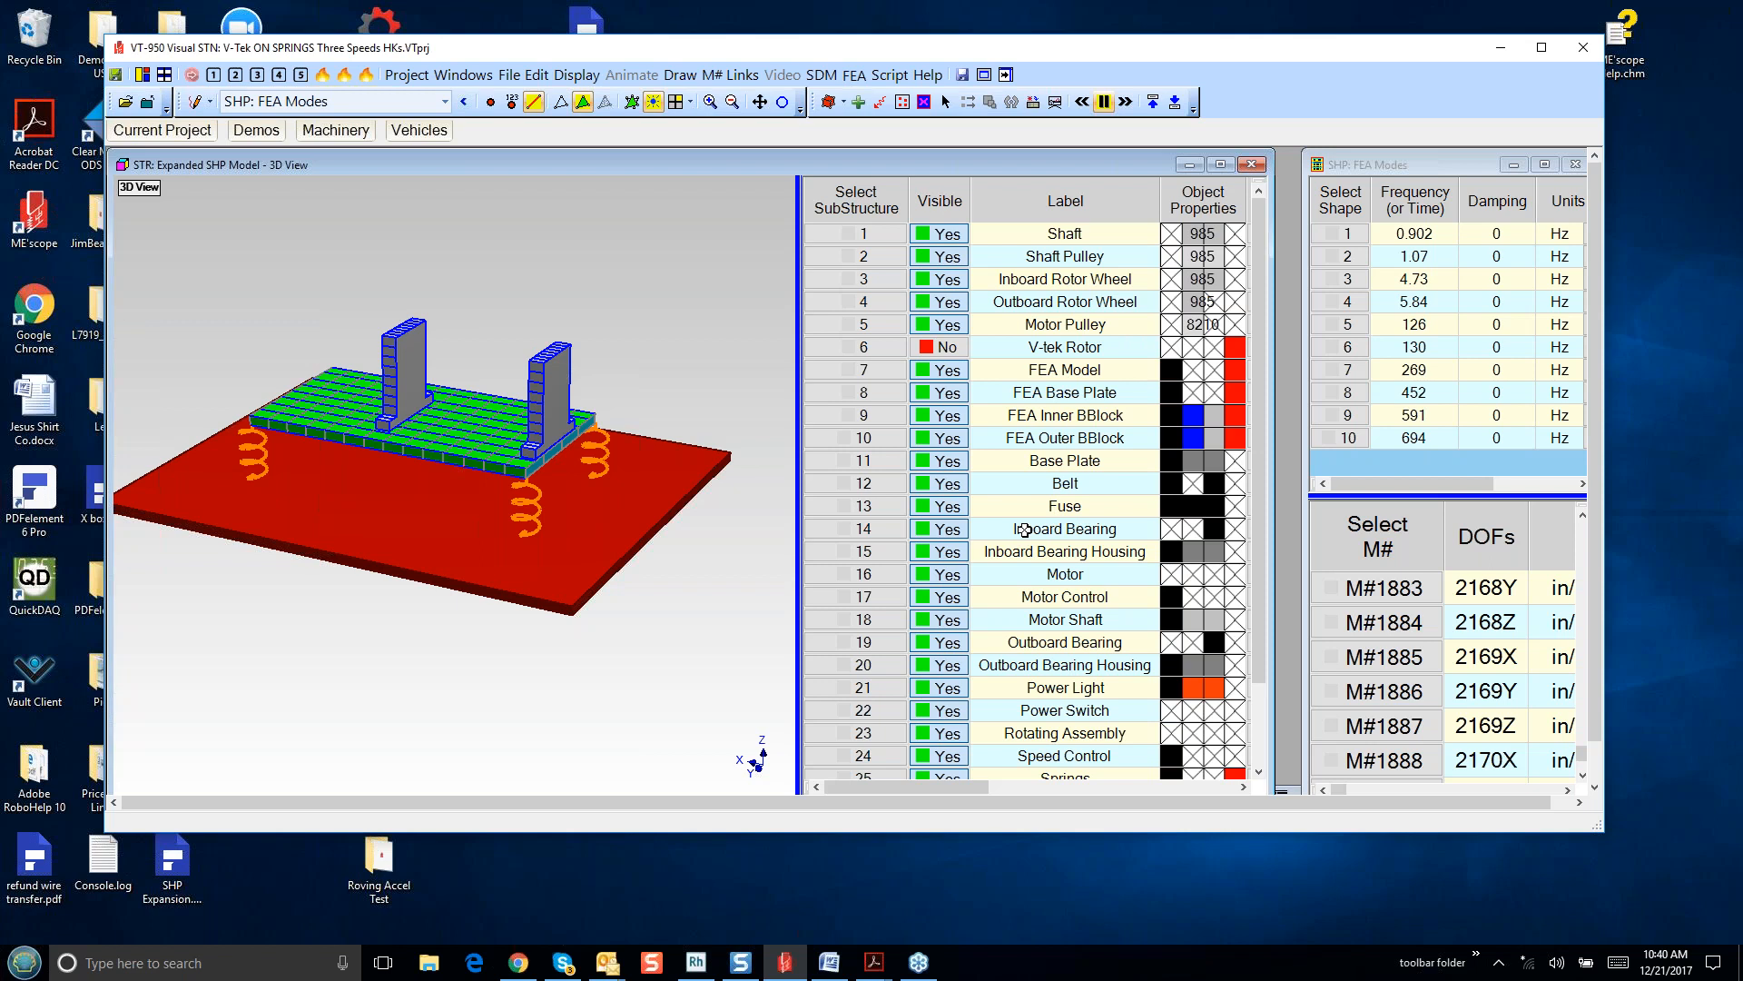
pyautogui.scroll(-1, 1025, 529)
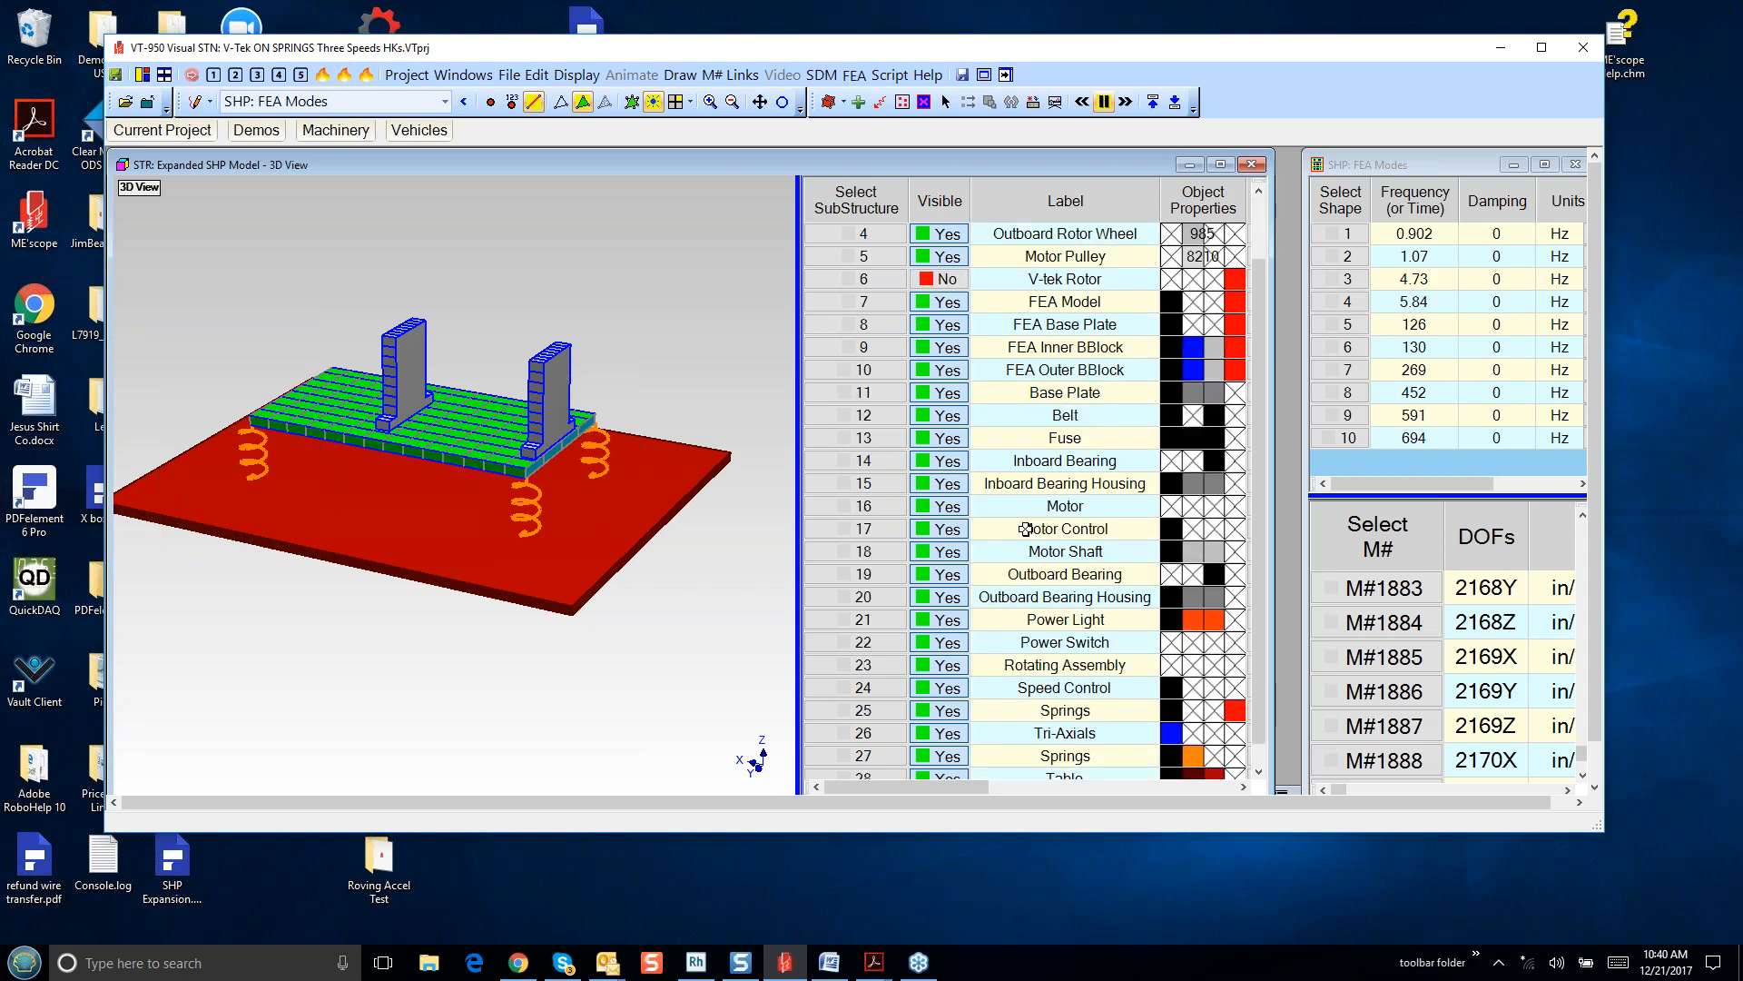
pyautogui.scroll(-1, 1025, 529)
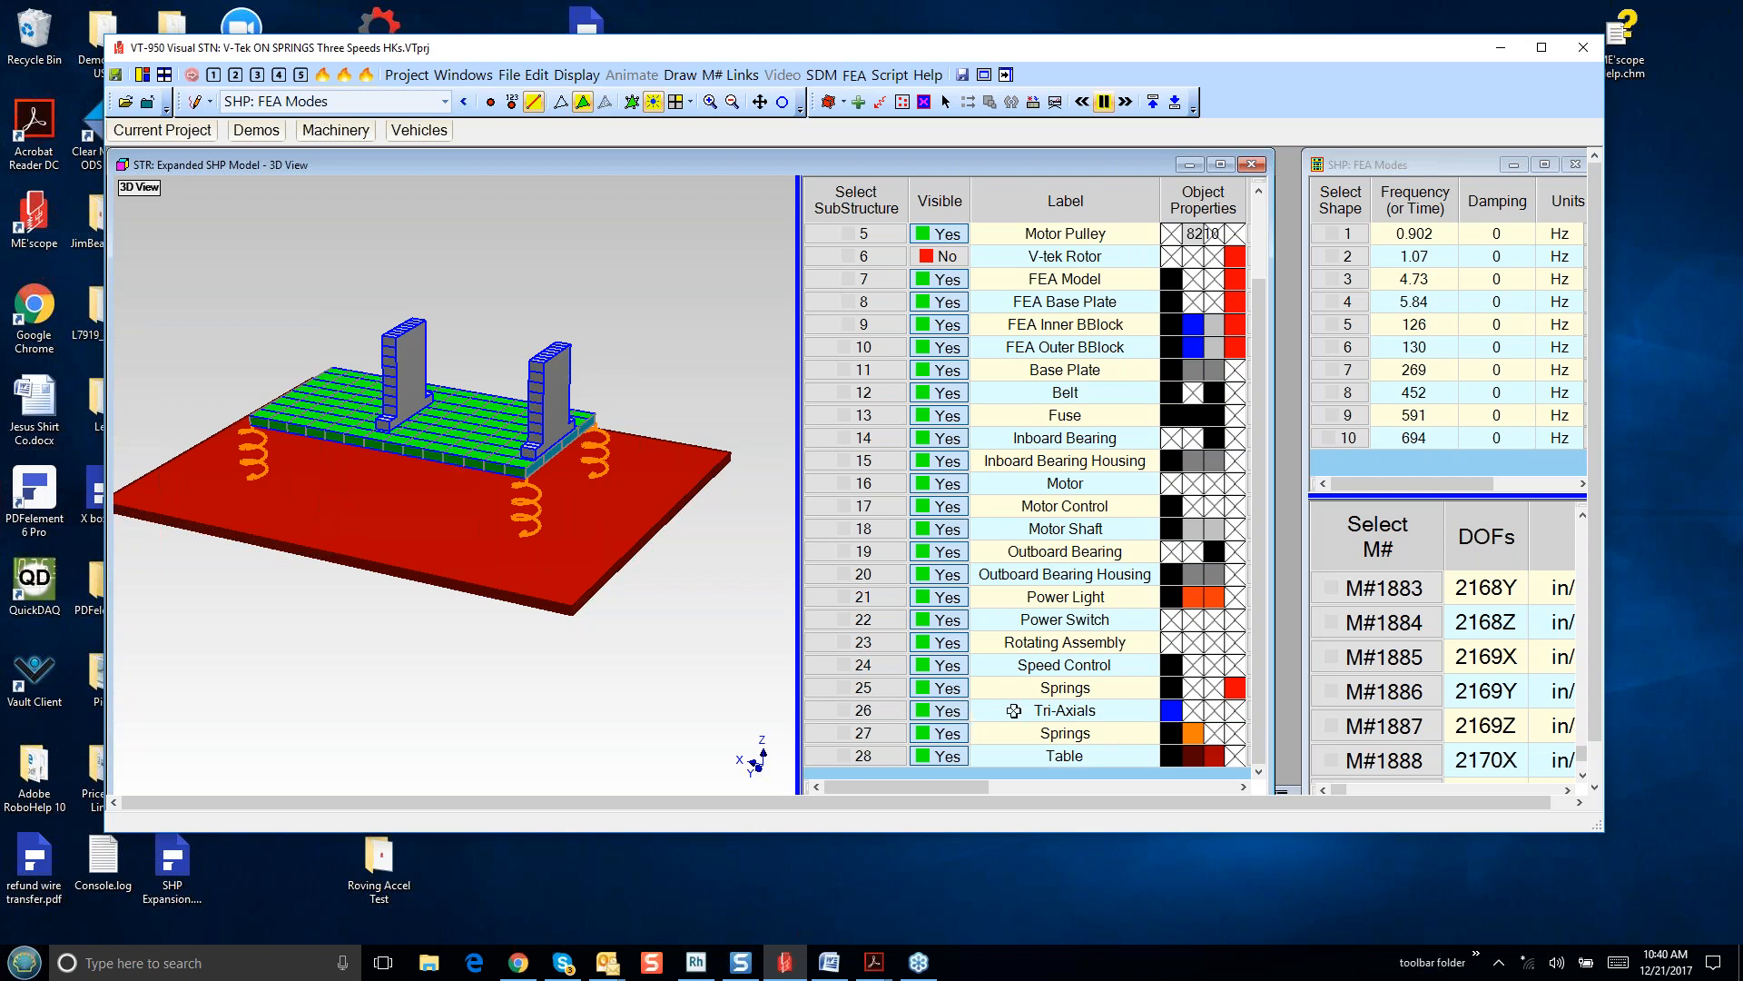
pyautogui.click(947, 260)
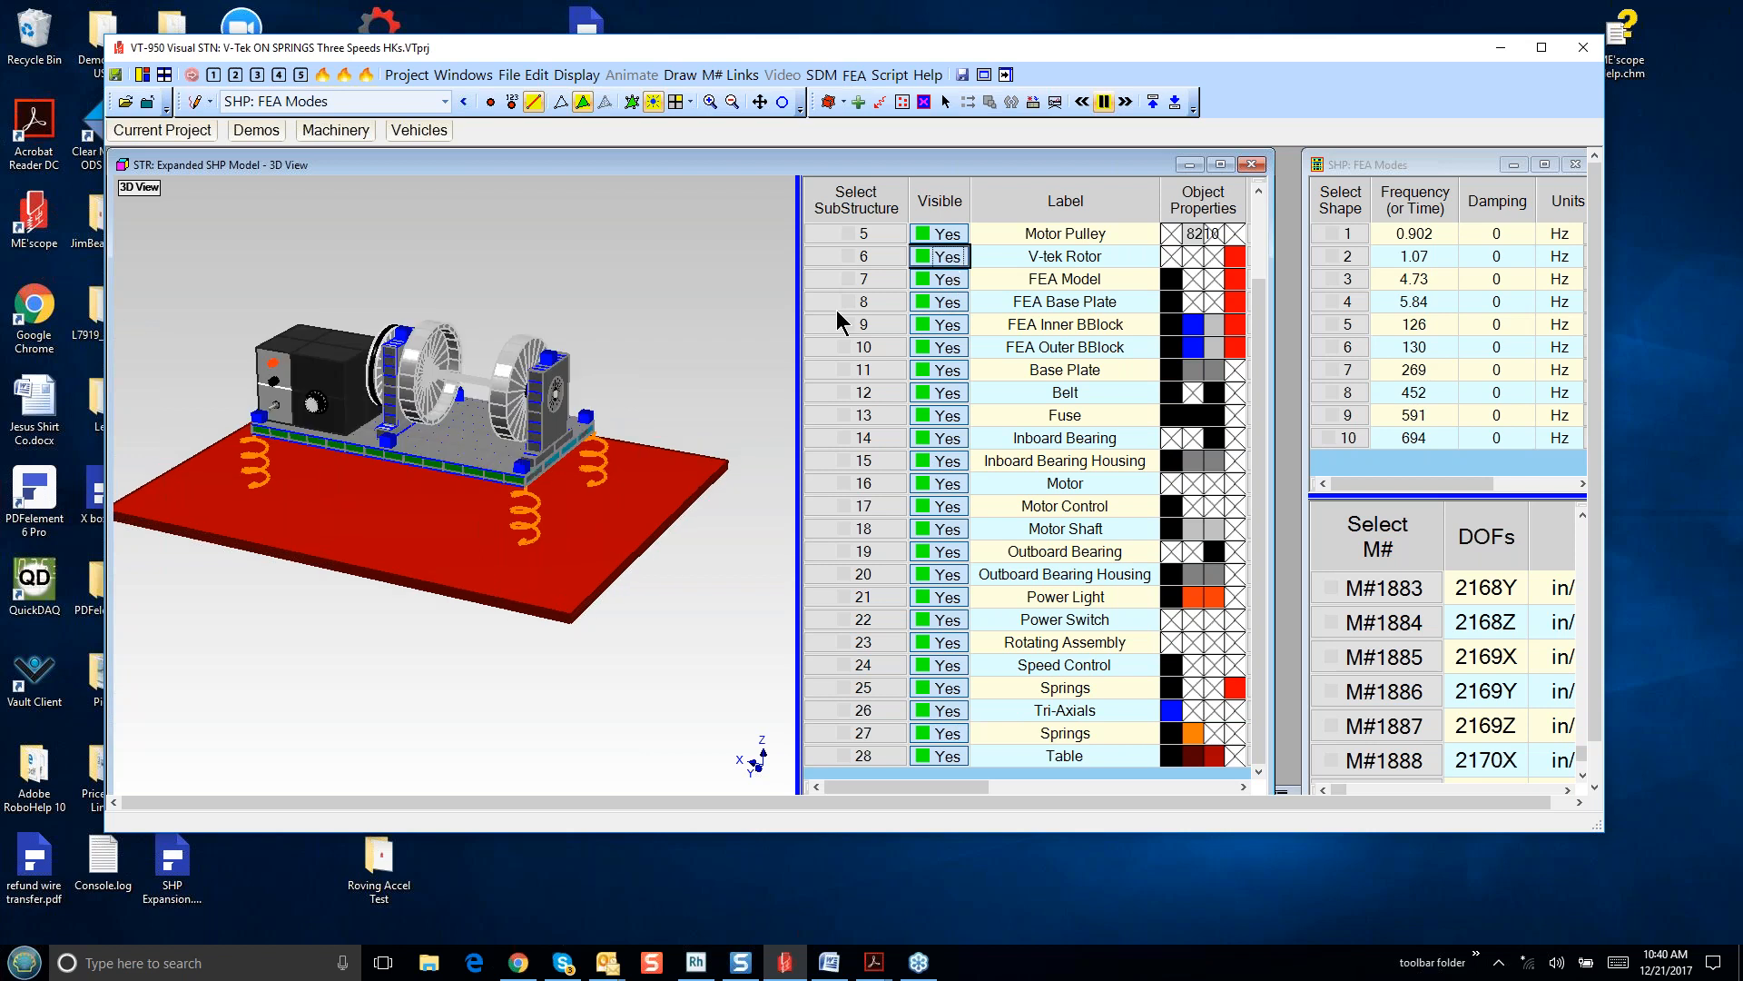
# - Select the Tri-Axials substructure and its M#s in SHP: FEA Modes, and examine the M# link labels in the widened 3D view
pyautogui.moveTo(757, 361)
pyautogui.mouseDown()
pyautogui.moveTo(724, 380)
pyautogui.moveTo(727, 365)
pyautogui.mouseUp()
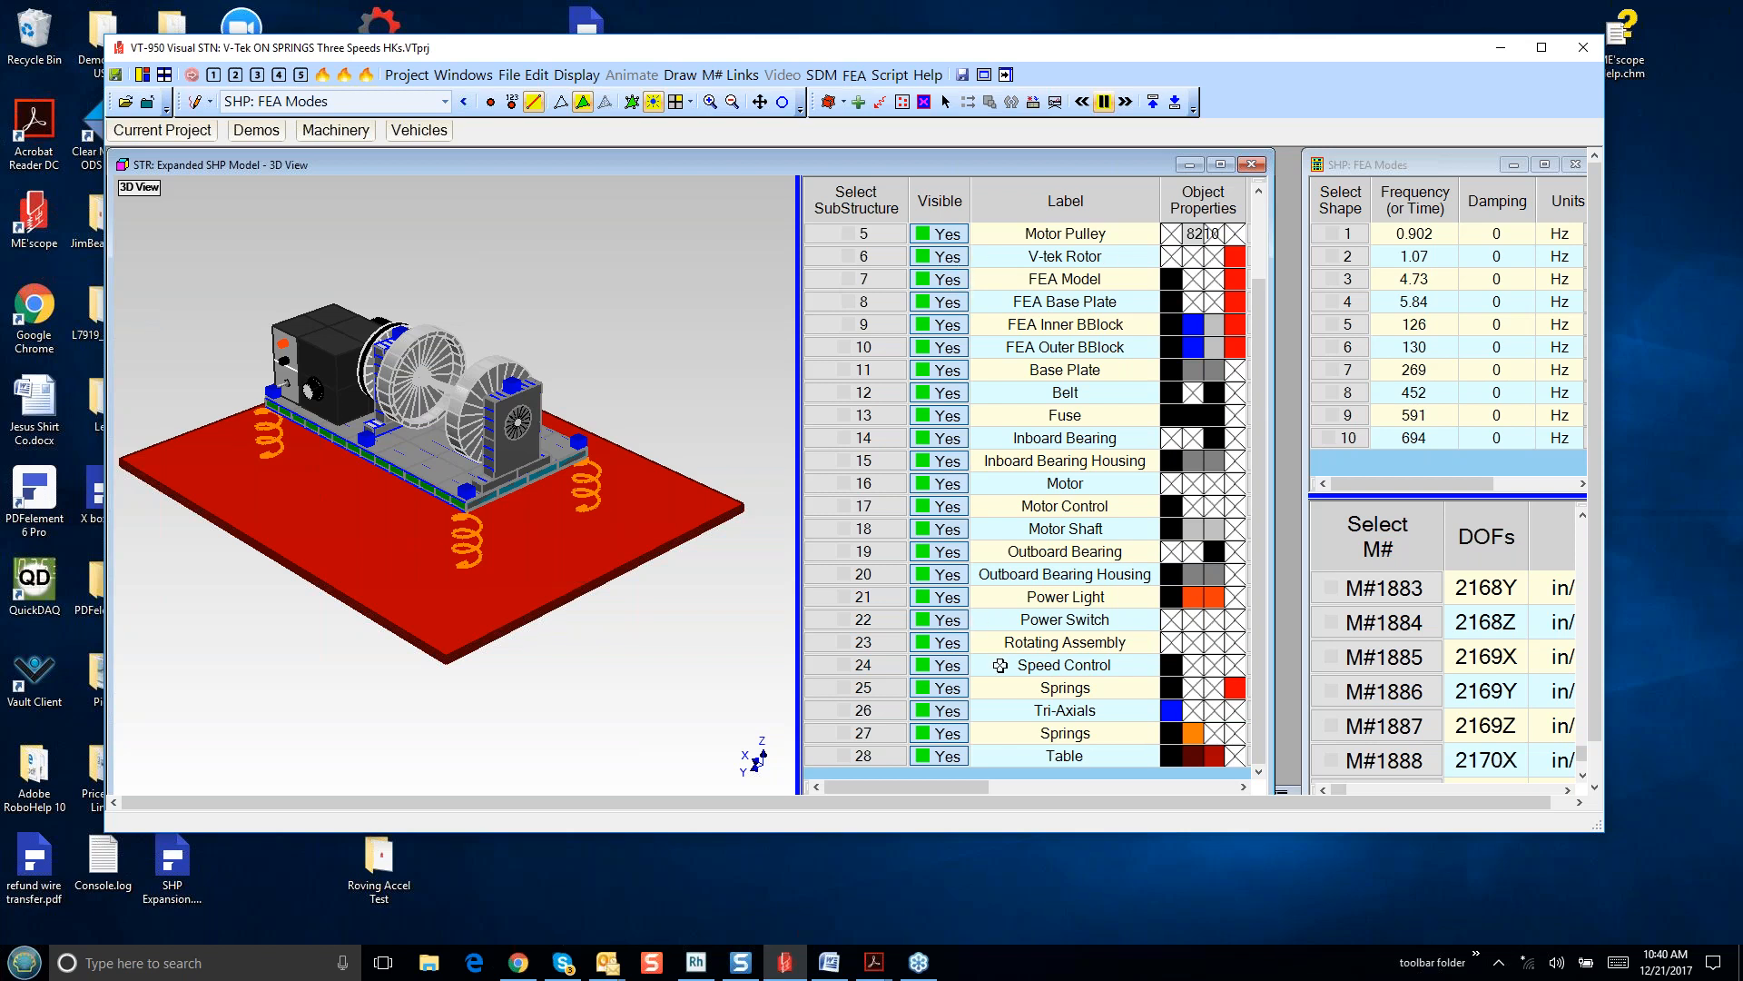
pyautogui.click(847, 709)
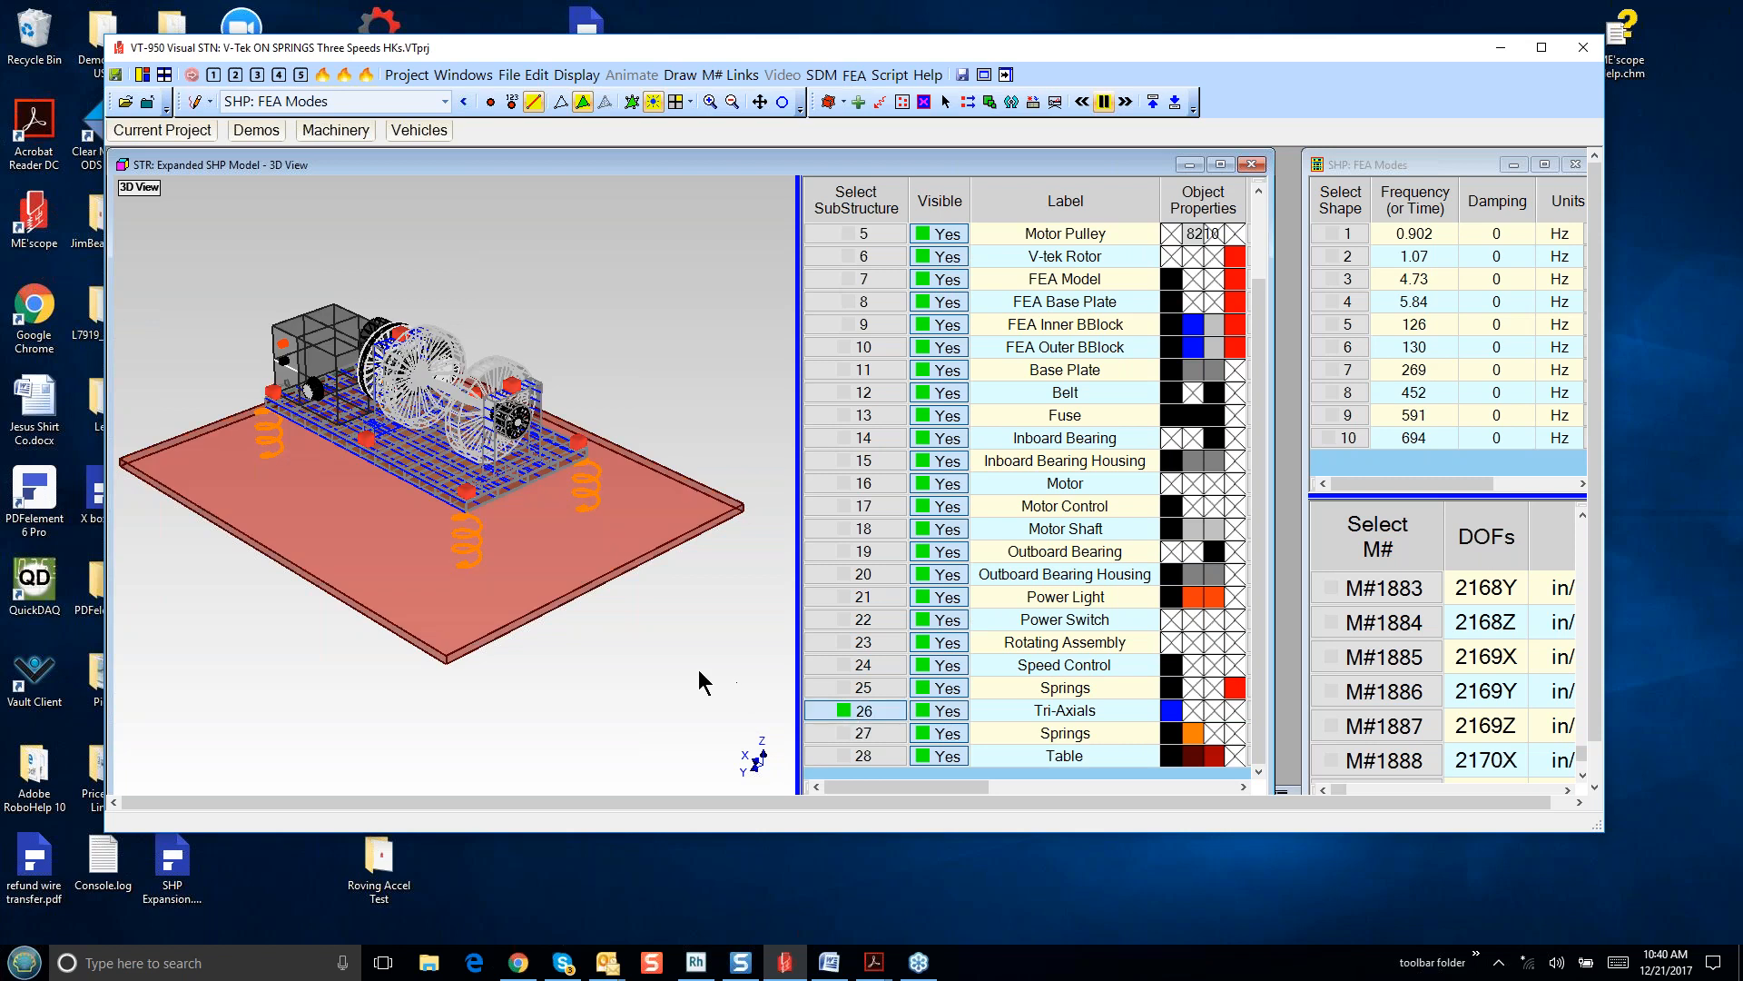
pyautogui.moveTo(722, 672)
pyautogui.mouseDown()
pyautogui.moveTo(748, 671)
pyautogui.moveTo(699, 666)
pyautogui.mouseUp()
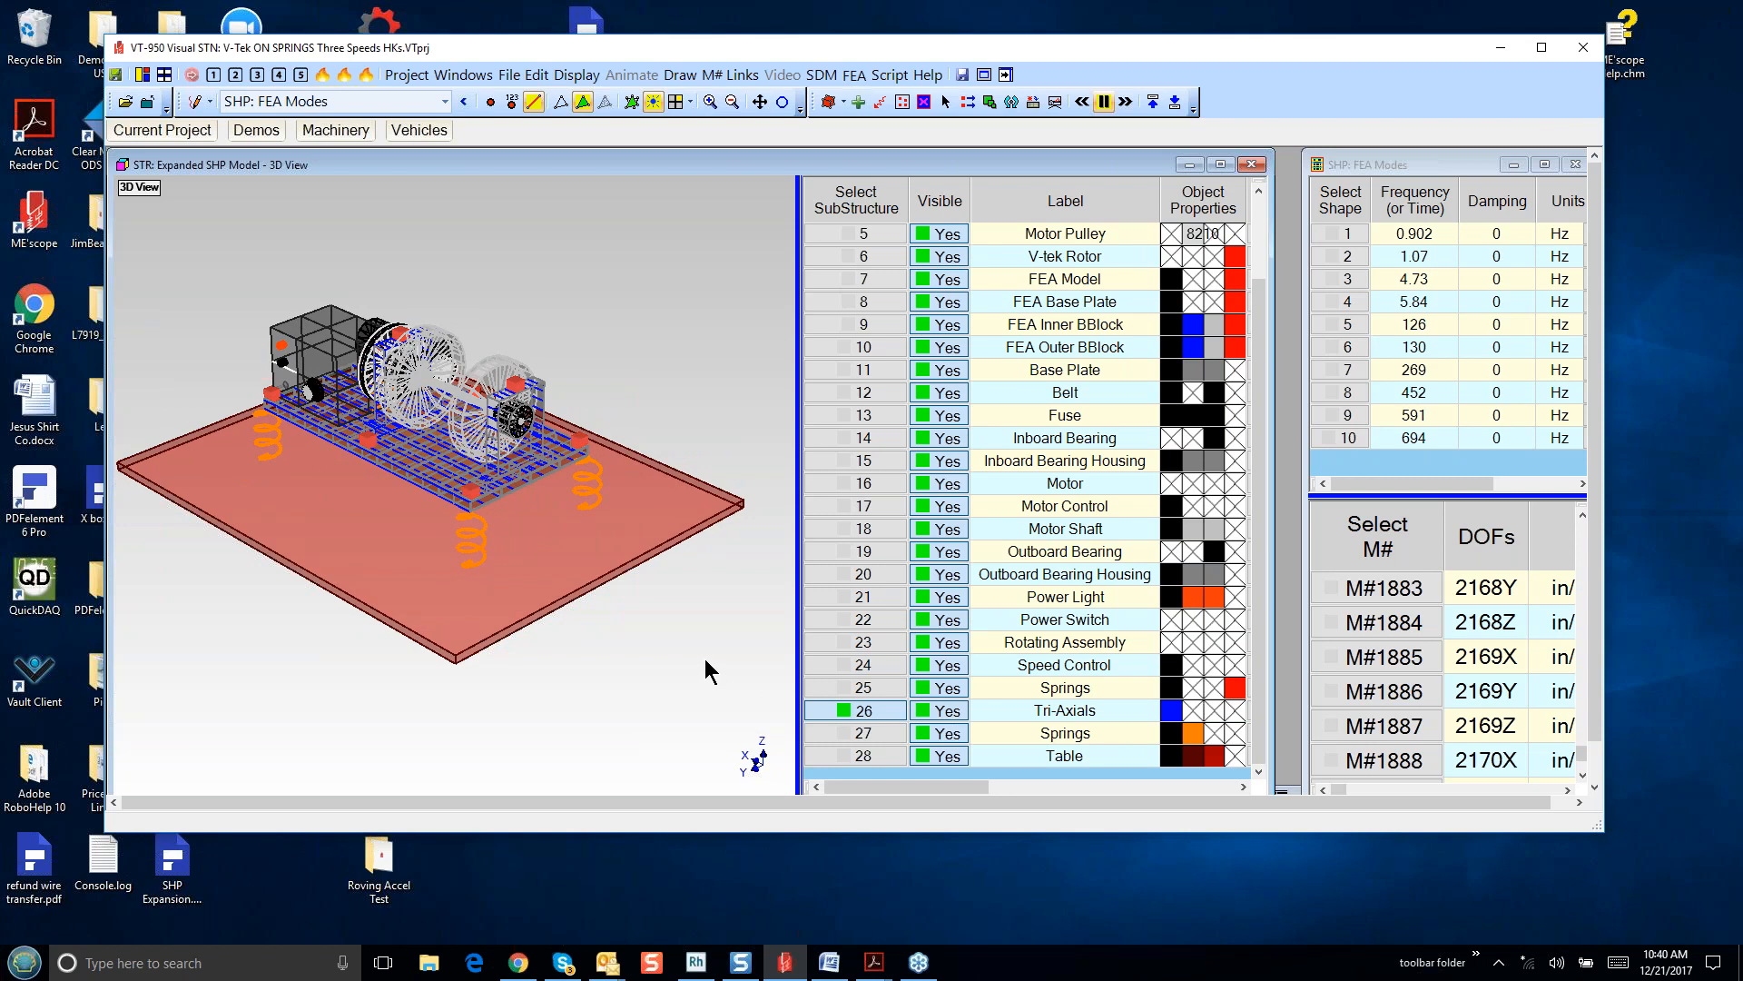
pyautogui.rightClick(687, 277)
pyautogui.moveTo(735, 375)
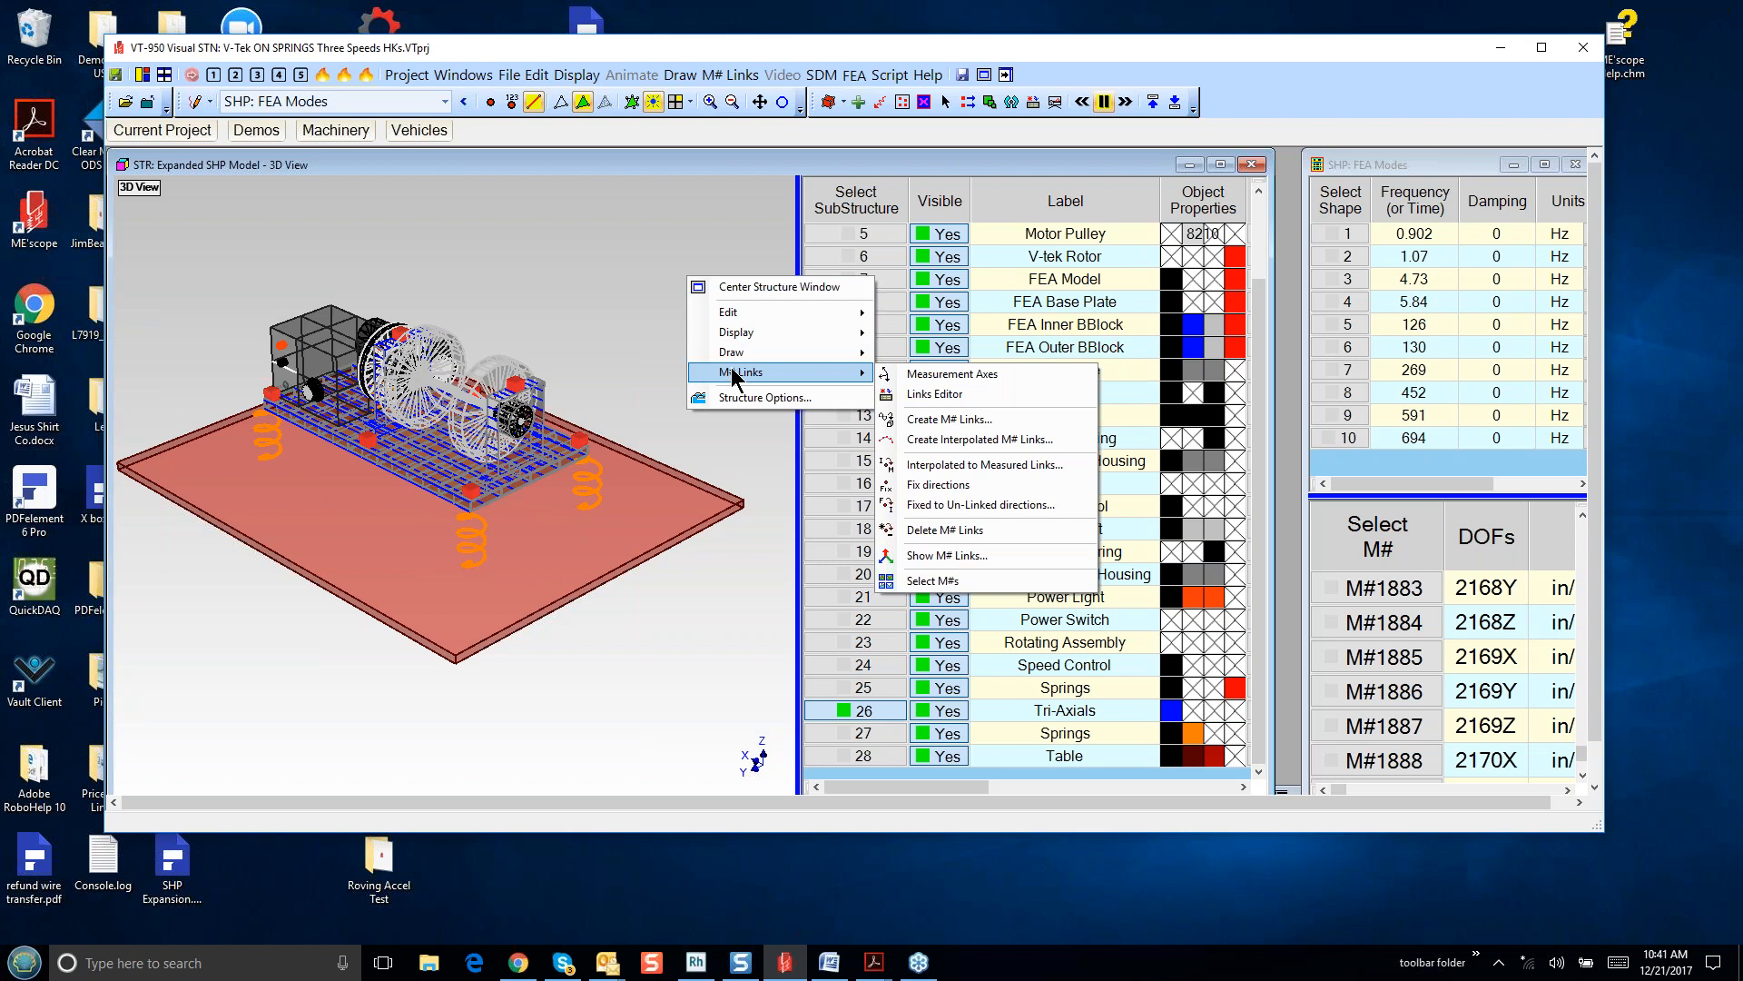
pyautogui.click(978, 583)
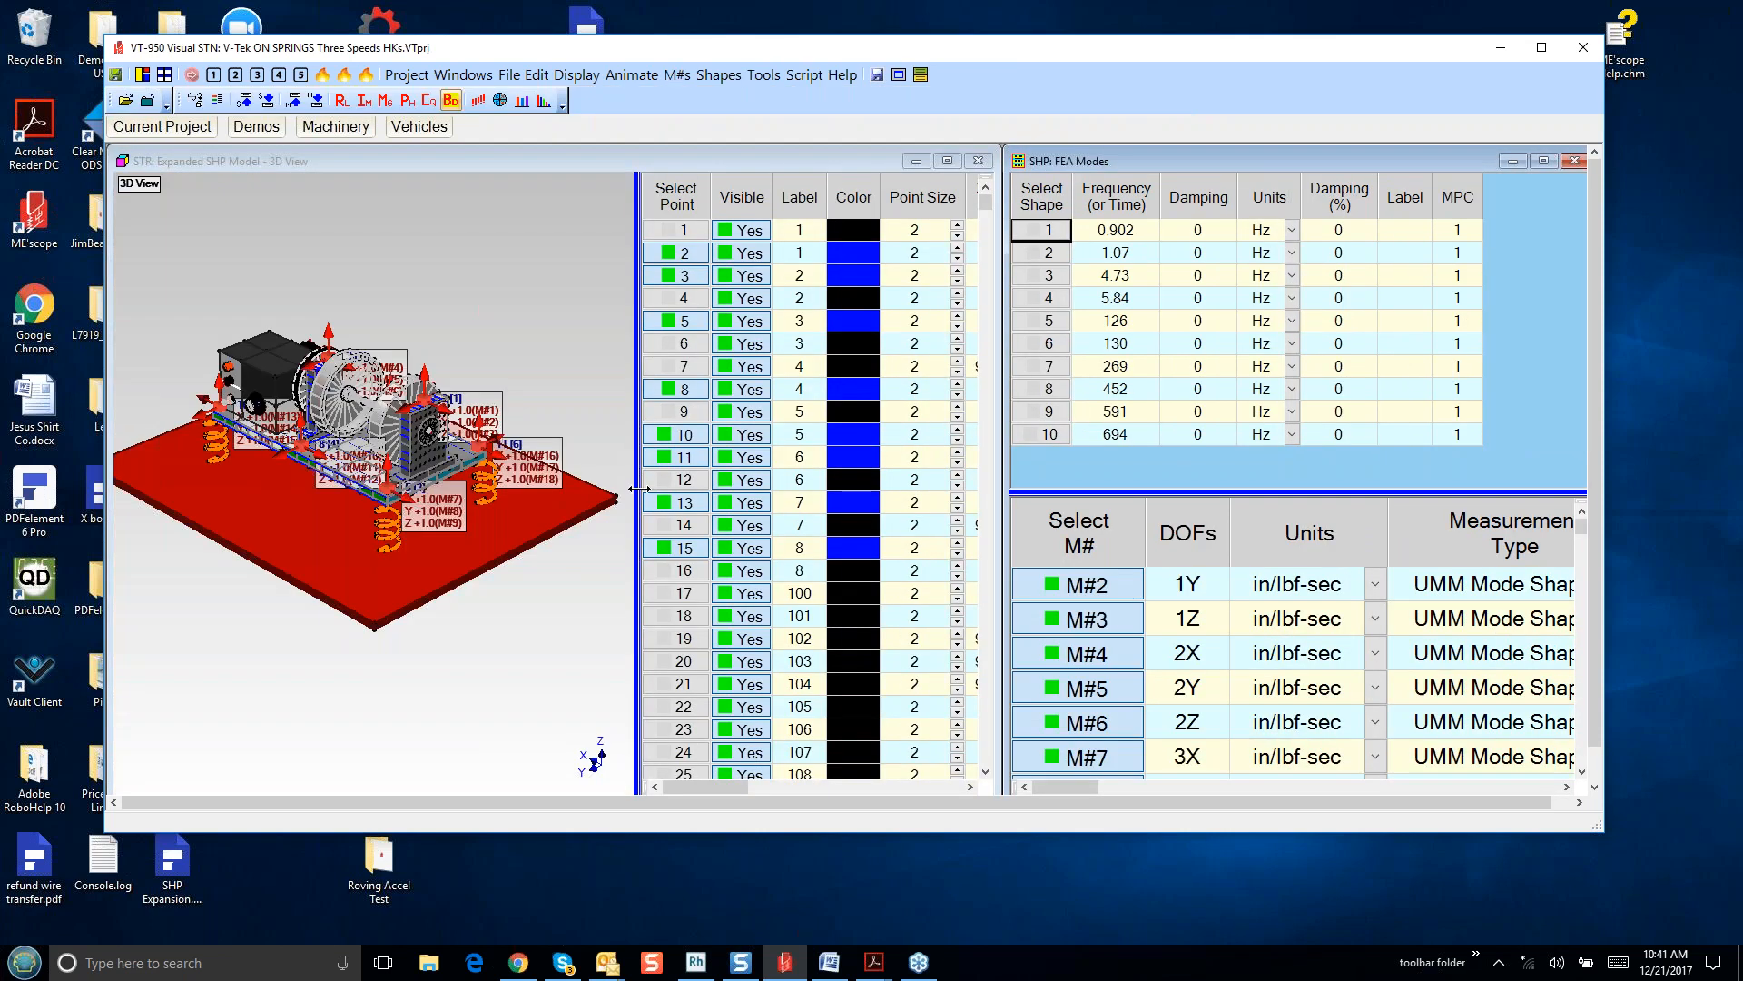
pyautogui.moveTo(636, 465); pyautogui.dragTo(860, 465)
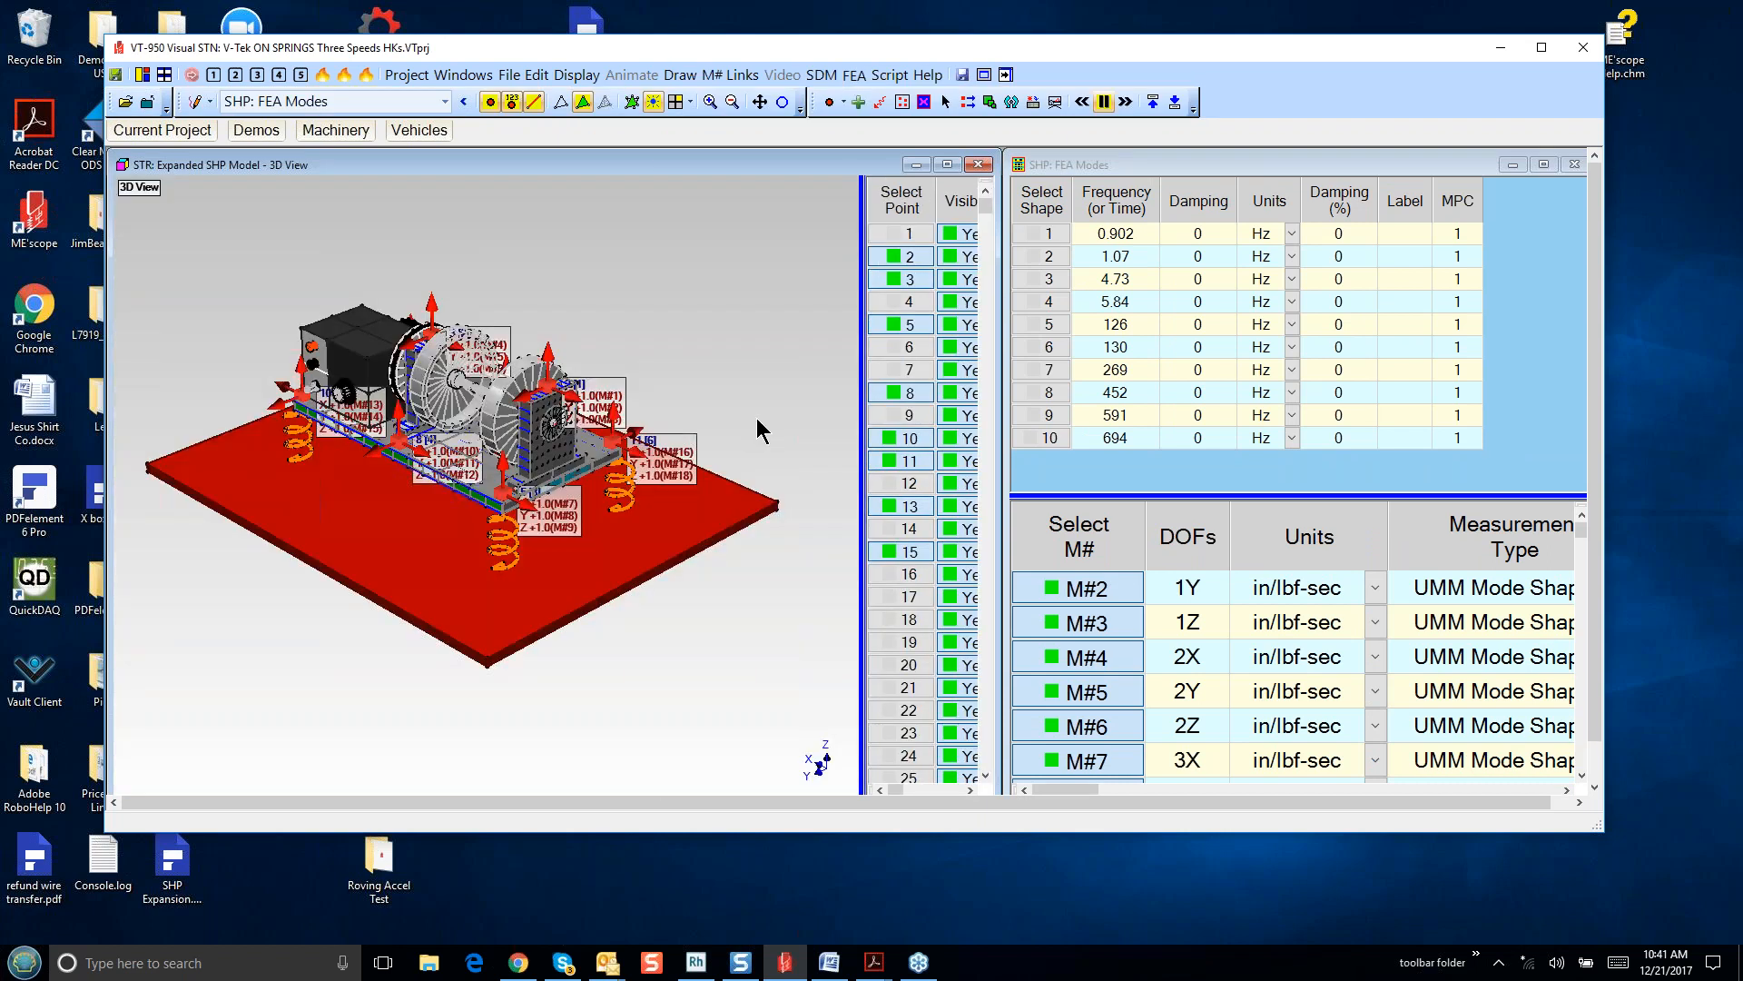
pyautogui.moveTo(757, 439); pyautogui.dragTo(669, 467)
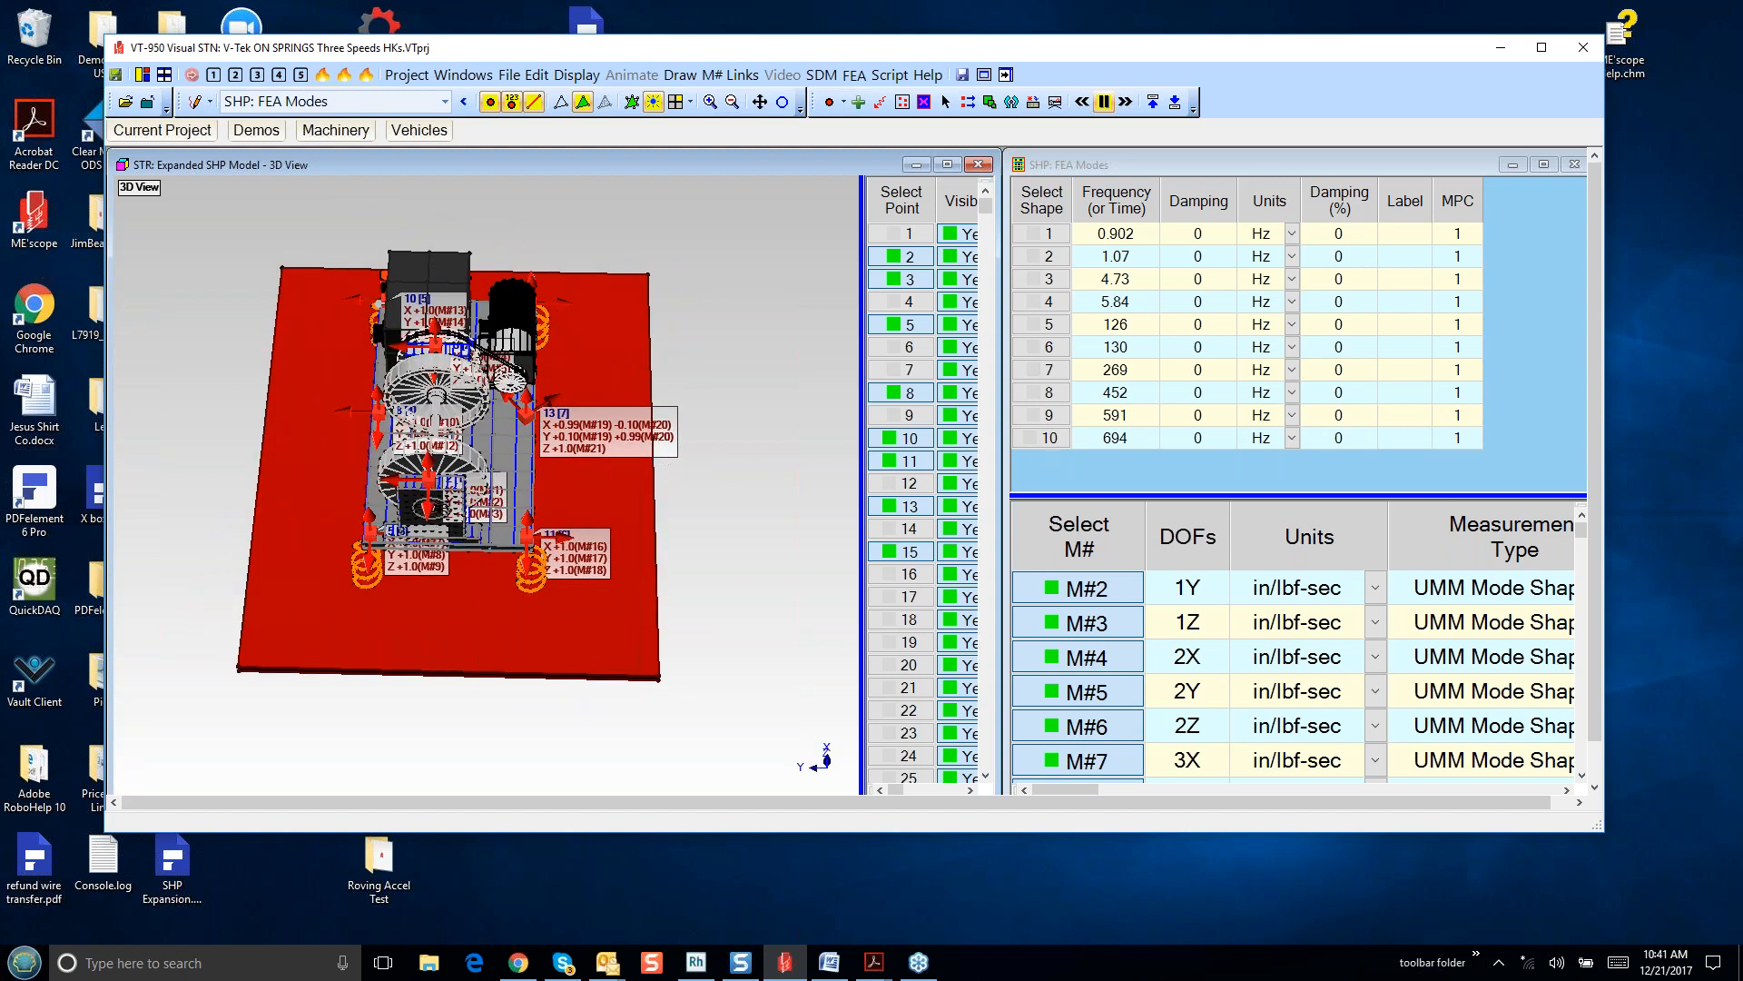
# - Center the FEA Modes shape table, enlarge its M#s spreadsheet, and review which M#s are selected
pyautogui.rightClick(1179, 210)
pyautogui.click(1203, 223)
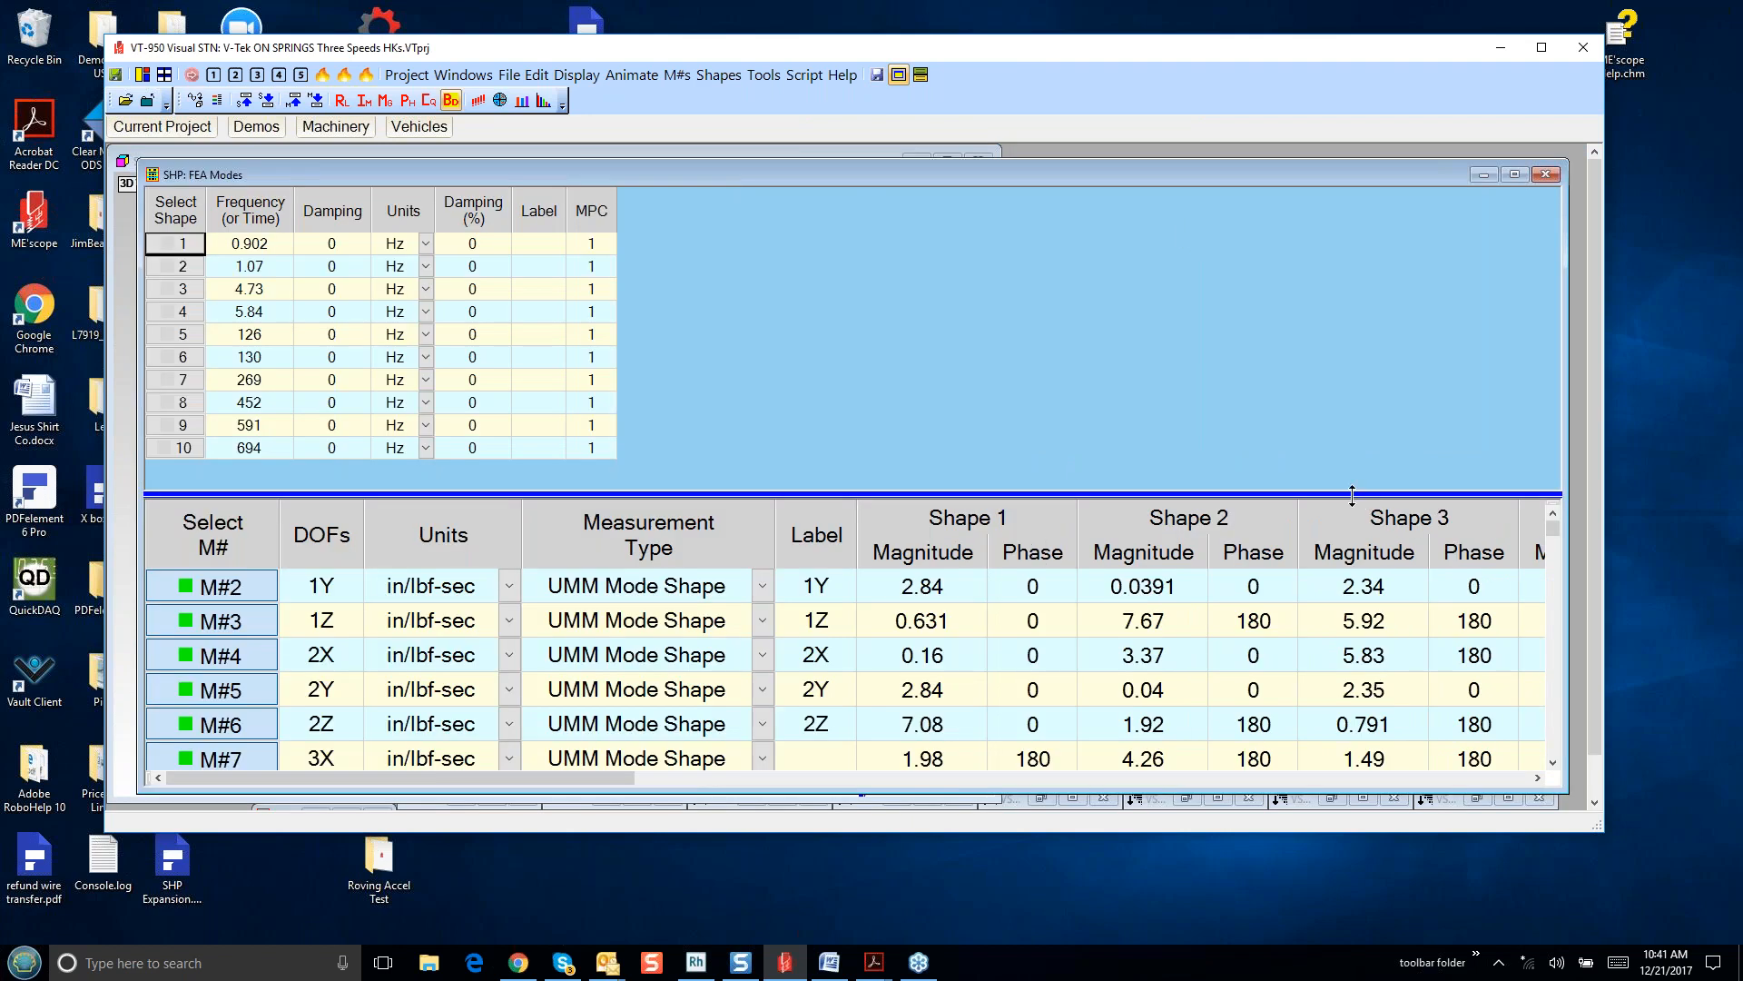
pyautogui.moveTo(1353, 493); pyautogui.dragTo(1373, 367)
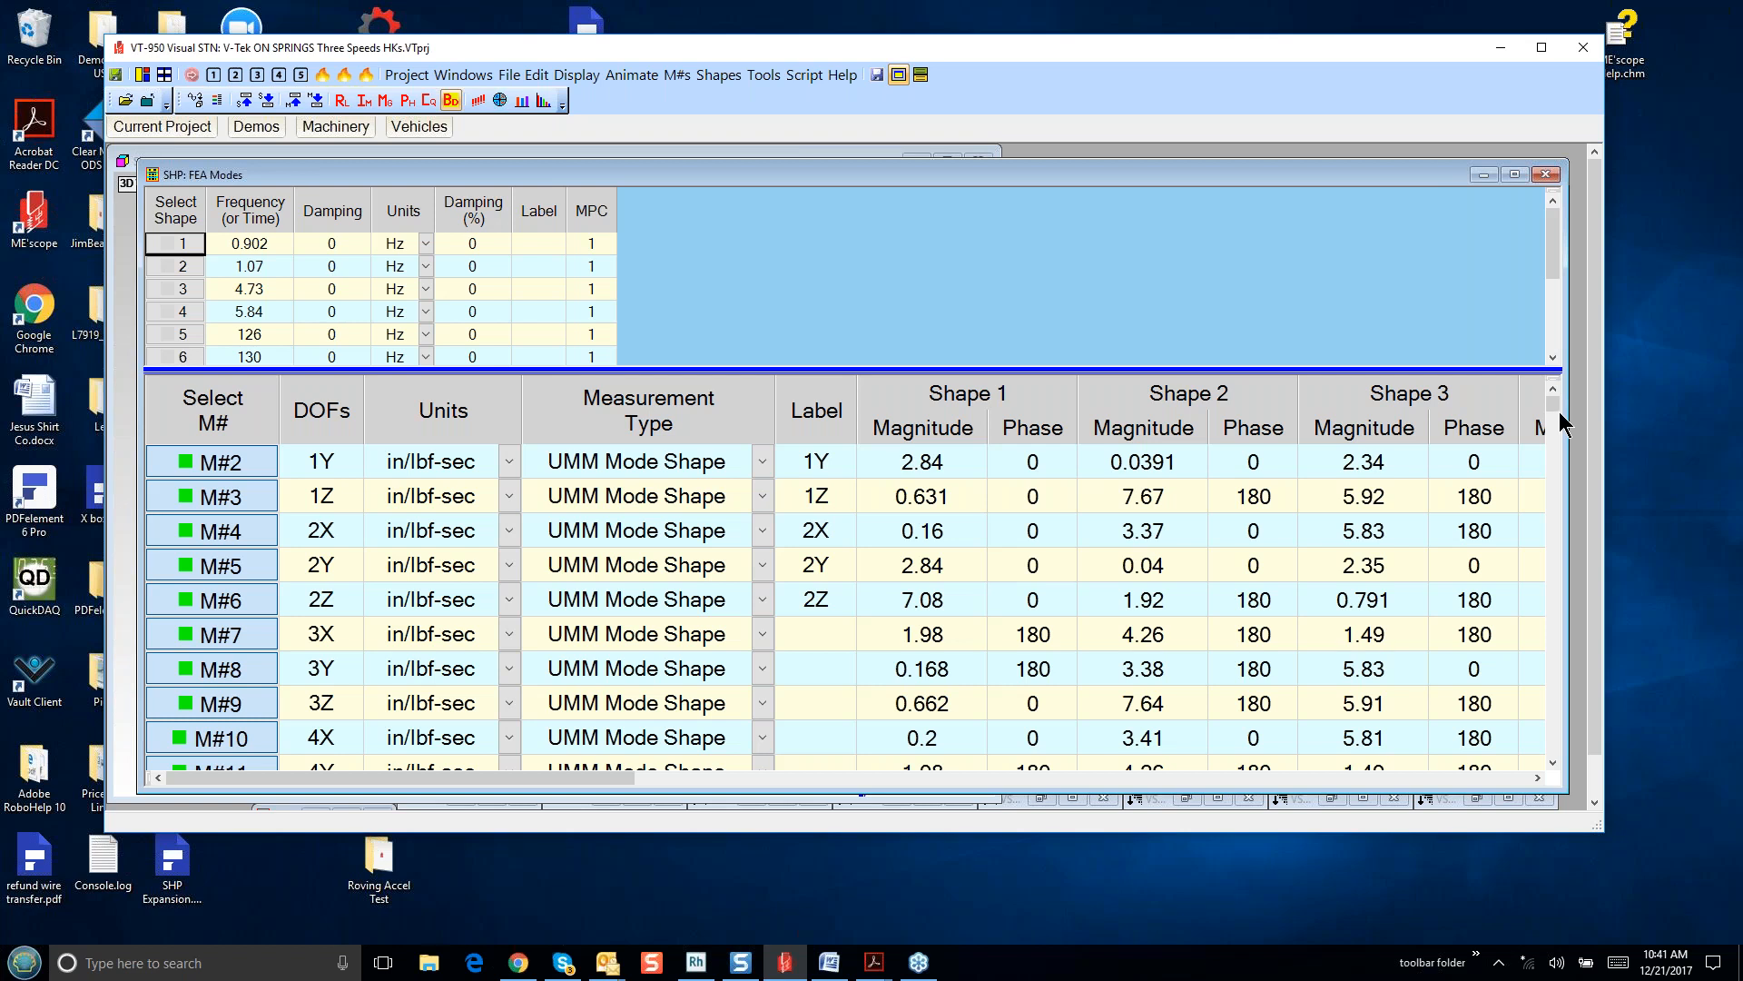
pyautogui.moveTo(1552, 403)
pyautogui.mouseDown()
pyautogui.moveTo(1564, 771)
pyautogui.moveTo(1563, 419)
pyautogui.mouseUp()
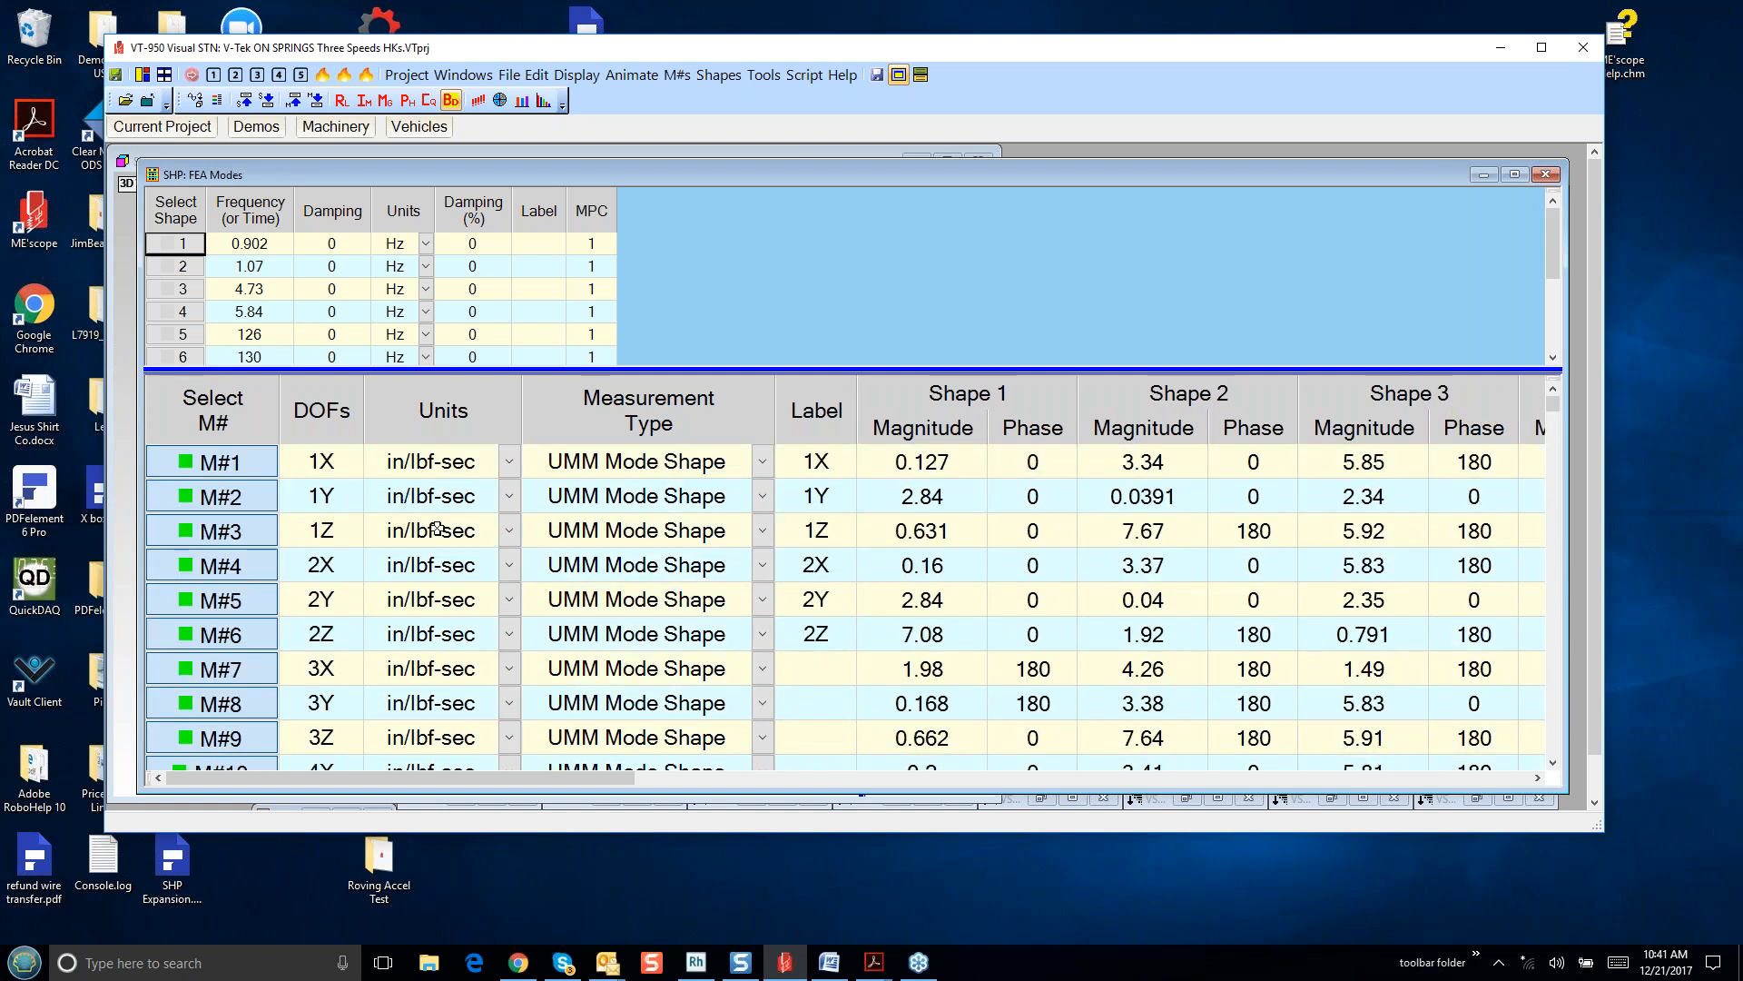
pyautogui.scroll(-3, 443, 535)
pyautogui.scroll(-4, 443, 534)
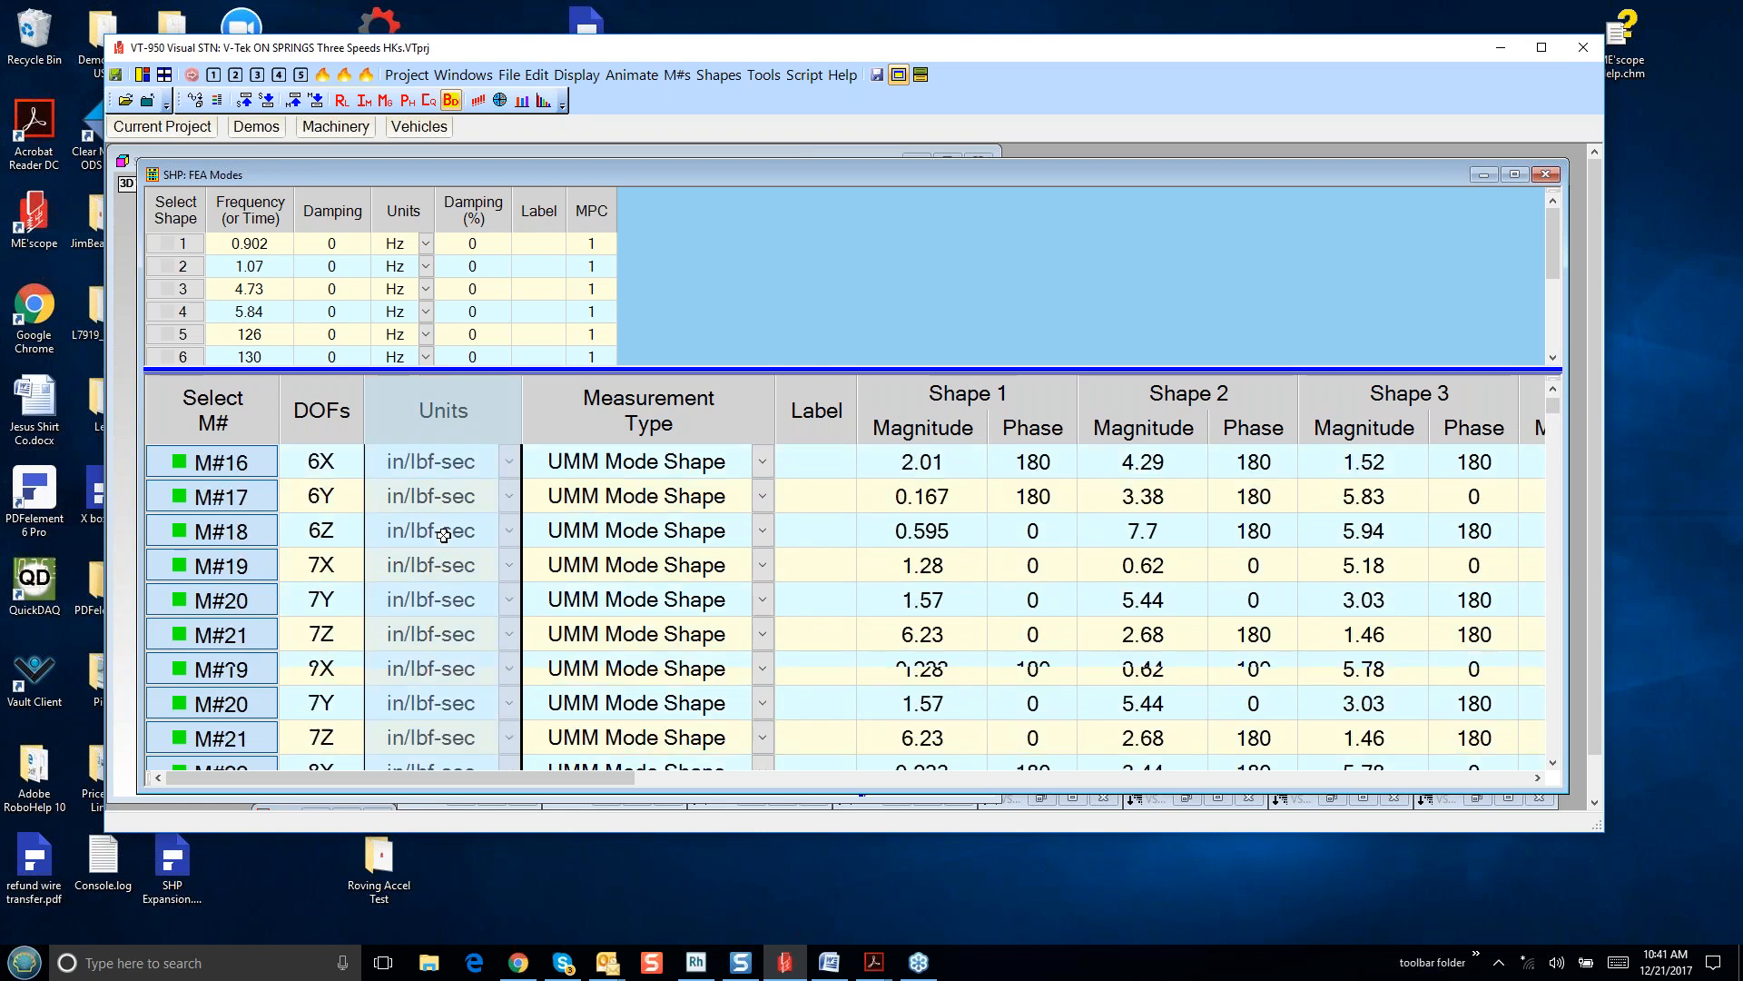
pyautogui.scroll(1, 443, 535)
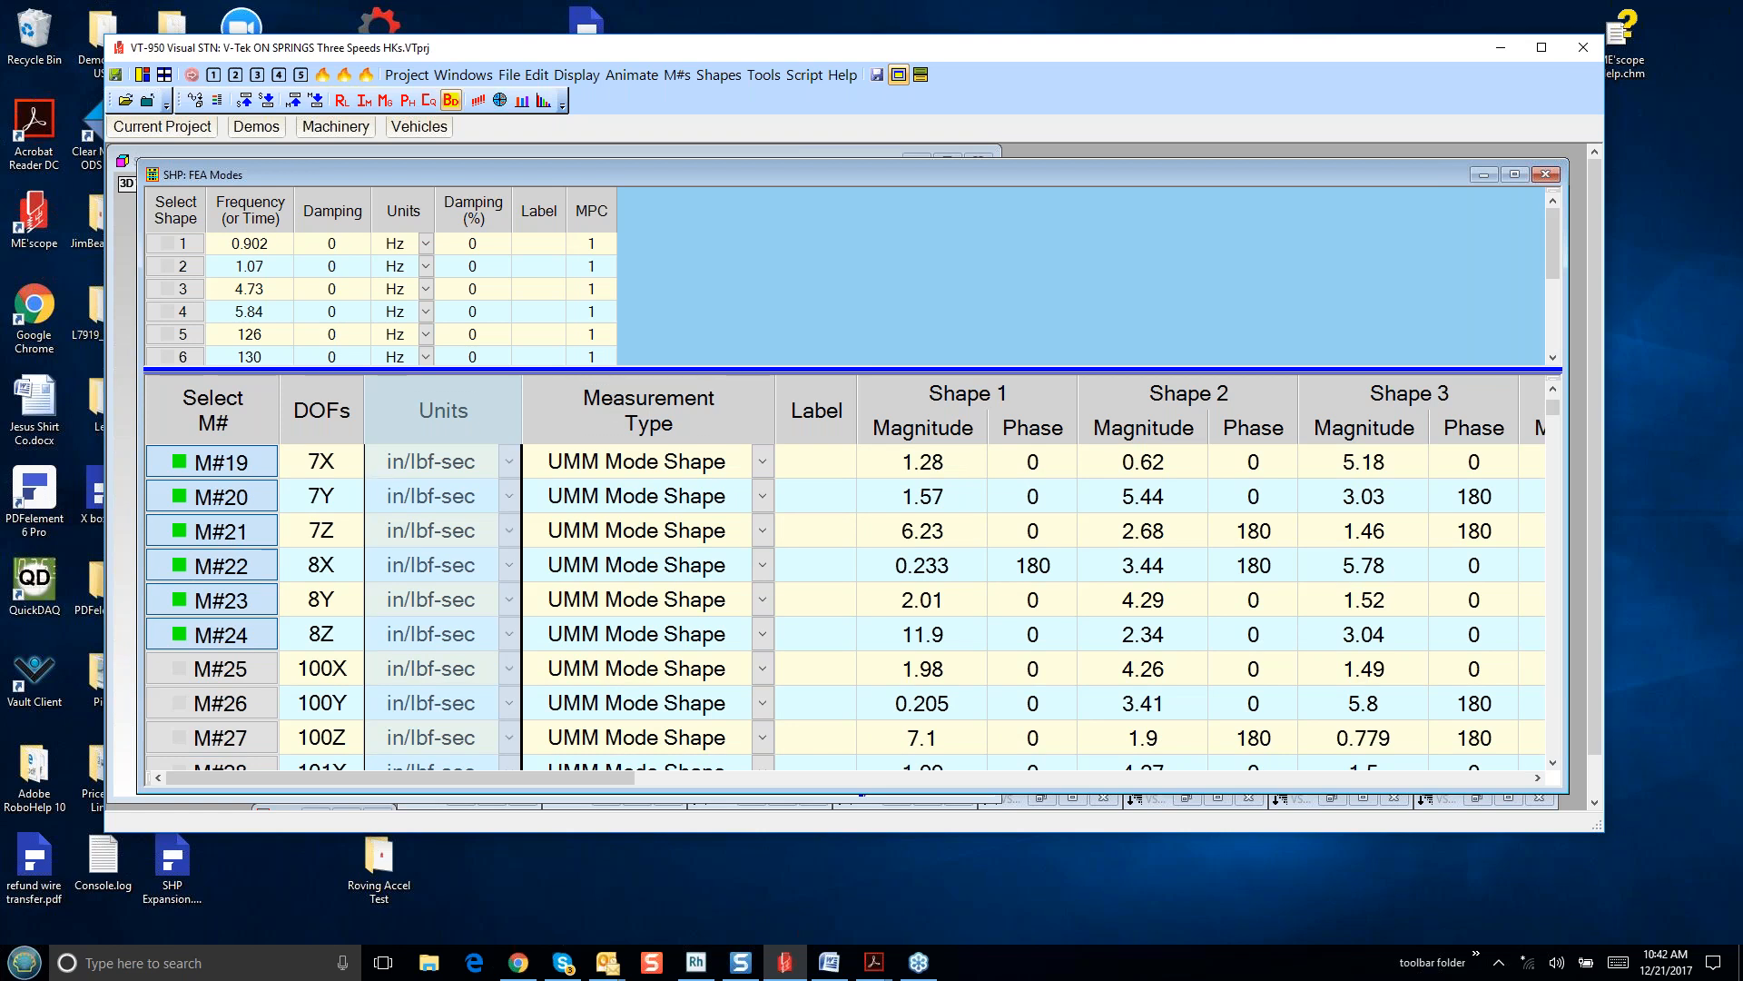
# - Display the MAC of SHP: FEA Modes against itself, keeping the selected M#s so only they are used
pyautogui.rightClick(540, 274)
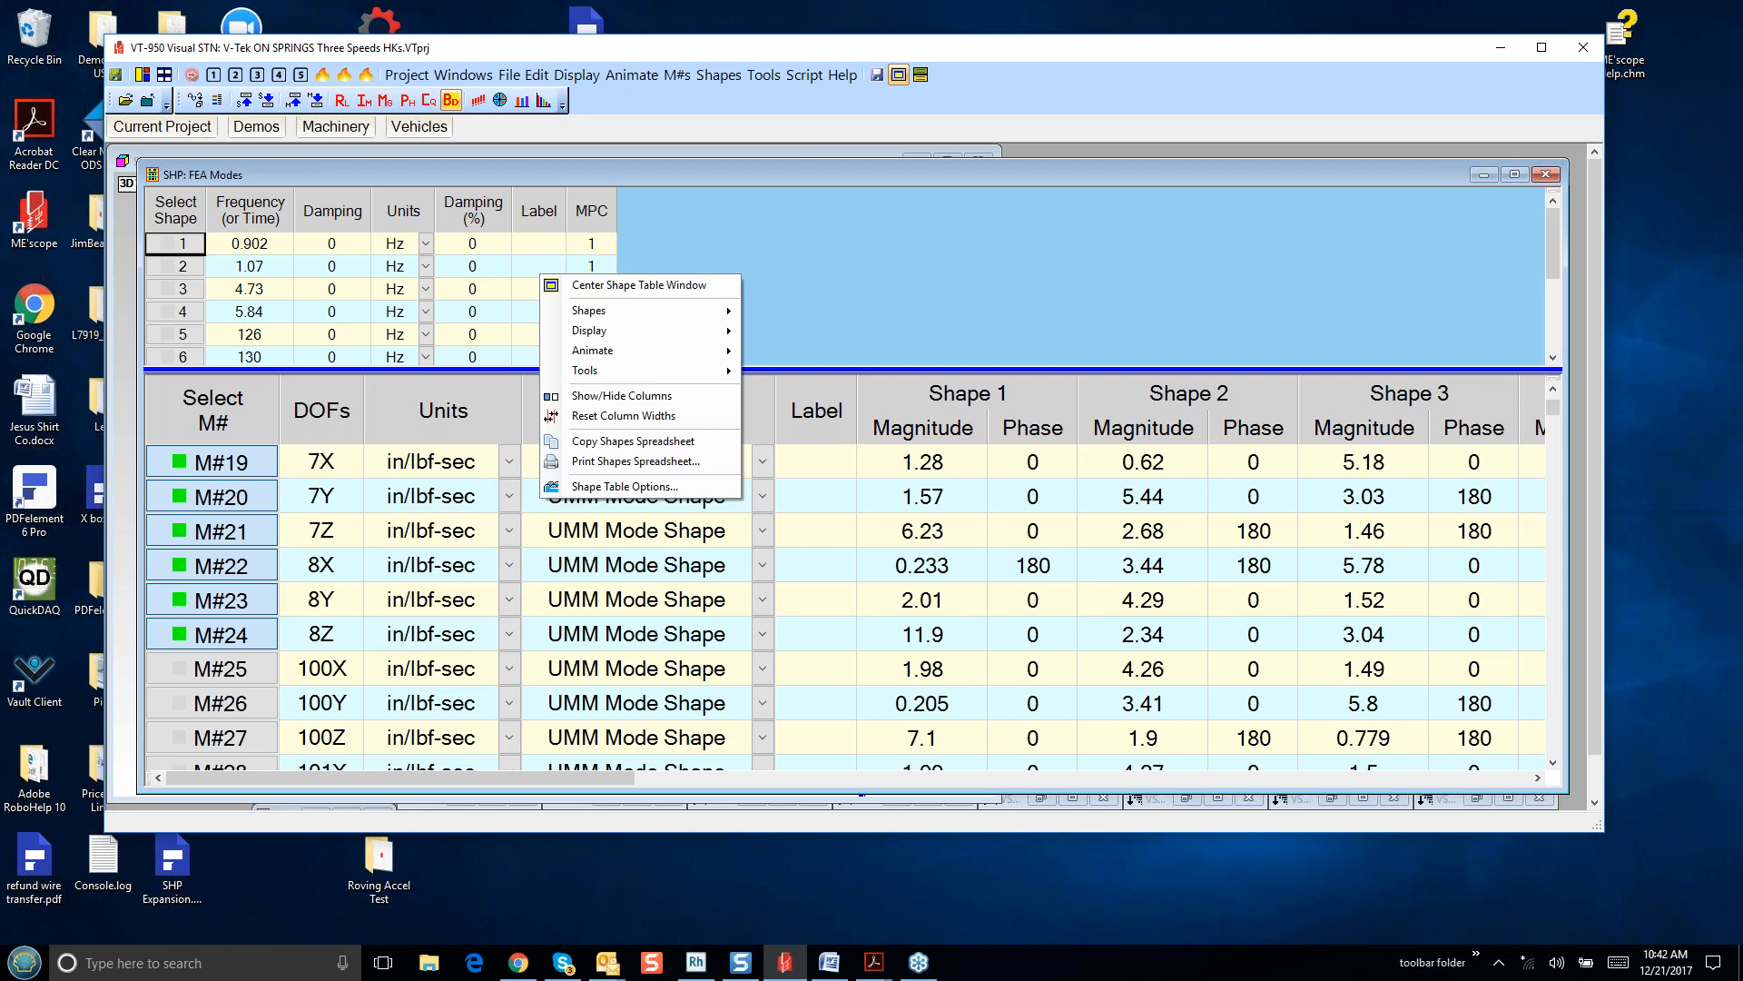
pyautogui.moveTo(595, 334)
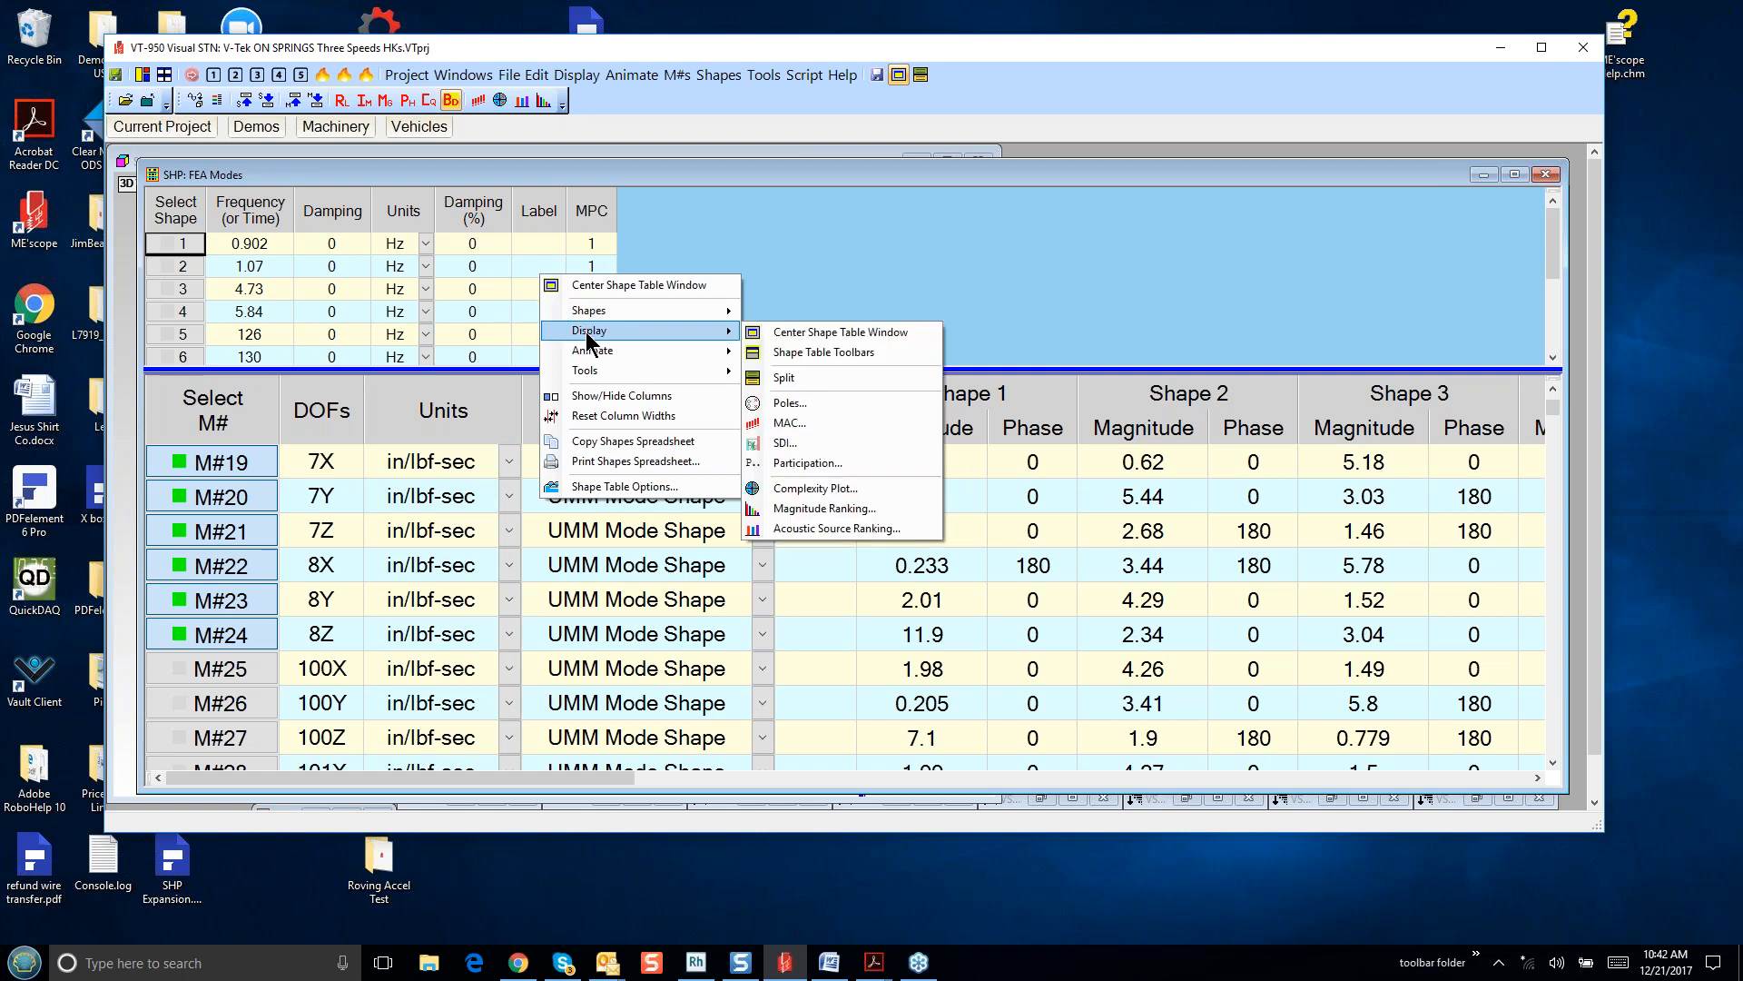
pyautogui.click(788, 424)
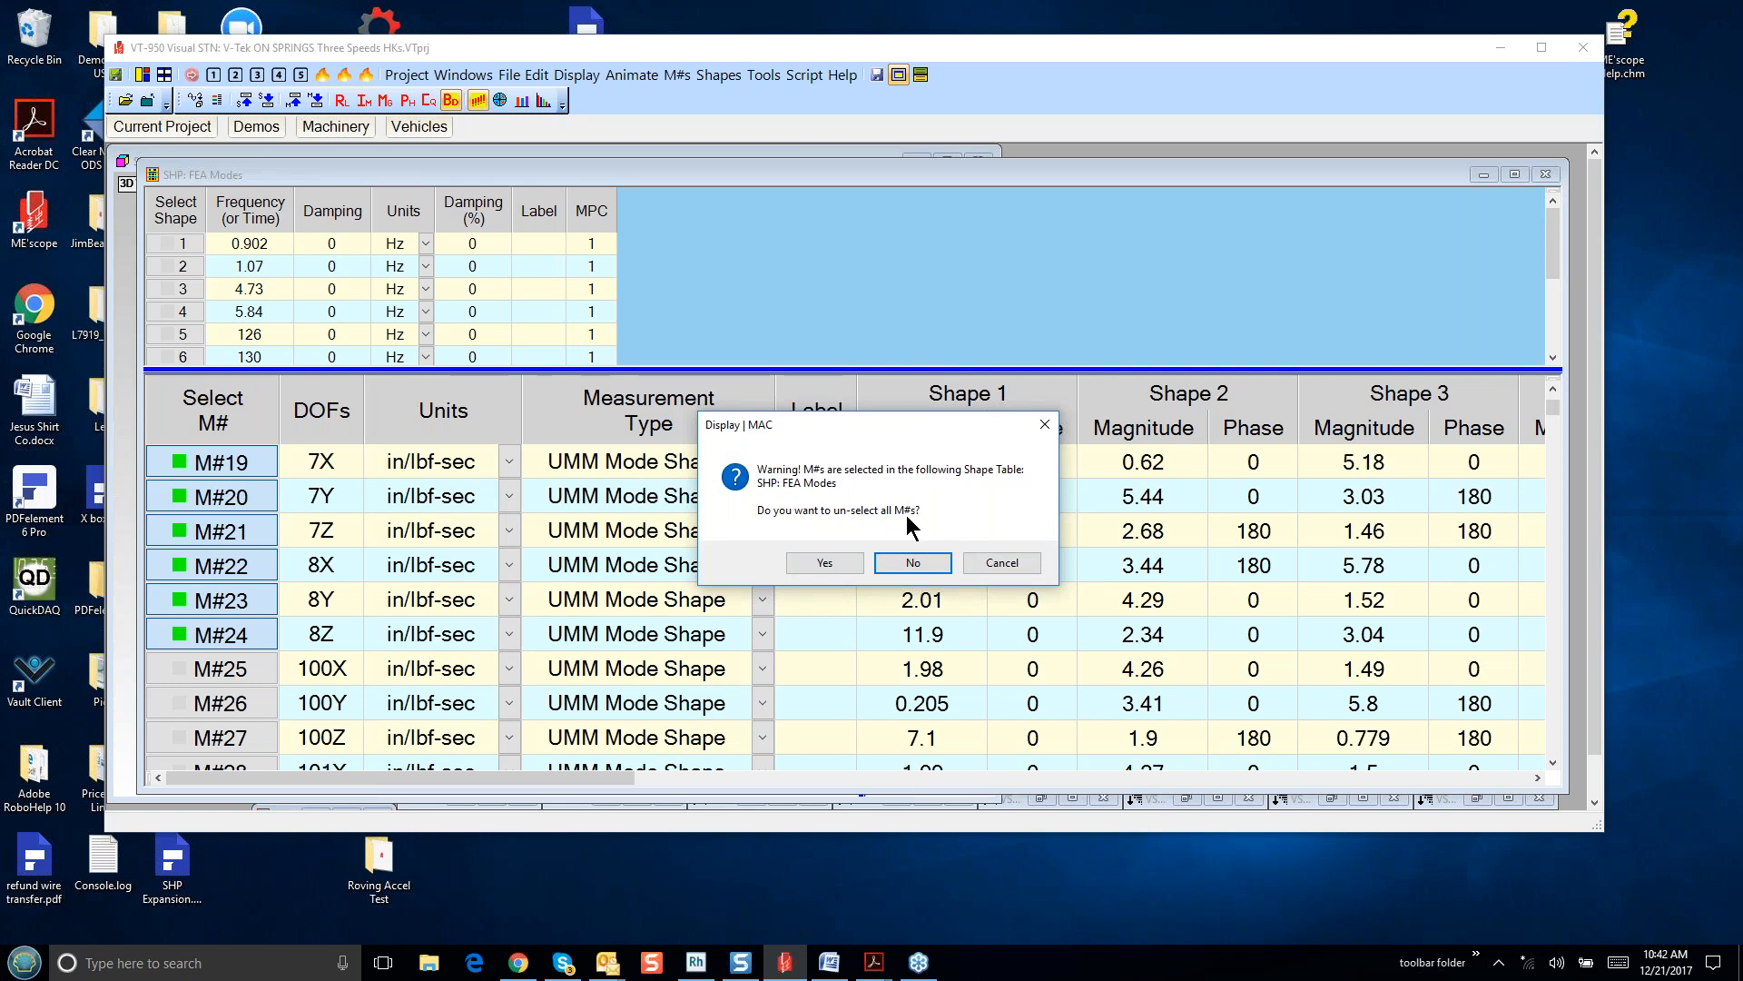
pyautogui.click(913, 563)
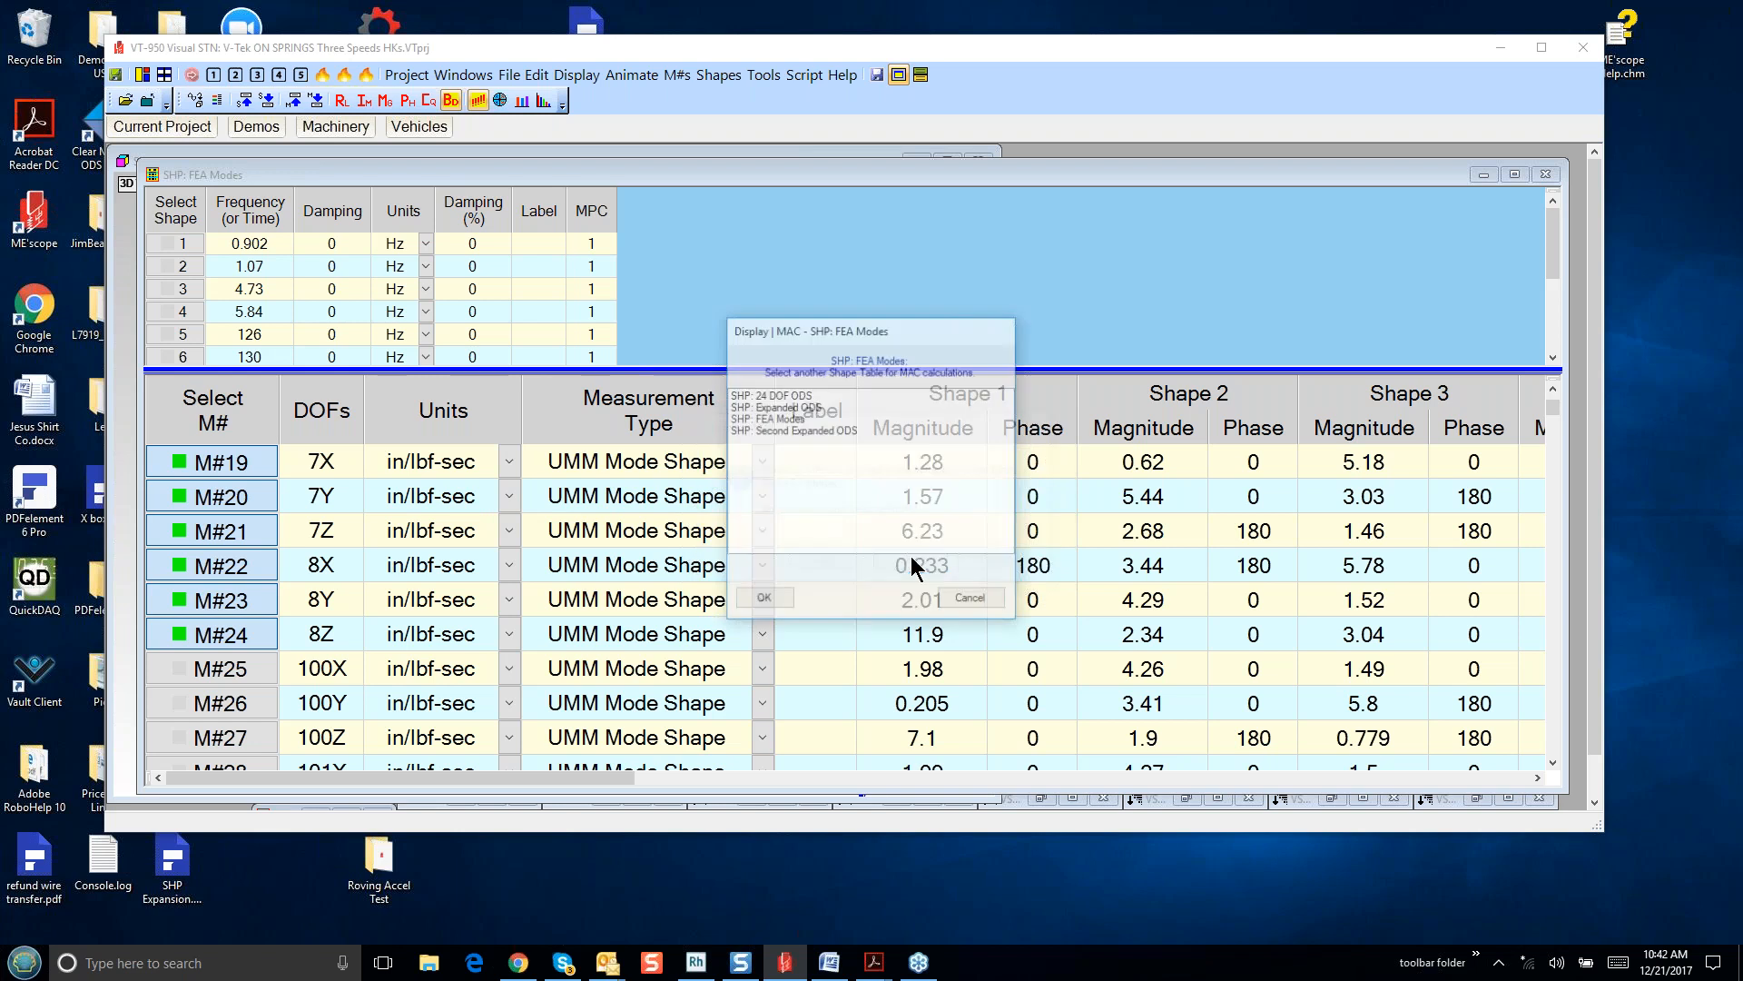
pyautogui.click(786, 419)
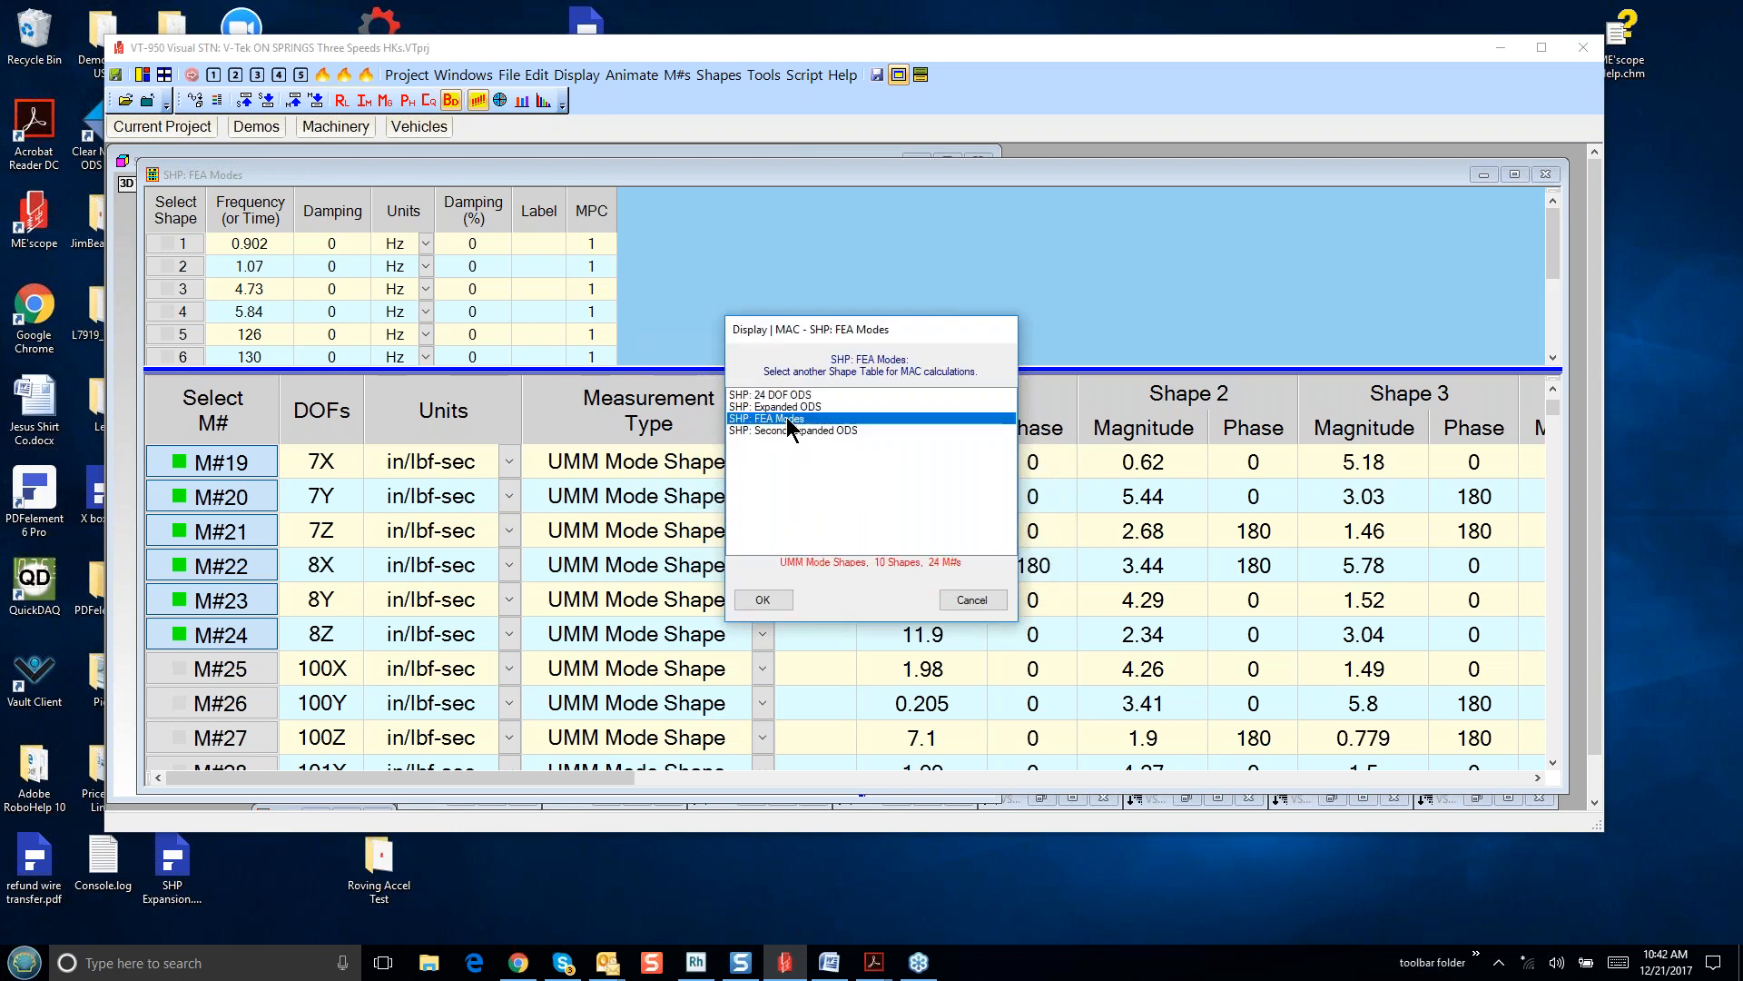
pyautogui.click(780, 604)
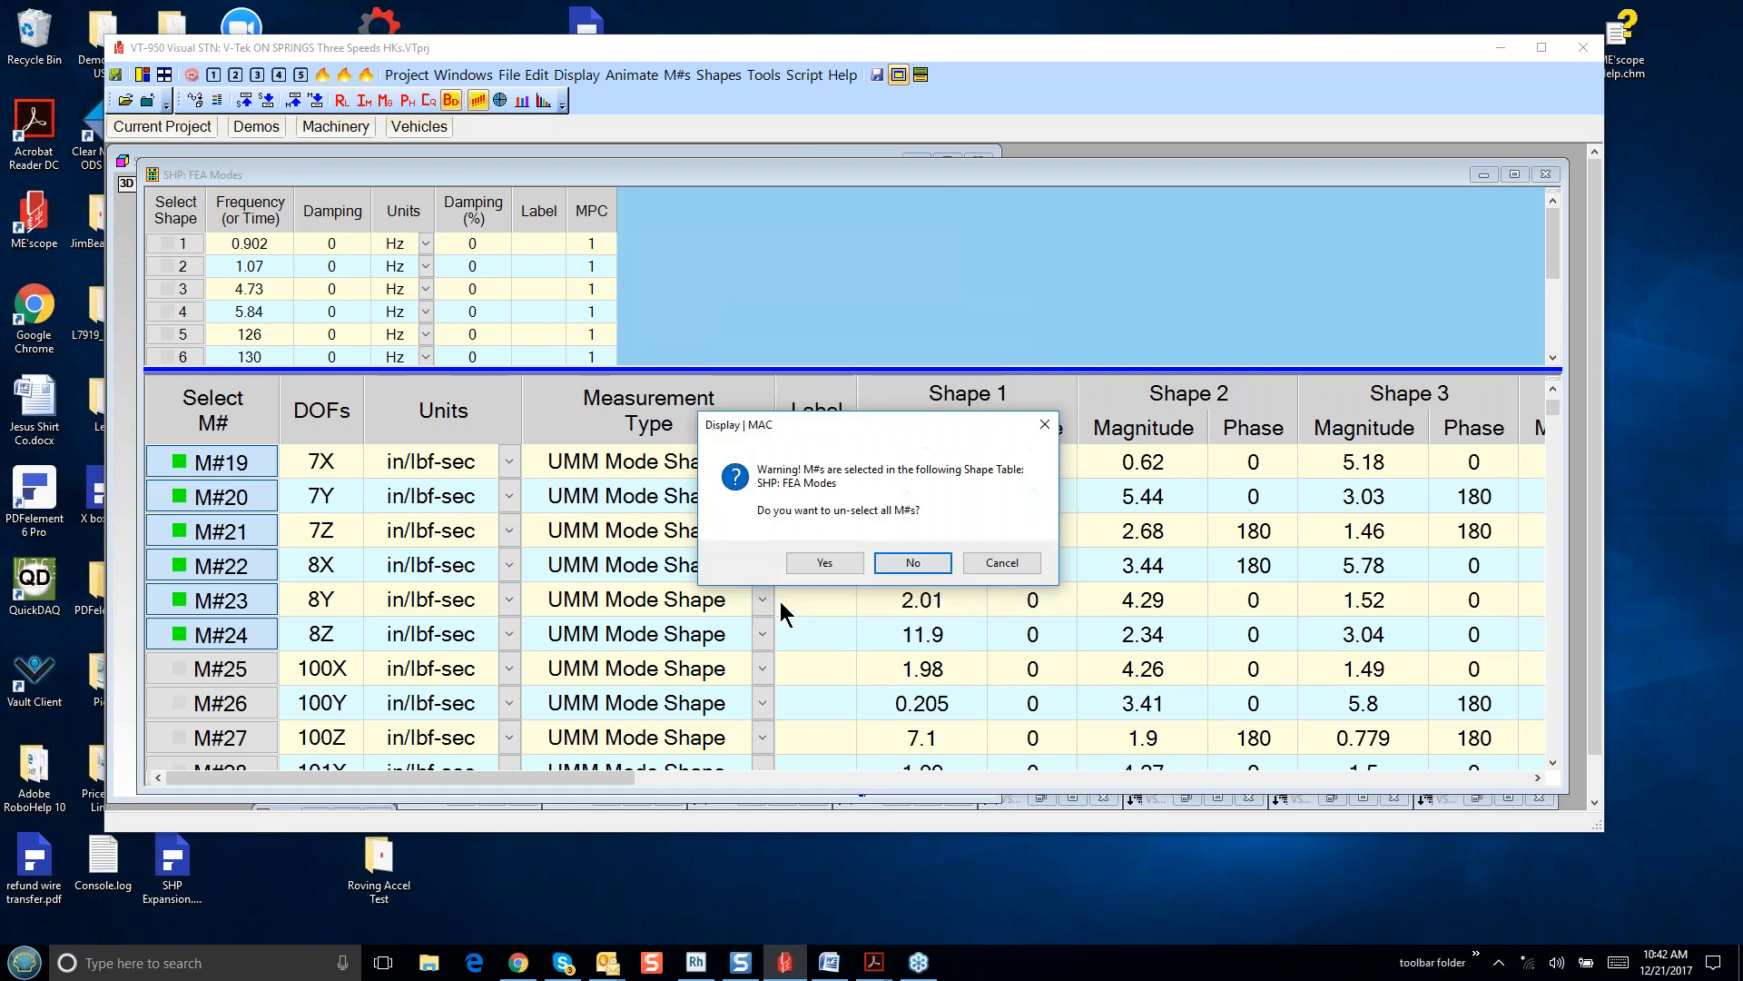
pyautogui.click(918, 567)
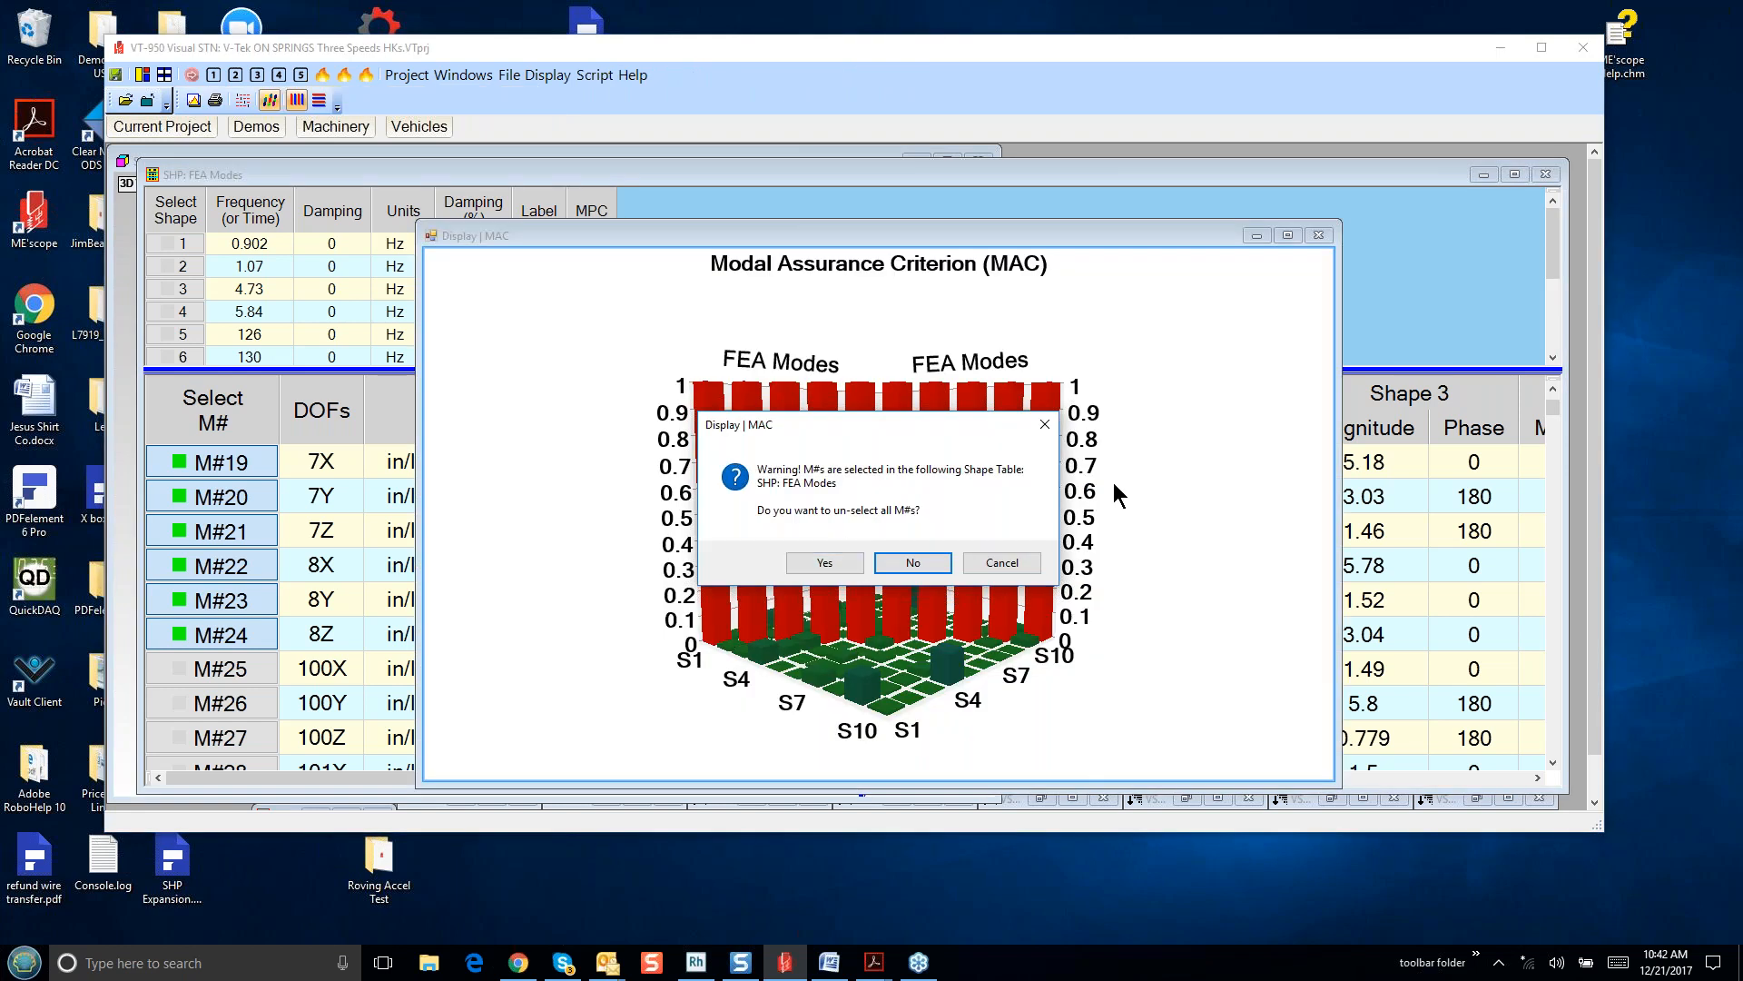
pyautogui.click(913, 563)
# - Rotate the FEA Modes MAC chart to examine its off-diagonal bars from several angles, and close it
pyautogui.moveTo(1127, 500); pyautogui.dragTo(1182, 549)
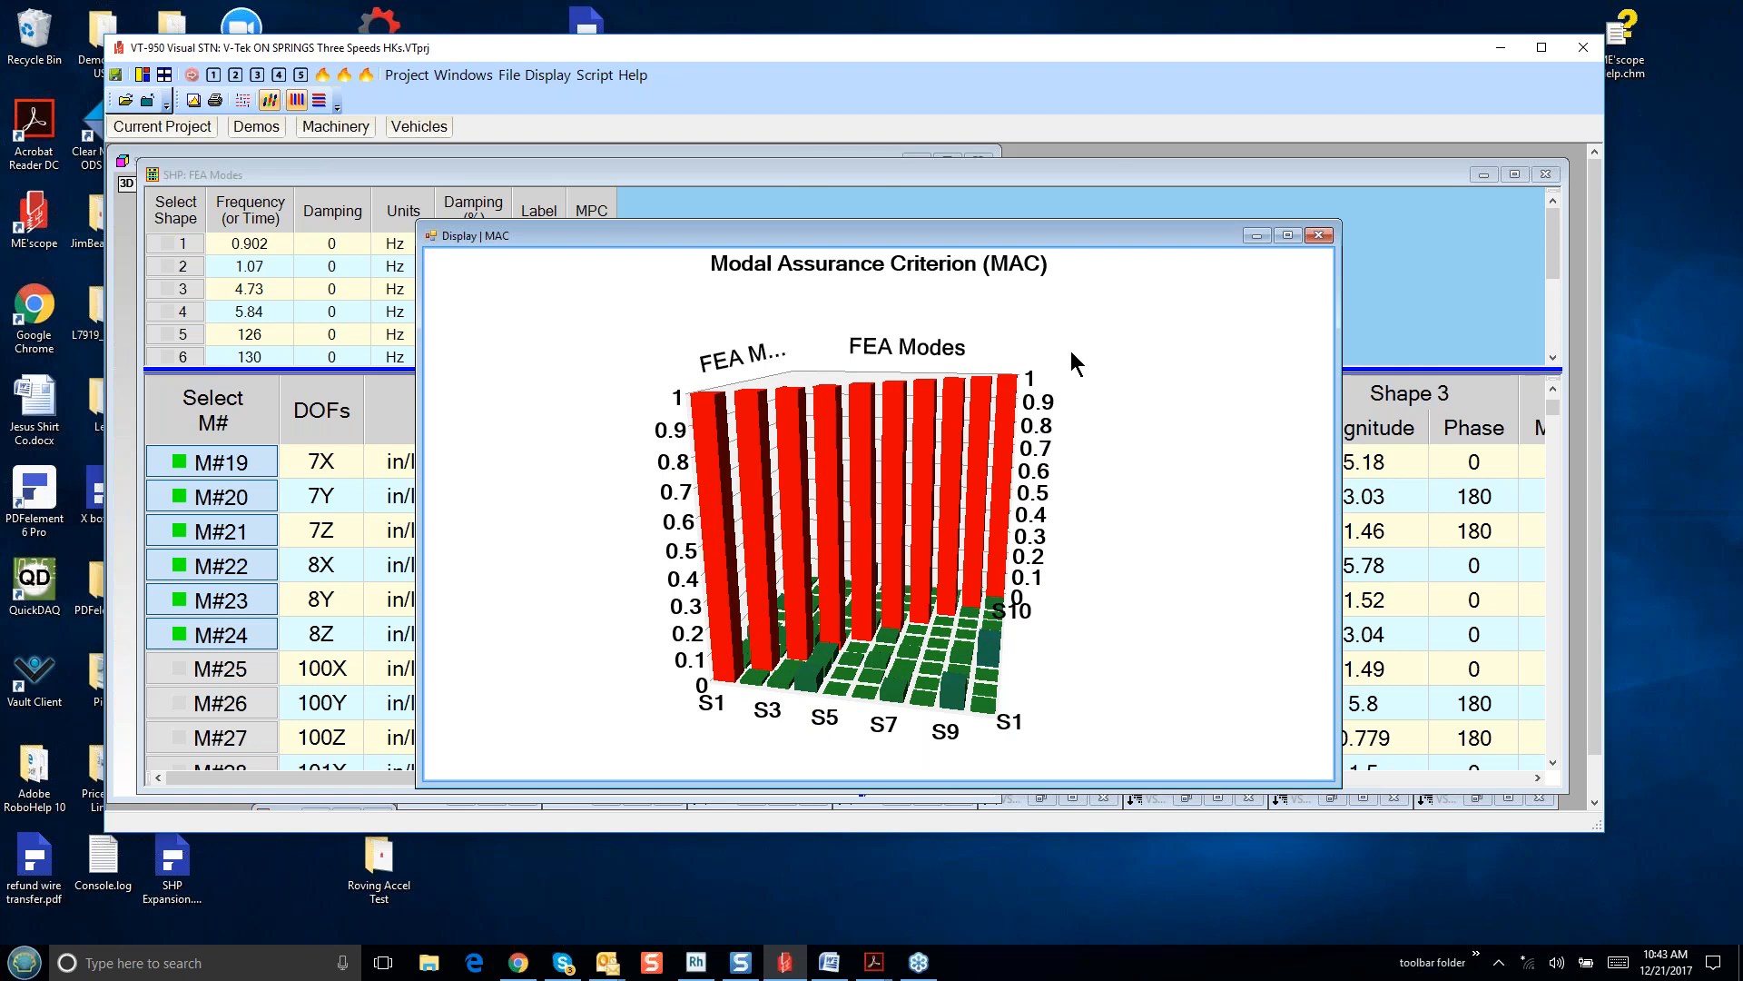
pyautogui.moveTo(1037, 330); pyautogui.dragTo(877, 347)
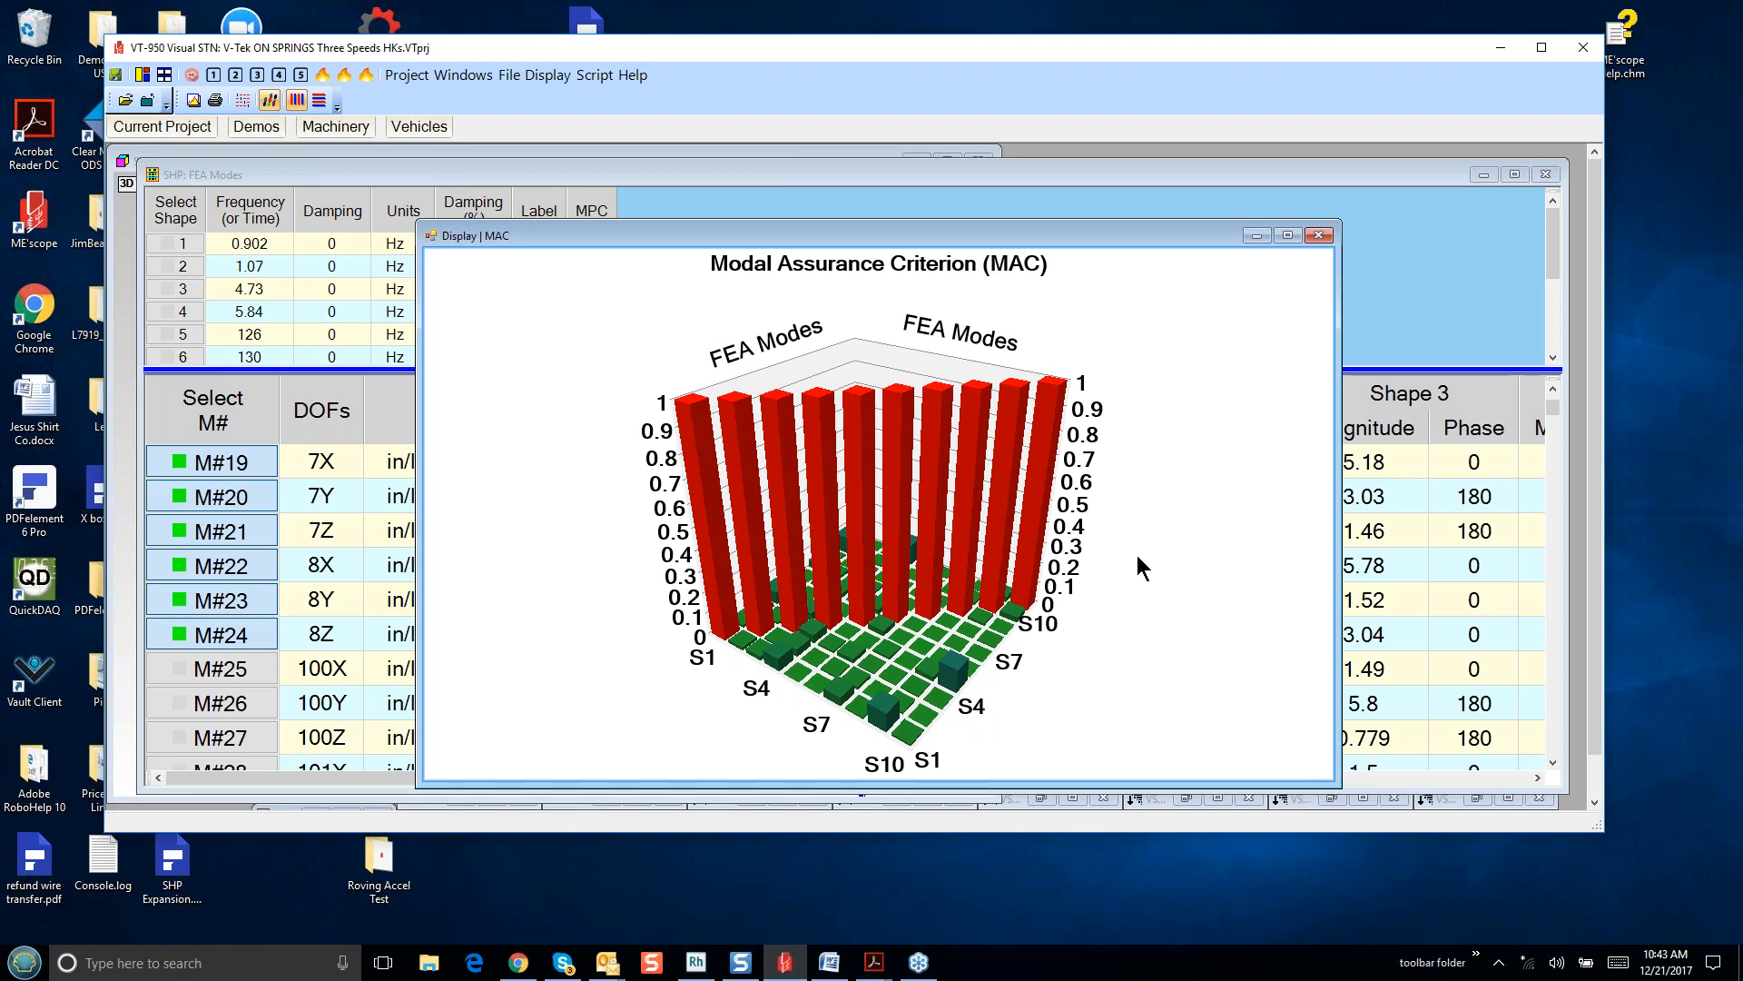
pyautogui.moveTo(1137, 556)
pyautogui.mouseDown()
pyautogui.moveTo(1163, 547)
pyautogui.moveTo(1142, 554)
pyautogui.mouseUp()
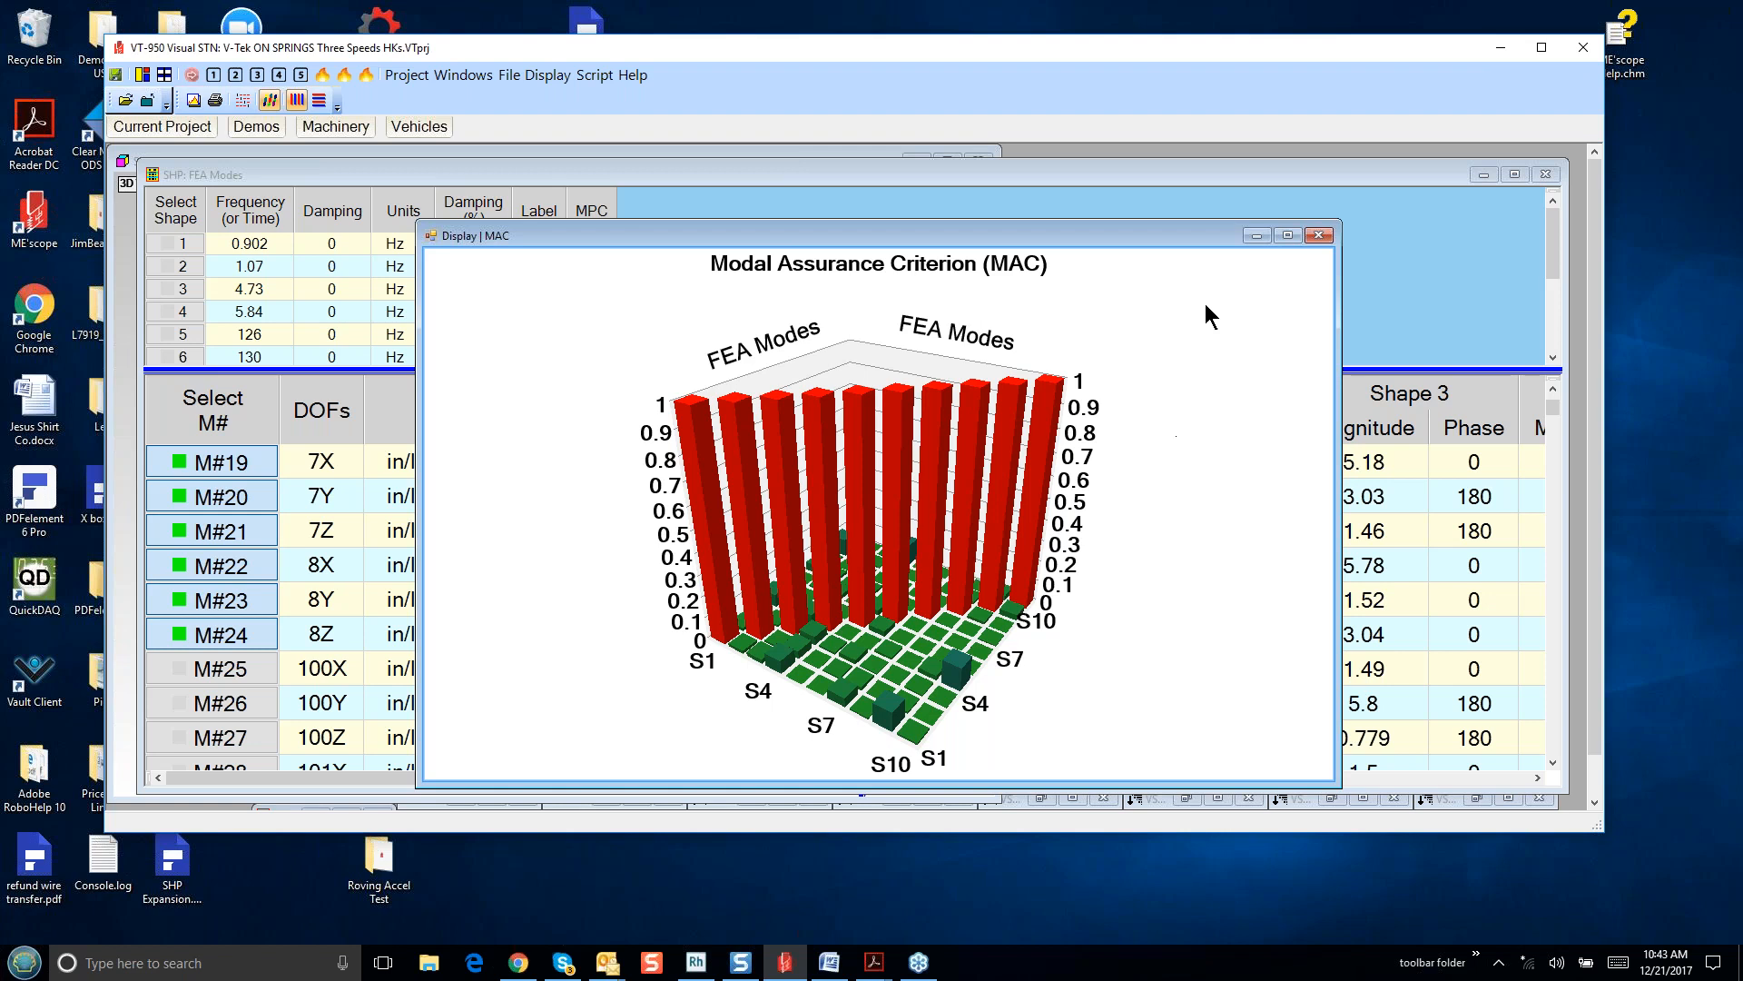
pyautogui.click(1319, 235)
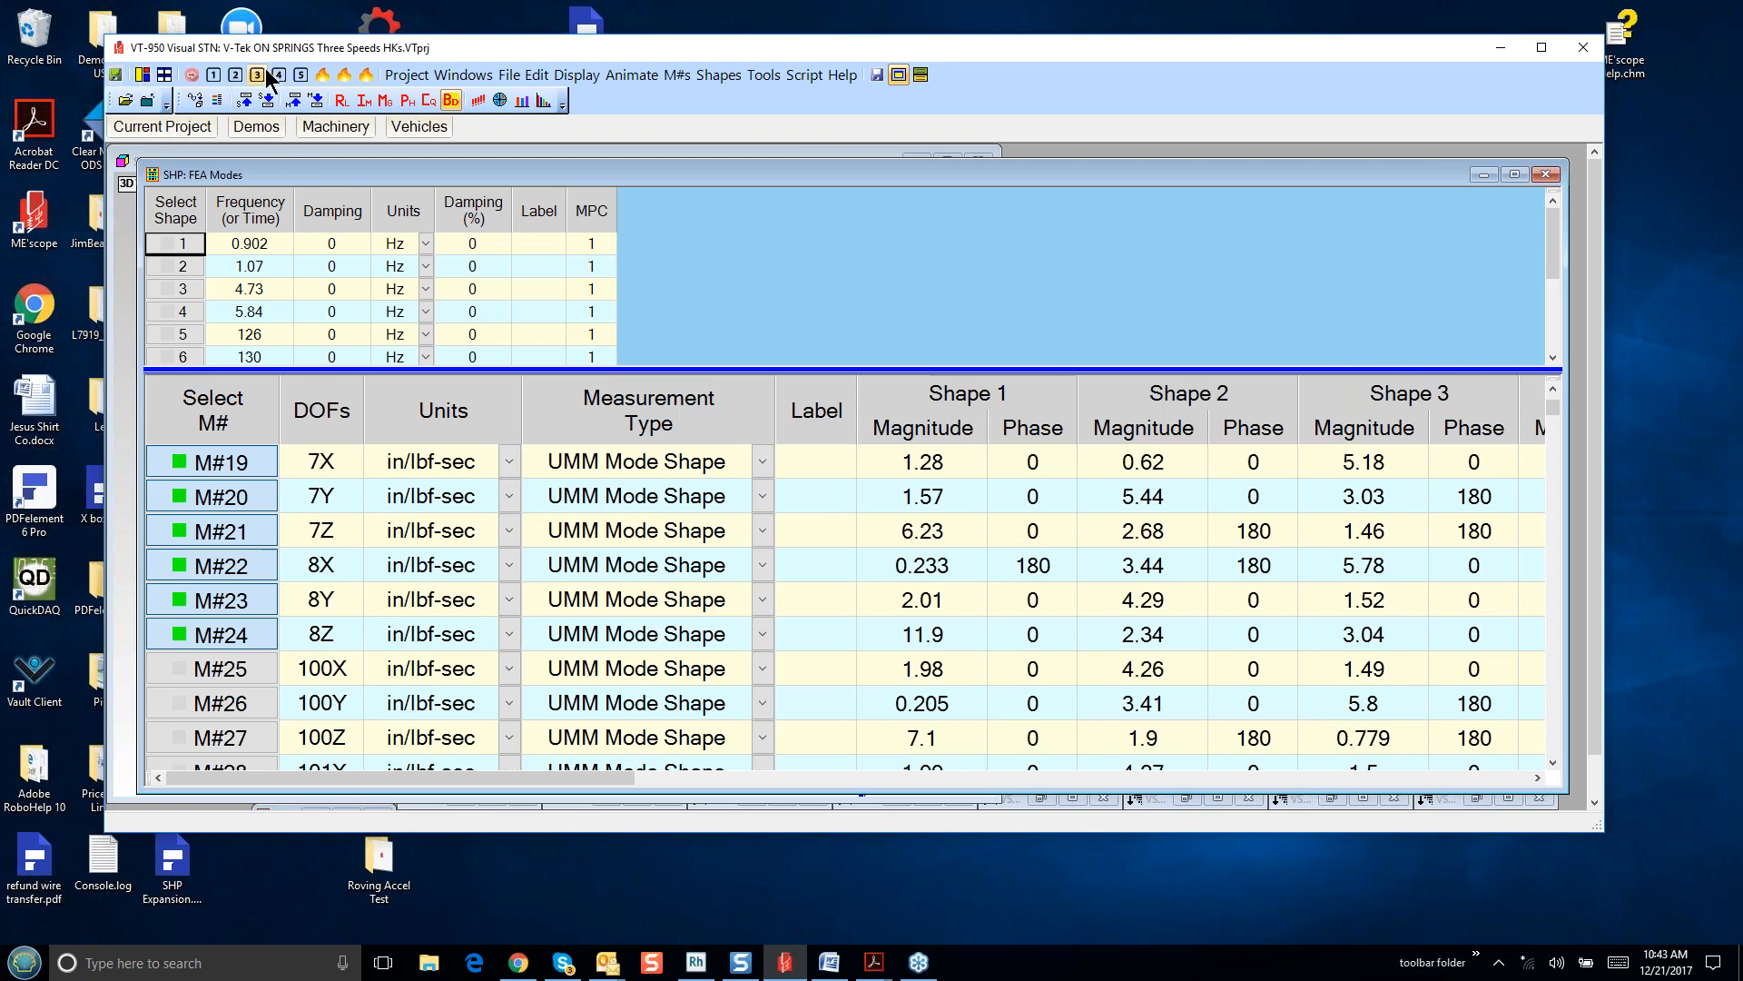
# - Close the V-Tek project without saving it and open the recent project NAVCON 911.VTprj
pyautogui.click(396, 77)
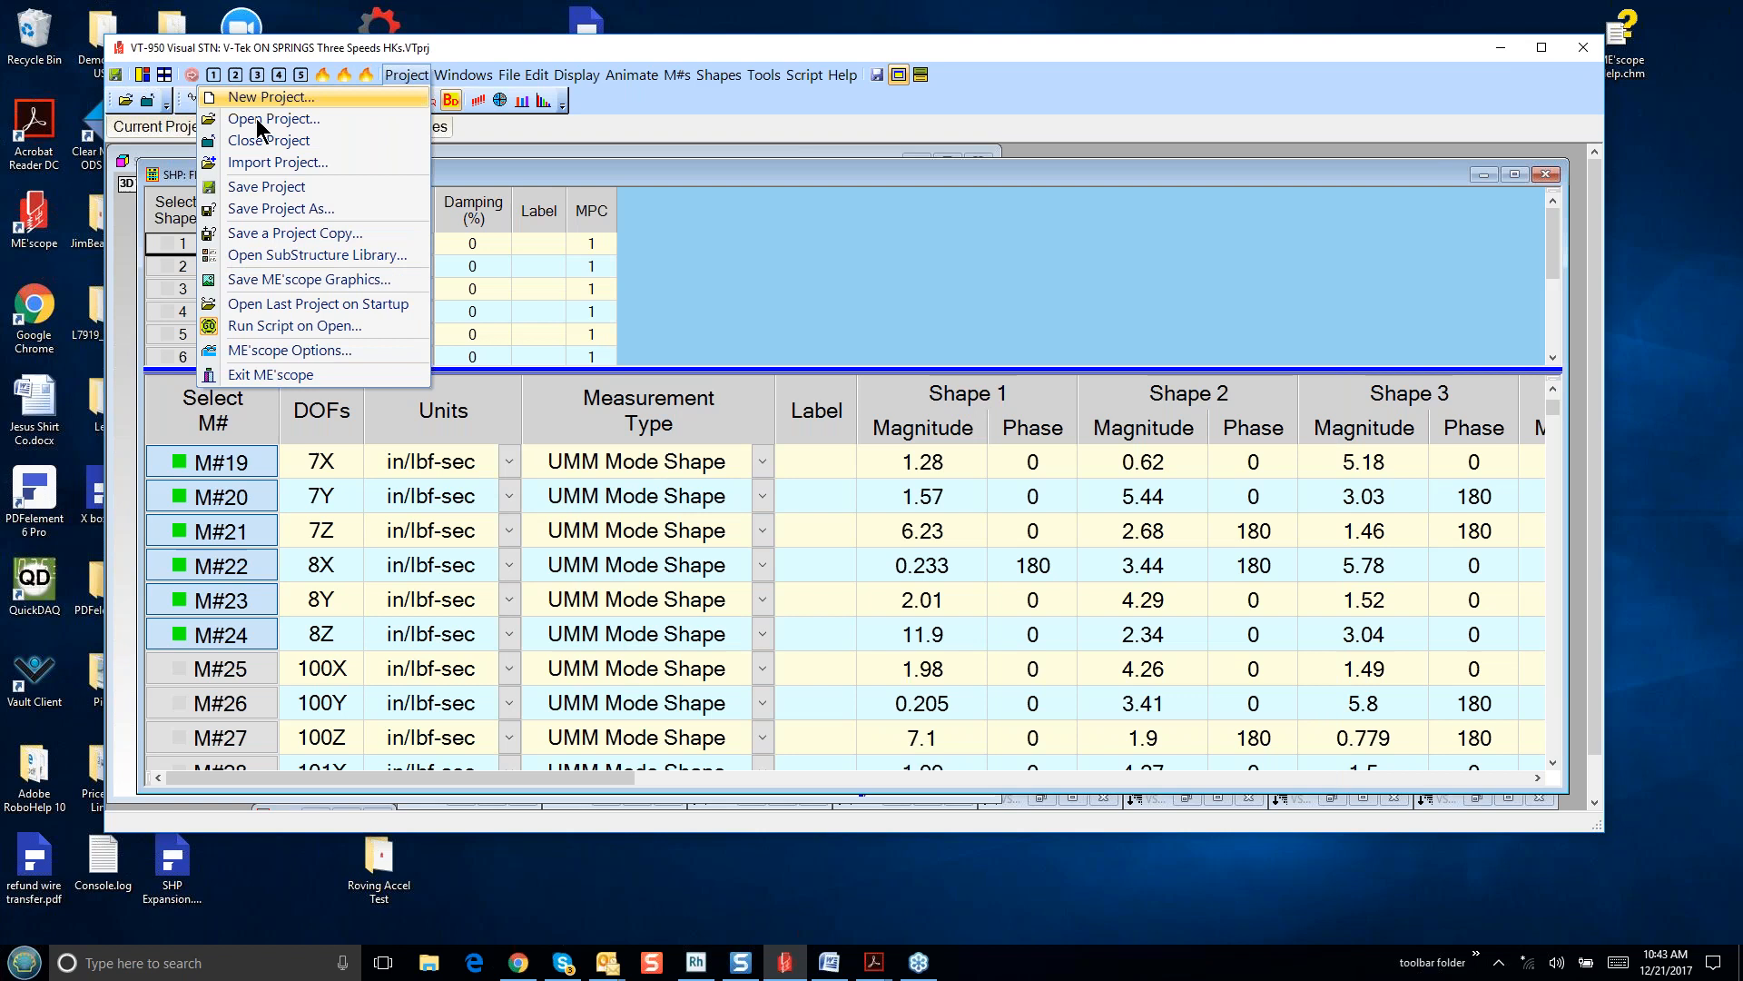
pyautogui.click(259, 143)
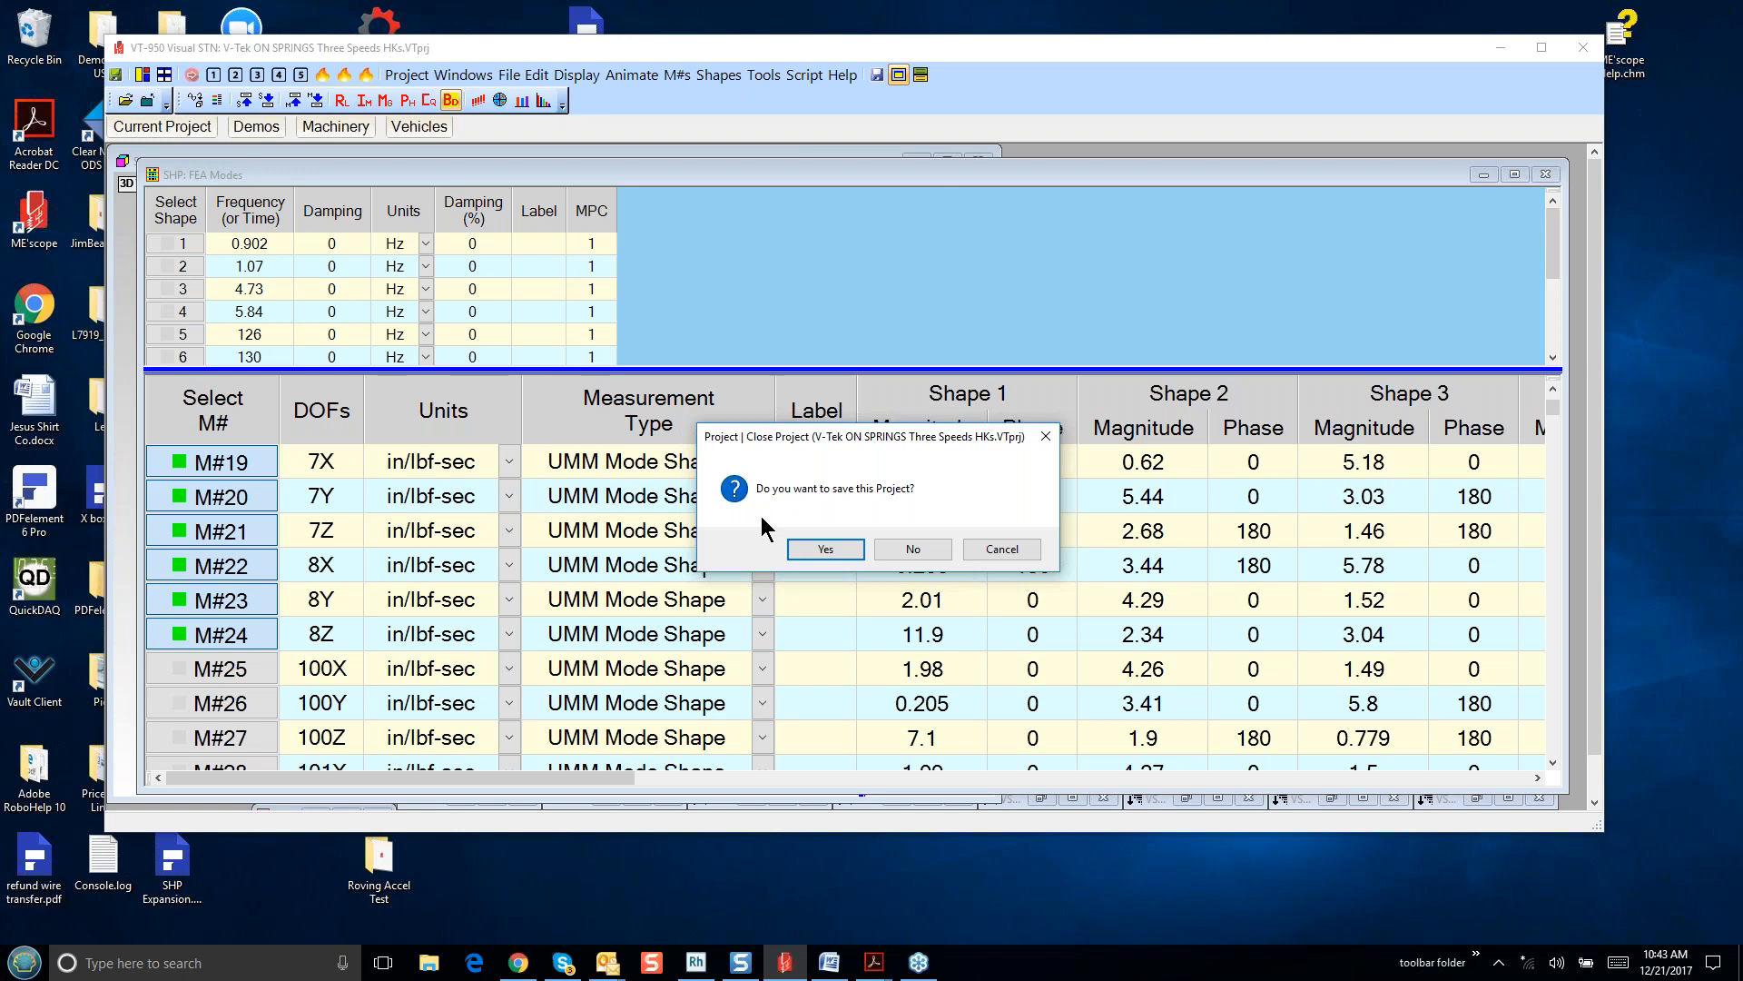
pyautogui.click(897, 550)
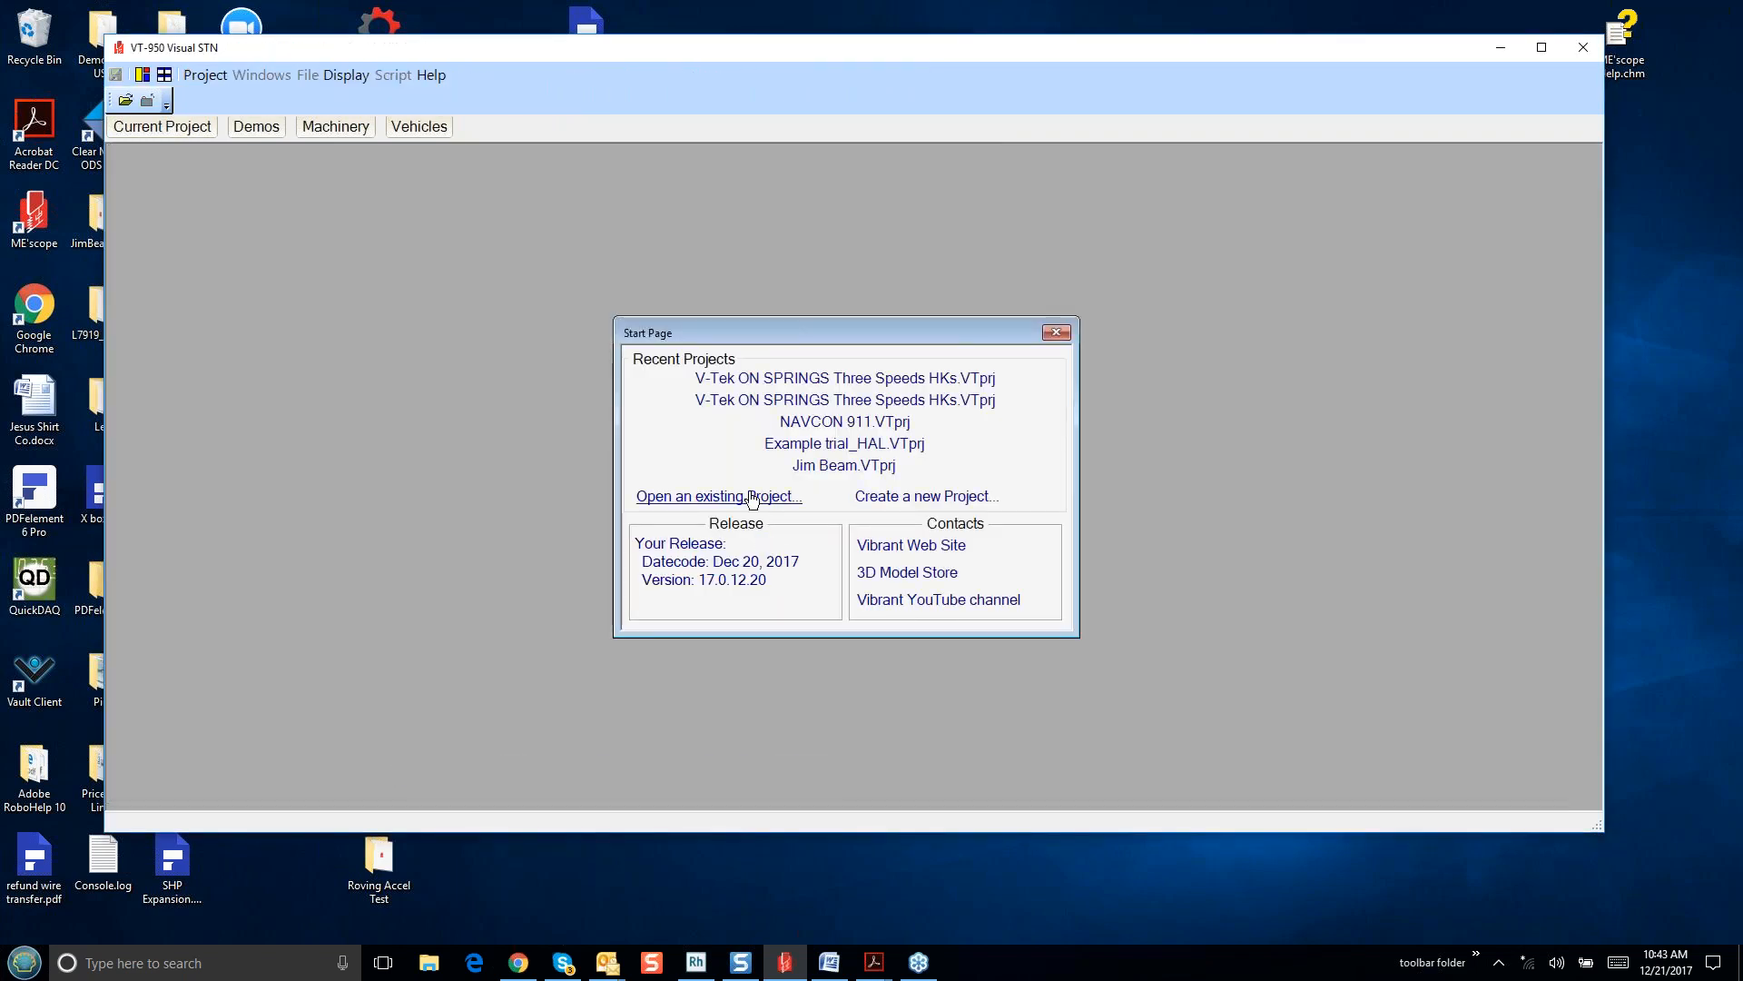
pyautogui.click(820, 423)
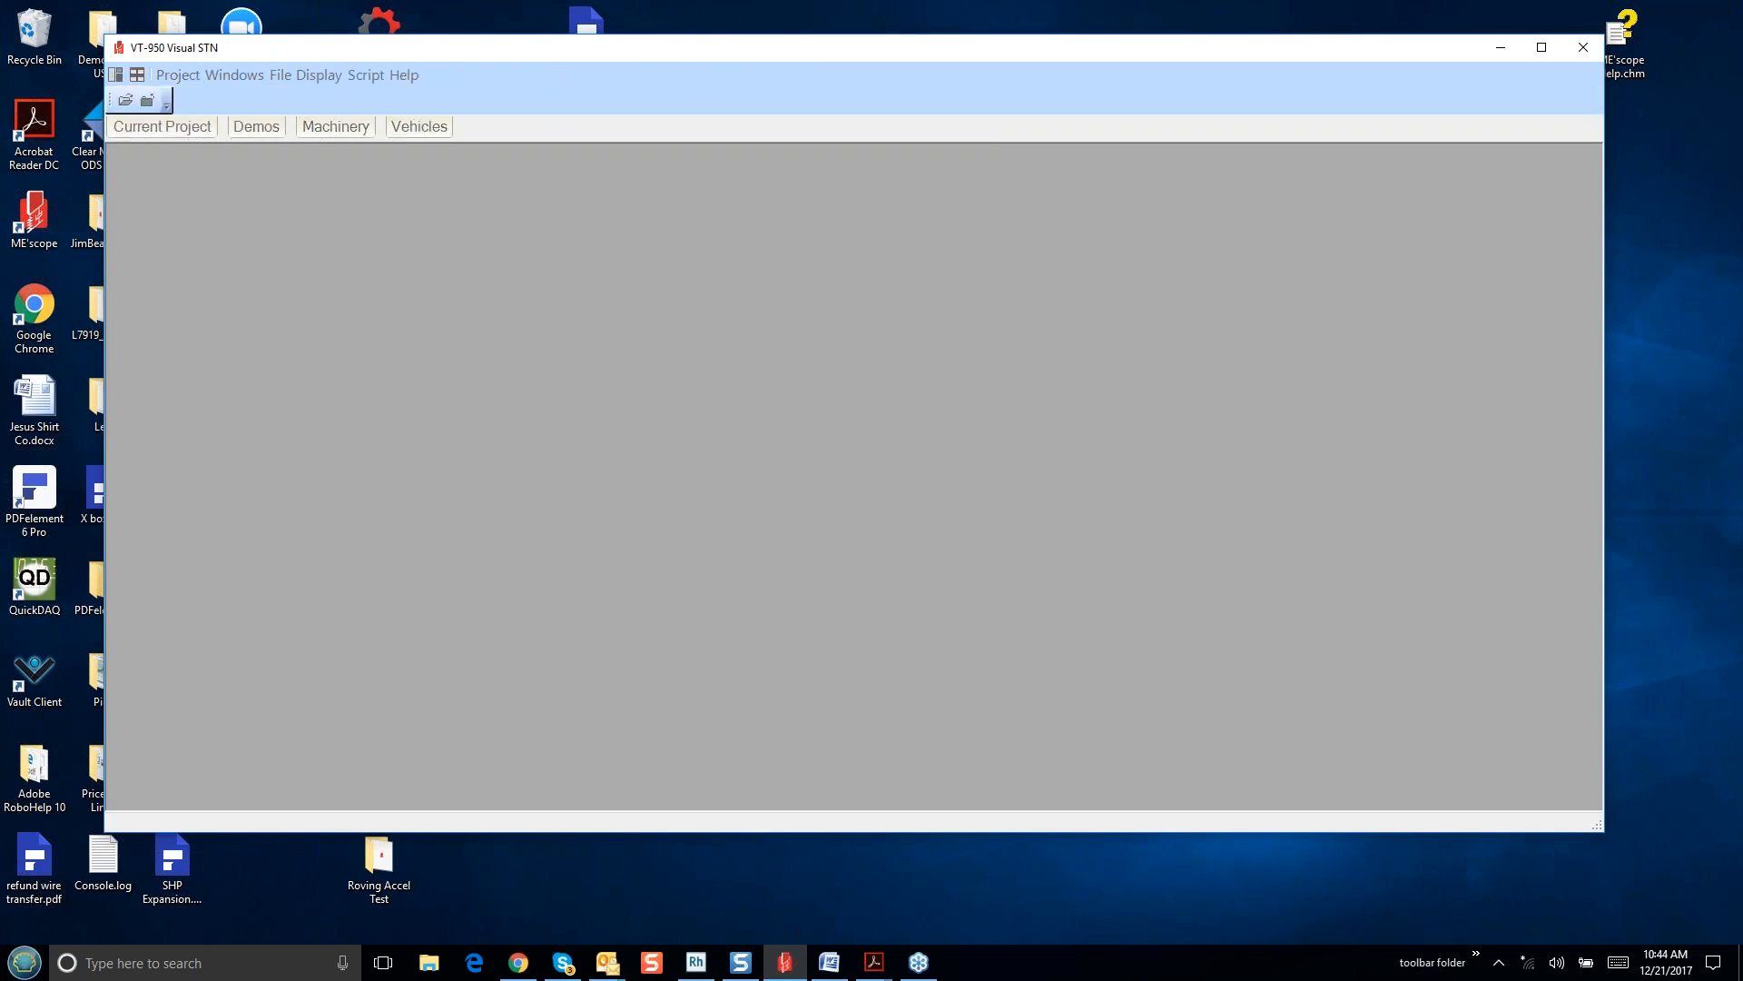
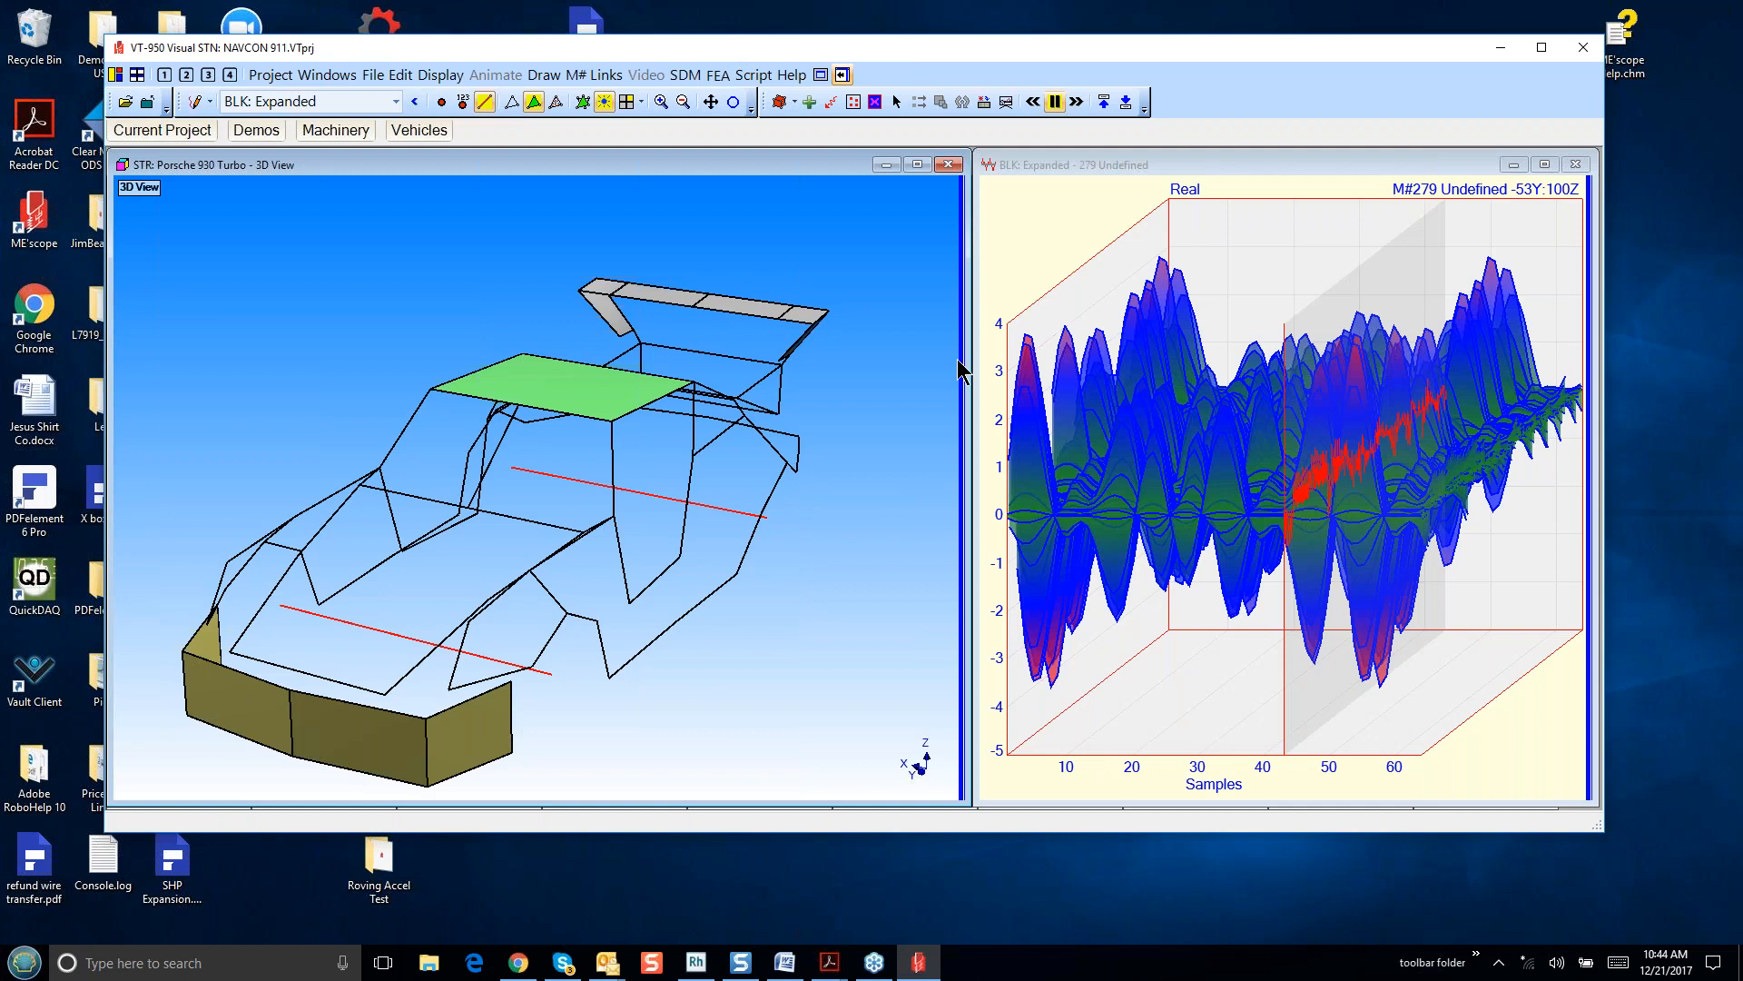
# - Center the Porsche 930 Turbo structure window and reveal its SubStructure spreadsheet, with the Posche substructure made visible
pyautogui.rightClick(821, 306)
pyautogui.click(864, 317)
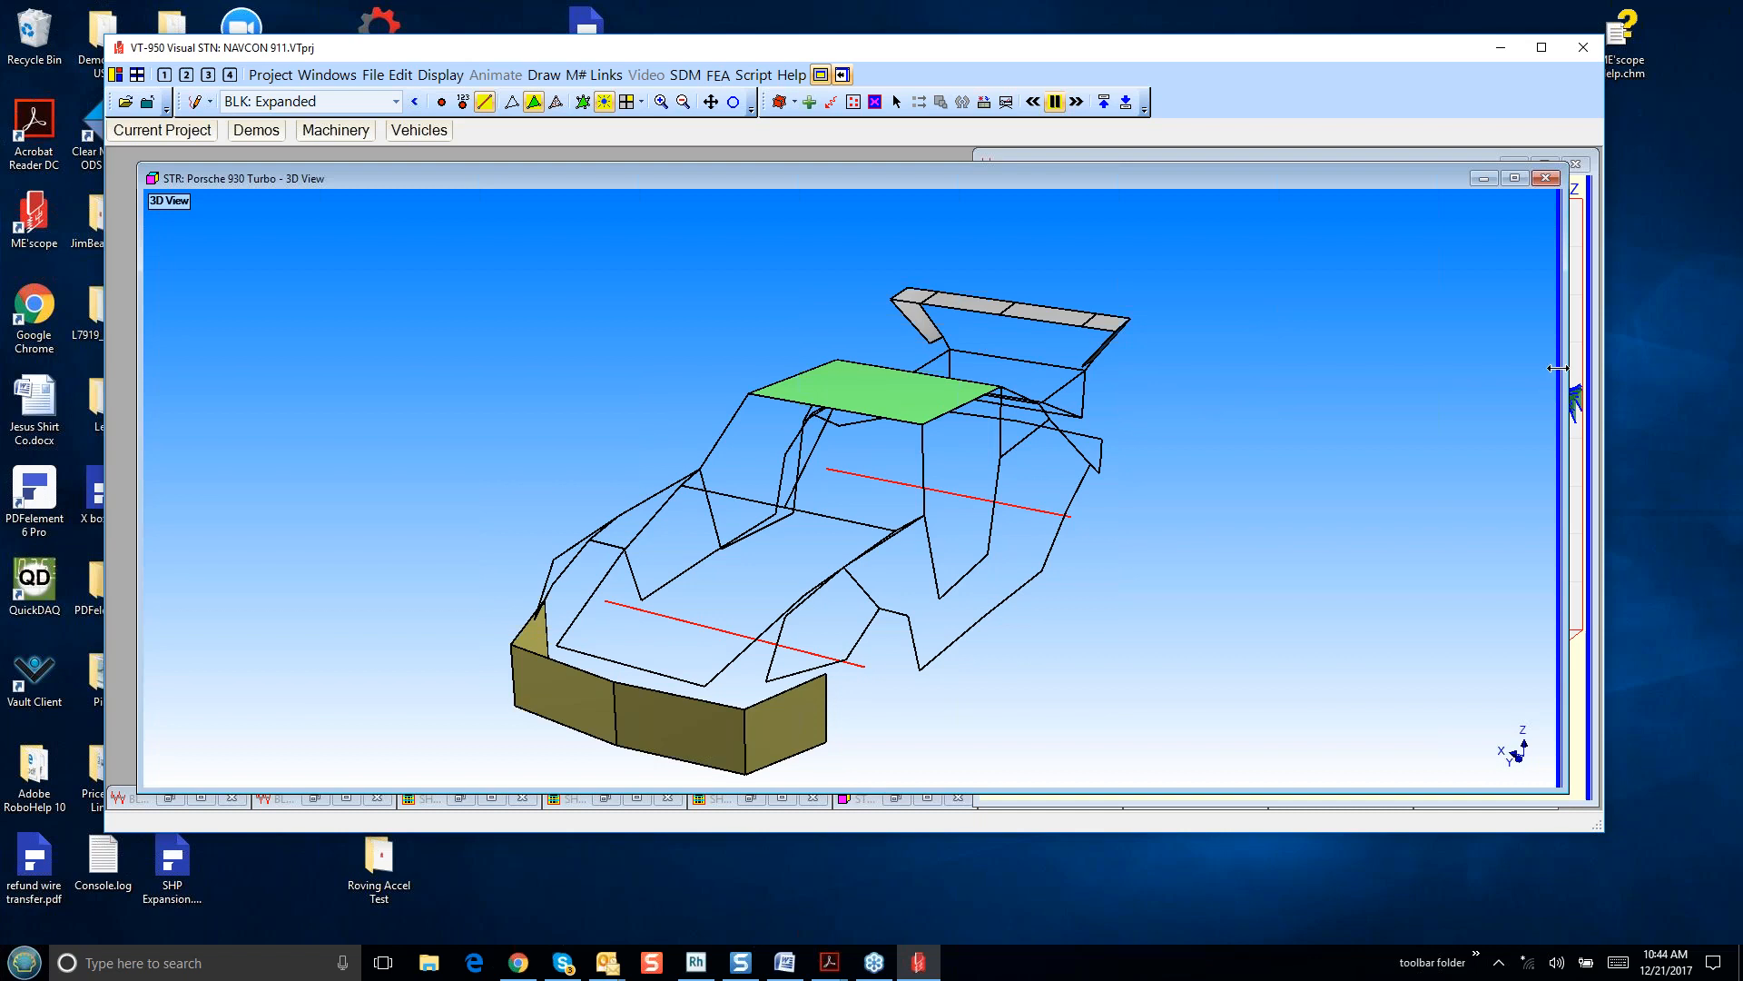
pyautogui.moveTo(1559, 368); pyautogui.dragTo(1083, 372)
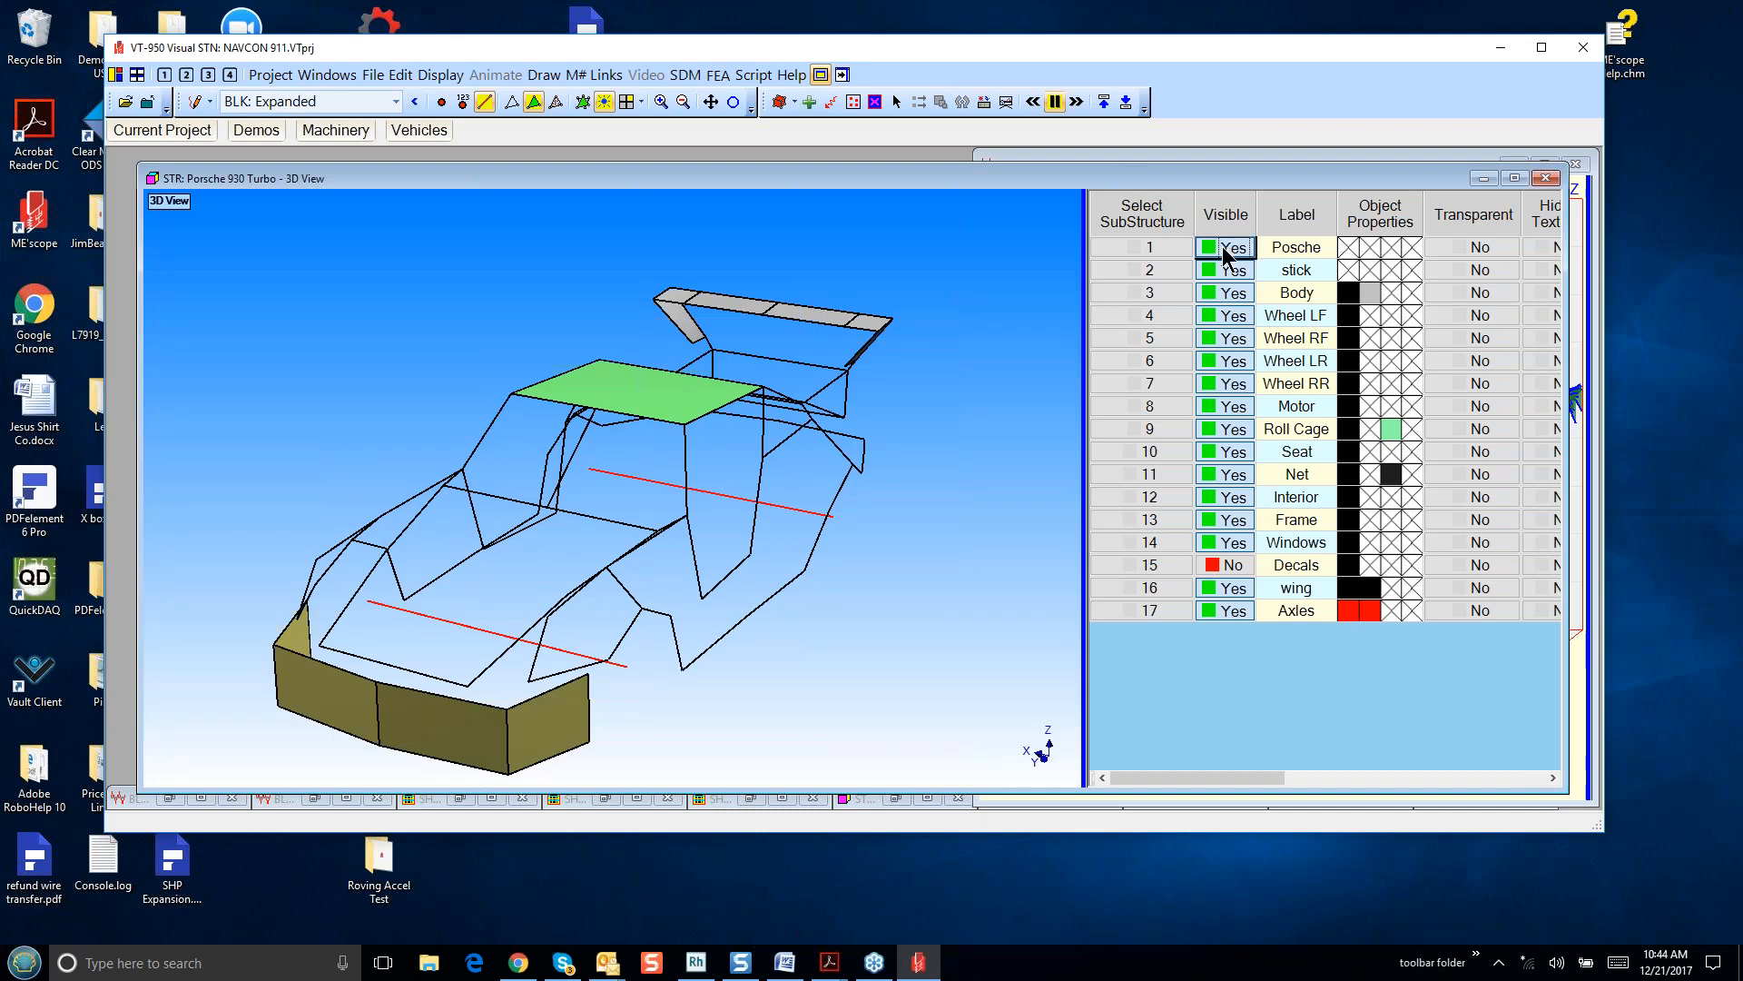
# - Rotate the detailed Porsche model to view it from several angles
pyautogui.moveTo(1038, 335); pyautogui.dragTo(958, 373)
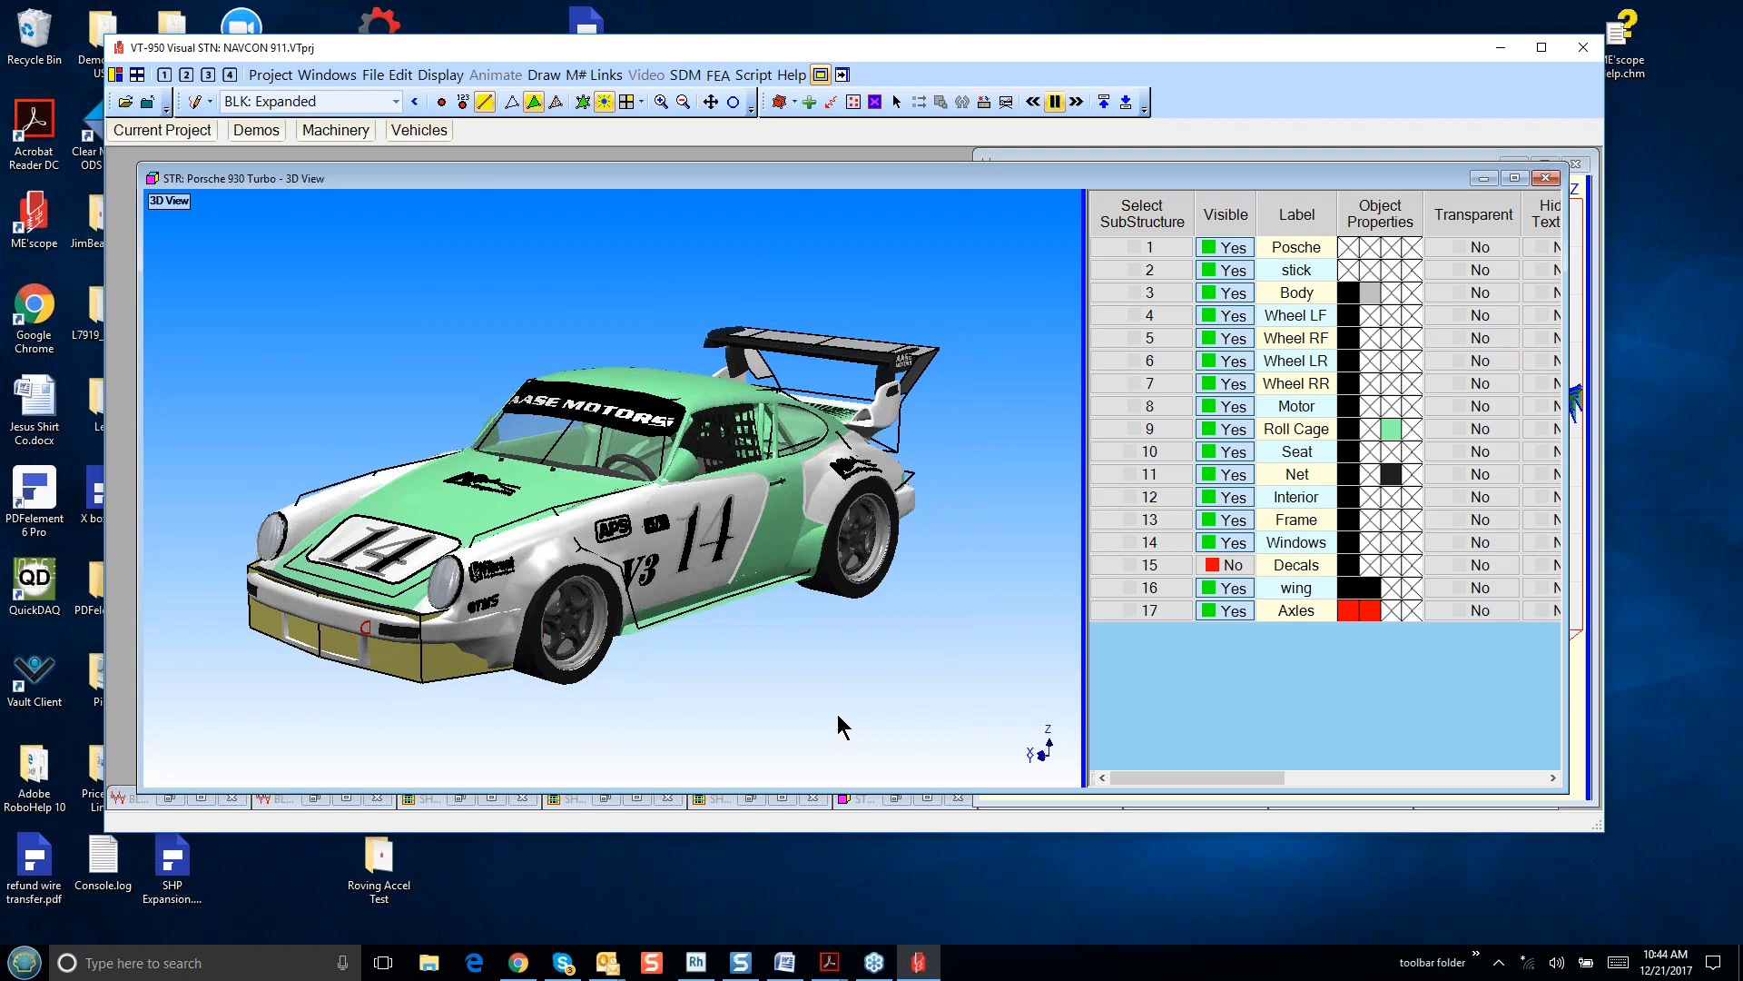
pyautogui.moveTo(860, 664); pyautogui.dragTo(616, 644)
pyautogui.moveTo(593, 647); pyautogui.dragTo(868, 661)
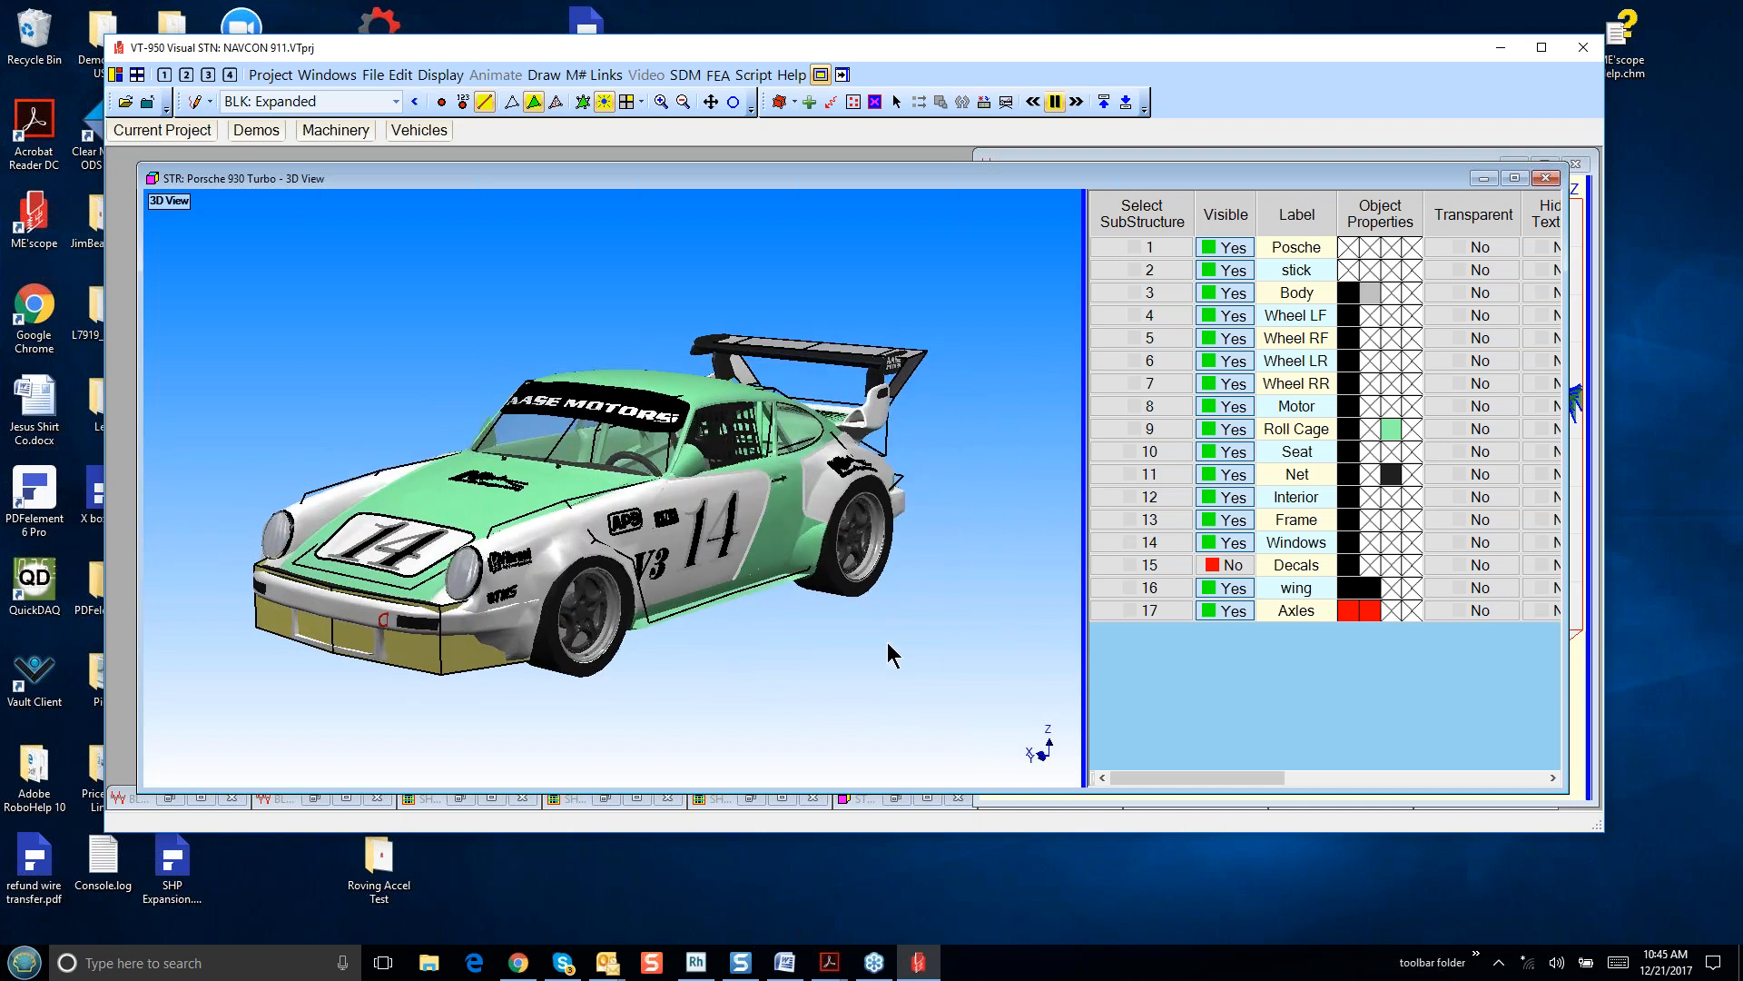
# - Hide the Posche substructure to compare the detailed car with the wireframe beneath, show it again, and tilt the model
pyautogui.click(1244, 253)
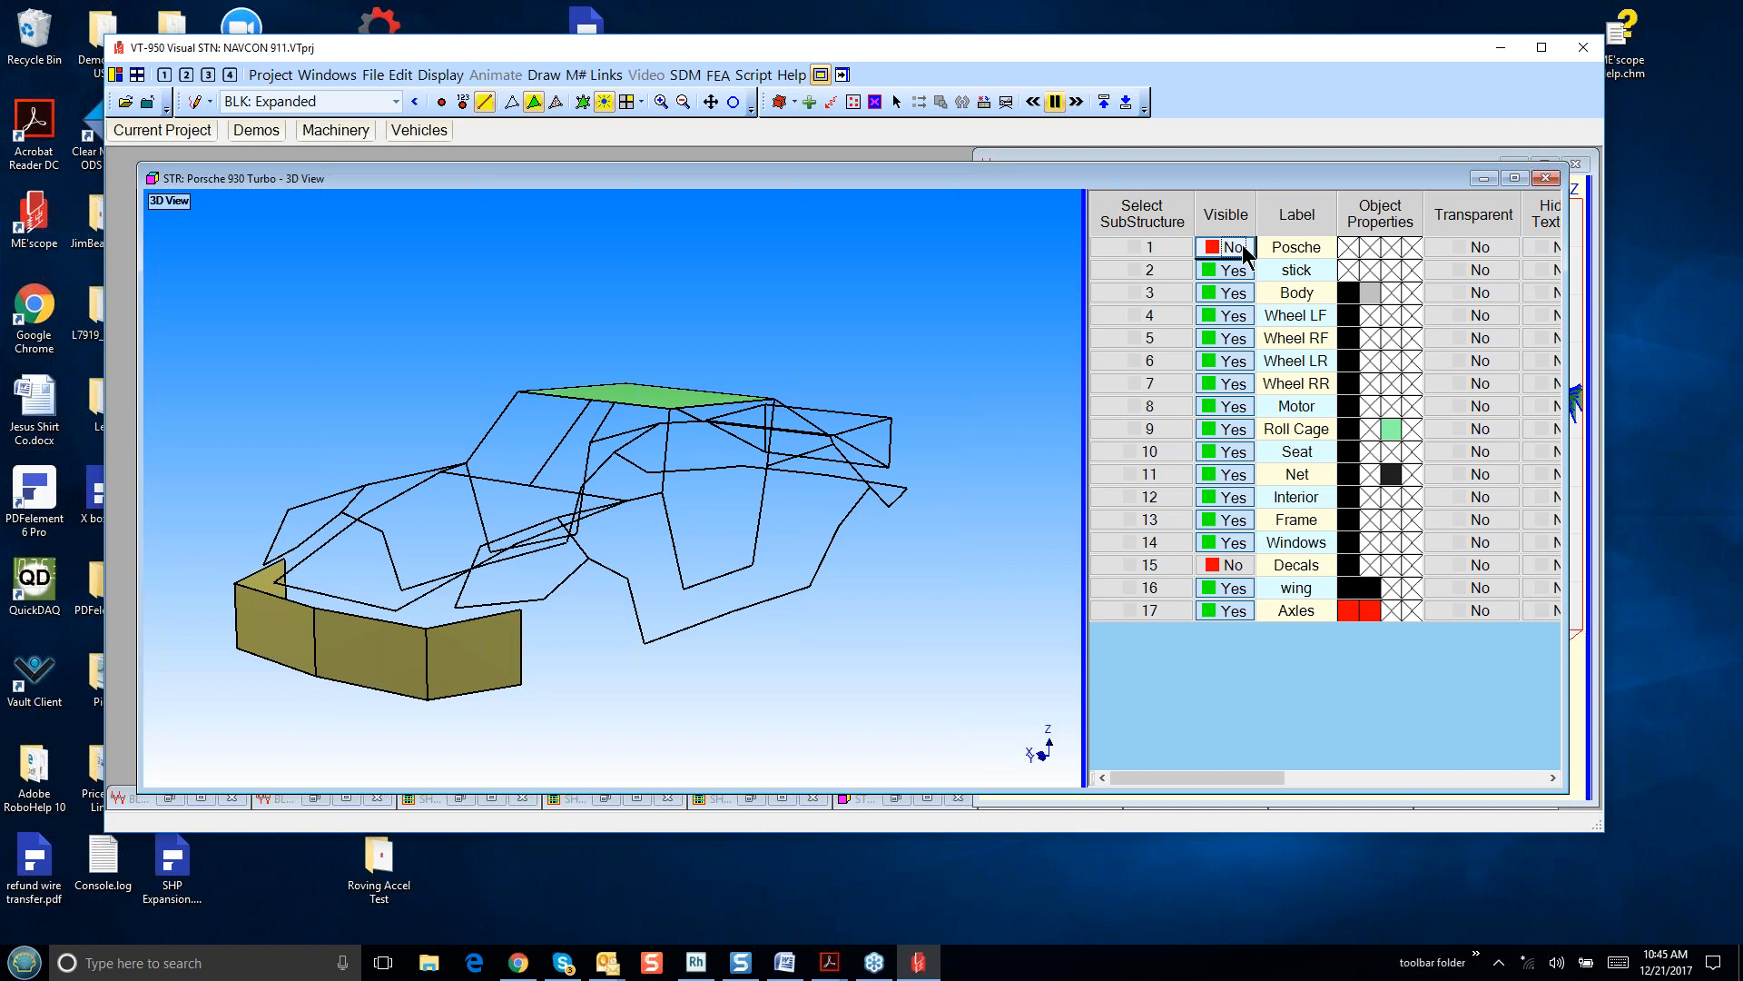
pyautogui.click(1245, 251)
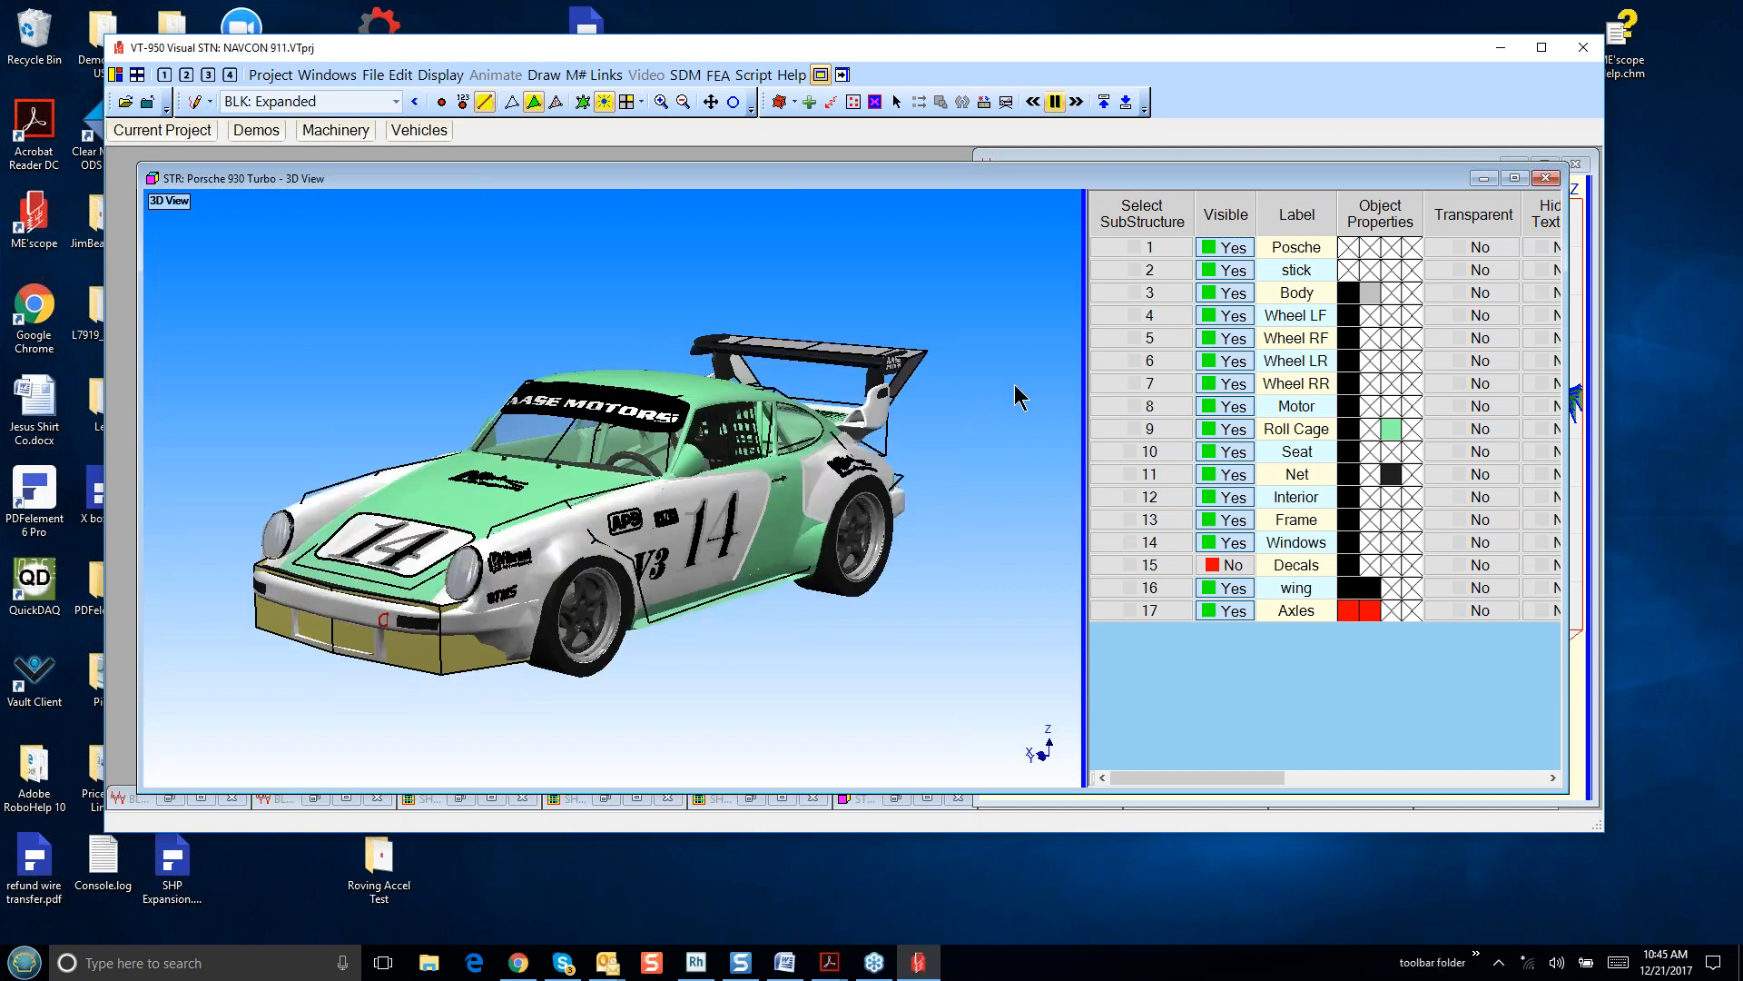
pyautogui.moveTo(984, 443)
pyautogui.mouseDown()
pyautogui.moveTo(832, 456)
pyautogui.moveTo(1089, 456)
pyautogui.moveTo(983, 443)
pyautogui.mouseUp()
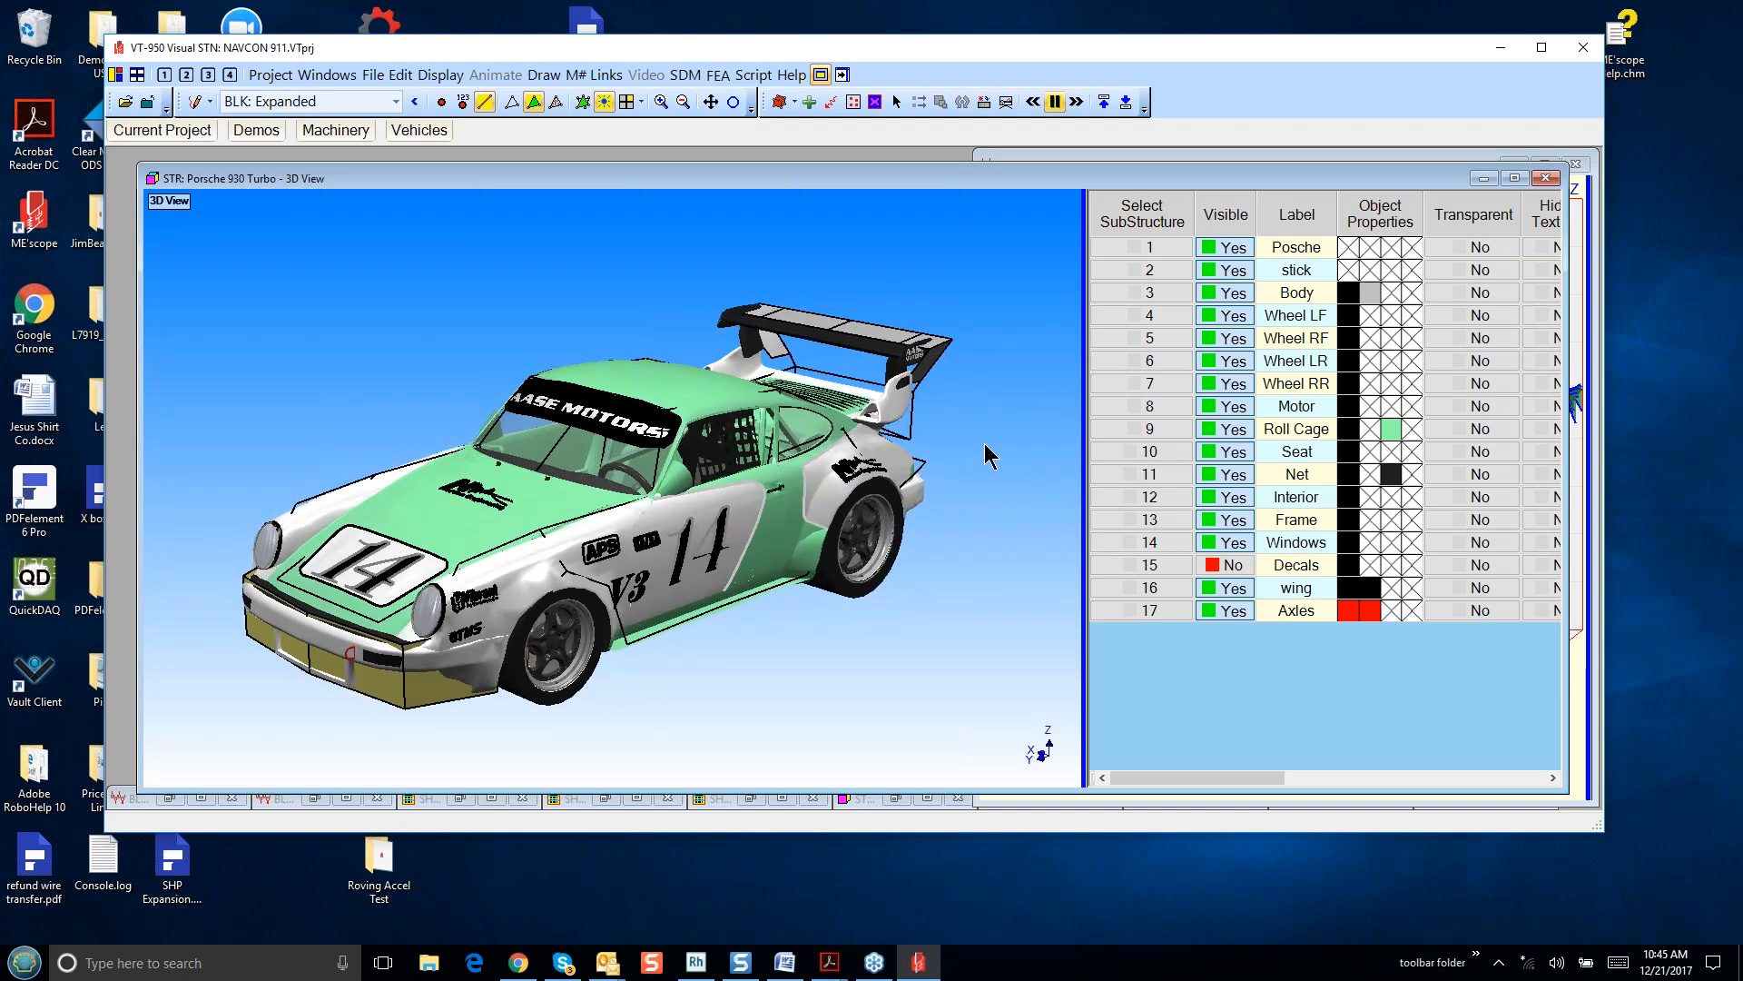
# - Make the Decals substructure visible and inspect the sponsor decals along the front fender up close
pyautogui.moveTo(961, 465)
pyautogui.mouseDown()
pyautogui.moveTo(943, 440)
pyautogui.moveTo(970, 454)
pyautogui.mouseUp()
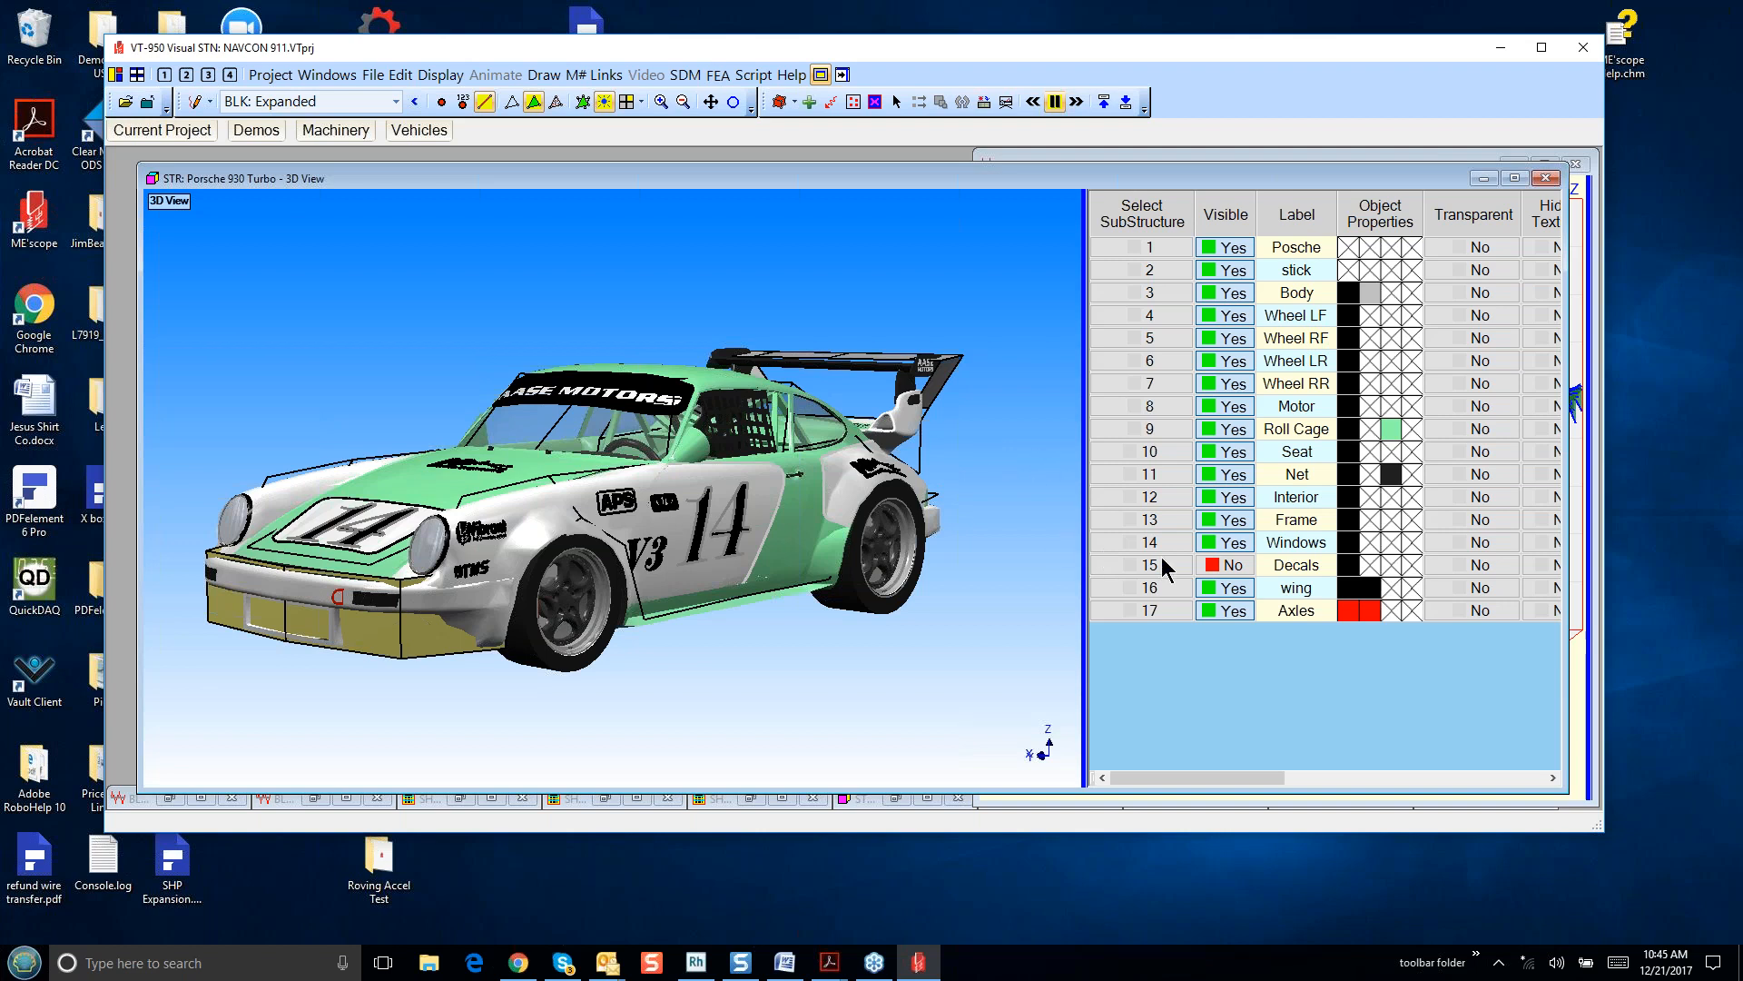
pyautogui.click(1217, 566)
pyautogui.click(1216, 568)
pyautogui.moveTo(716, 543); pyautogui.dragTo(540, 551)
pyautogui.scroll(4, 540, 551)
pyautogui.moveTo(542, 549); pyautogui.dragTo(949, 516)
pyautogui.scroll(4, 948, 515)
pyautogui.scroll(2, 873, 517)
pyautogui.moveTo(870, 503); pyautogui.dragTo(844, 500, button='middle')
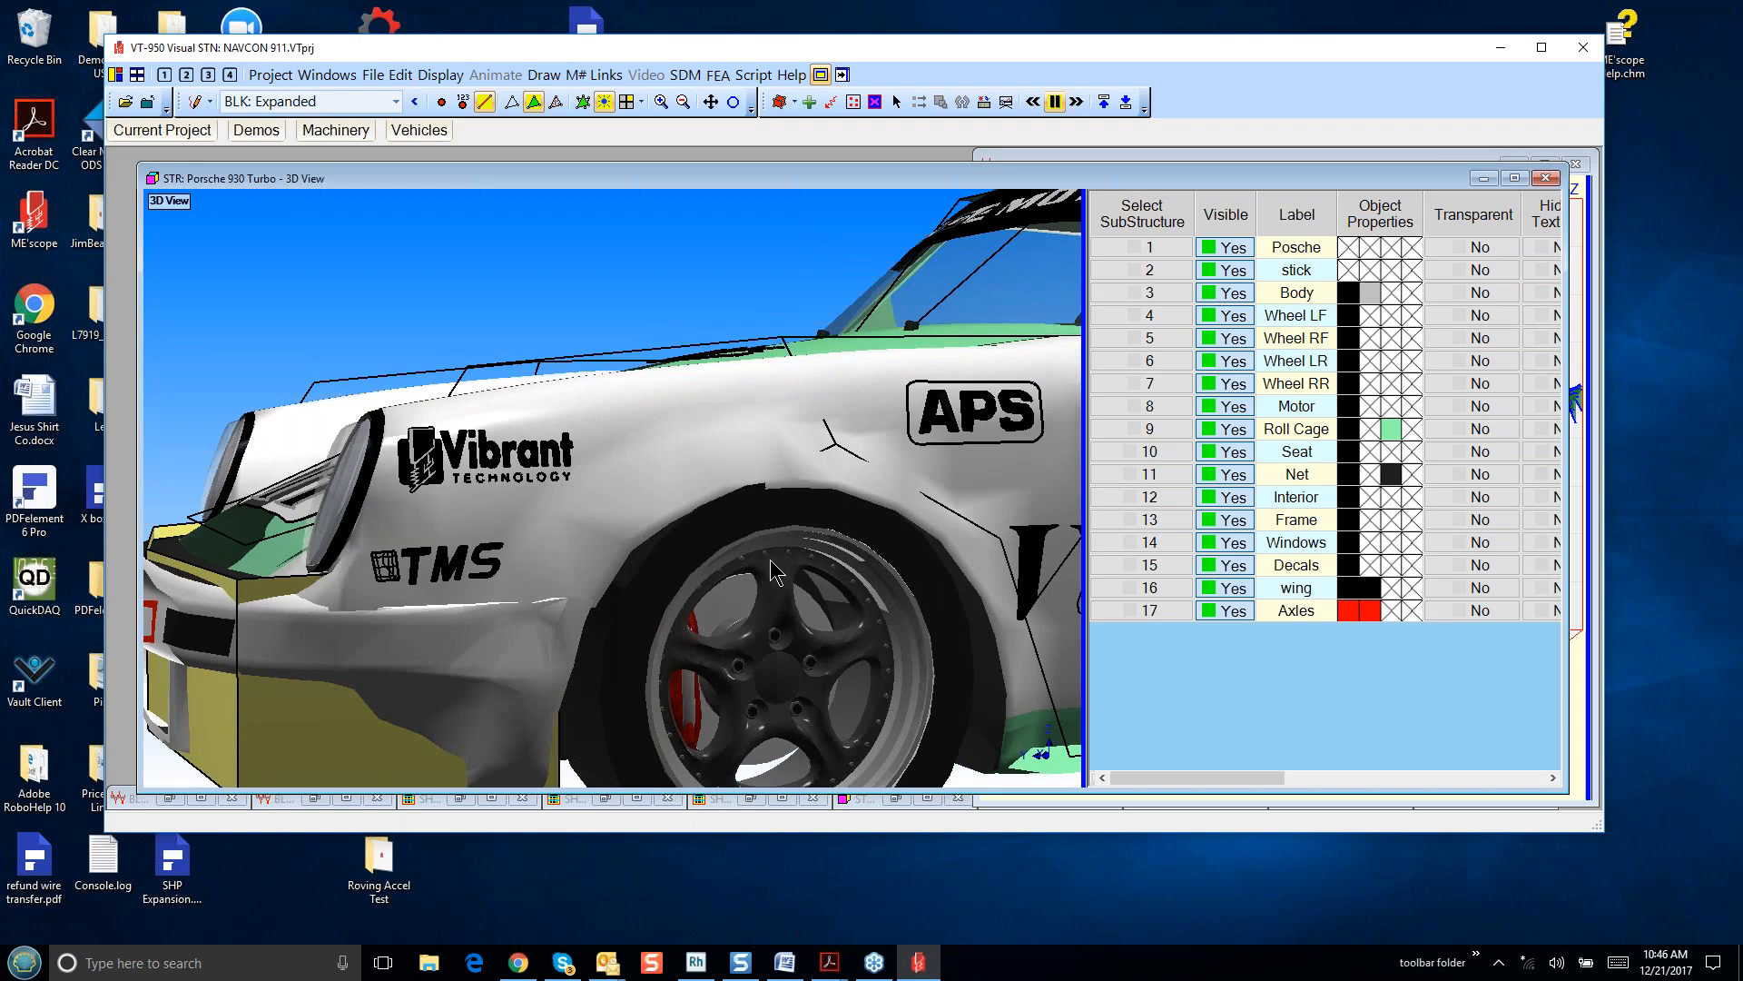
pyautogui.scroll(-3, 772, 572)
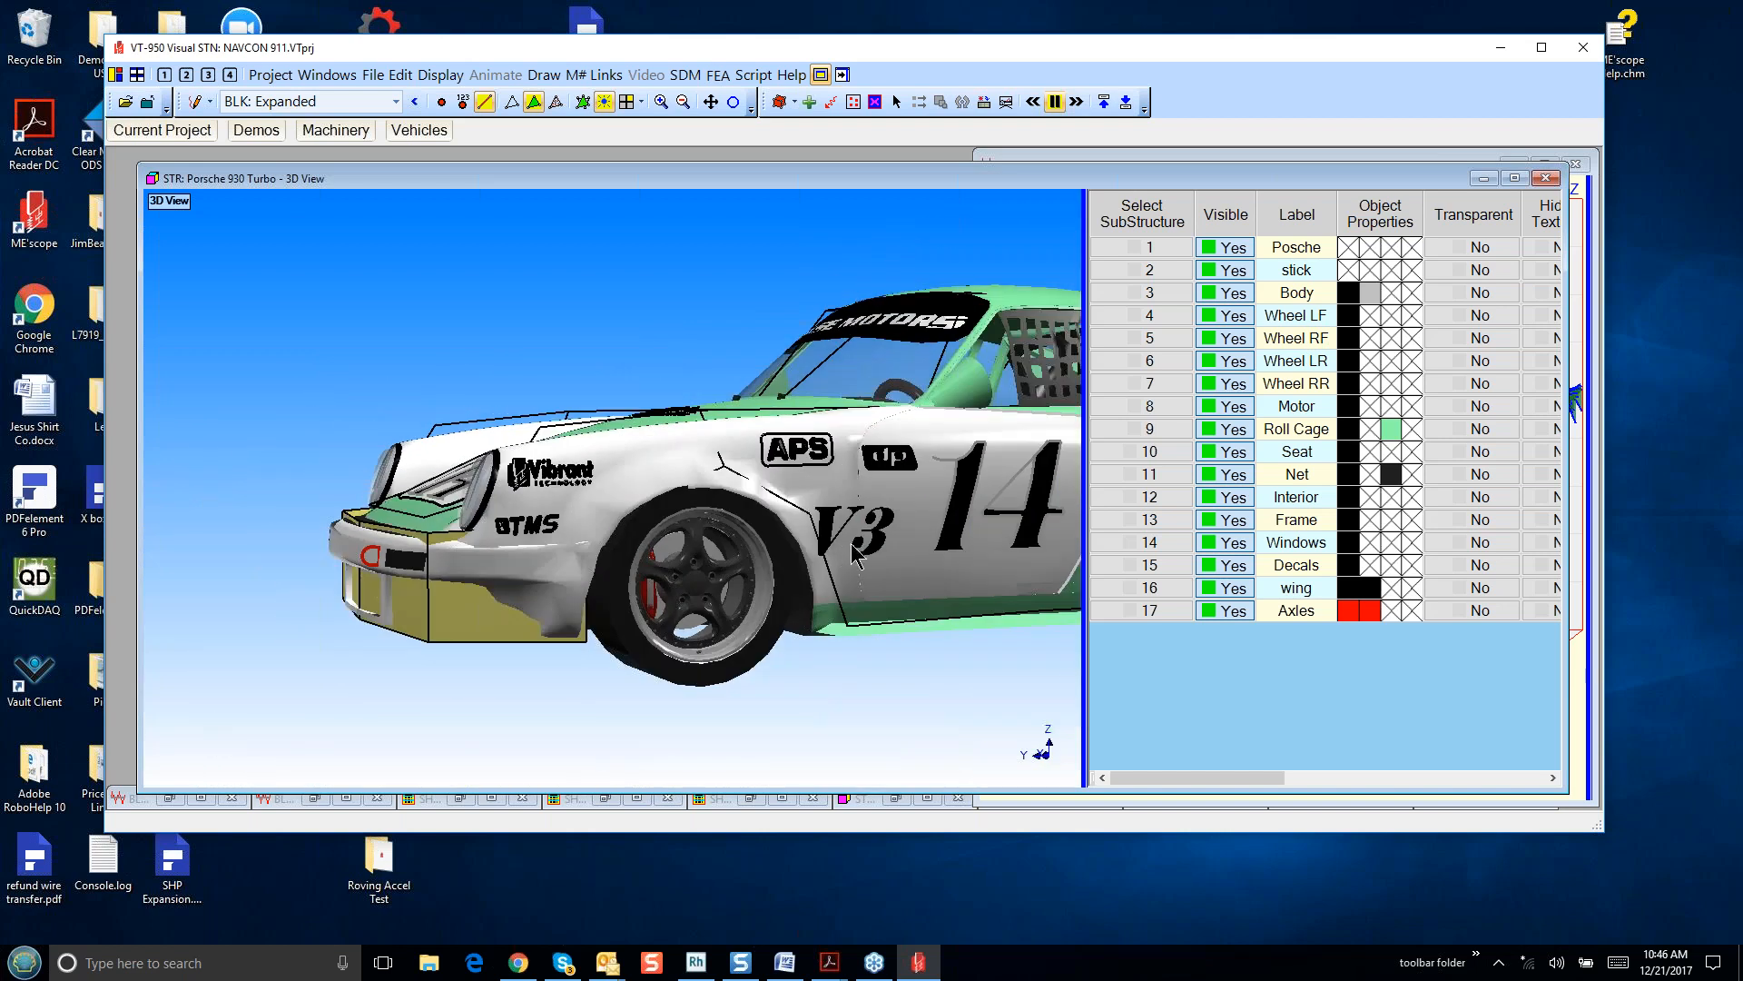
pyautogui.moveTo(879, 583); pyautogui.dragTo(847, 559)
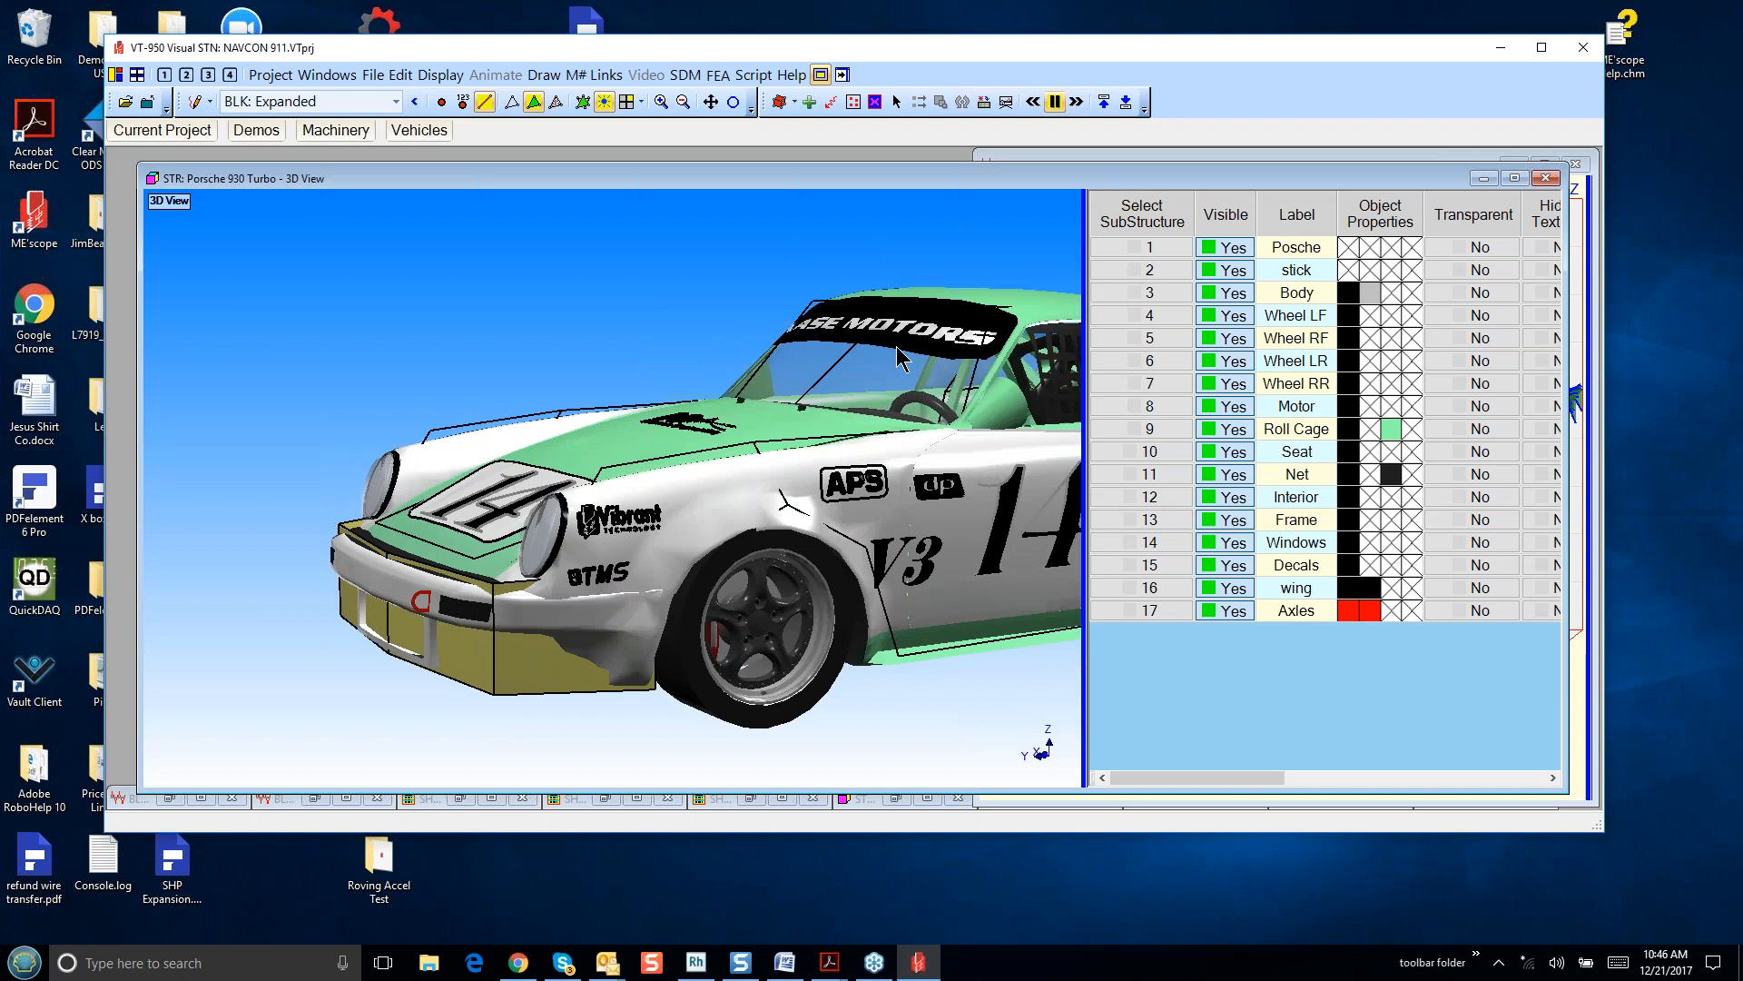
# - Hide the Posche substructure and animate the New Shapes mode shapes on the whole wireframe in a widened 3D view
pyautogui.click(1231, 247)
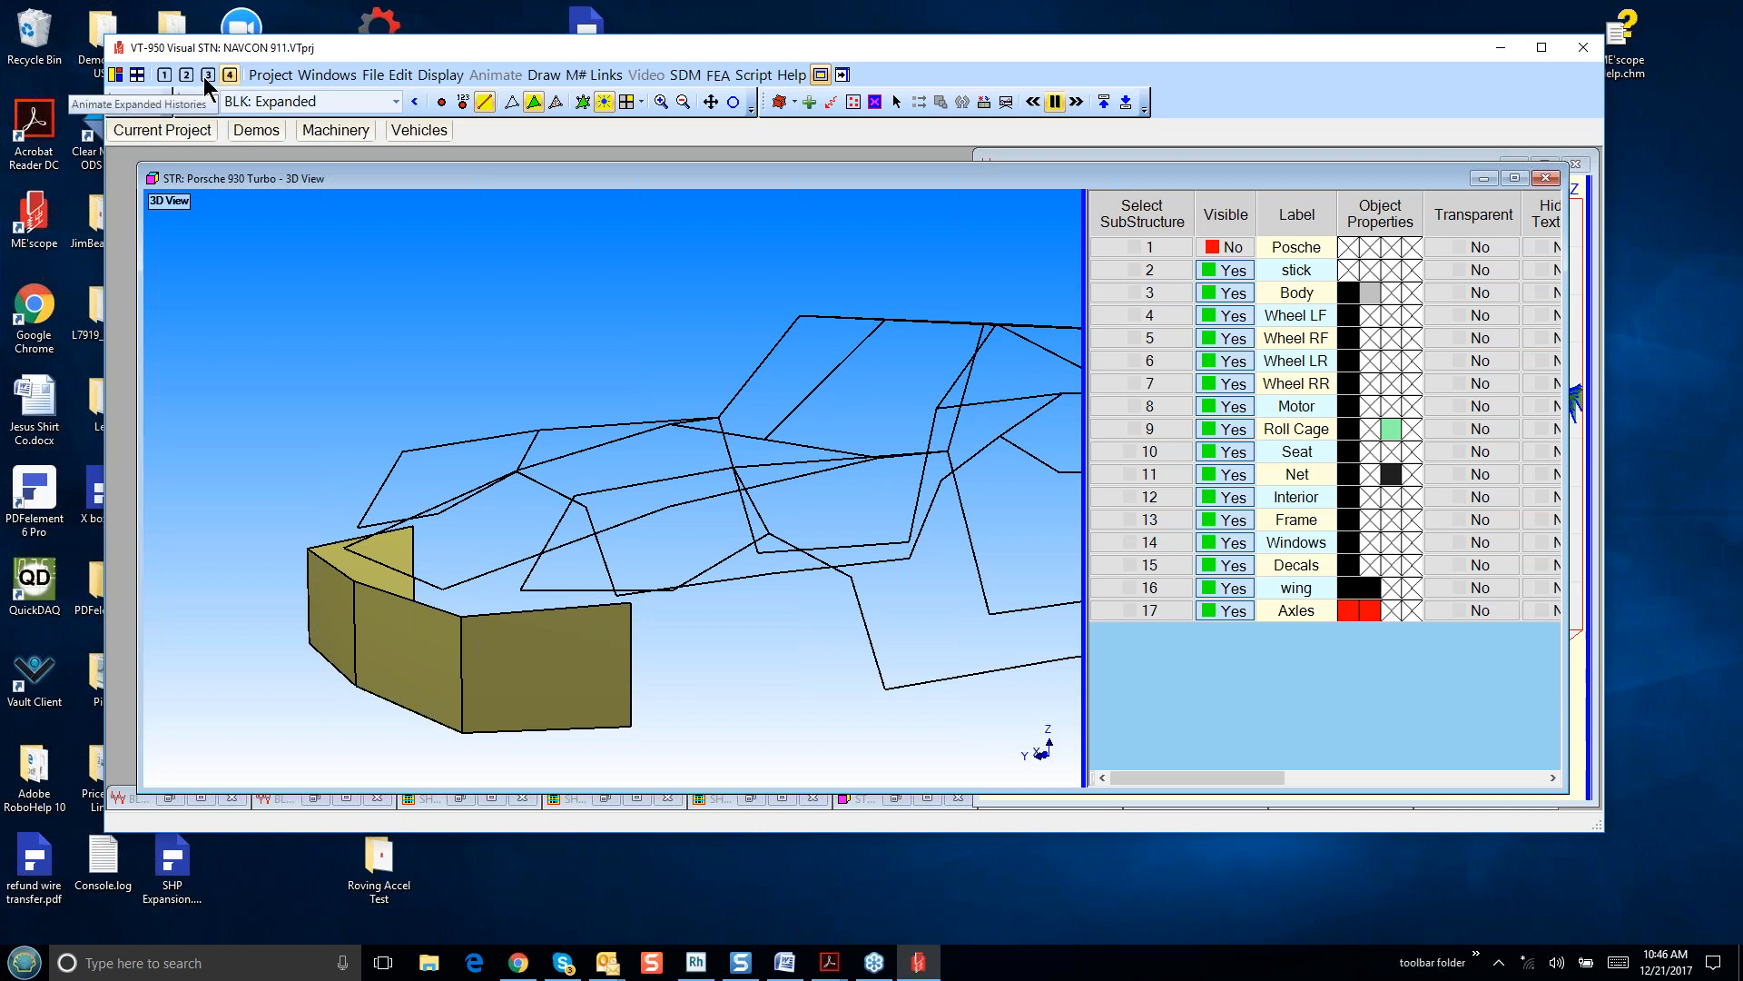
pyautogui.click(164, 74)
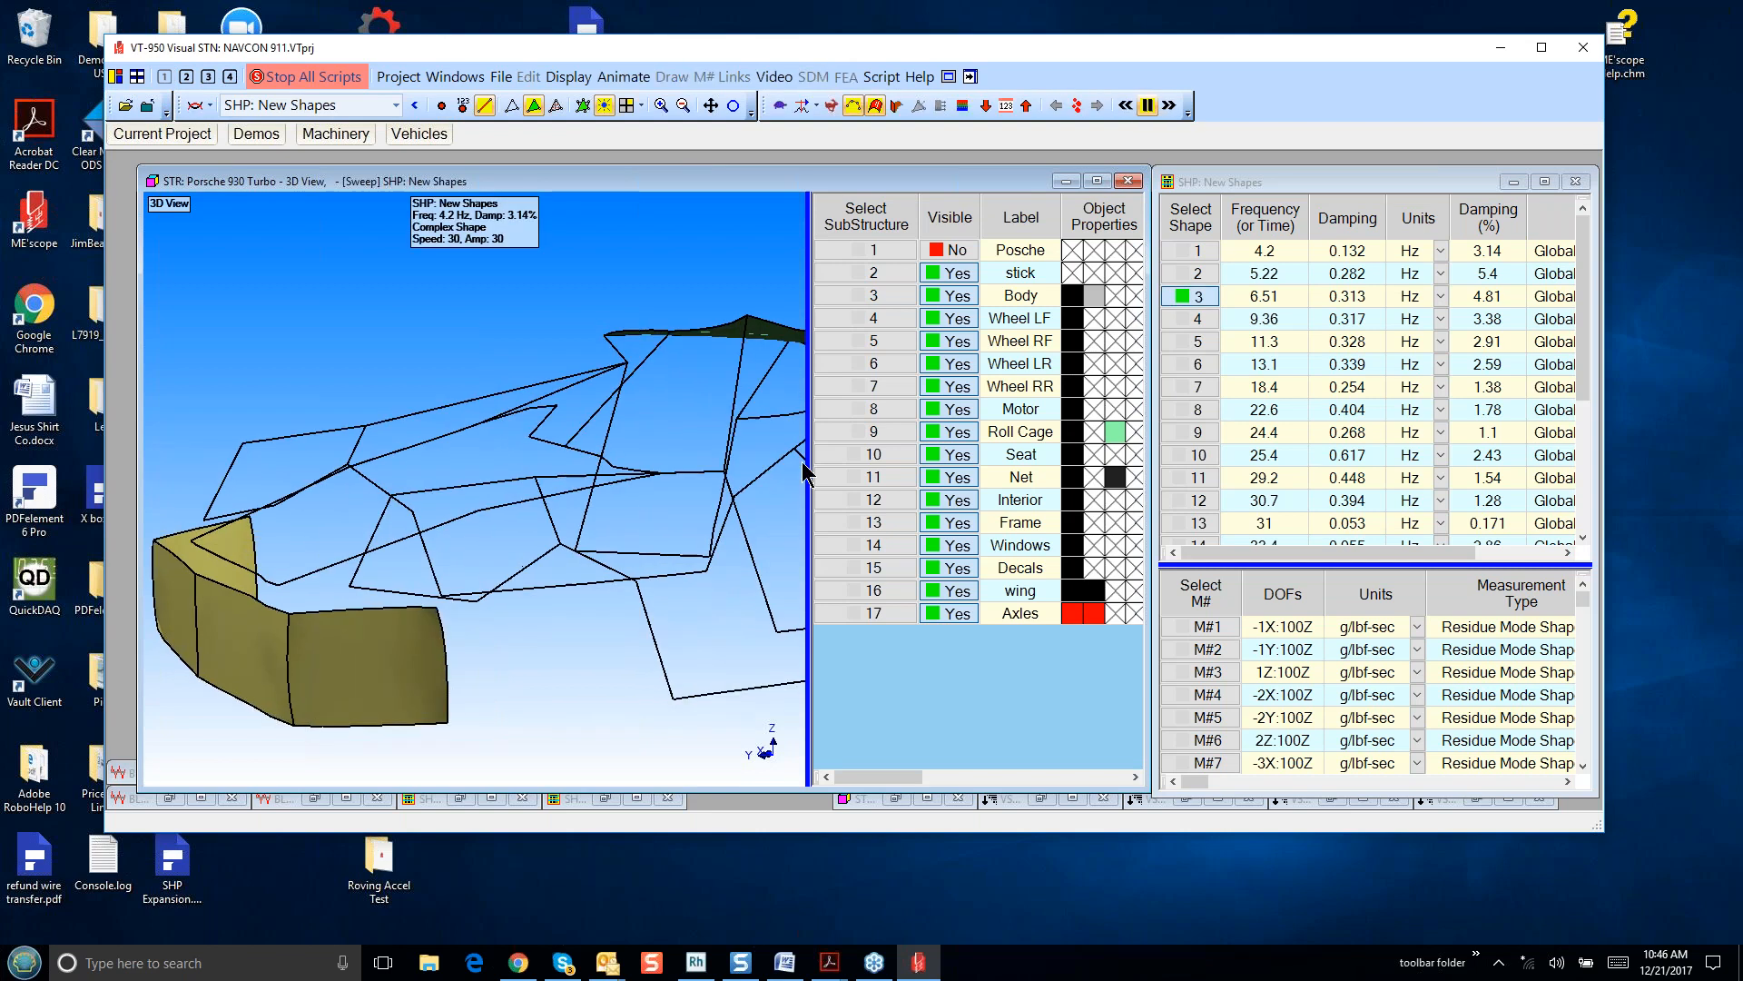
pyautogui.moveTo(808, 465); pyautogui.dragTo(1168, 448)
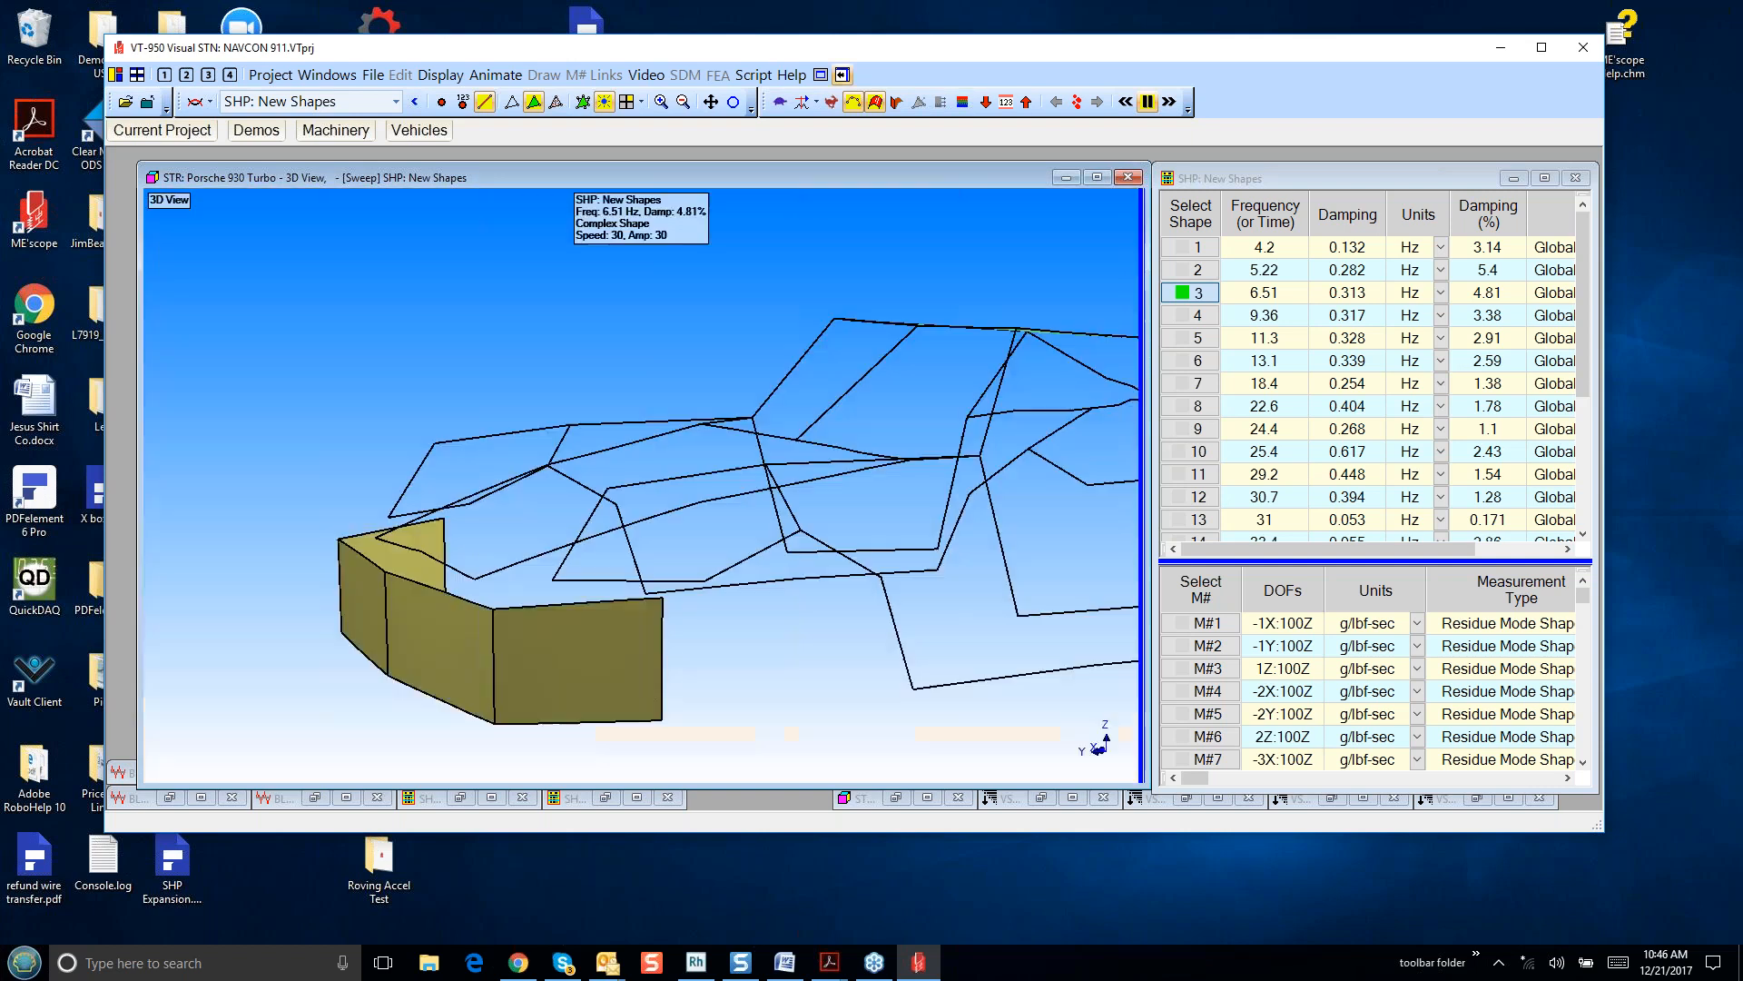
pyautogui.rightClick(513, 343)
pyautogui.click(514, 203)
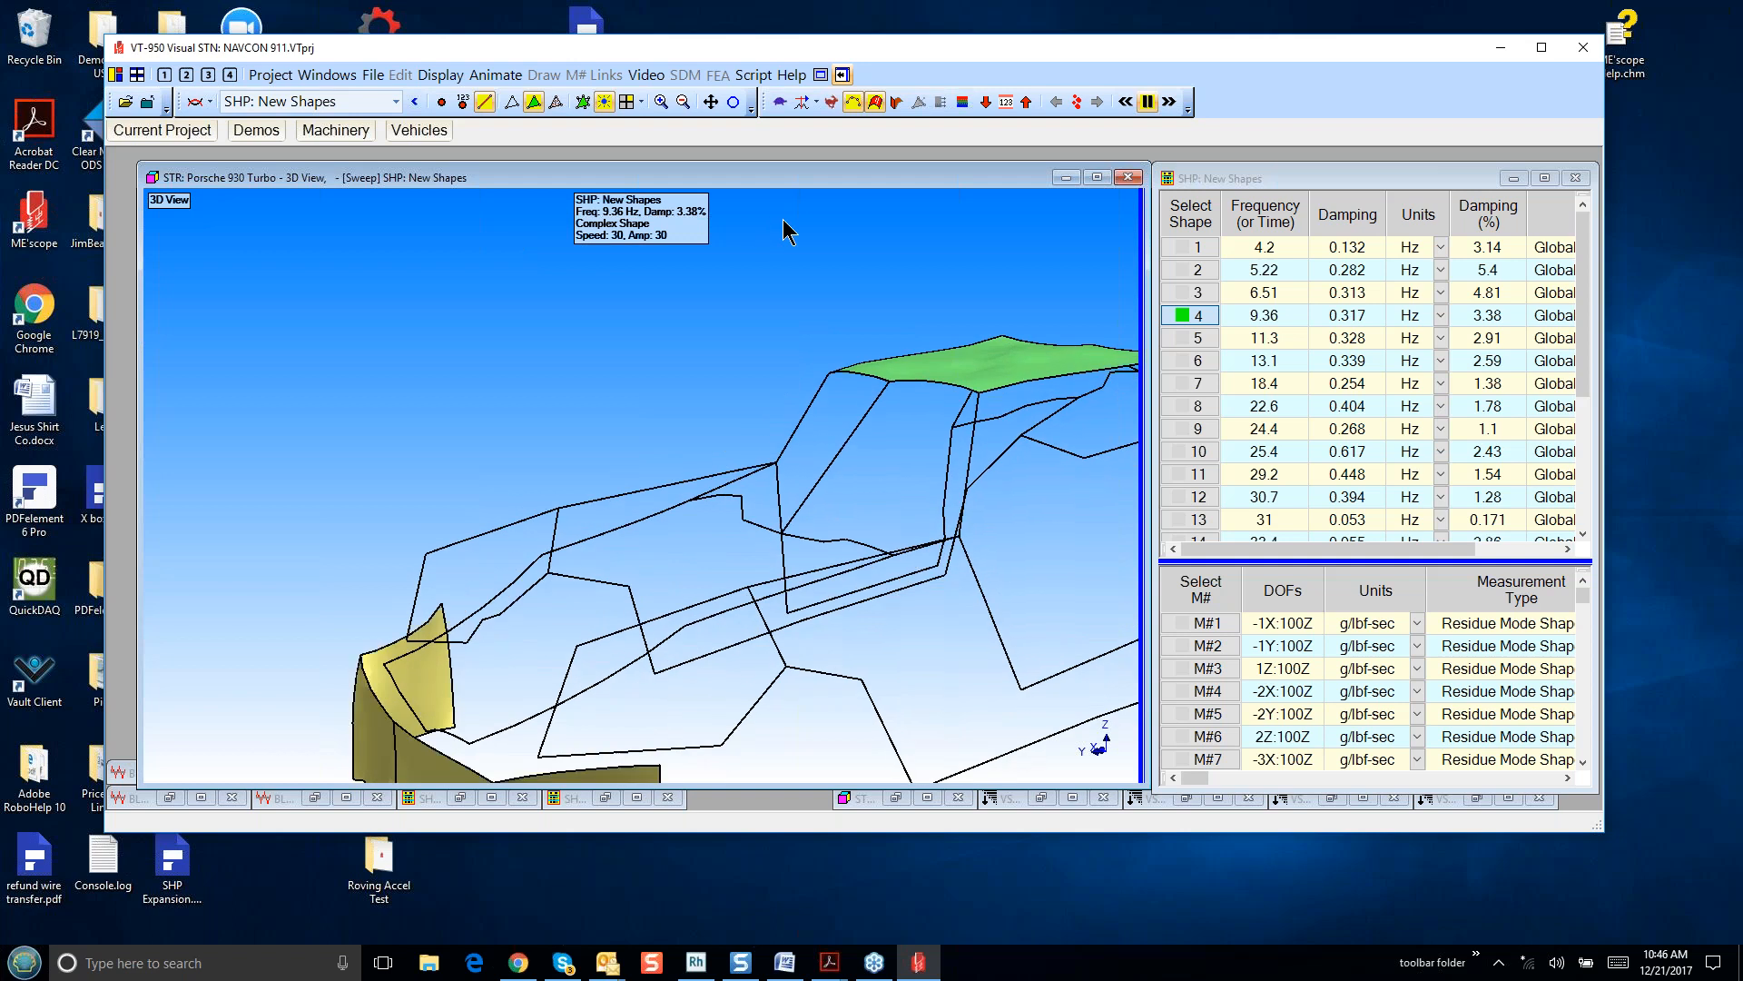
pyautogui.click(683, 102)
pyautogui.scroll(3, 771, 320)
pyautogui.moveTo(790, 351); pyautogui.dragTo(835, 353)
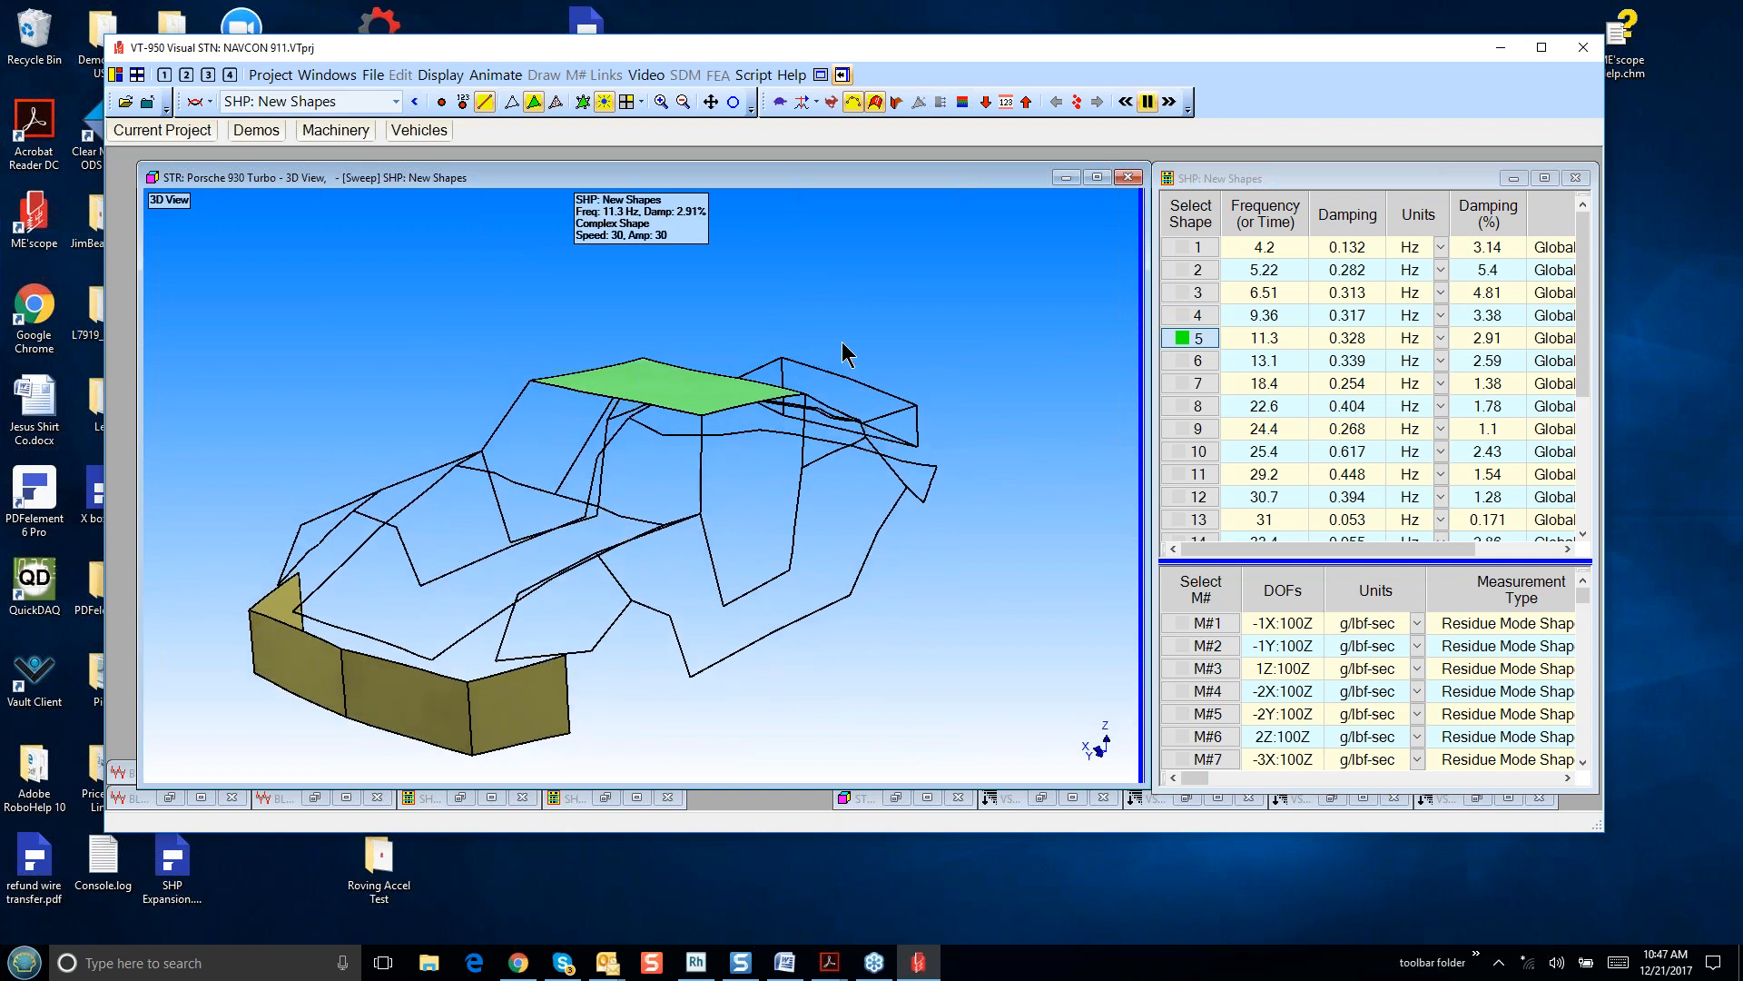
# - Select shape 1 at 4.2 Hz for animation and display the point number labels on the wireframe car
pyautogui.click(1199, 250)
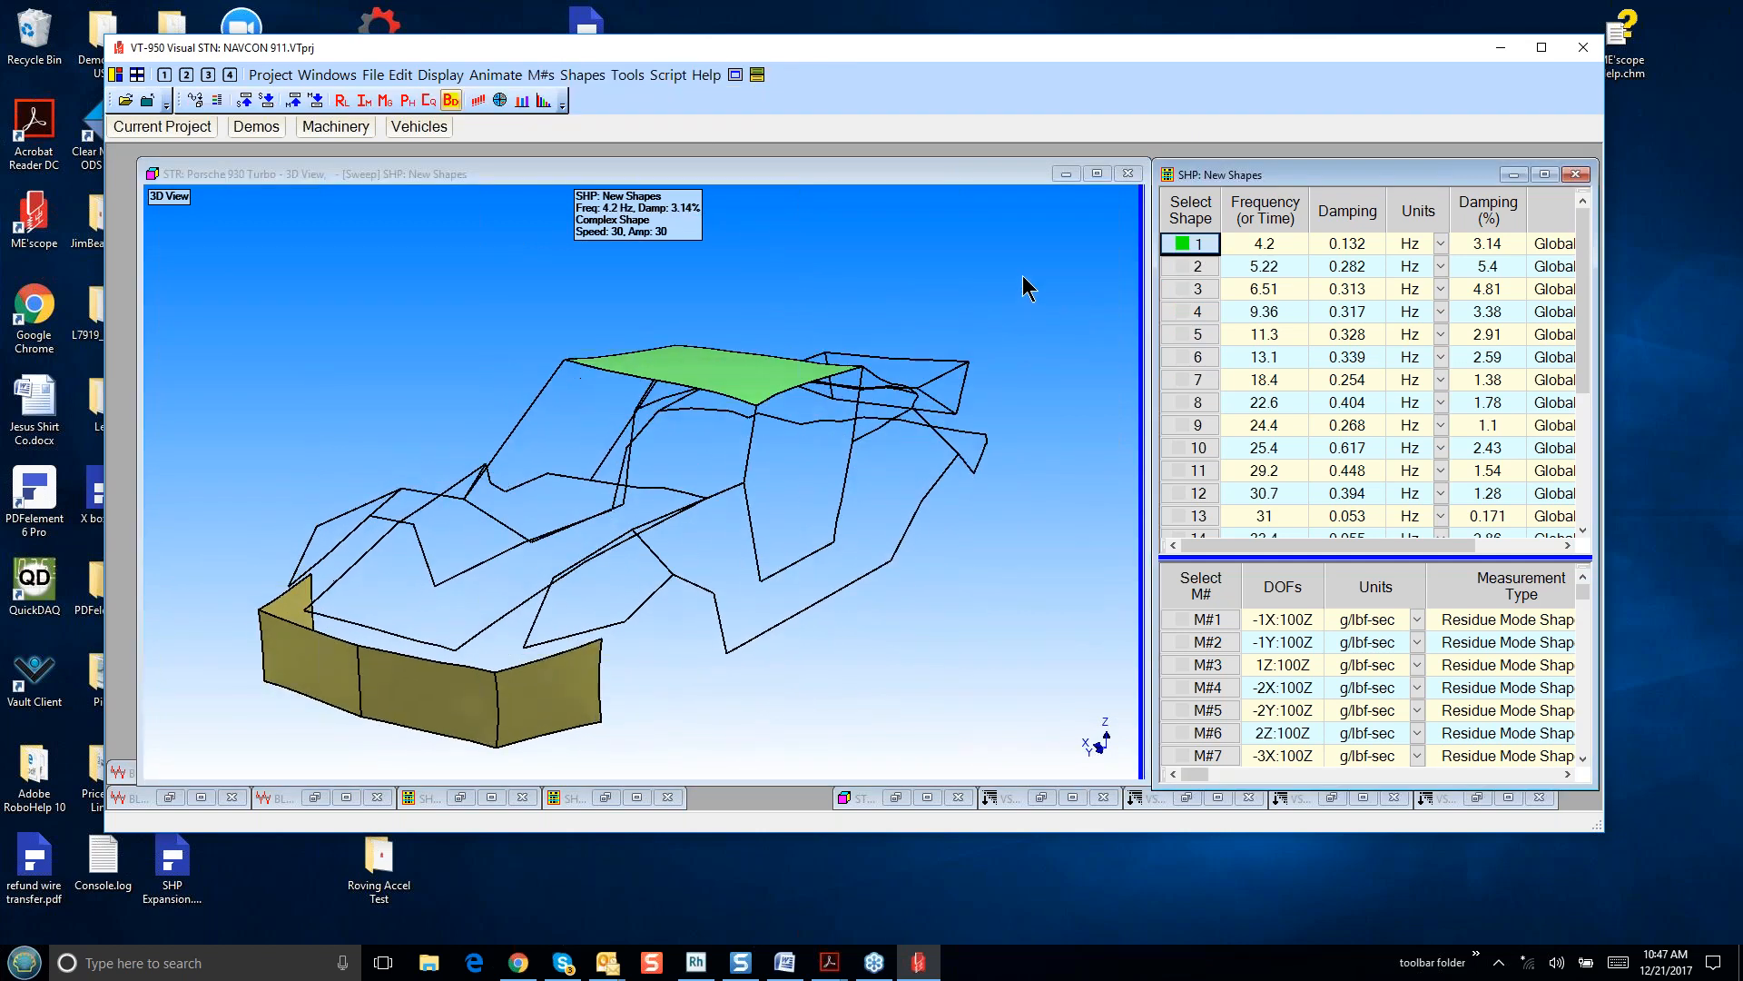
pyautogui.moveTo(960, 308); pyautogui.dragTo(495, 127)
pyautogui.click(462, 105)
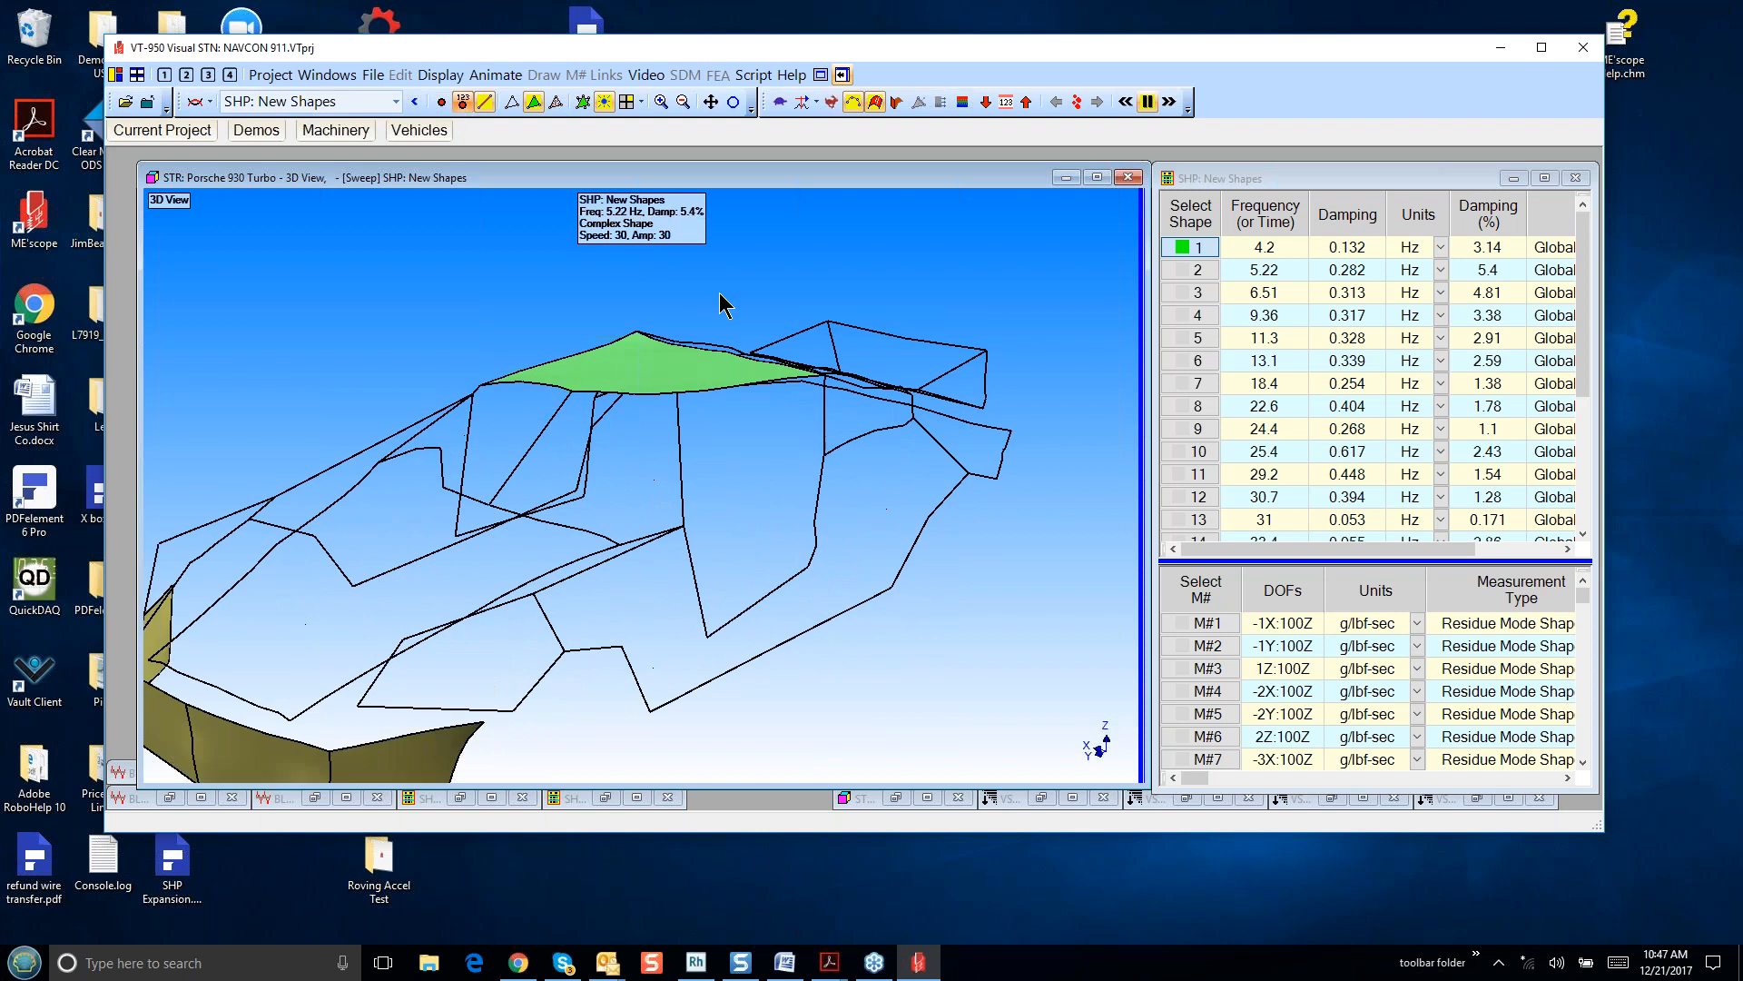
pyautogui.moveTo(886, 591)
pyautogui.mouseDown()
pyautogui.moveTo(982, 597)
pyautogui.moveTo(895, 605)
pyautogui.mouseUp()
pyautogui.scroll(5, 896, 605)
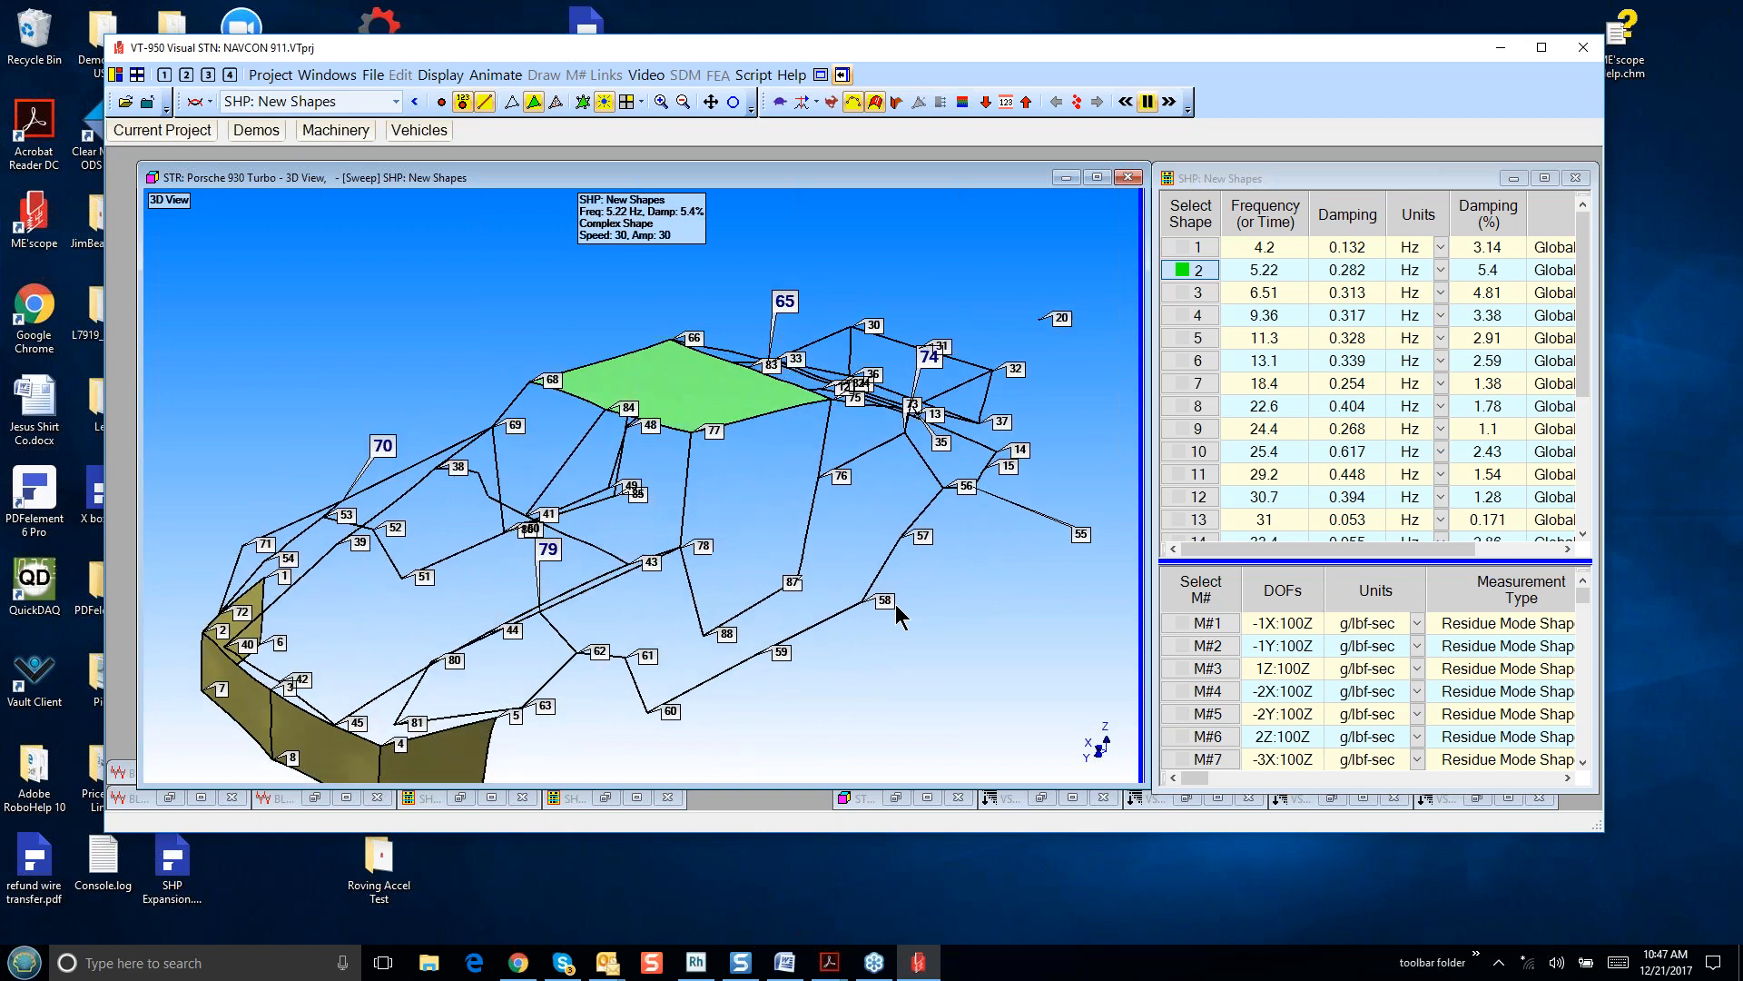
pyautogui.scroll(-5, 896, 603)
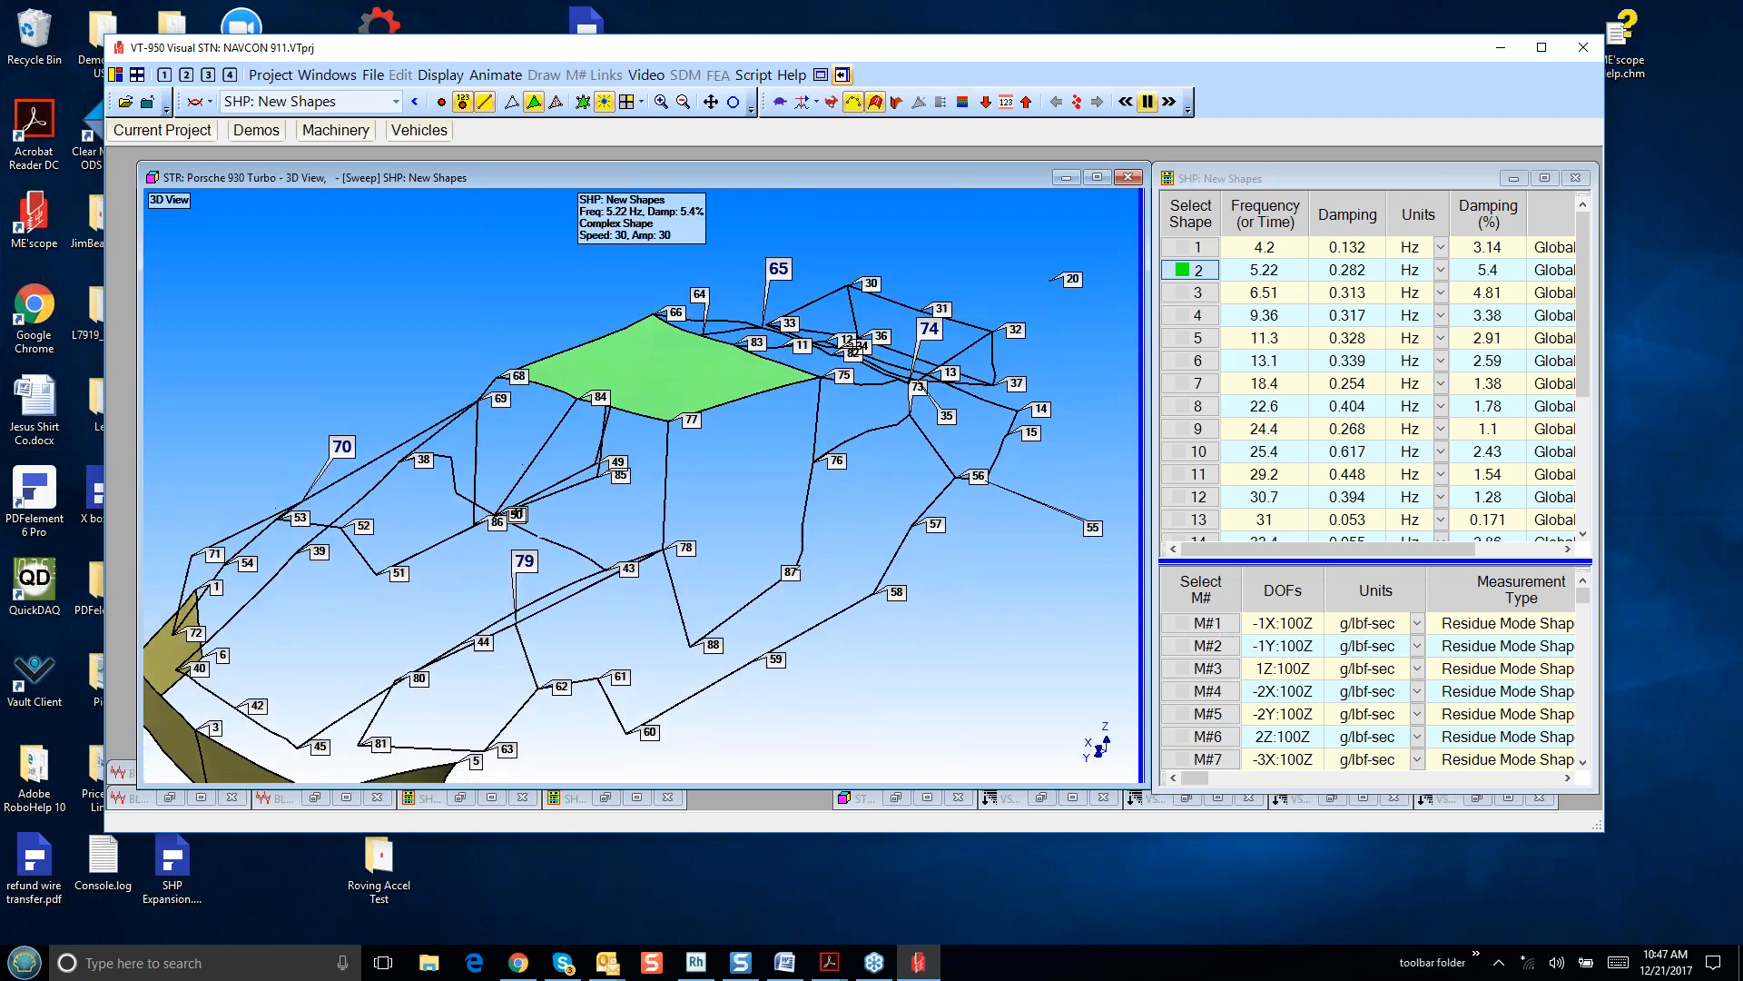
pyautogui.scroll(-2, 969, 658)
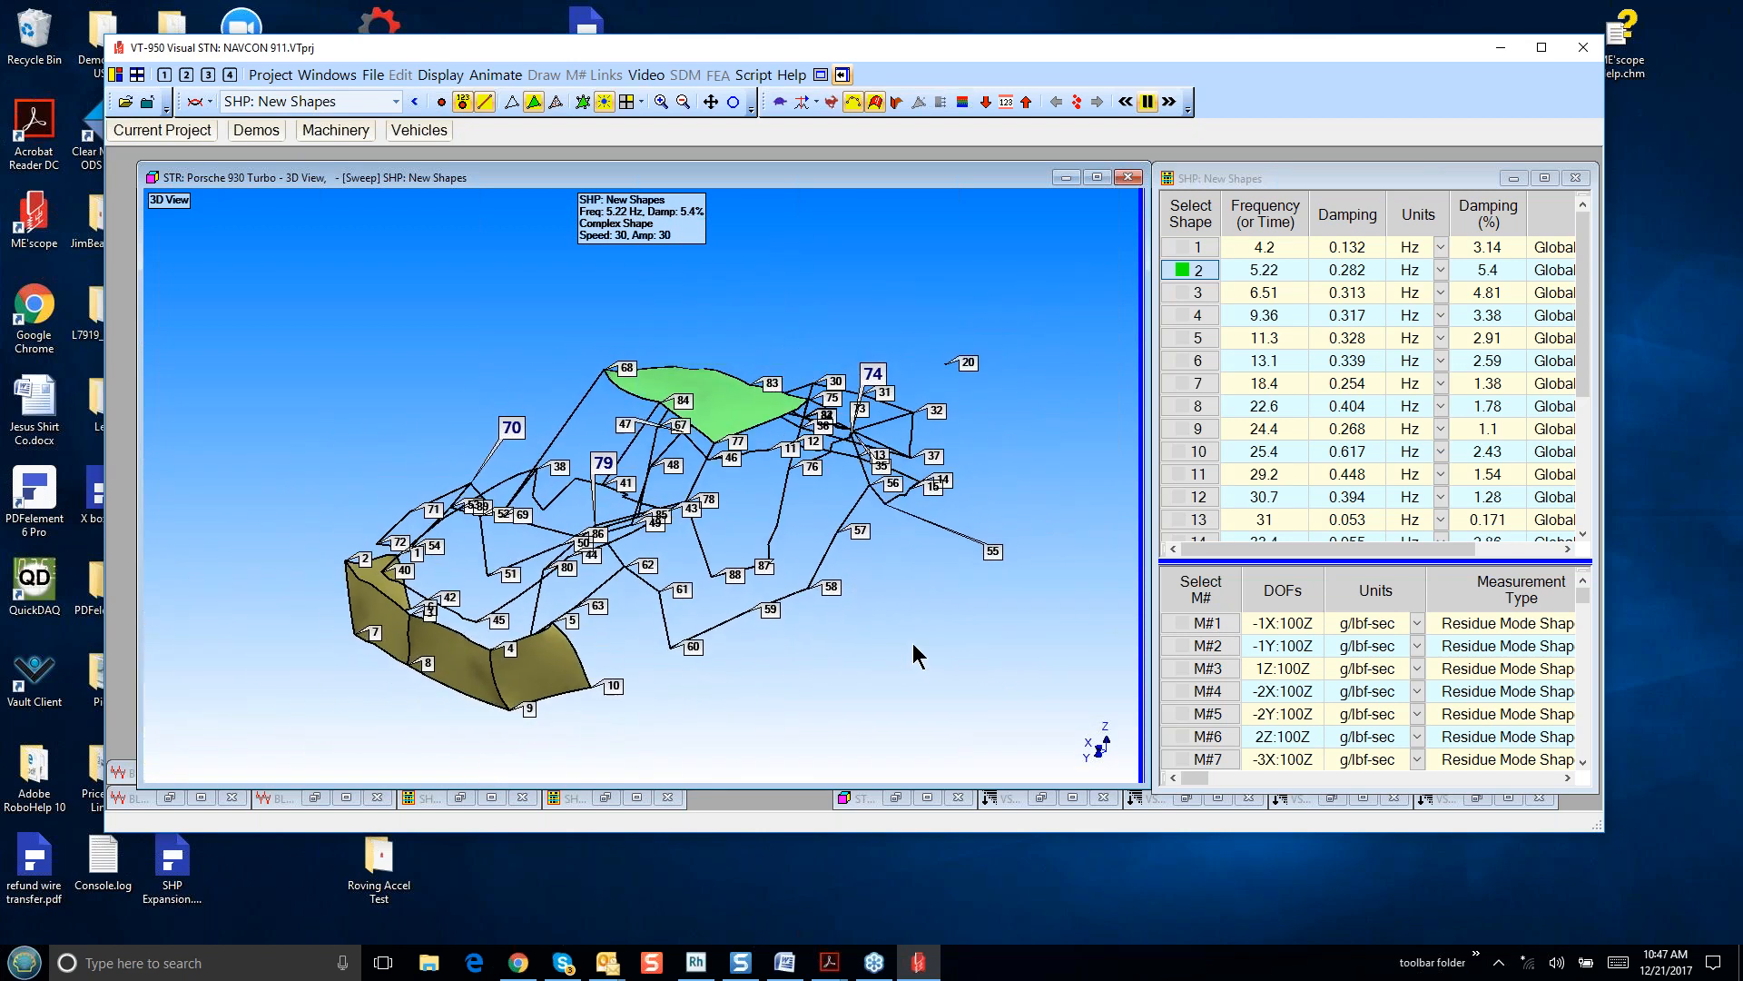
# - Select shape 3 at 6.51 Hz and examine the labelled wireframe's motion from different angles
pyautogui.click(1198, 292)
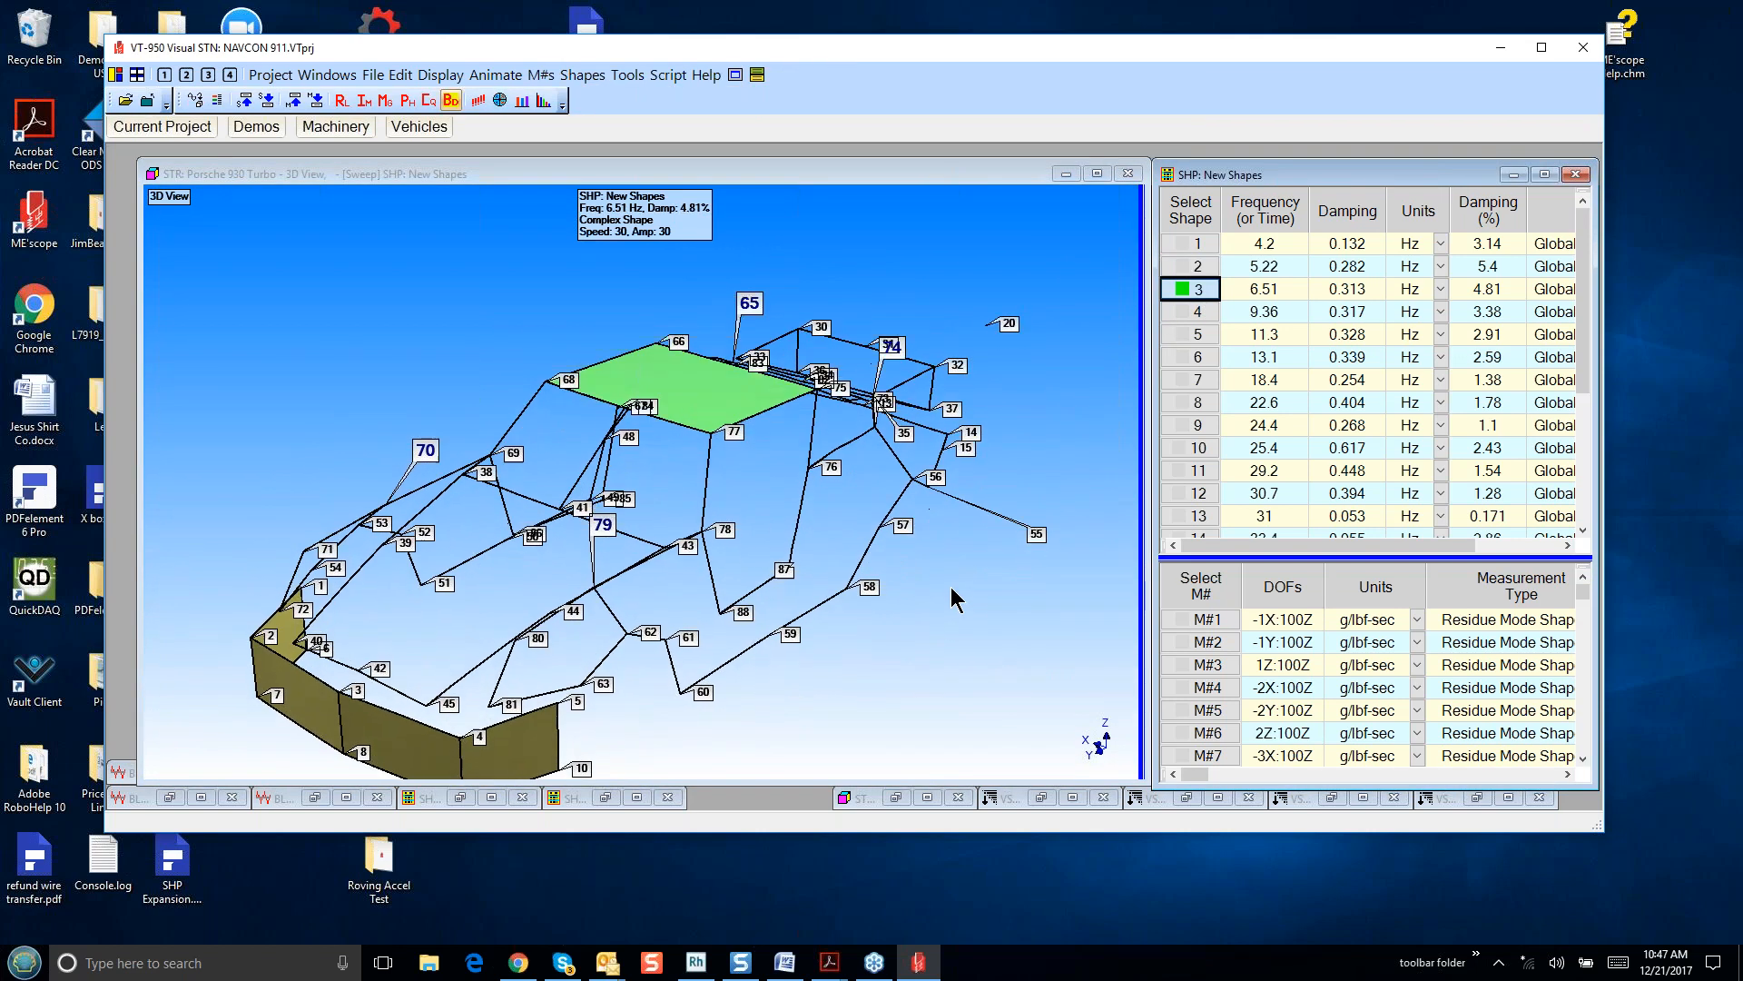
pyautogui.moveTo(946, 587); pyautogui.dragTo(782, 573)
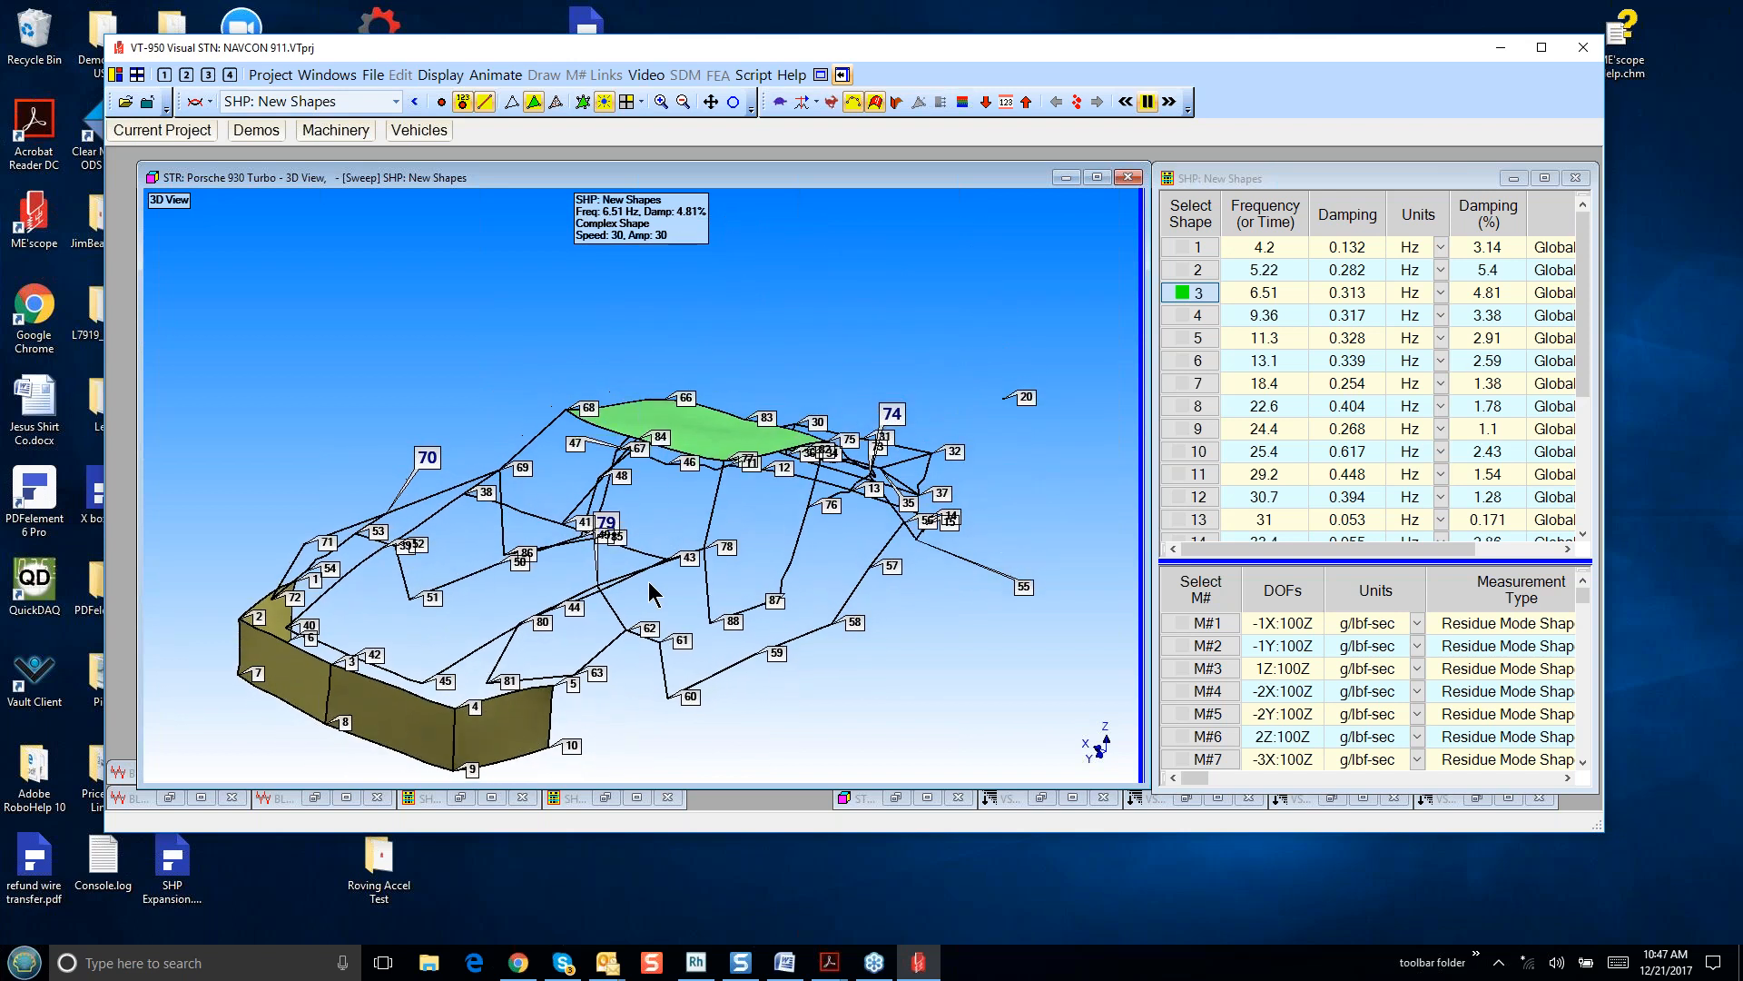
pyautogui.moveTo(935, 571); pyautogui.dragTo(935, 599)
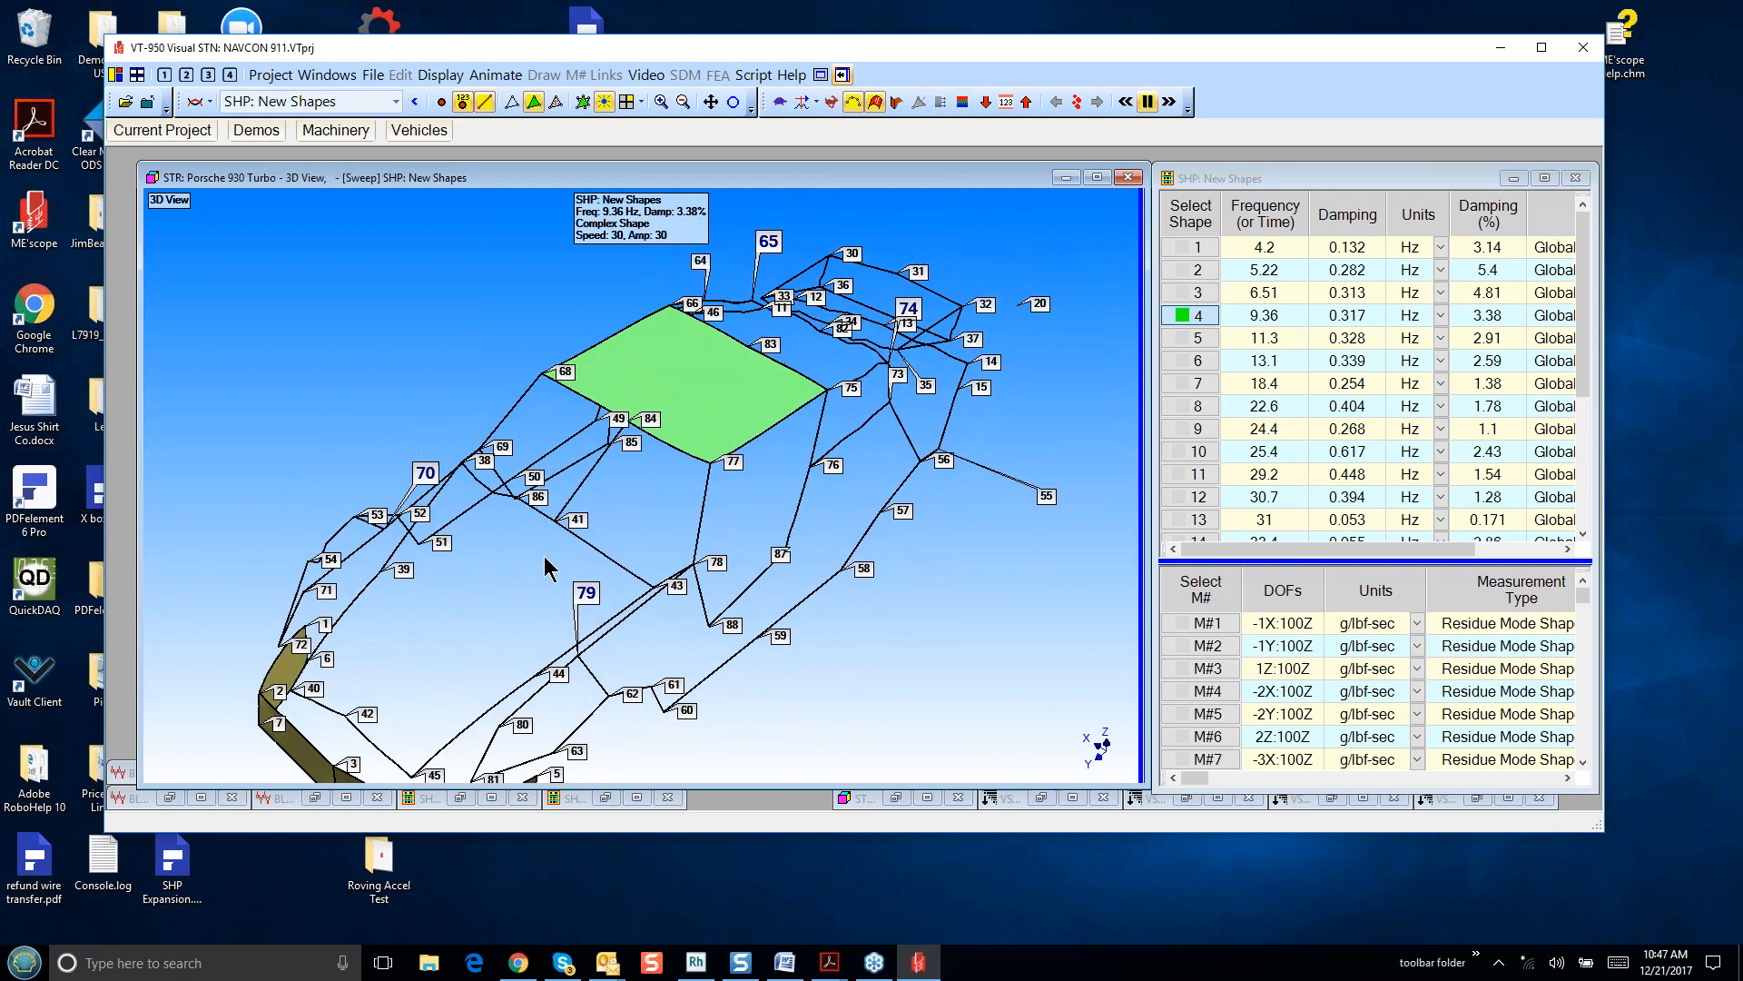
# - Stop the animation and examine the numbered test points of the static wireframe from the front, above and side
pyautogui.rightClick(490, 350)
pyautogui.moveTo(627, 405)
pyautogui.click(709, 413)
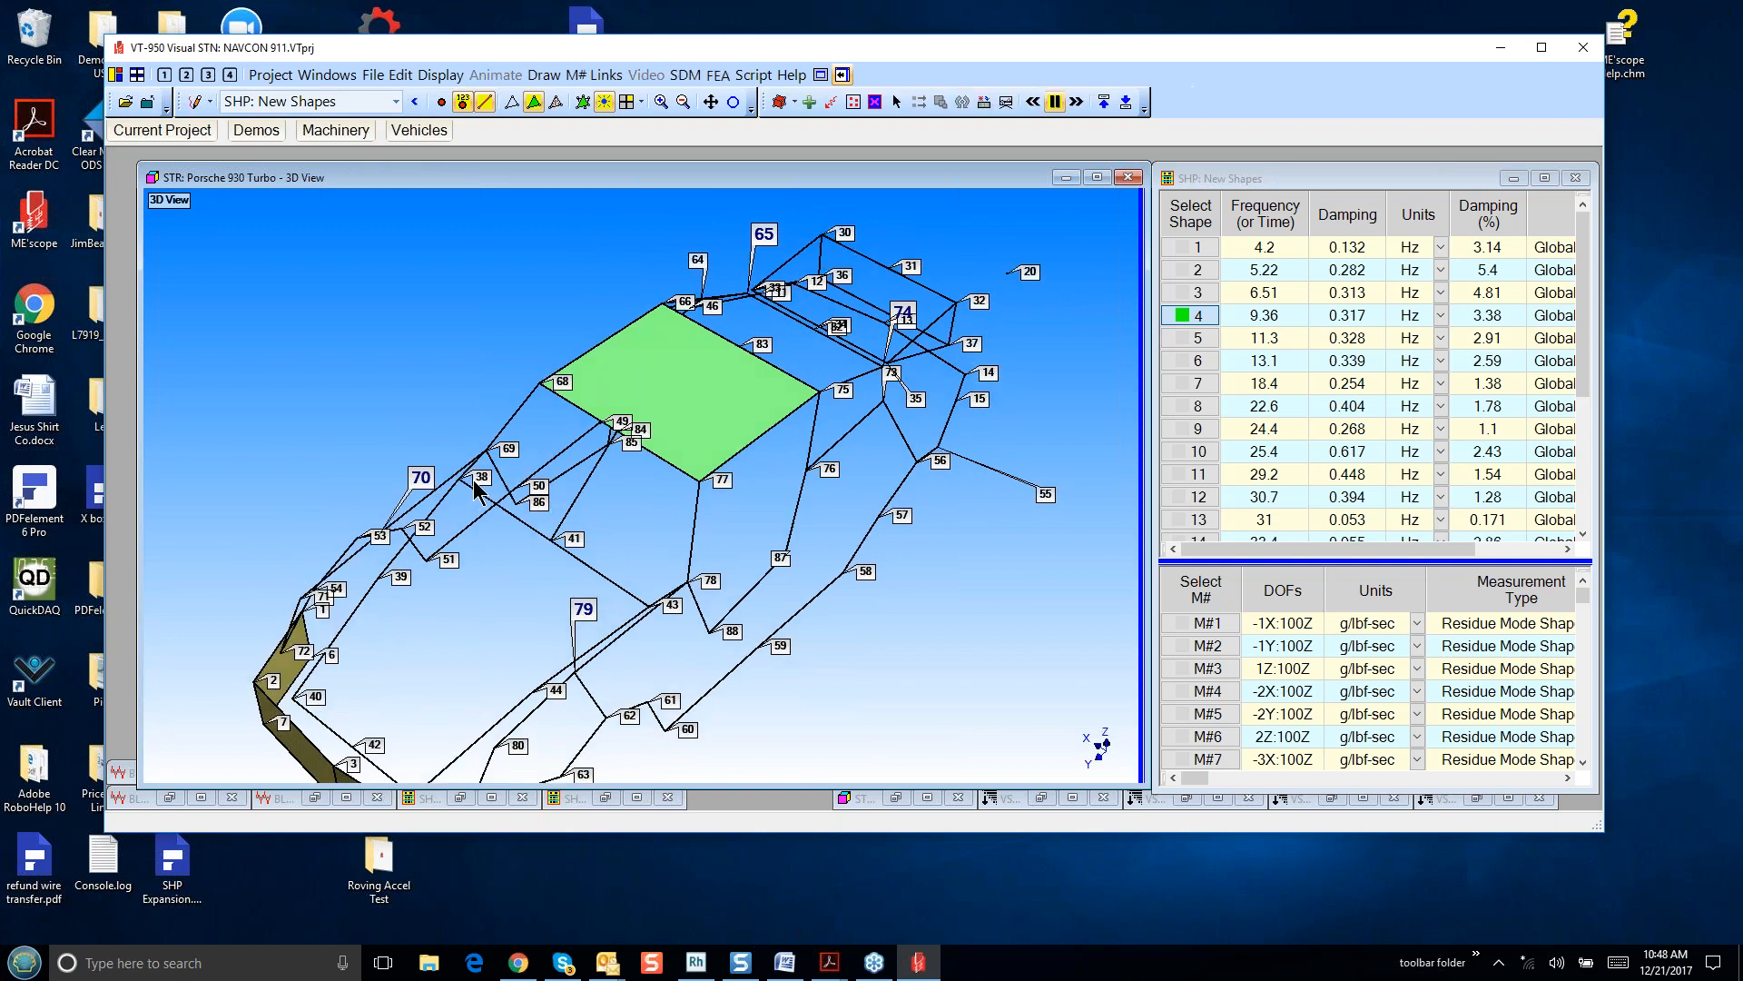
pyautogui.moveTo(445, 542)
pyautogui.mouseDown()
pyautogui.moveTo(432, 511)
pyautogui.moveTo(479, 507)
pyautogui.moveTo(422, 506)
pyautogui.moveTo(468, 550)
pyautogui.moveTo(515, 547)
pyautogui.moveTo(449, 556)
pyautogui.mouseUp()
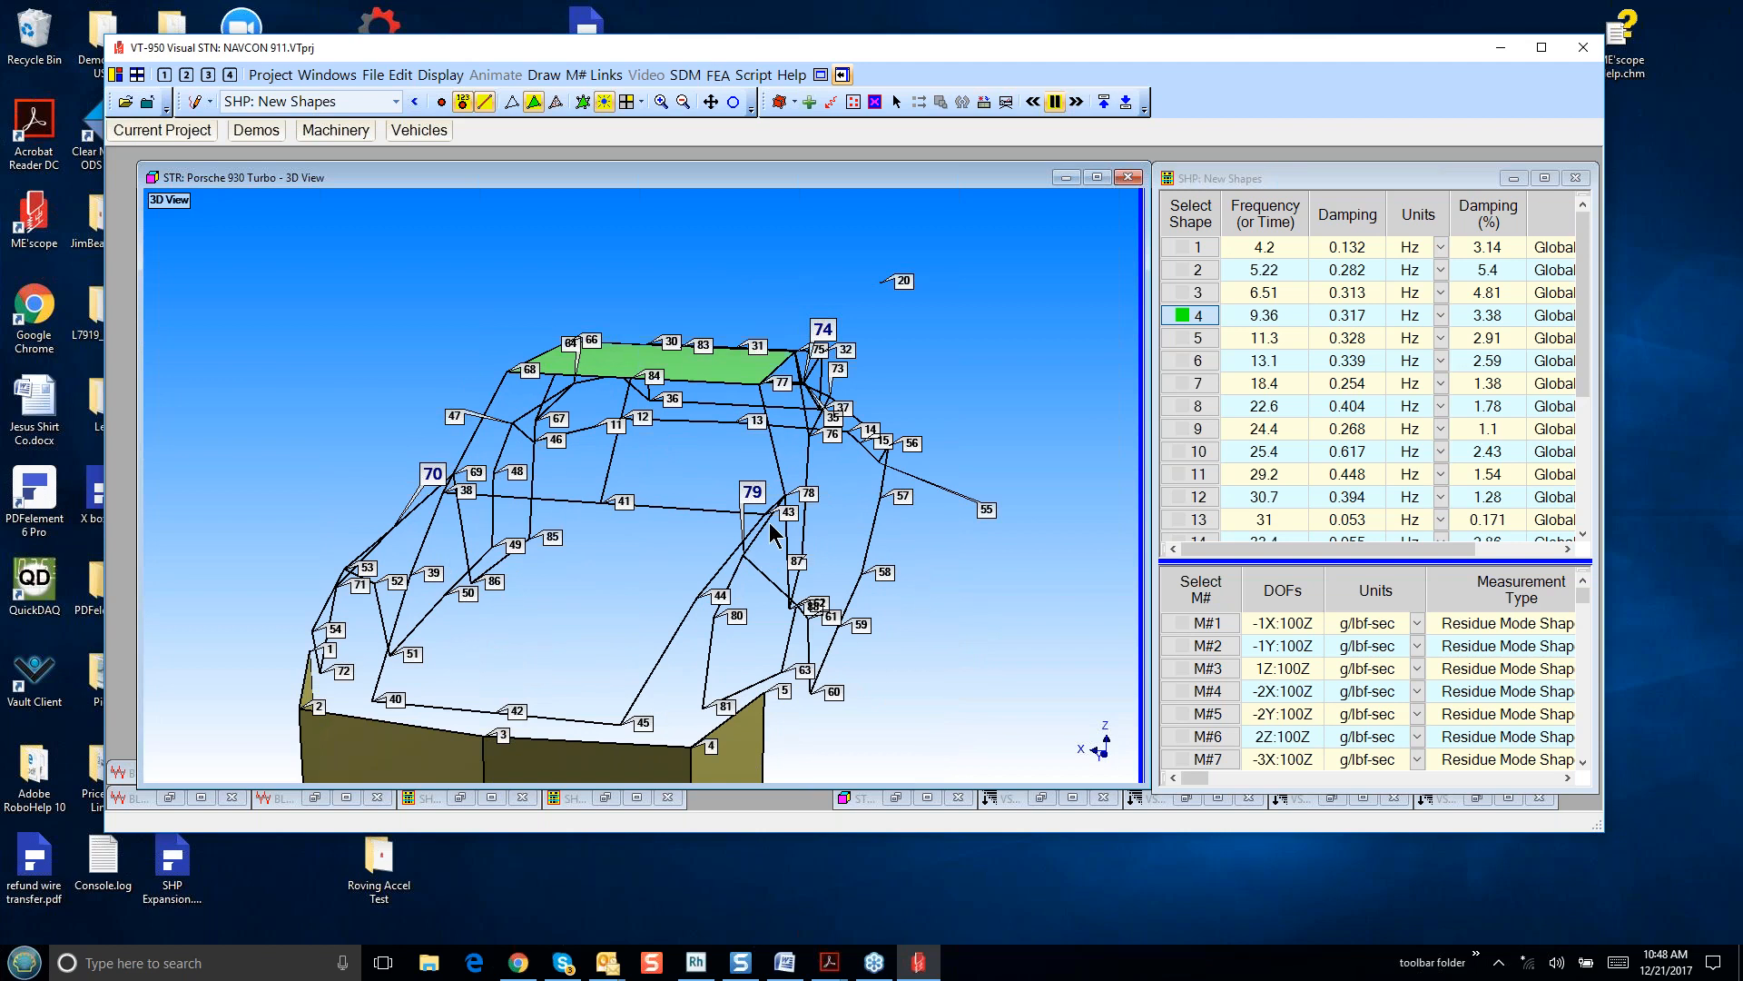
pyautogui.moveTo(828, 542); pyautogui.dragTo(750, 546)
pyautogui.moveTo(928, 526); pyautogui.dragTo(1006, 491)
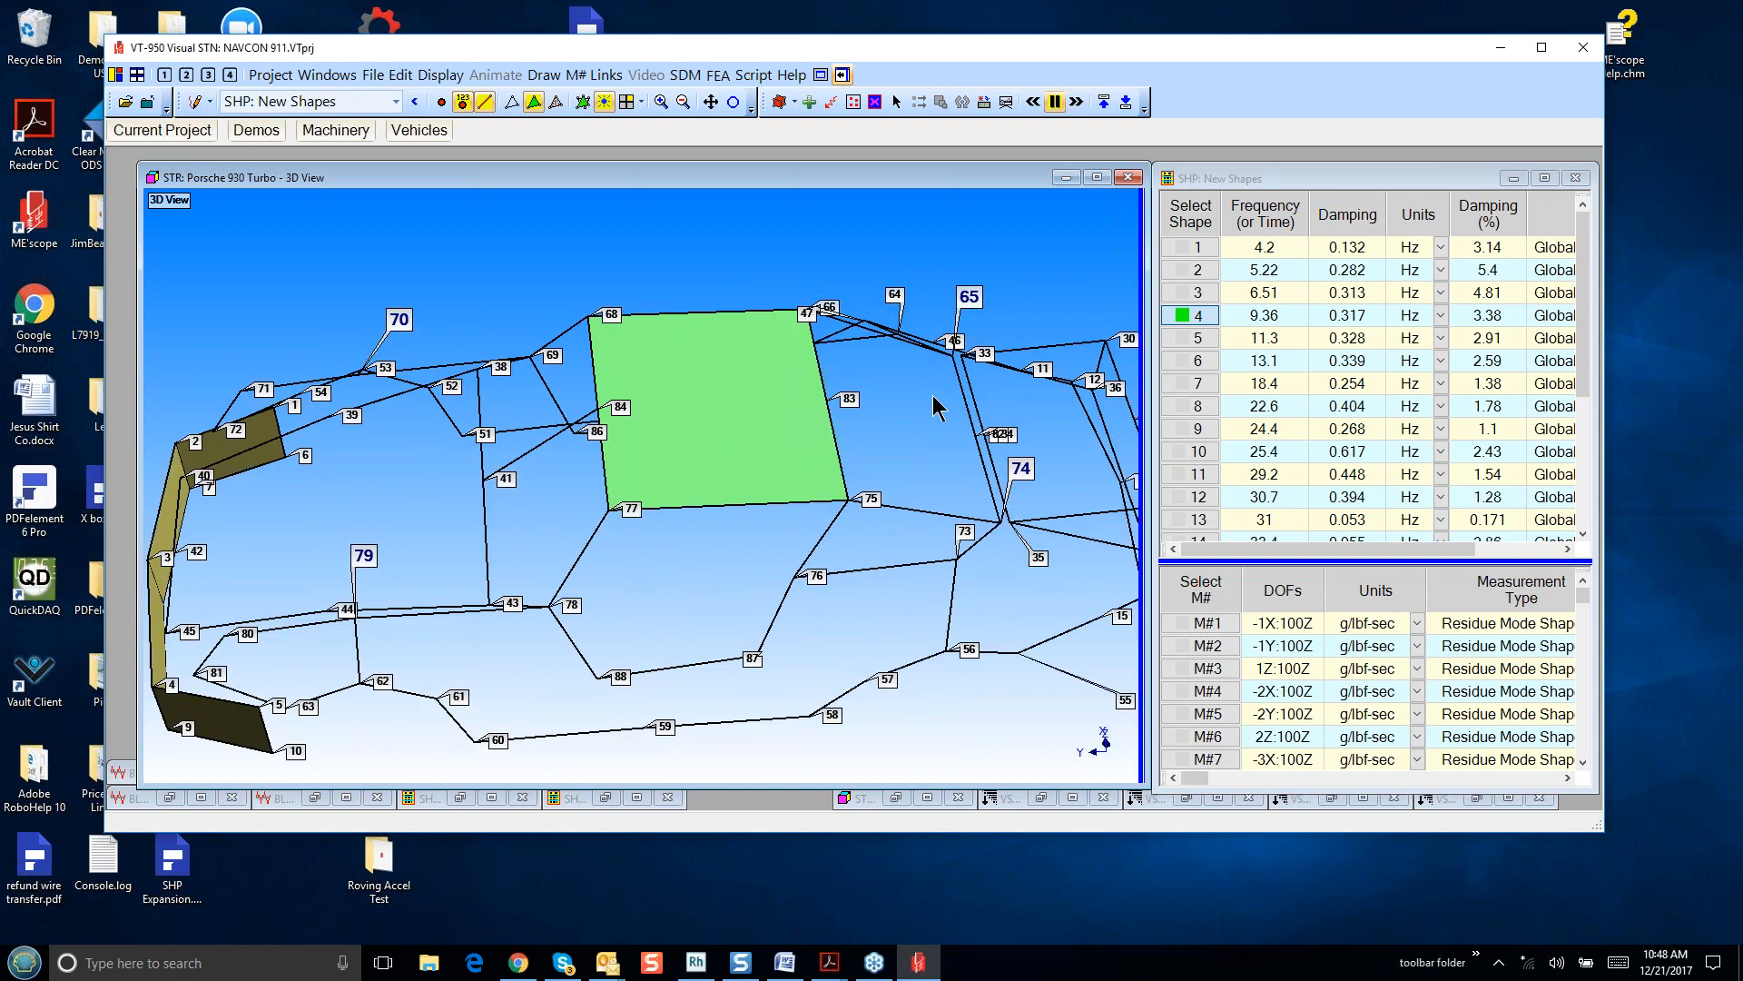
pyautogui.moveTo(931, 409)
pyautogui.mouseDown()
pyautogui.moveTo(841, 412)
pyautogui.moveTo(831, 350)
pyautogui.moveTo(912, 345)
pyautogui.moveTo(933, 376)
pyautogui.moveTo(910, 440)
pyautogui.moveTo(937, 438)
pyautogui.mouseUp()
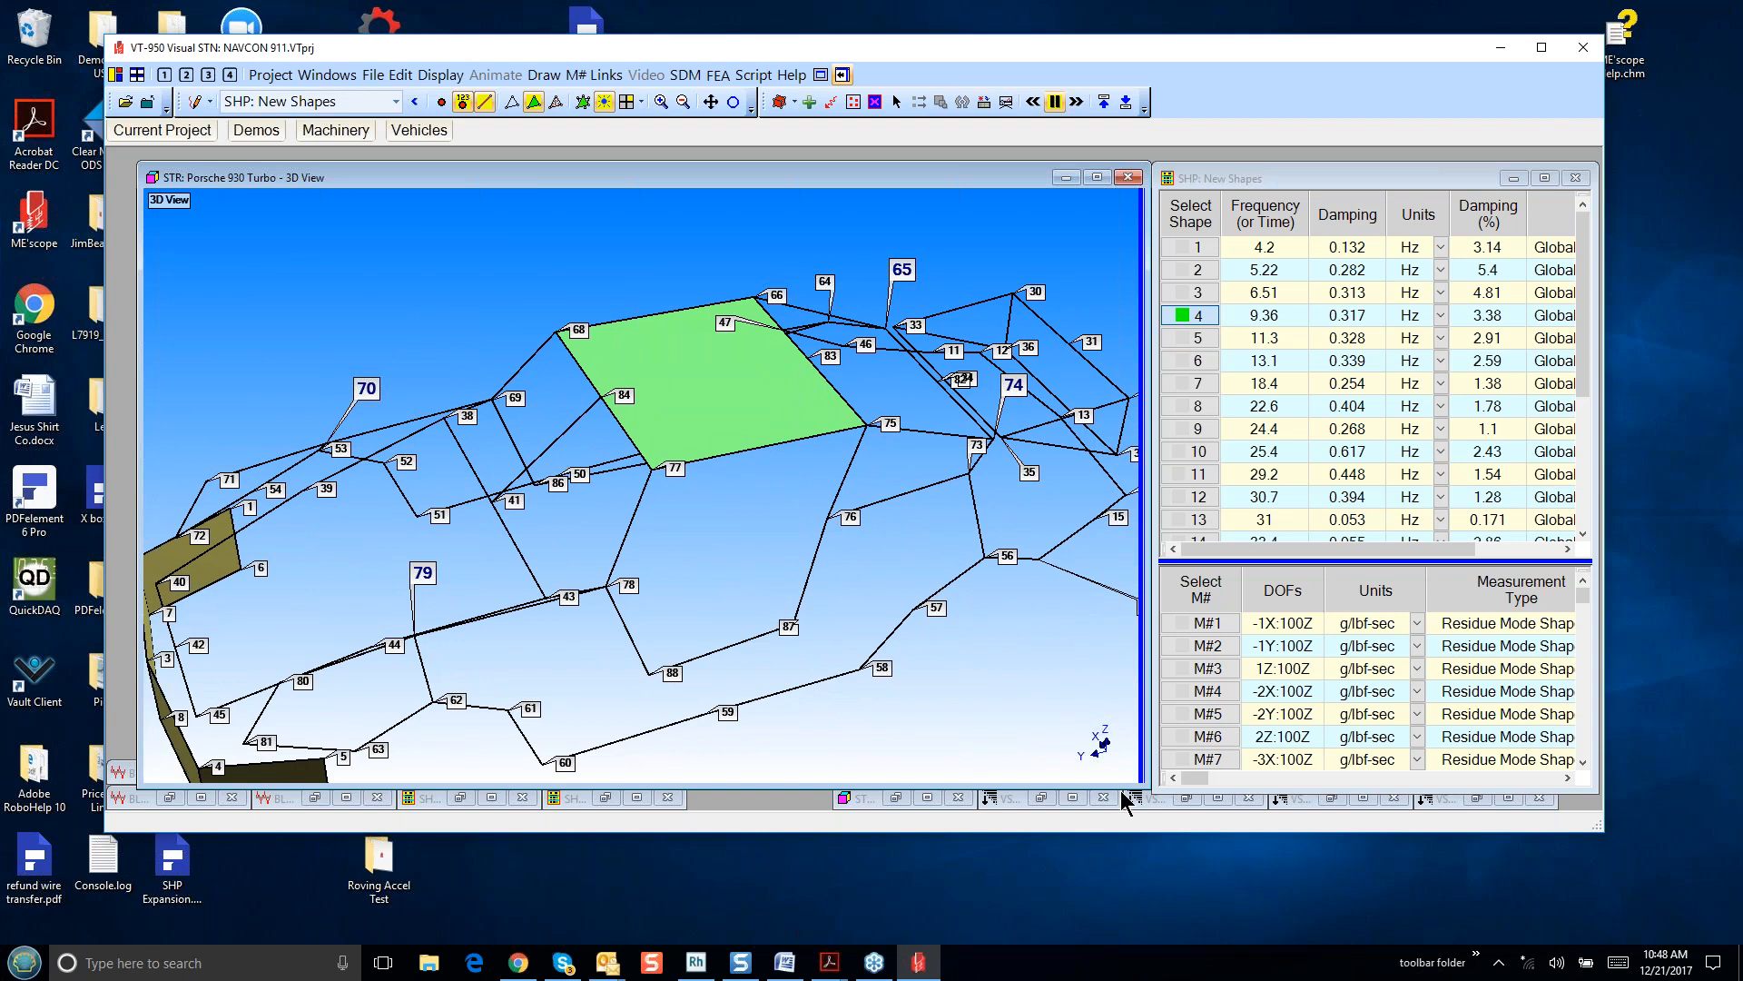
pyautogui.moveTo(1017, 687); pyautogui.dragTo(1113, 520)
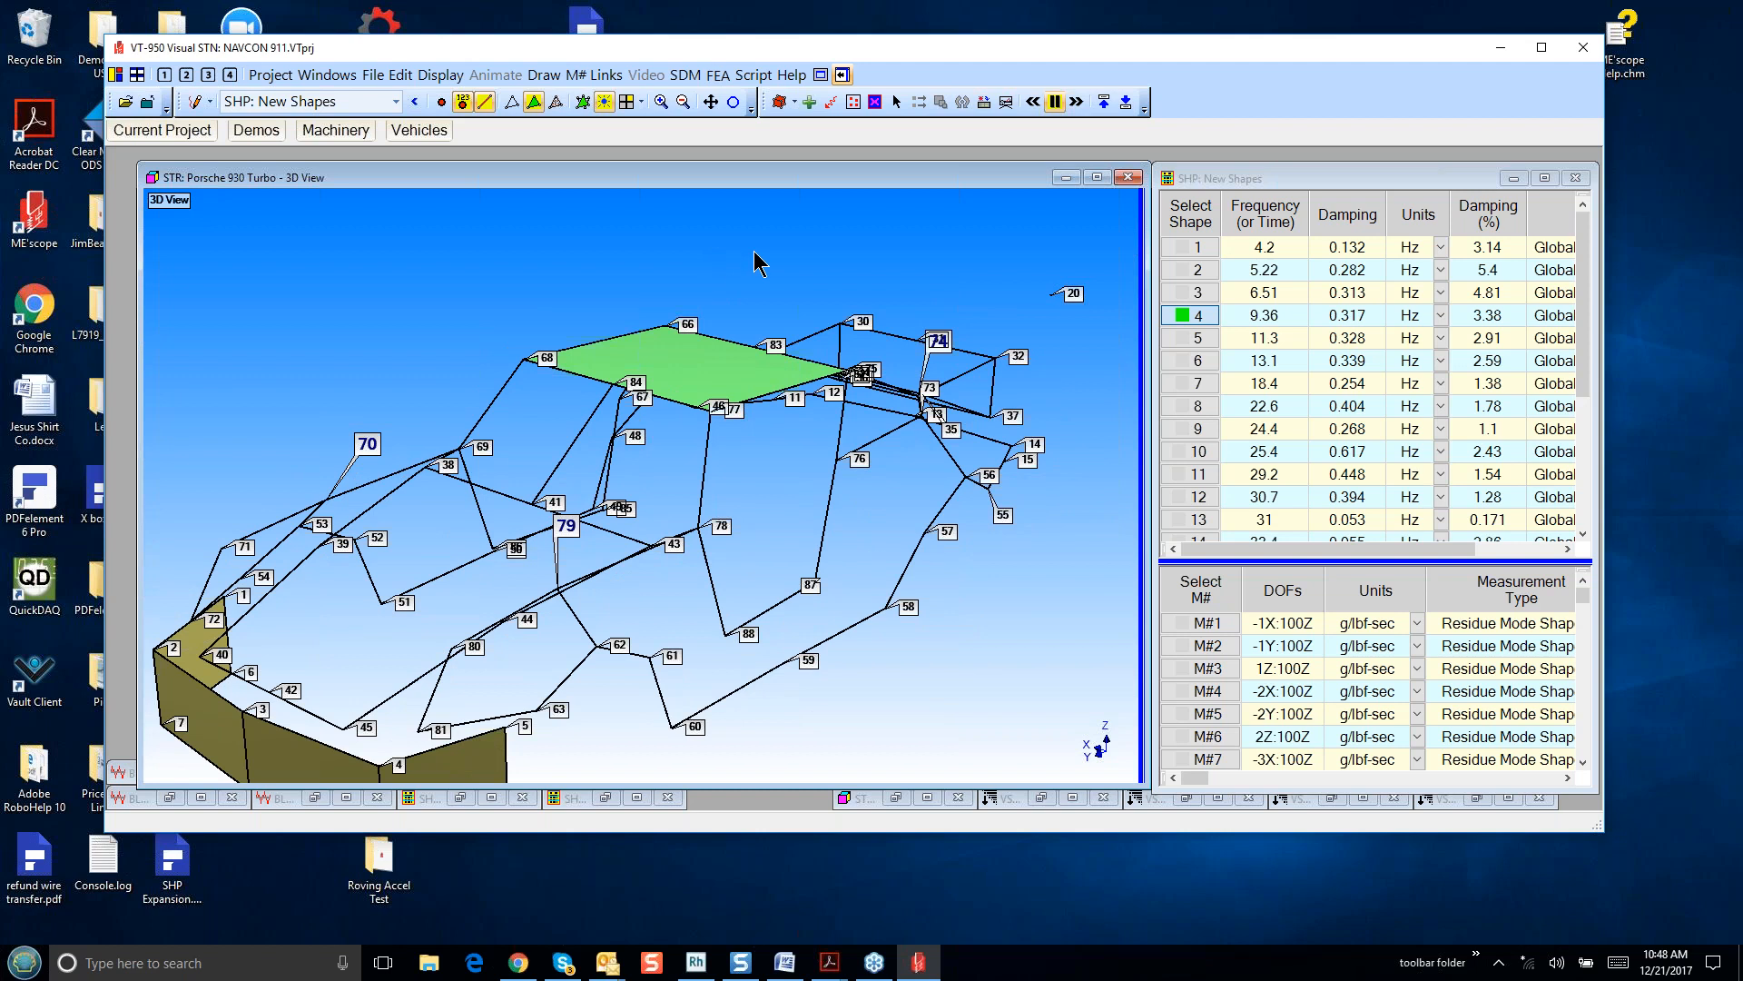
# - Restart the New Shapes animation and show the structure's points in place of the point number labels
pyautogui.click(164, 76)
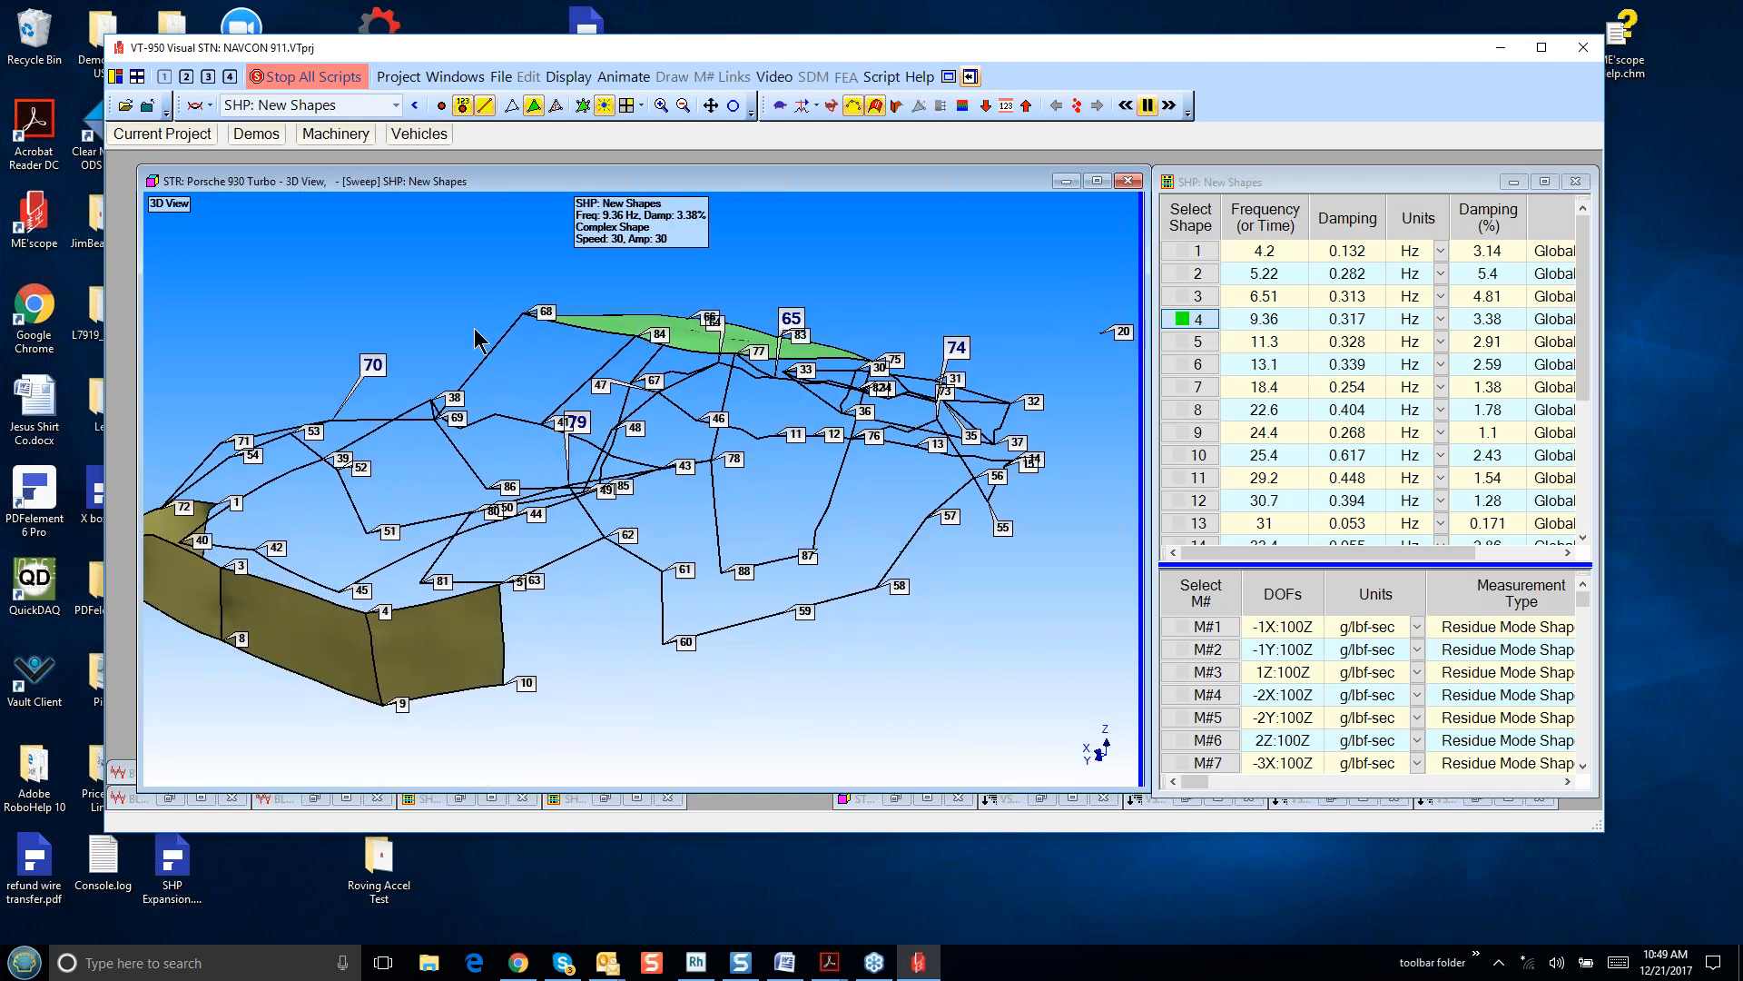
pyautogui.click(463, 103)
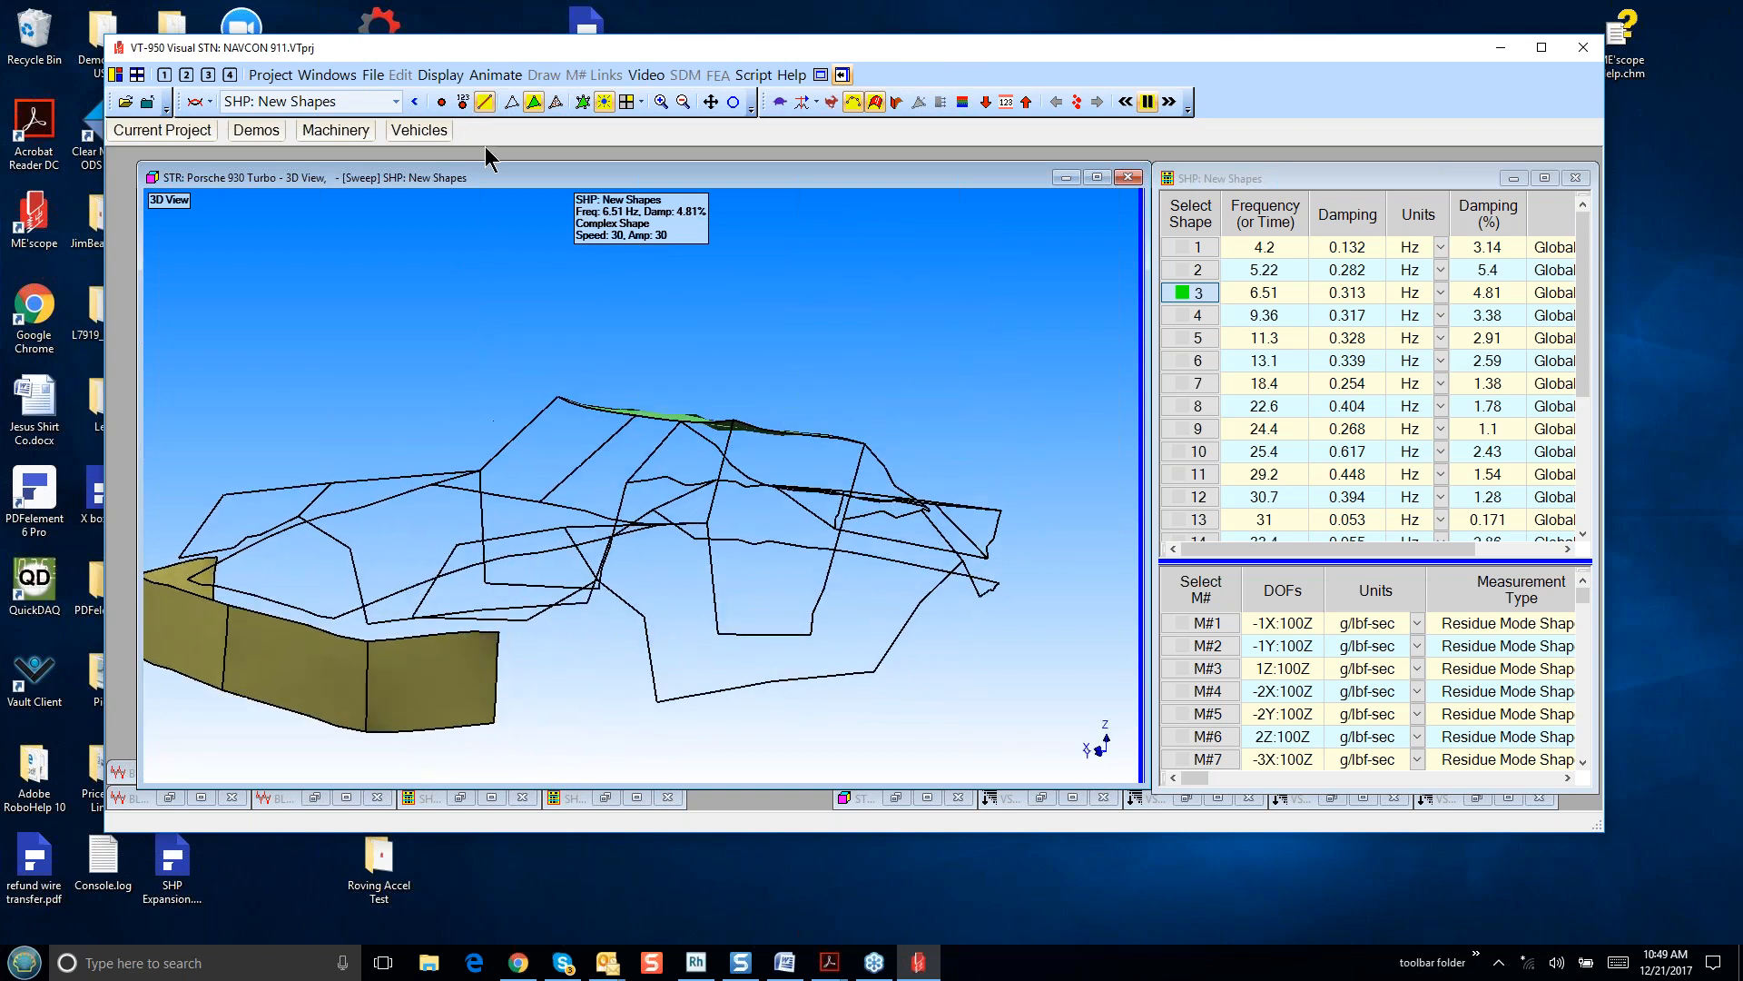
pyautogui.click(442, 102)
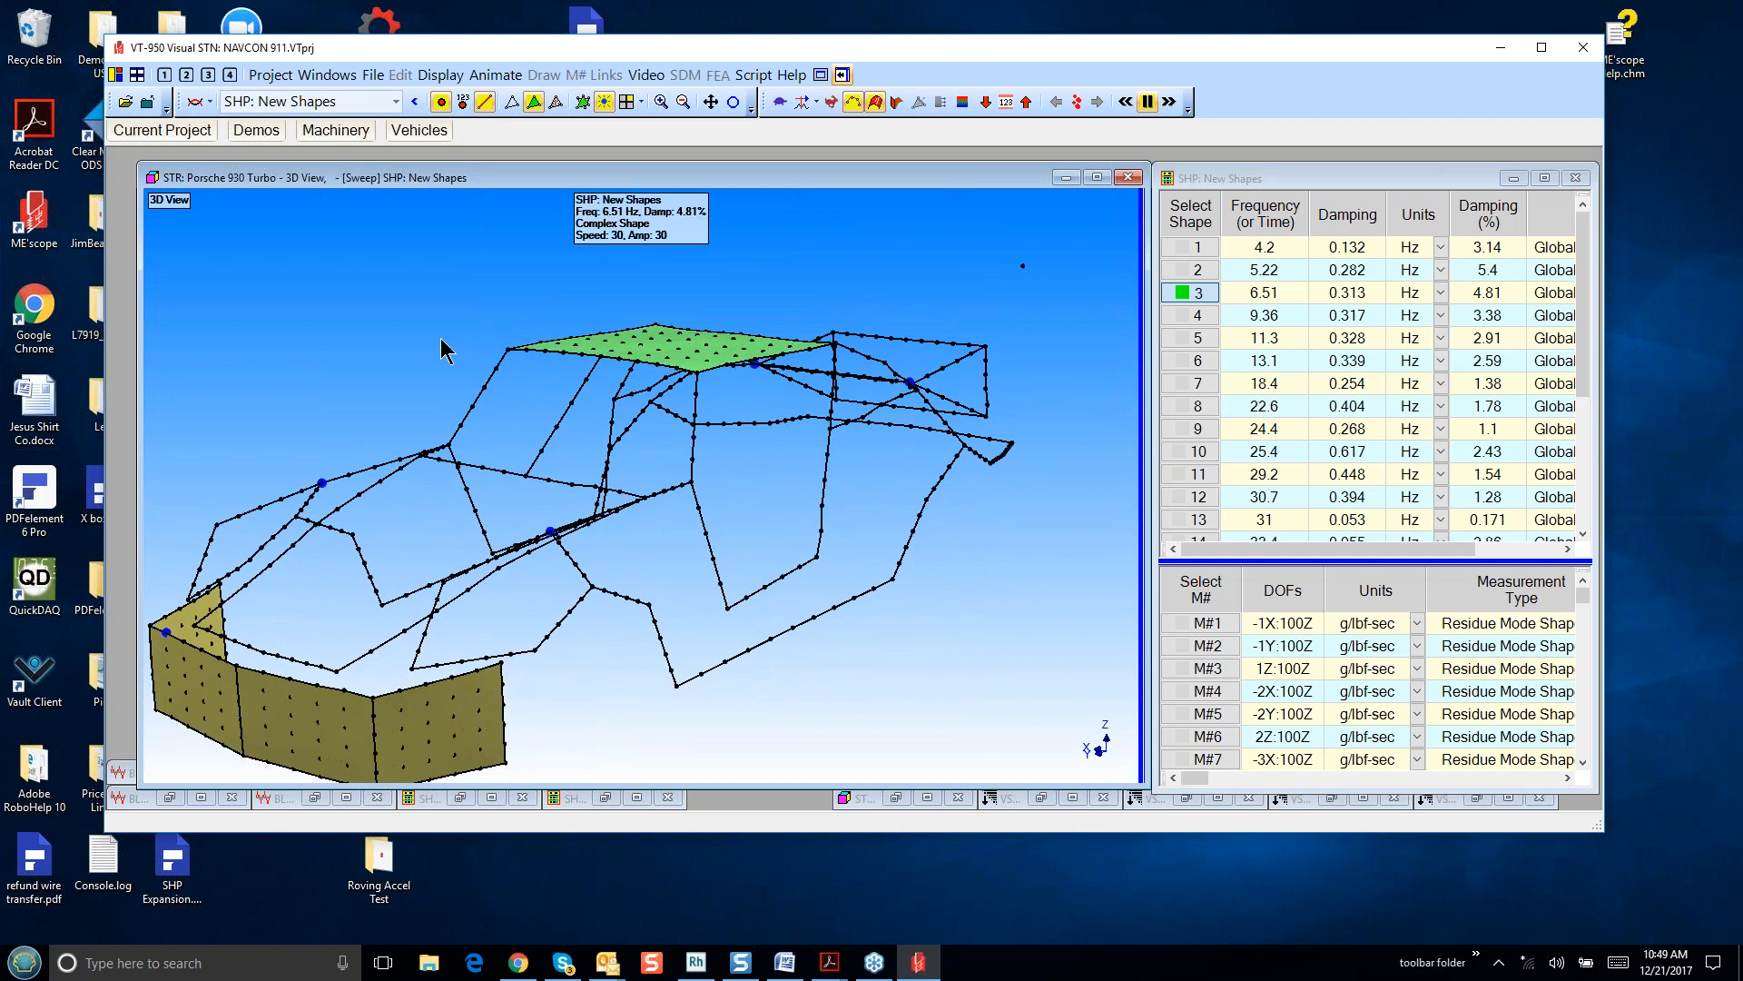
pyautogui.moveTo(911, 753); pyautogui.dragTo(869, 750)
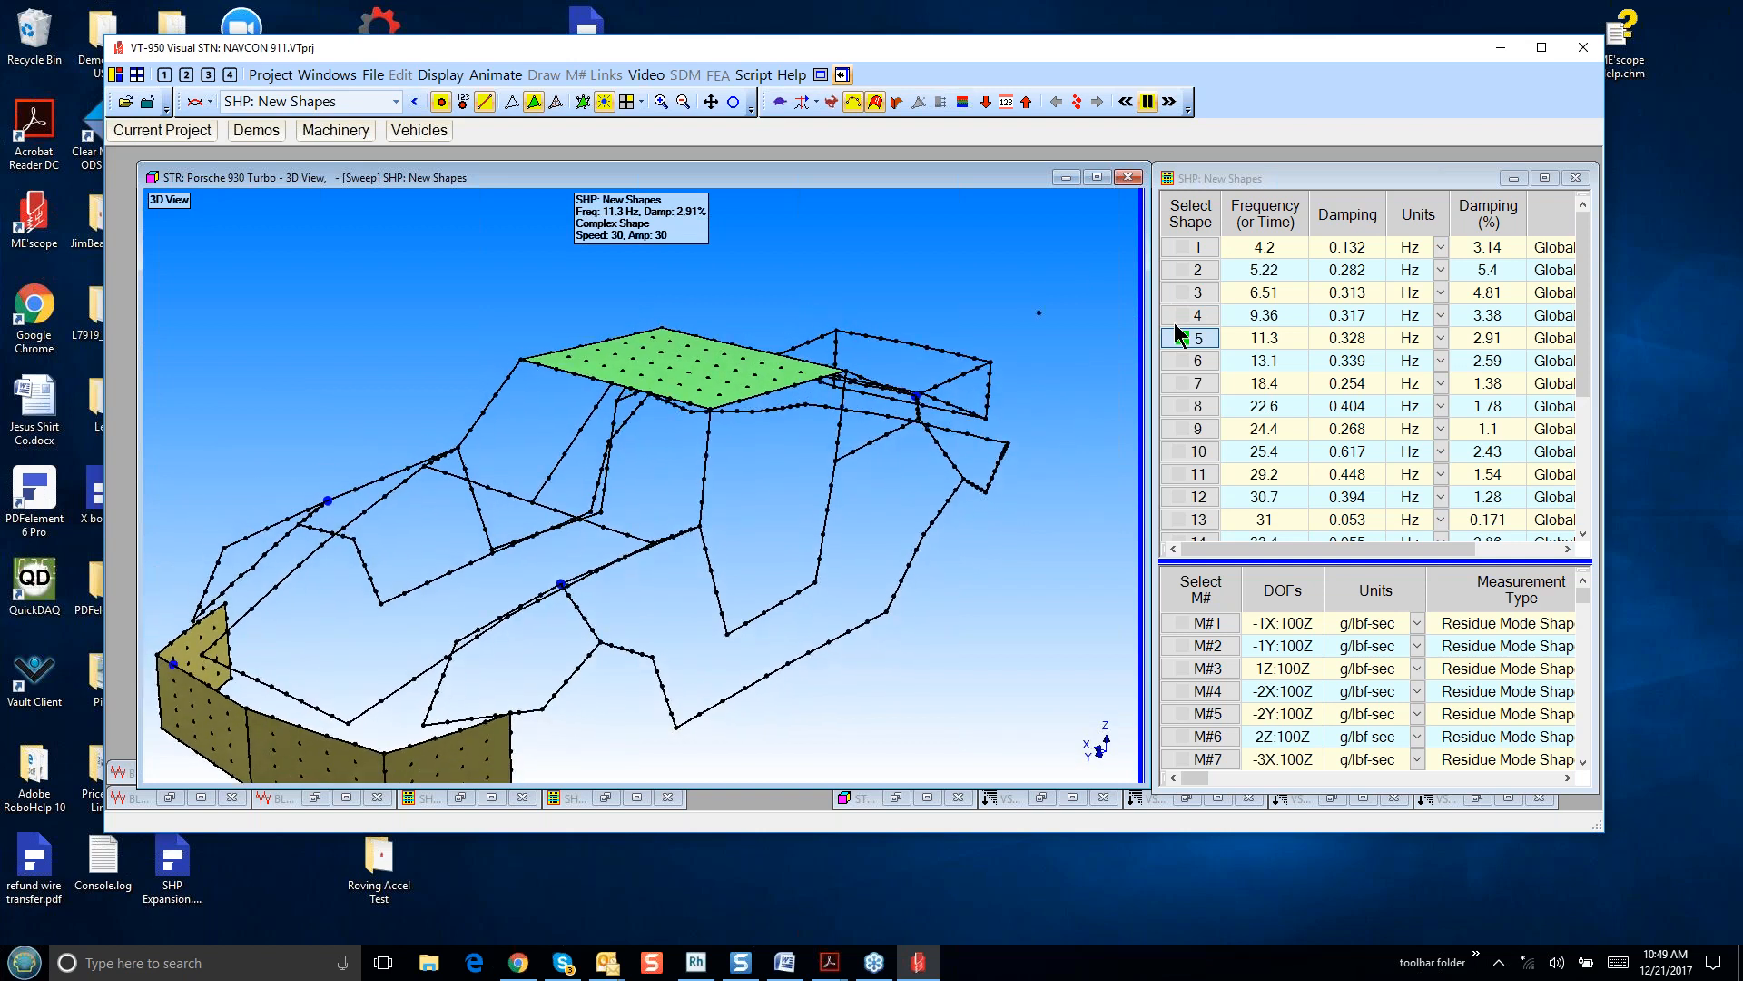
# - Animate shapes 3, 4 and 5 (6.51, 9.36 and 11.3 Hz) in turn and view the deformation from several angles
pyautogui.click(1200, 294)
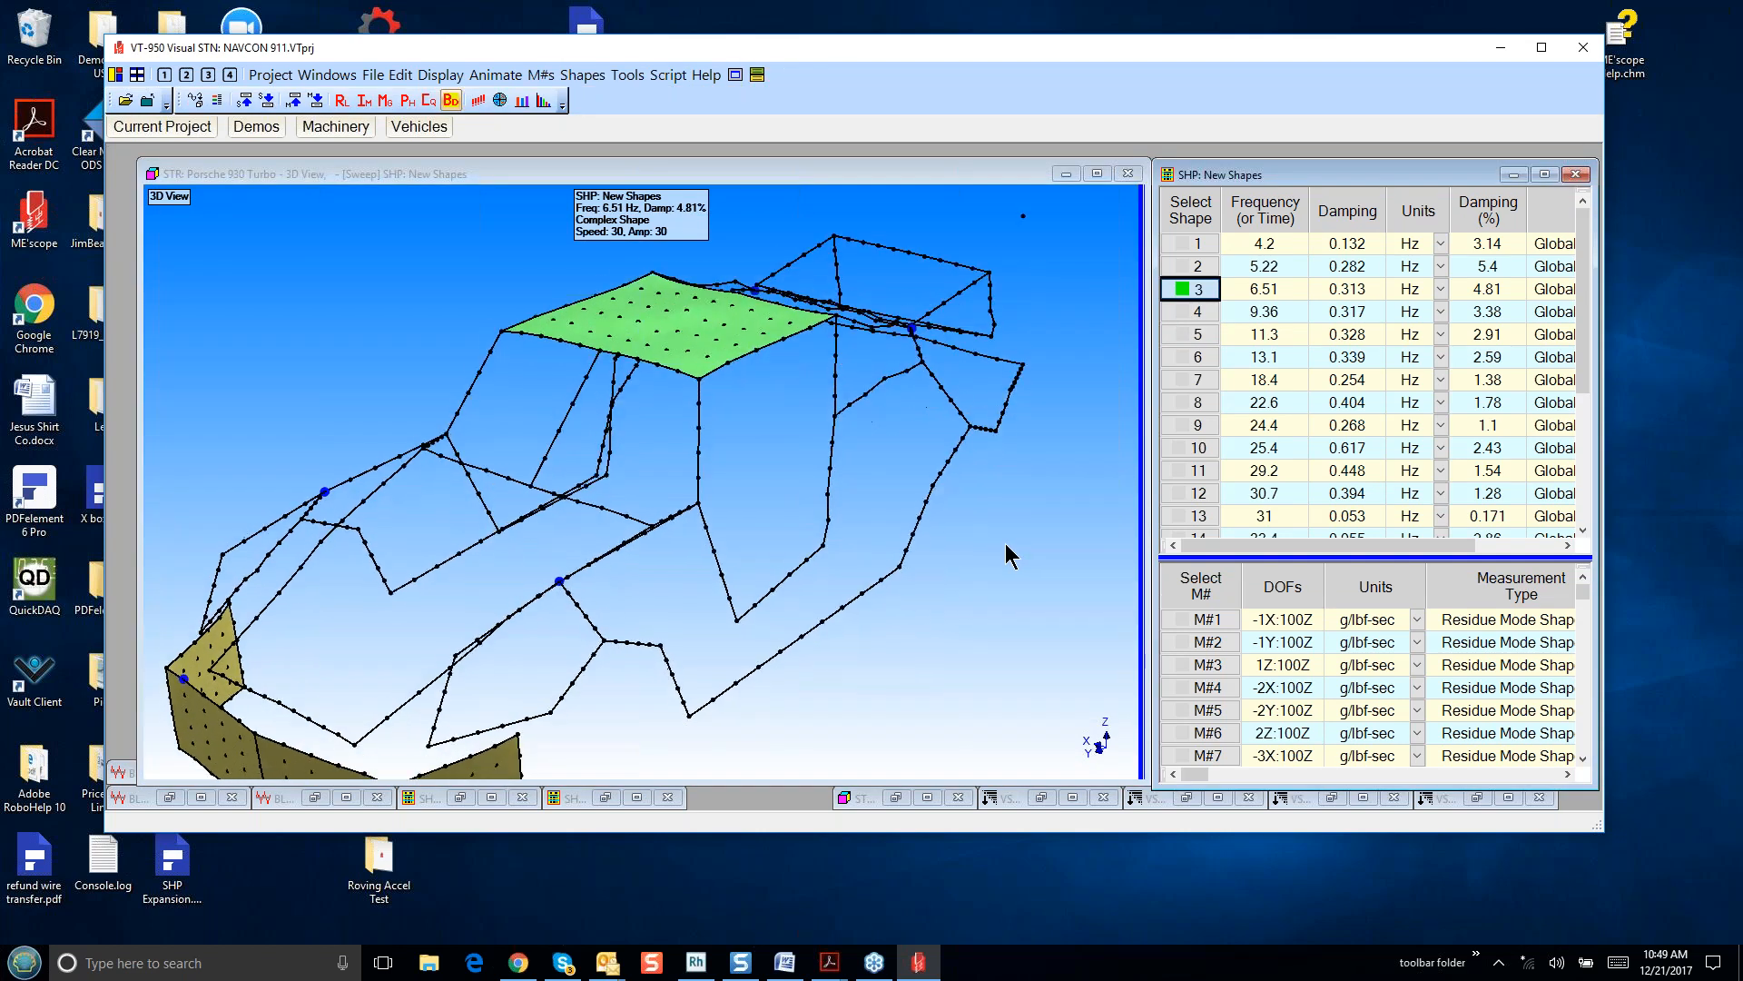
pyautogui.moveTo(1005, 543); pyautogui.dragTo(1142, 363)
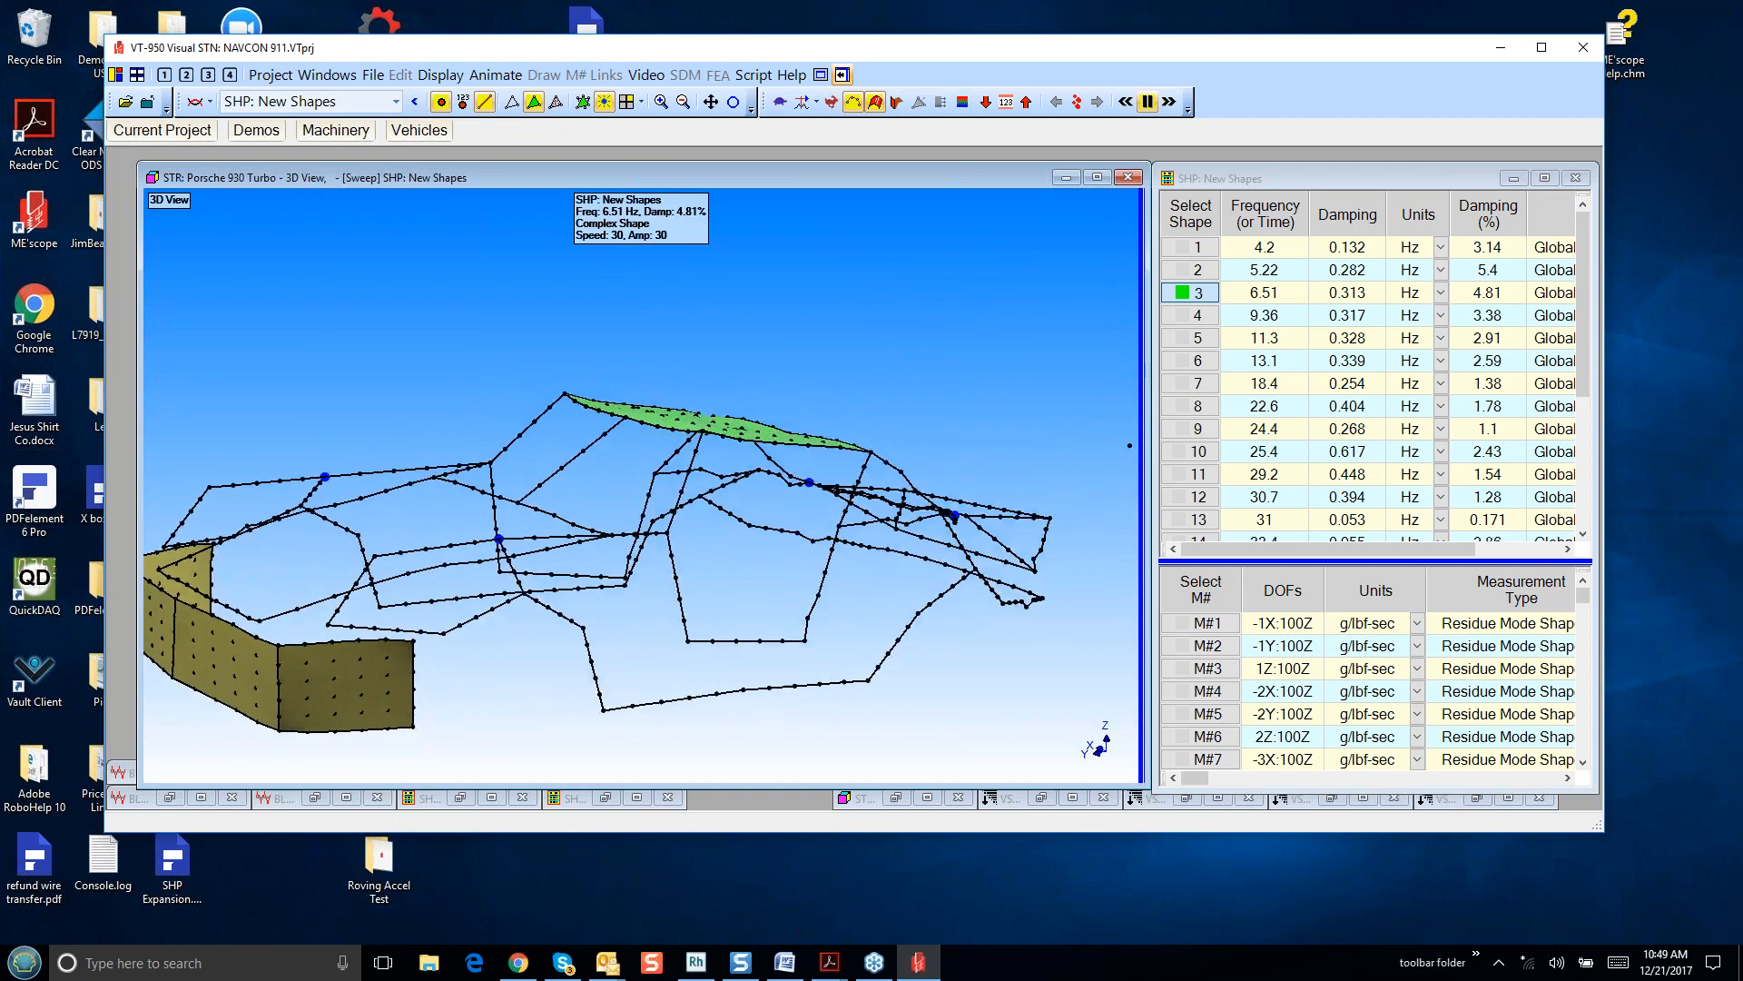
pyautogui.click(1198, 314)
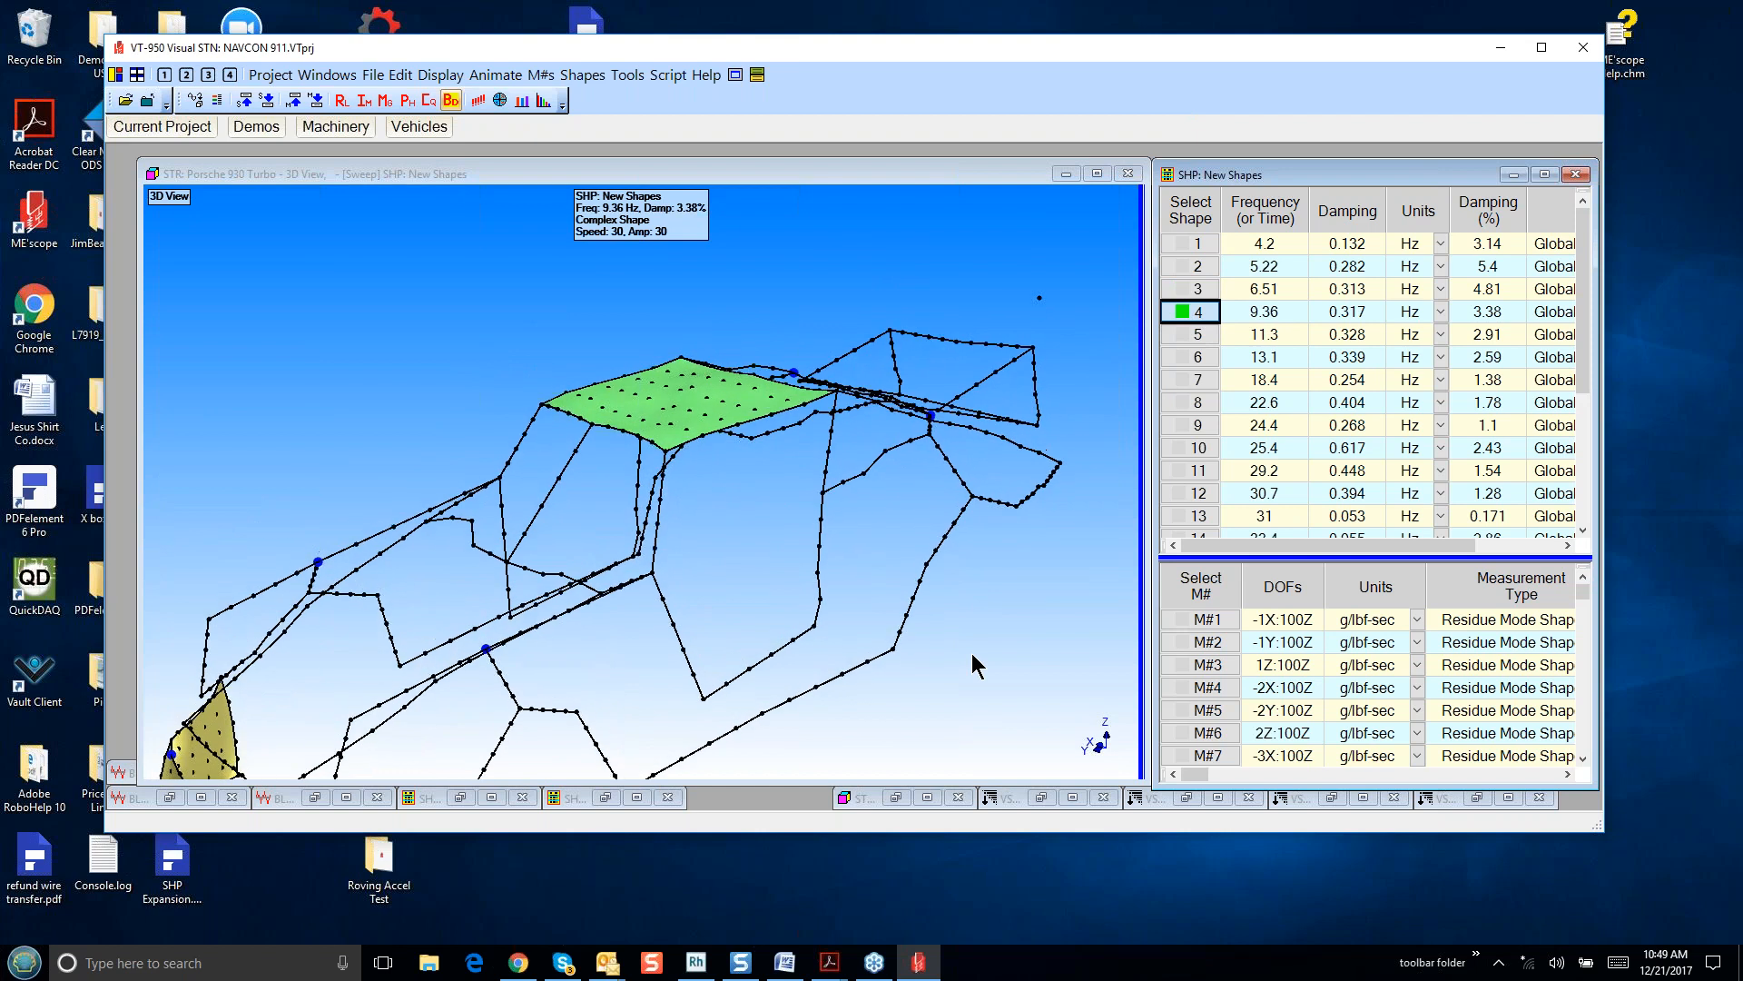
pyautogui.click(1195, 338)
pyautogui.click(946, 604)
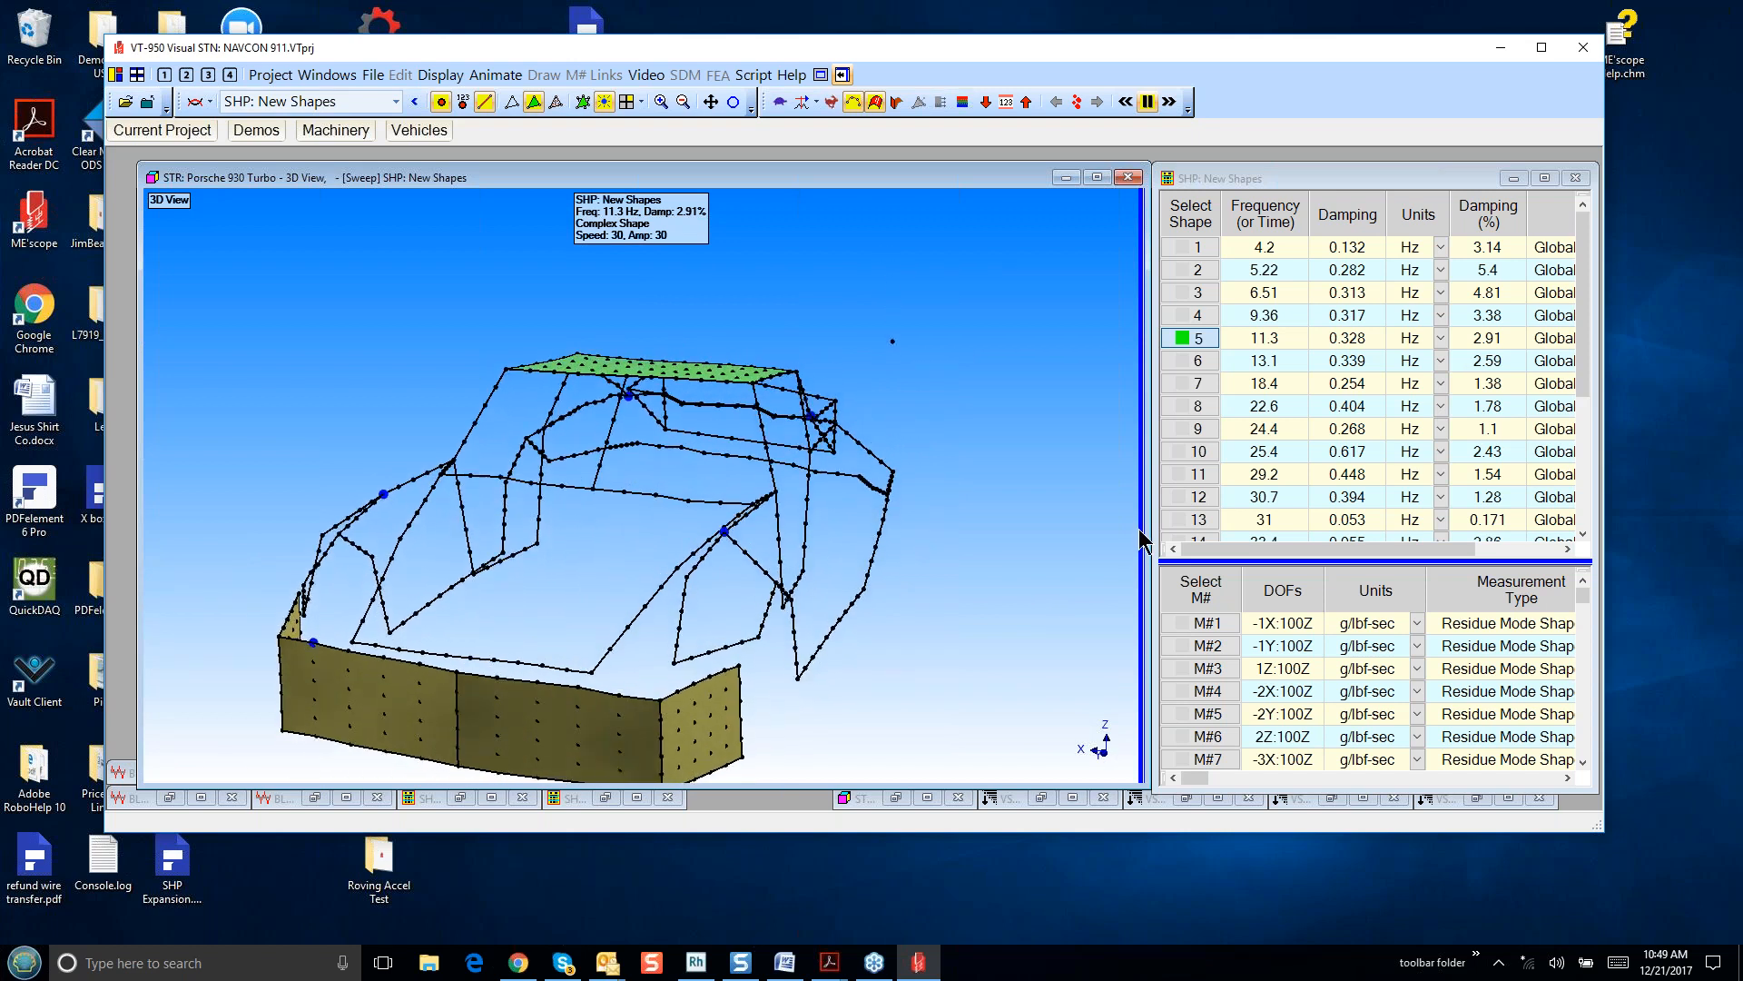
# - Reveal the SubStructure spreadsheet, toggle the Posche substructure on and off, and animate shape 6 at 13.1 Hz
pyautogui.moveTo(1142, 525); pyautogui.dragTo(880, 525)
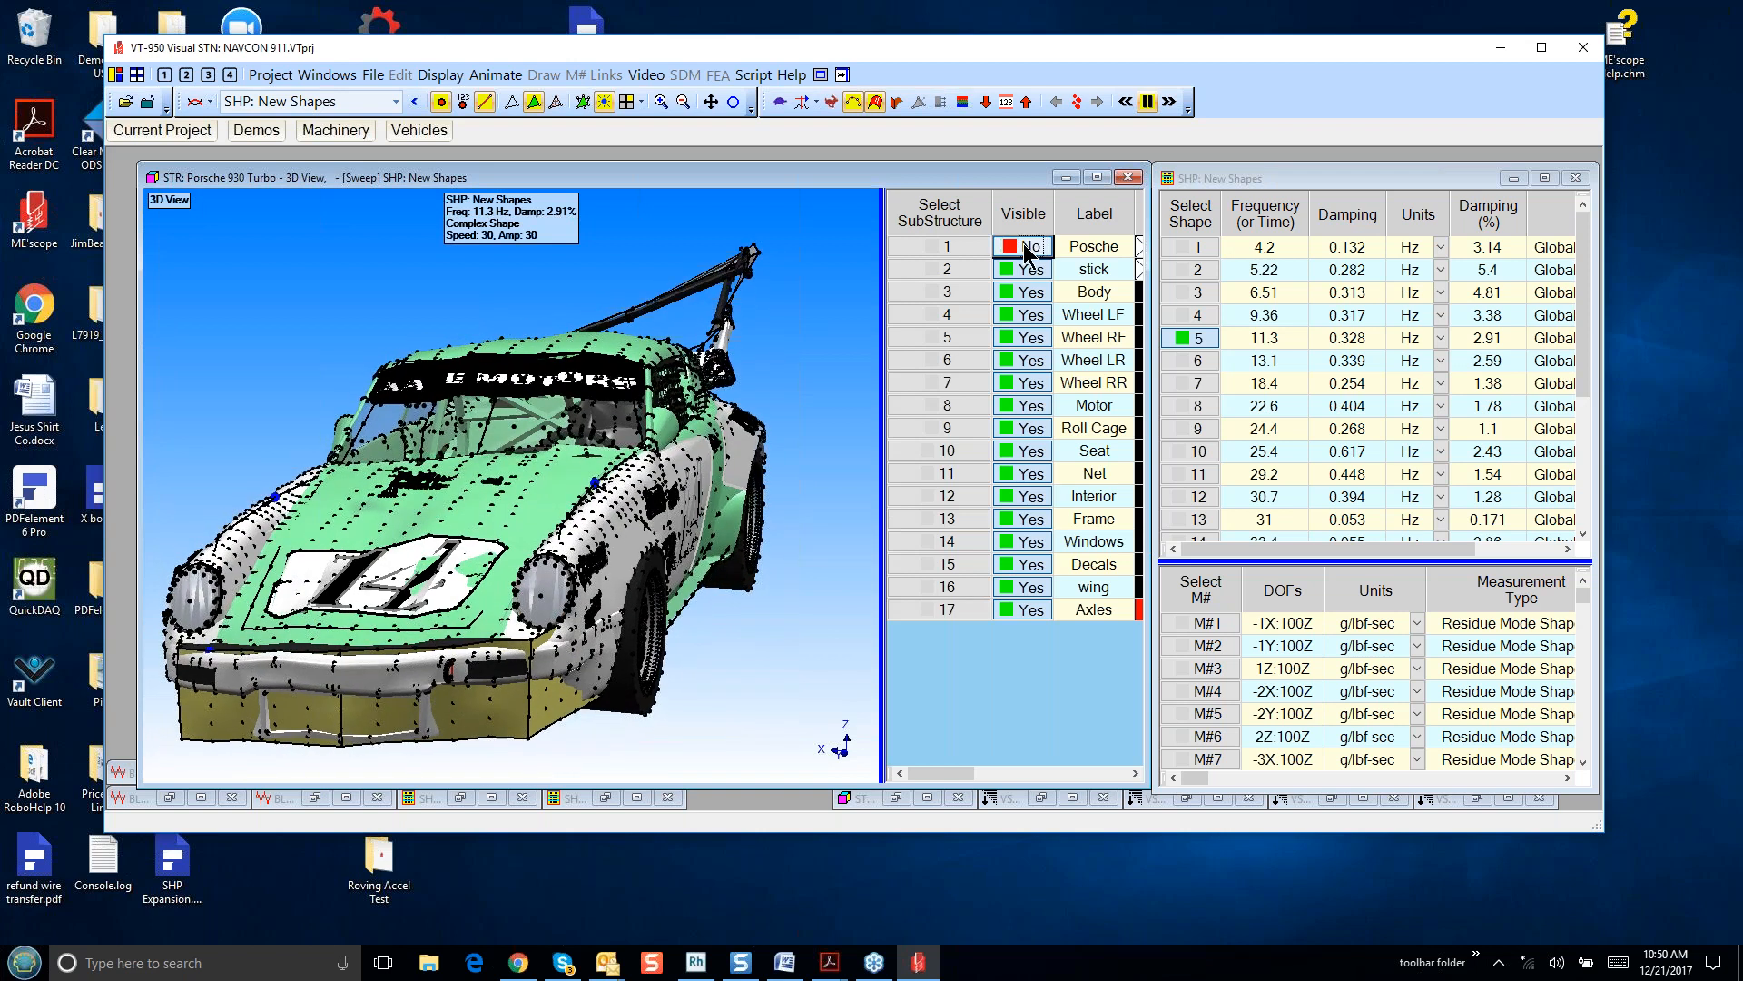
pyautogui.click(1032, 270)
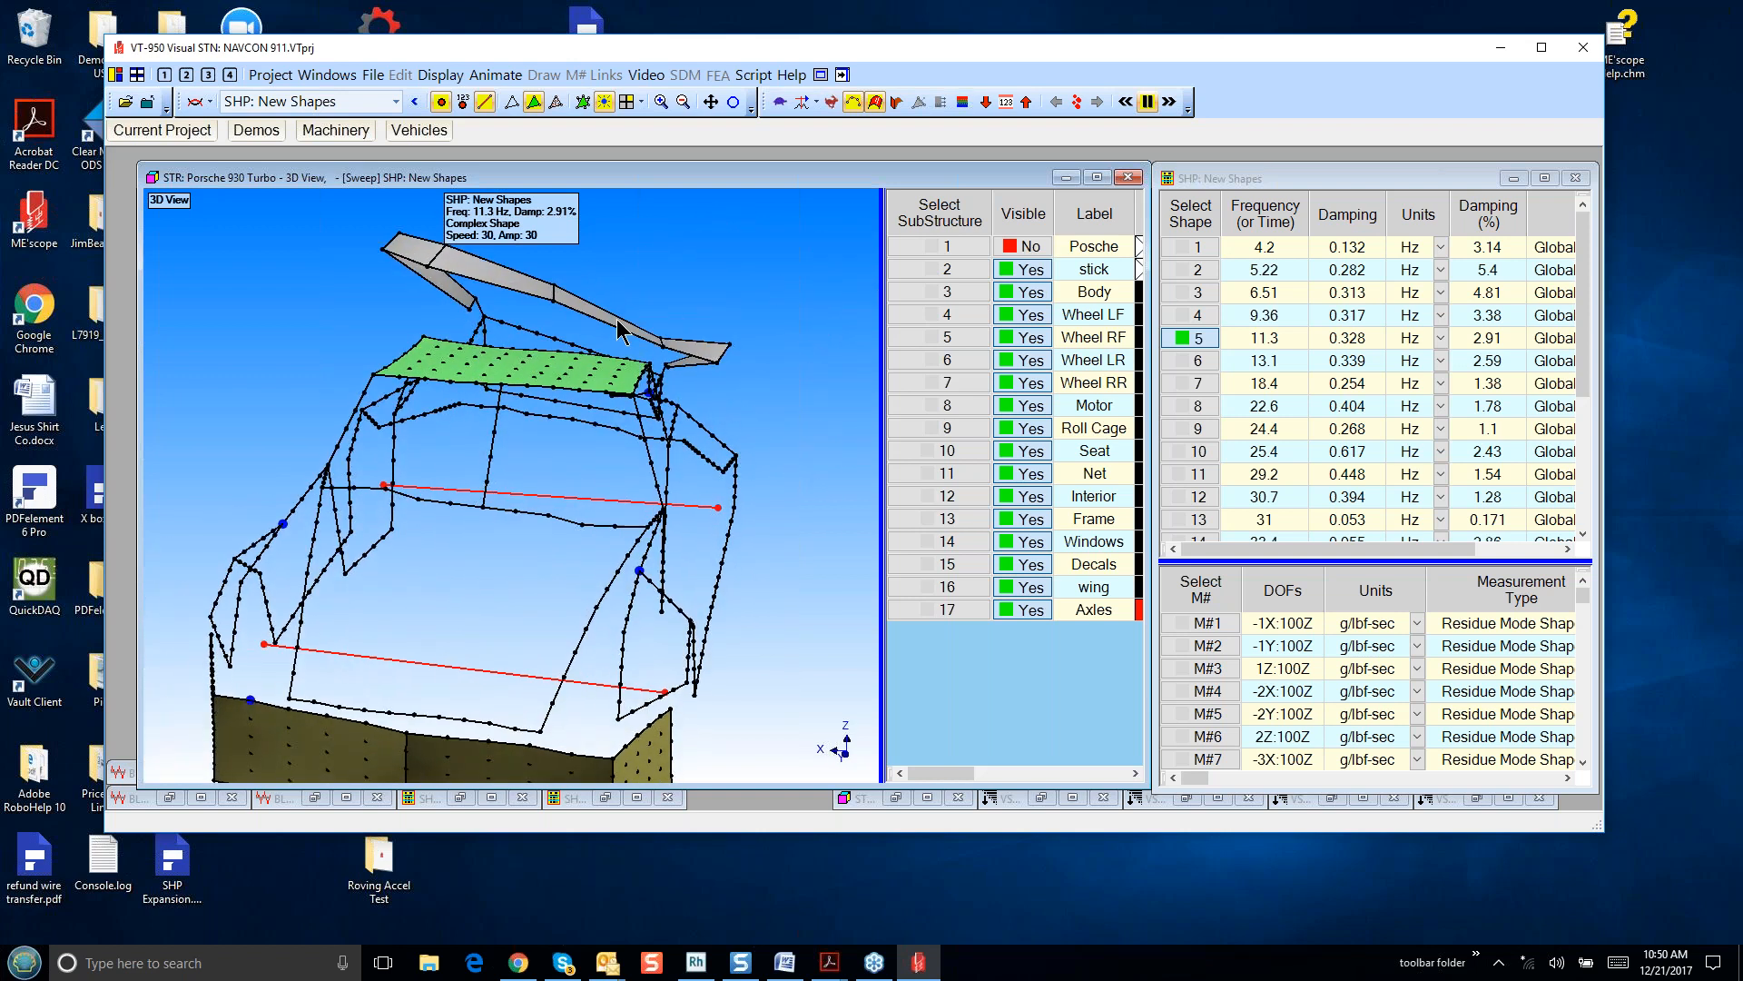
pyautogui.press('Down')
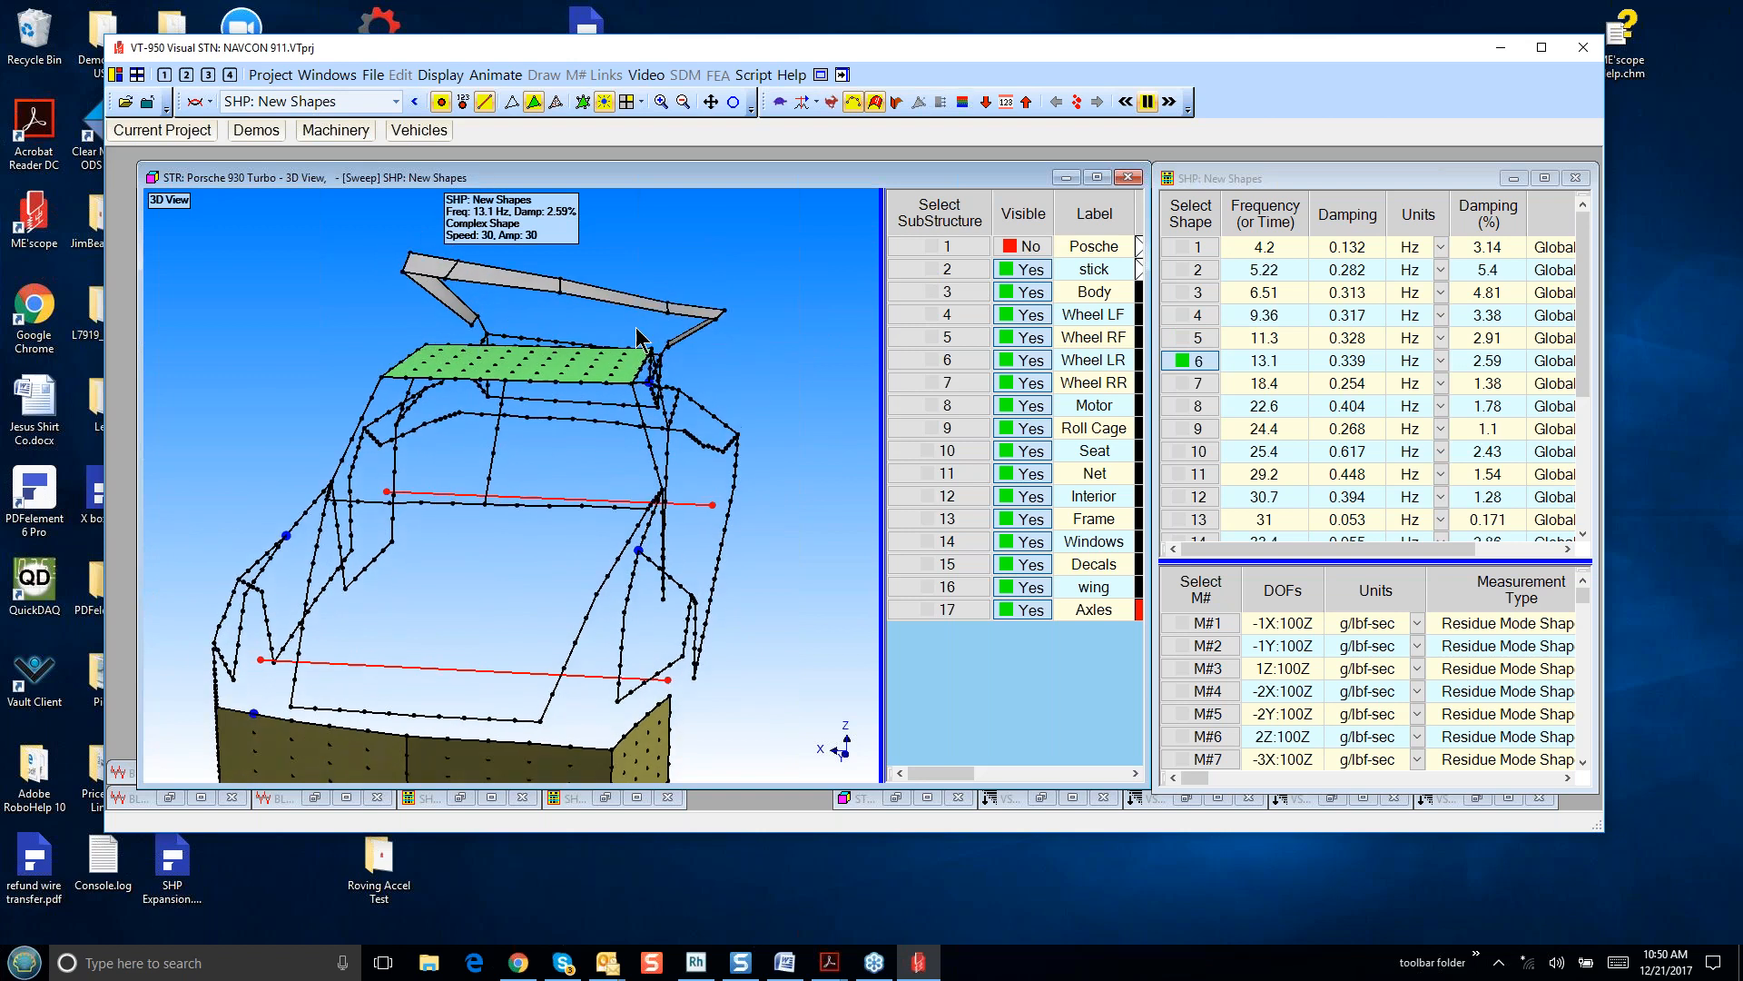
# - Switch the animated structure to the four-view layout and center its window
pyautogui.doubleClick(769, 382)
pyautogui.rightClick(554, 342)
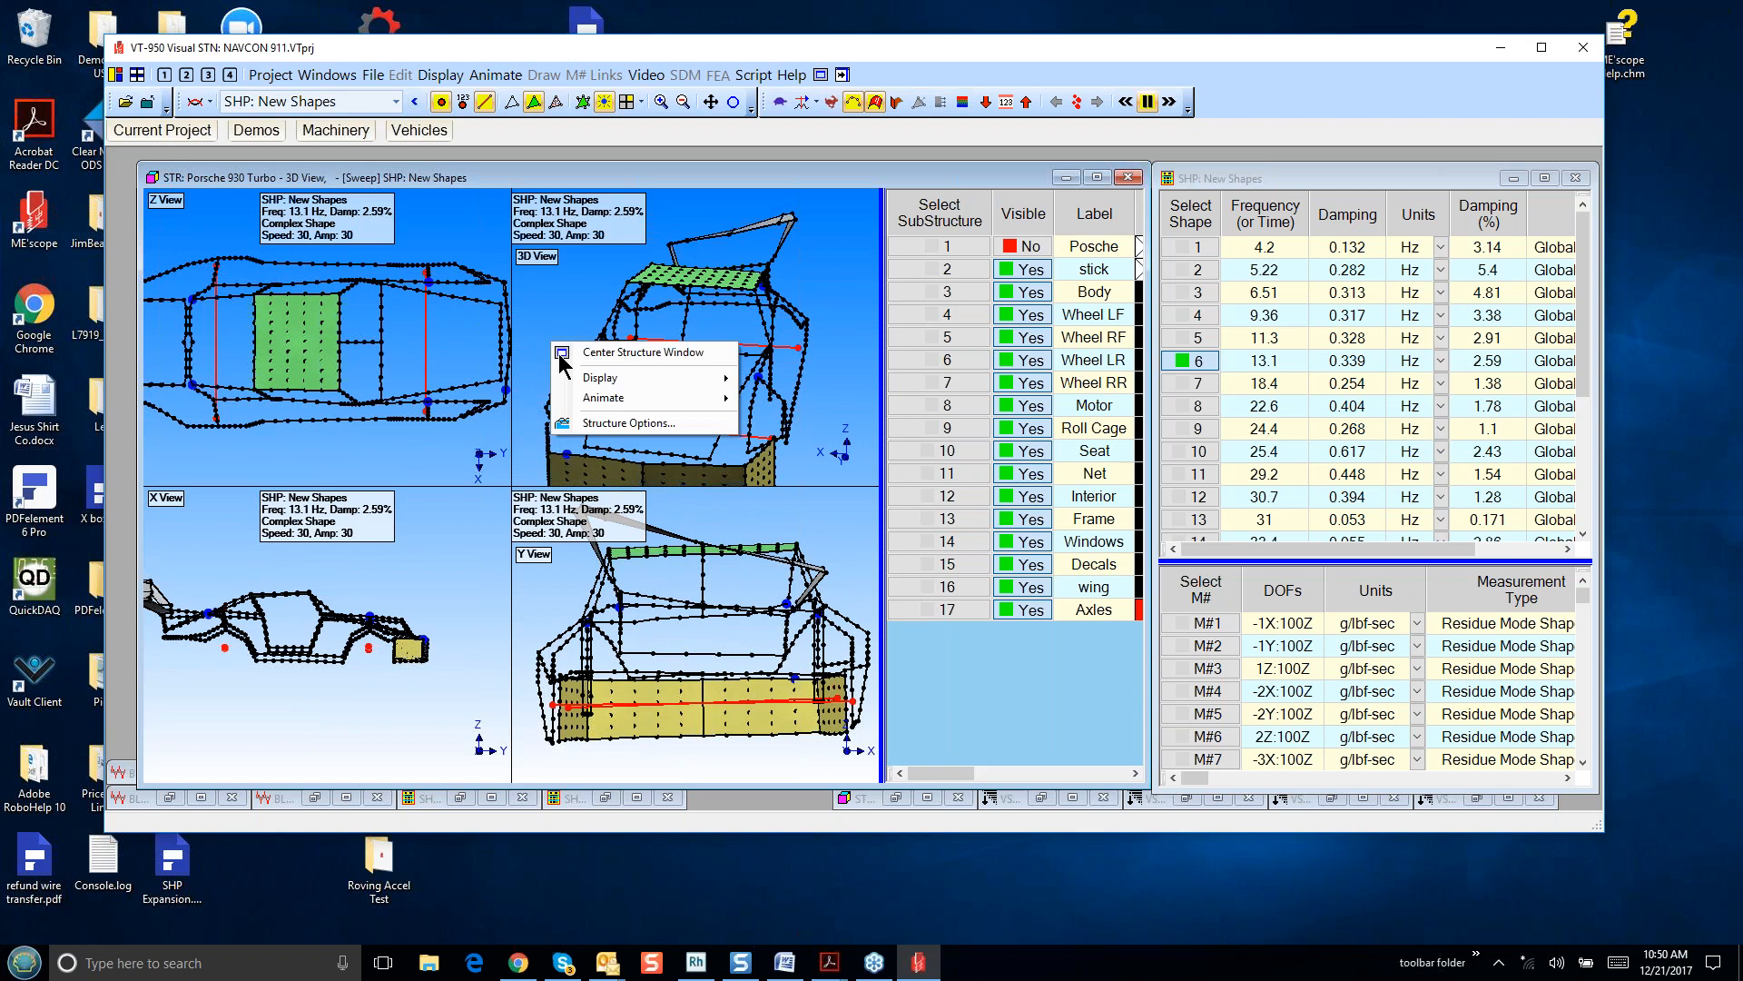
pyautogui.click(579, 357)
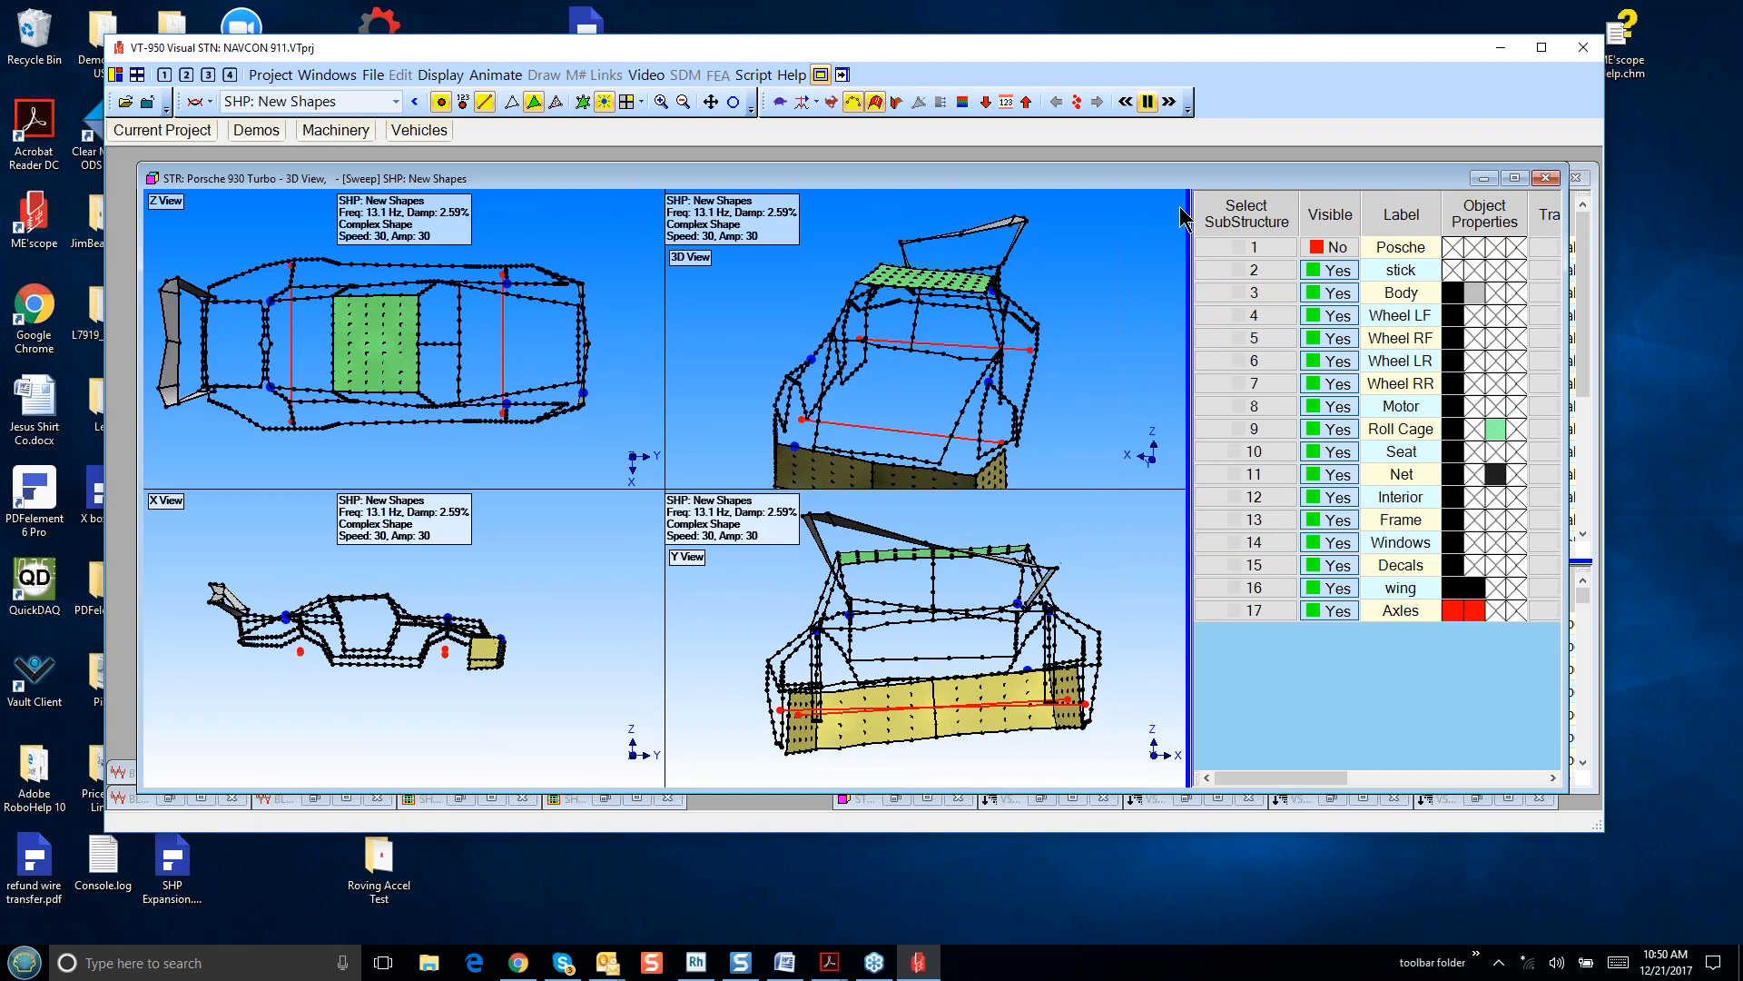
# - Arrange the structure window beside the New Shapes table and animate shape 3 at 6.51 Hz
pyautogui.moveTo(1214, 182); pyautogui.dragTo(1208, 183)
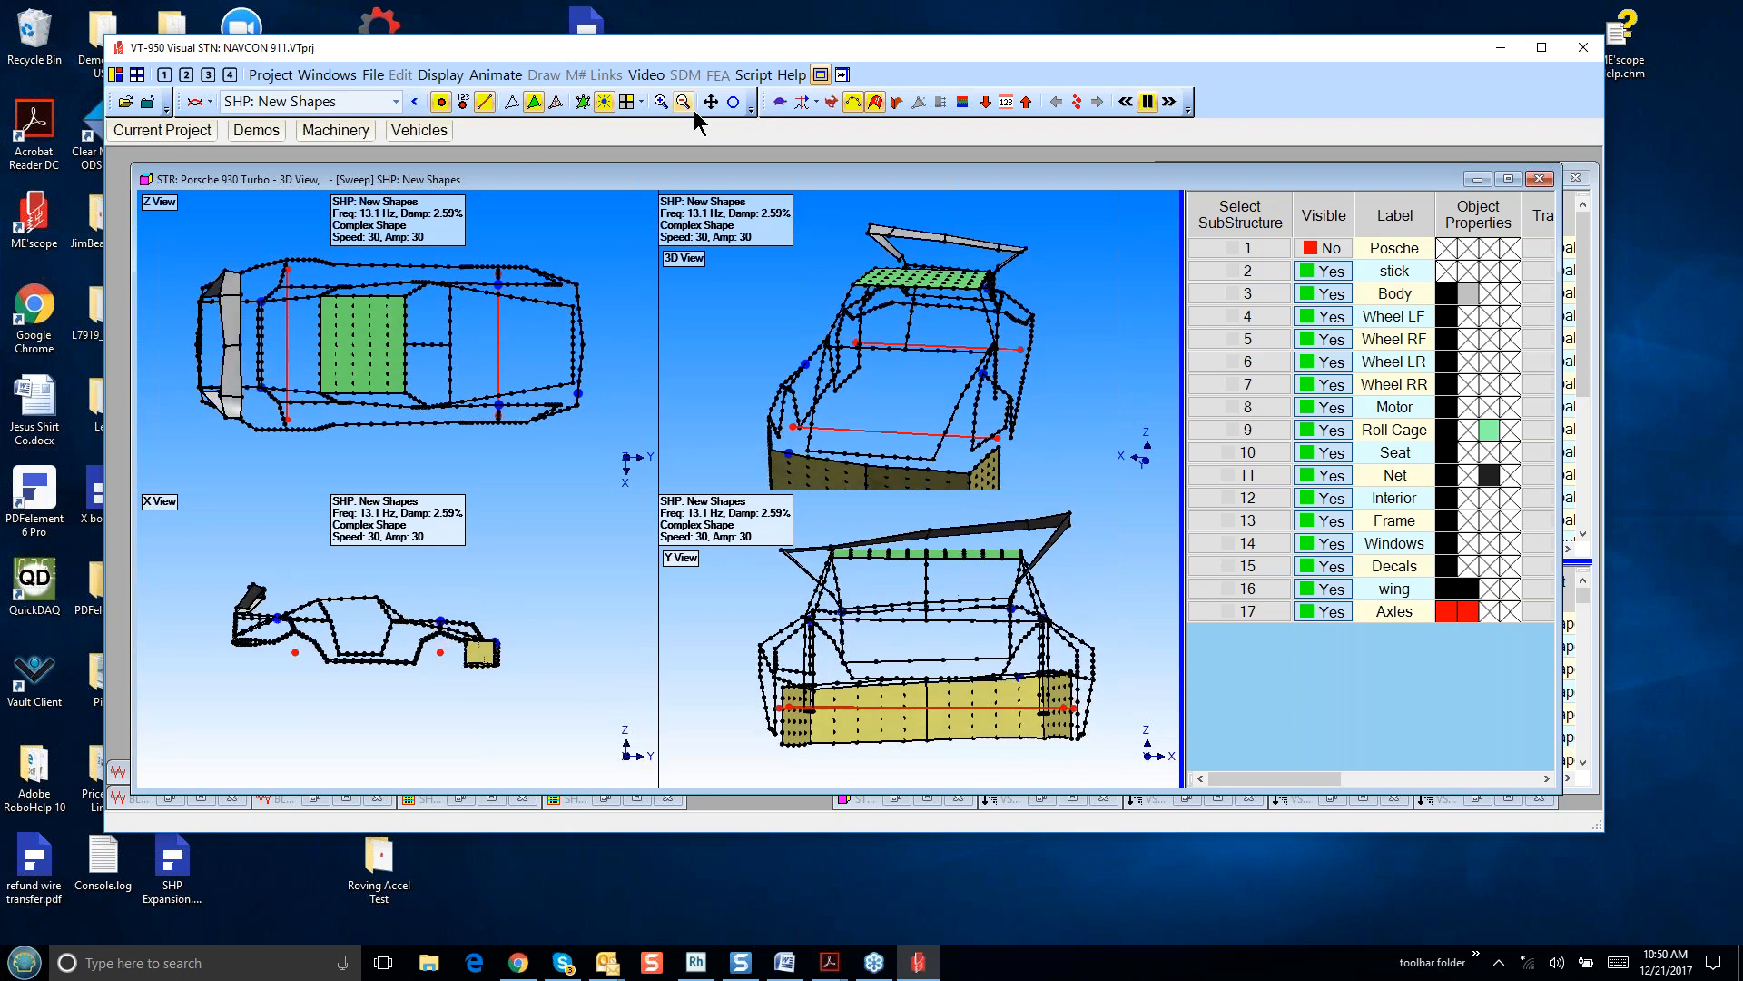
pyautogui.click(1026, 103)
pyautogui.click(116, 74)
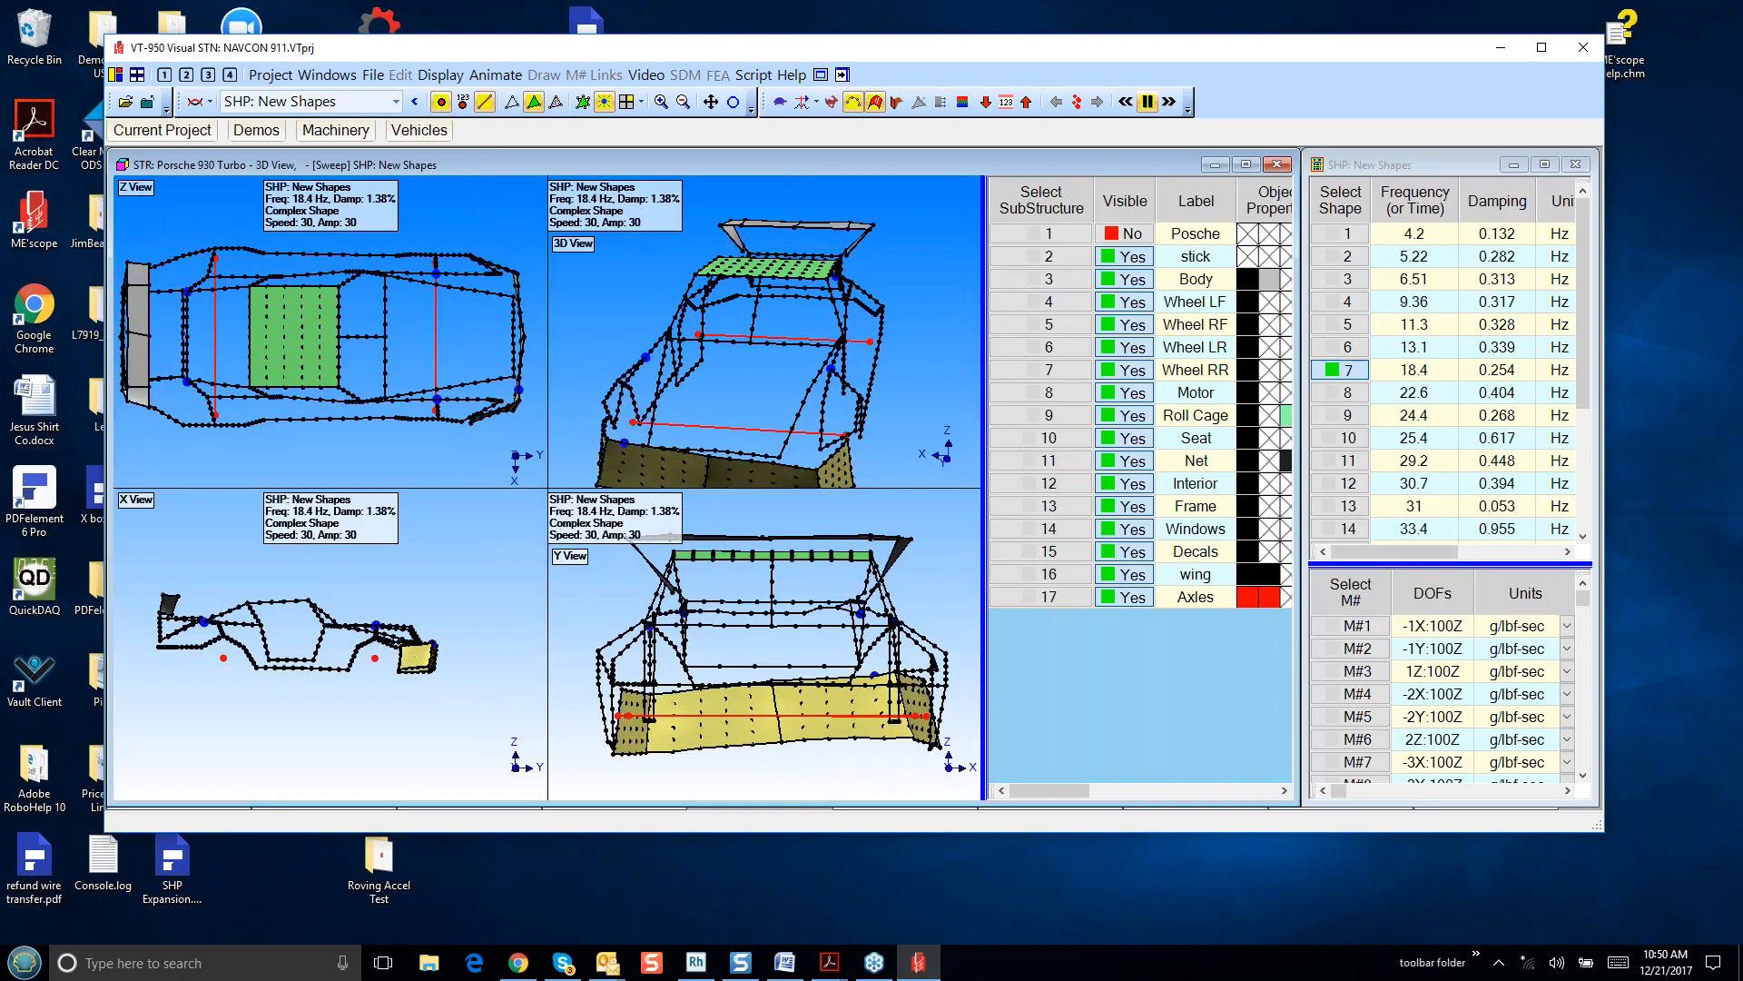
pyautogui.click(1328, 276)
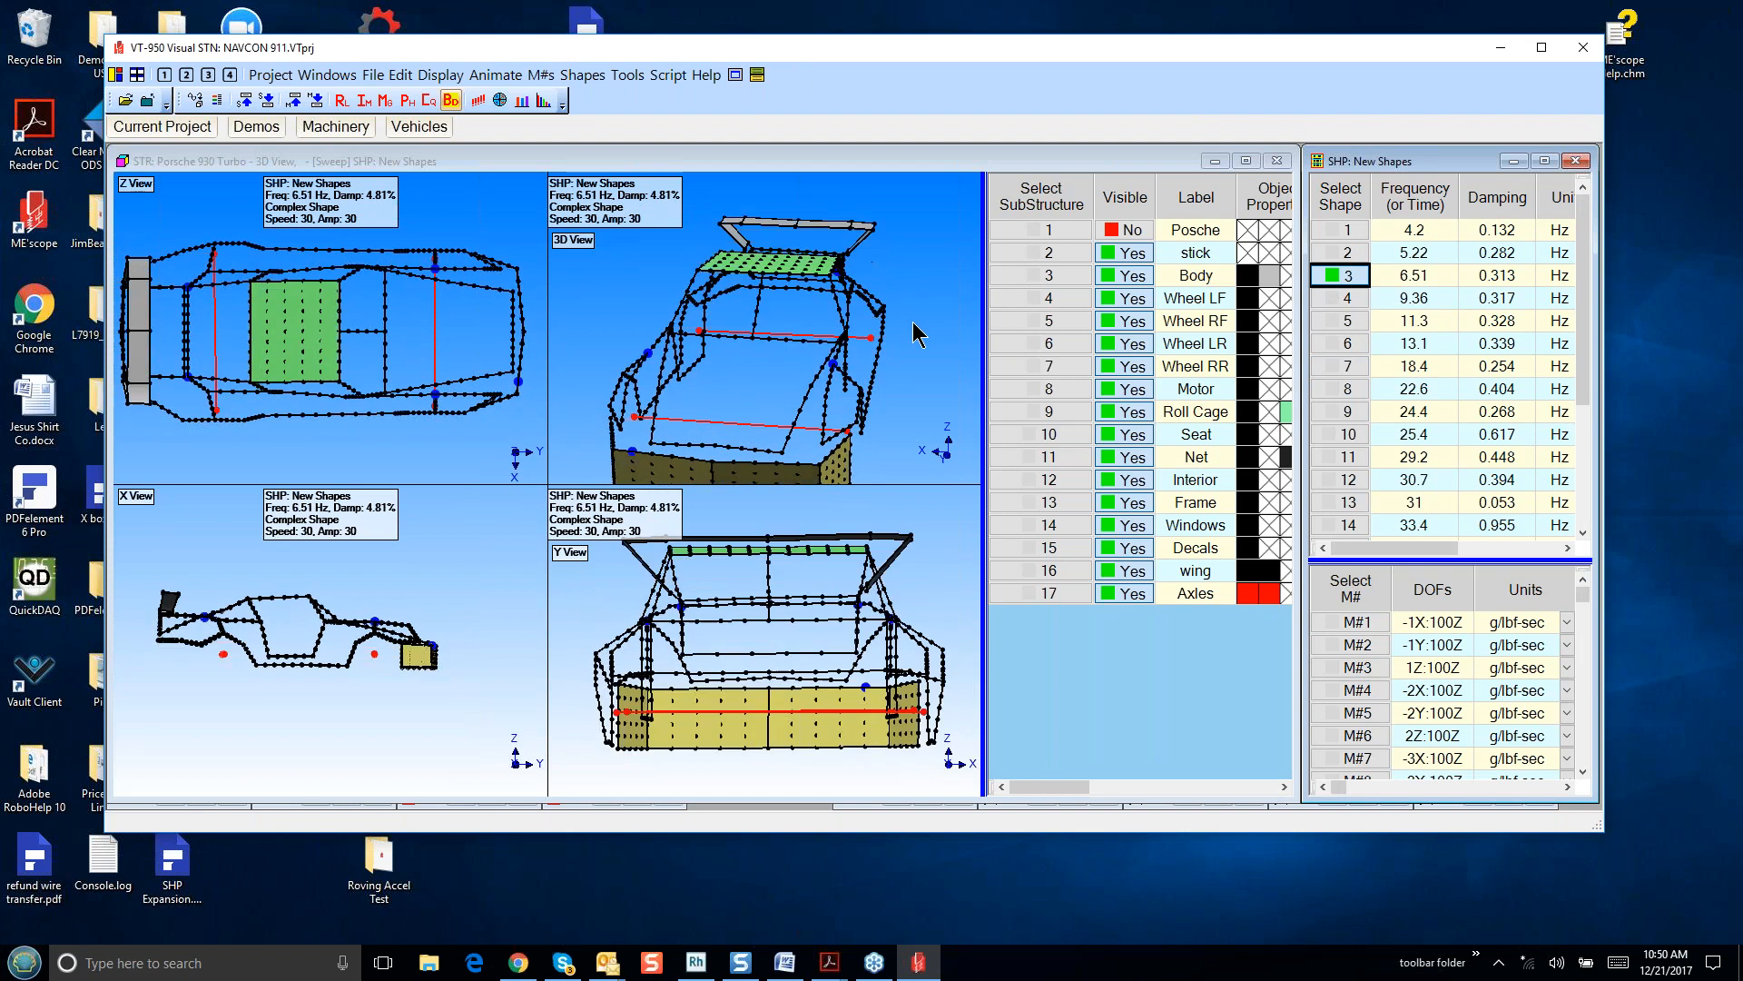
# - Enlarge the 3D View to fill the structure window and view the shape 3 deformation from a front corner
pyautogui.click(937, 325)
pyautogui.doubleClick(938, 330)
pyautogui.moveTo(938, 330); pyautogui.dragTo(864, 350)
pyautogui.scroll(-3, 864, 351)
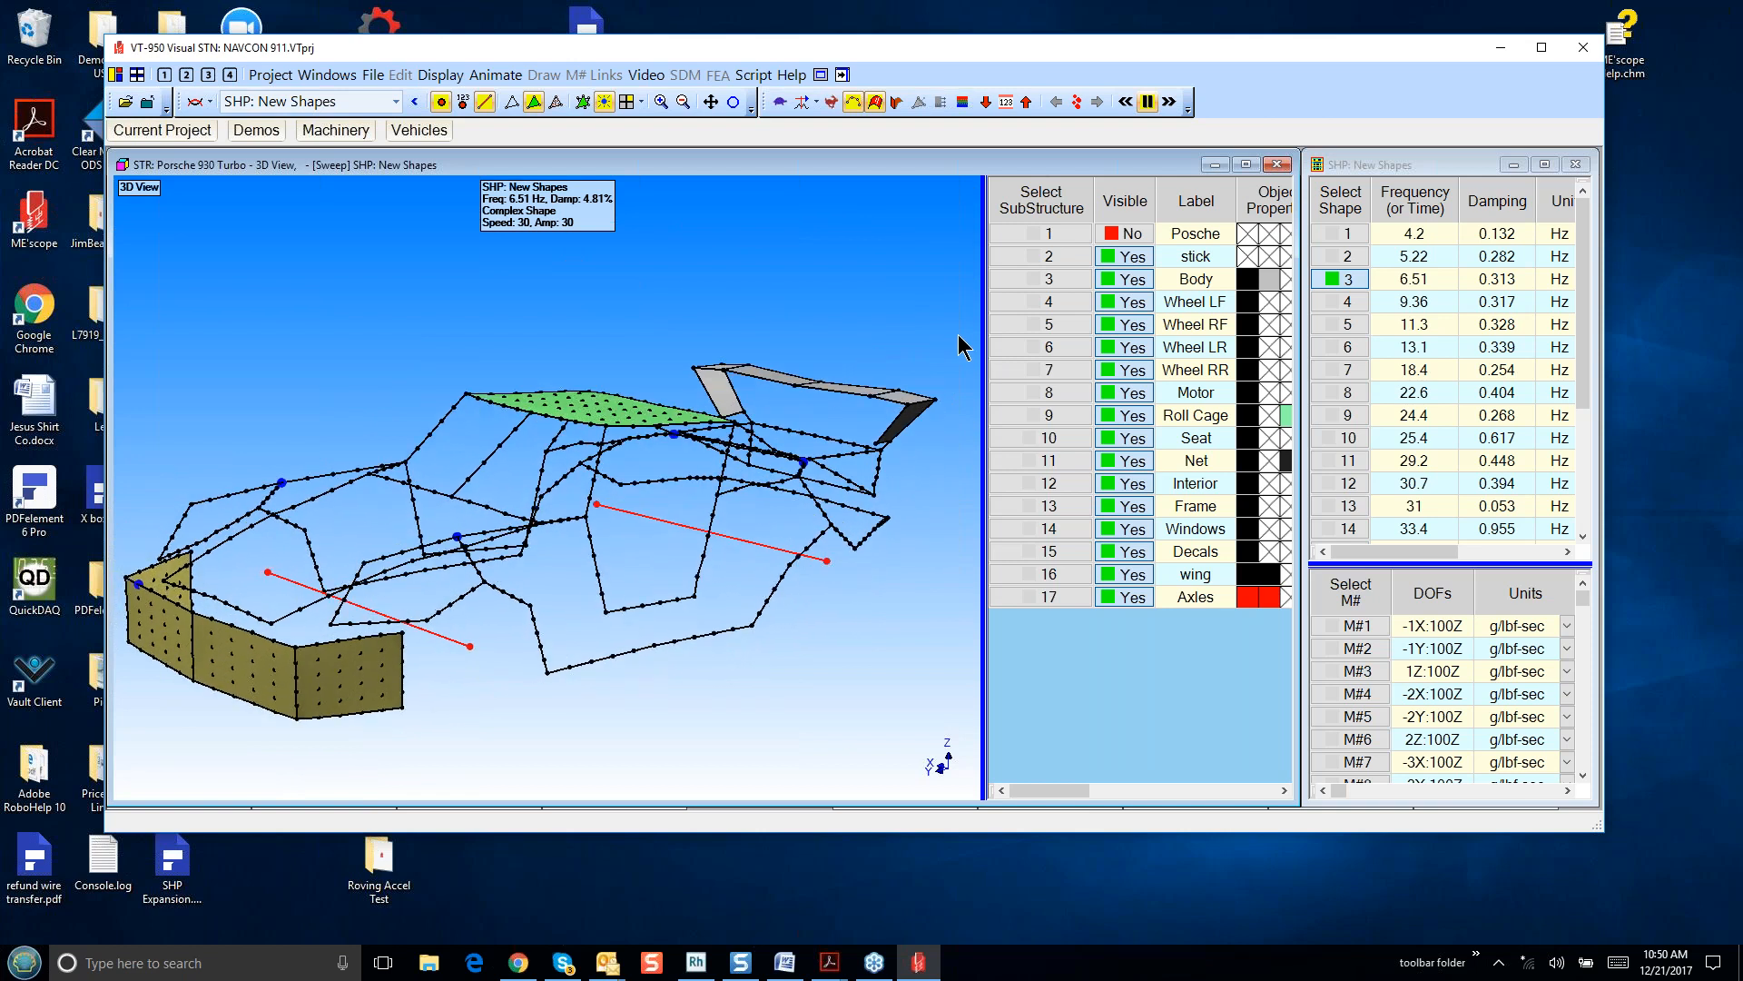
# - Animate shapes 4 and 5 (9.36 and 11.3 Hz) in turn and view the car from lower front angles
pyautogui.click(1333, 298)
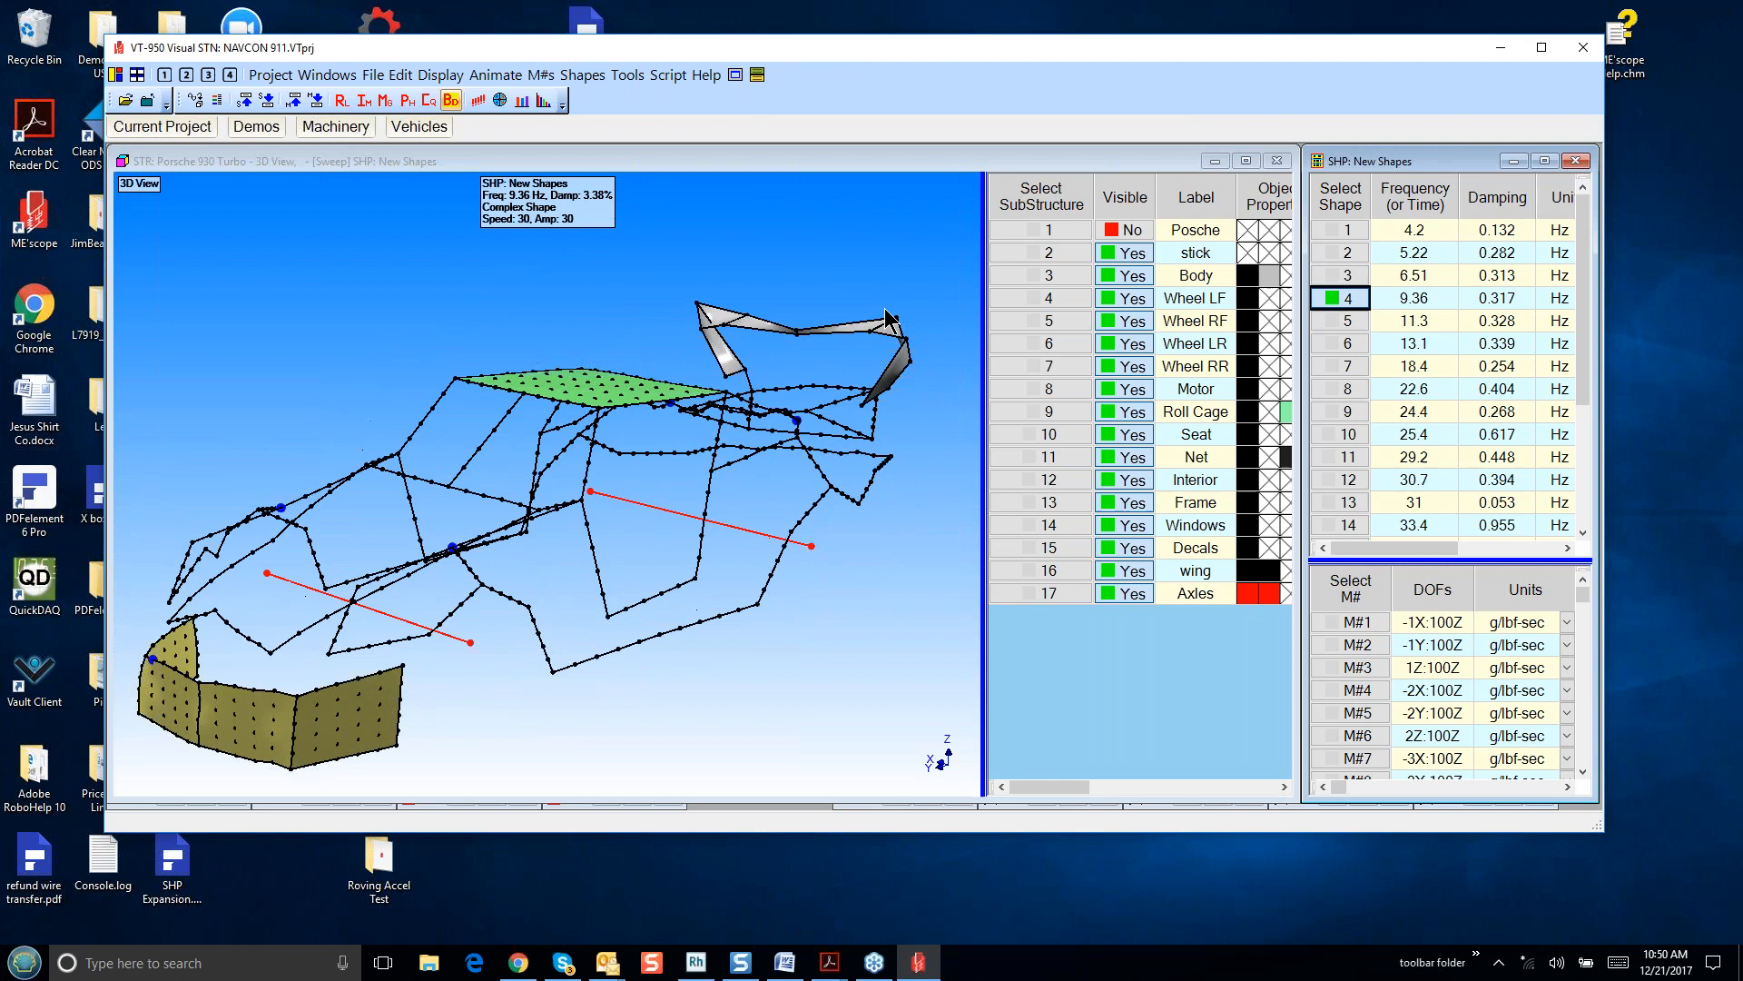
pyautogui.click(709, 390)
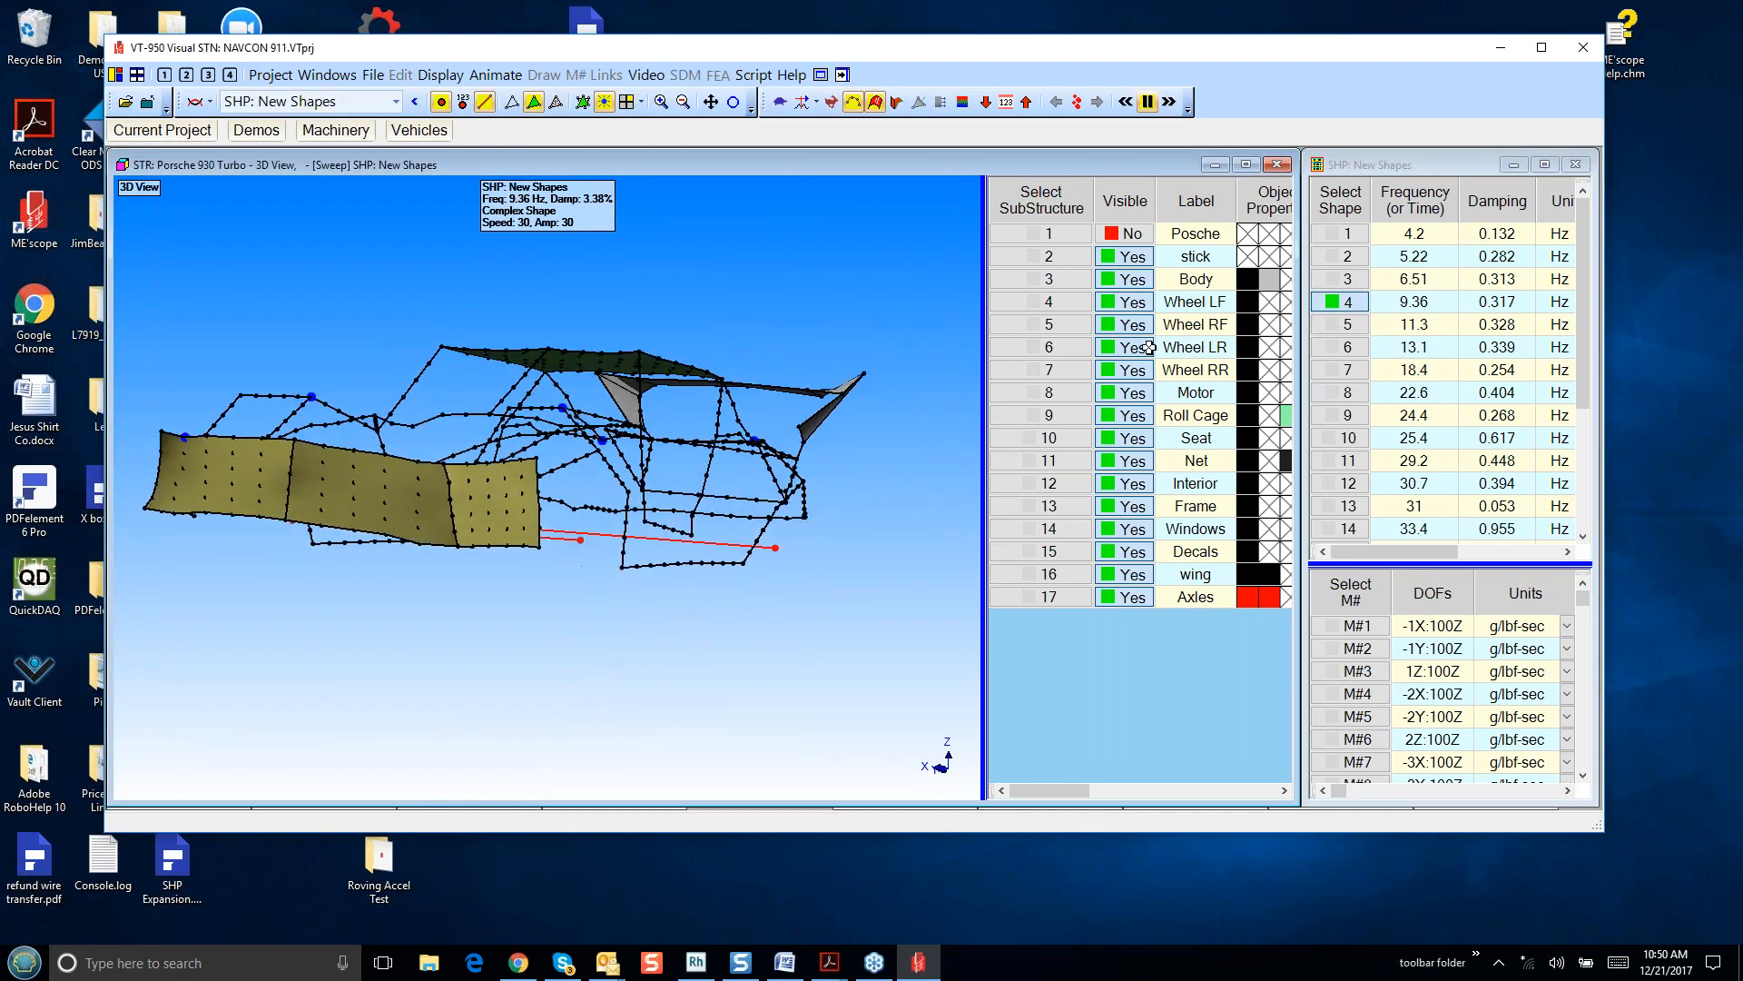
pyautogui.click(1349, 322)
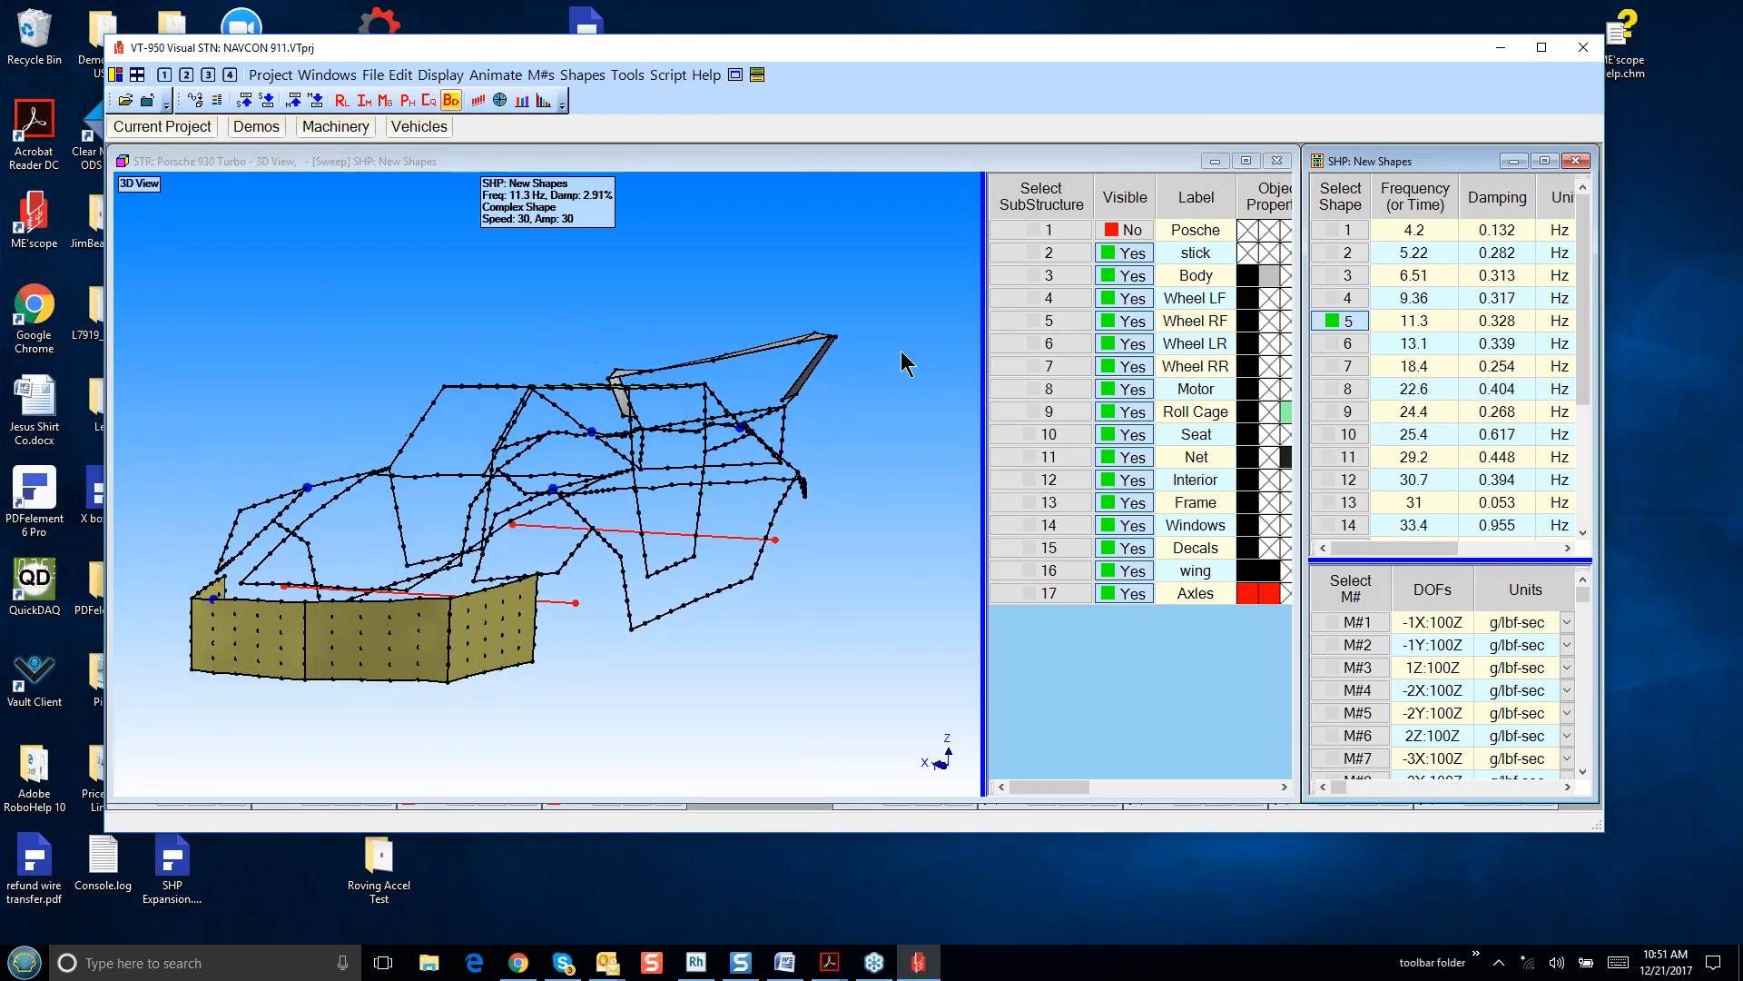
pyautogui.click(875, 401)
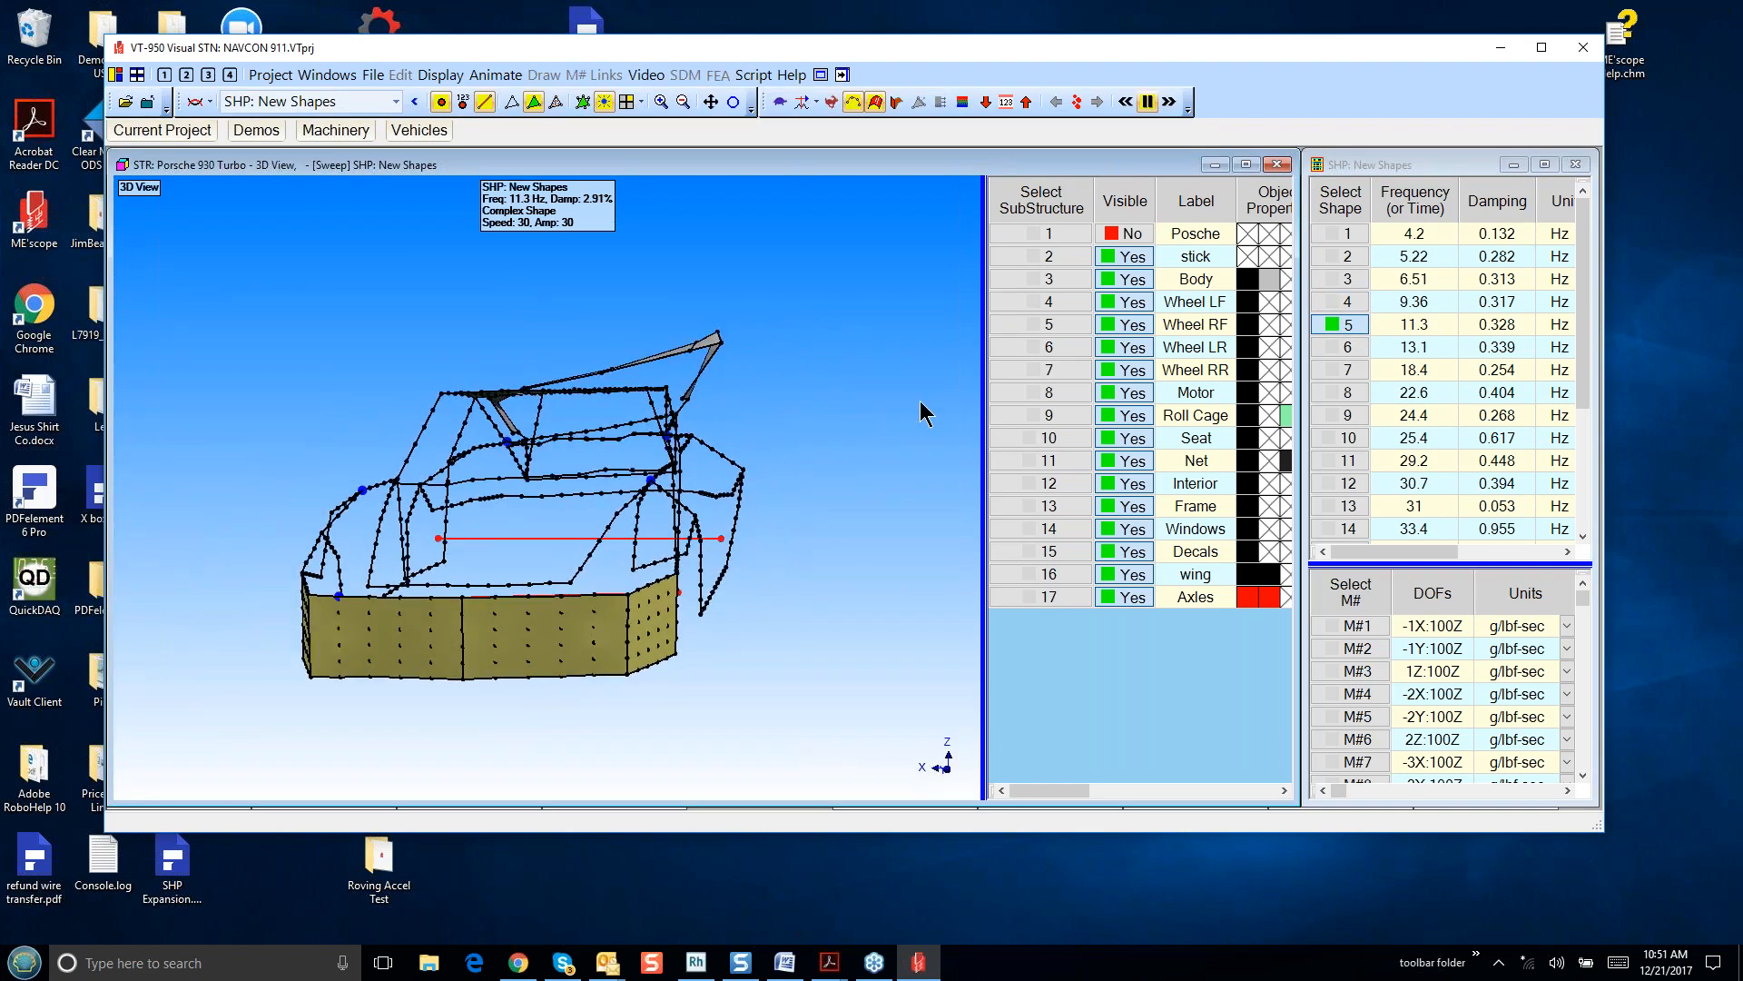
# - Compare shapes 6 and 5 (13.1 and 11.3 Hz) in an enlarged Y View, and switch back to the enlarged 3D View
pyautogui.doubleClick(896, 391)
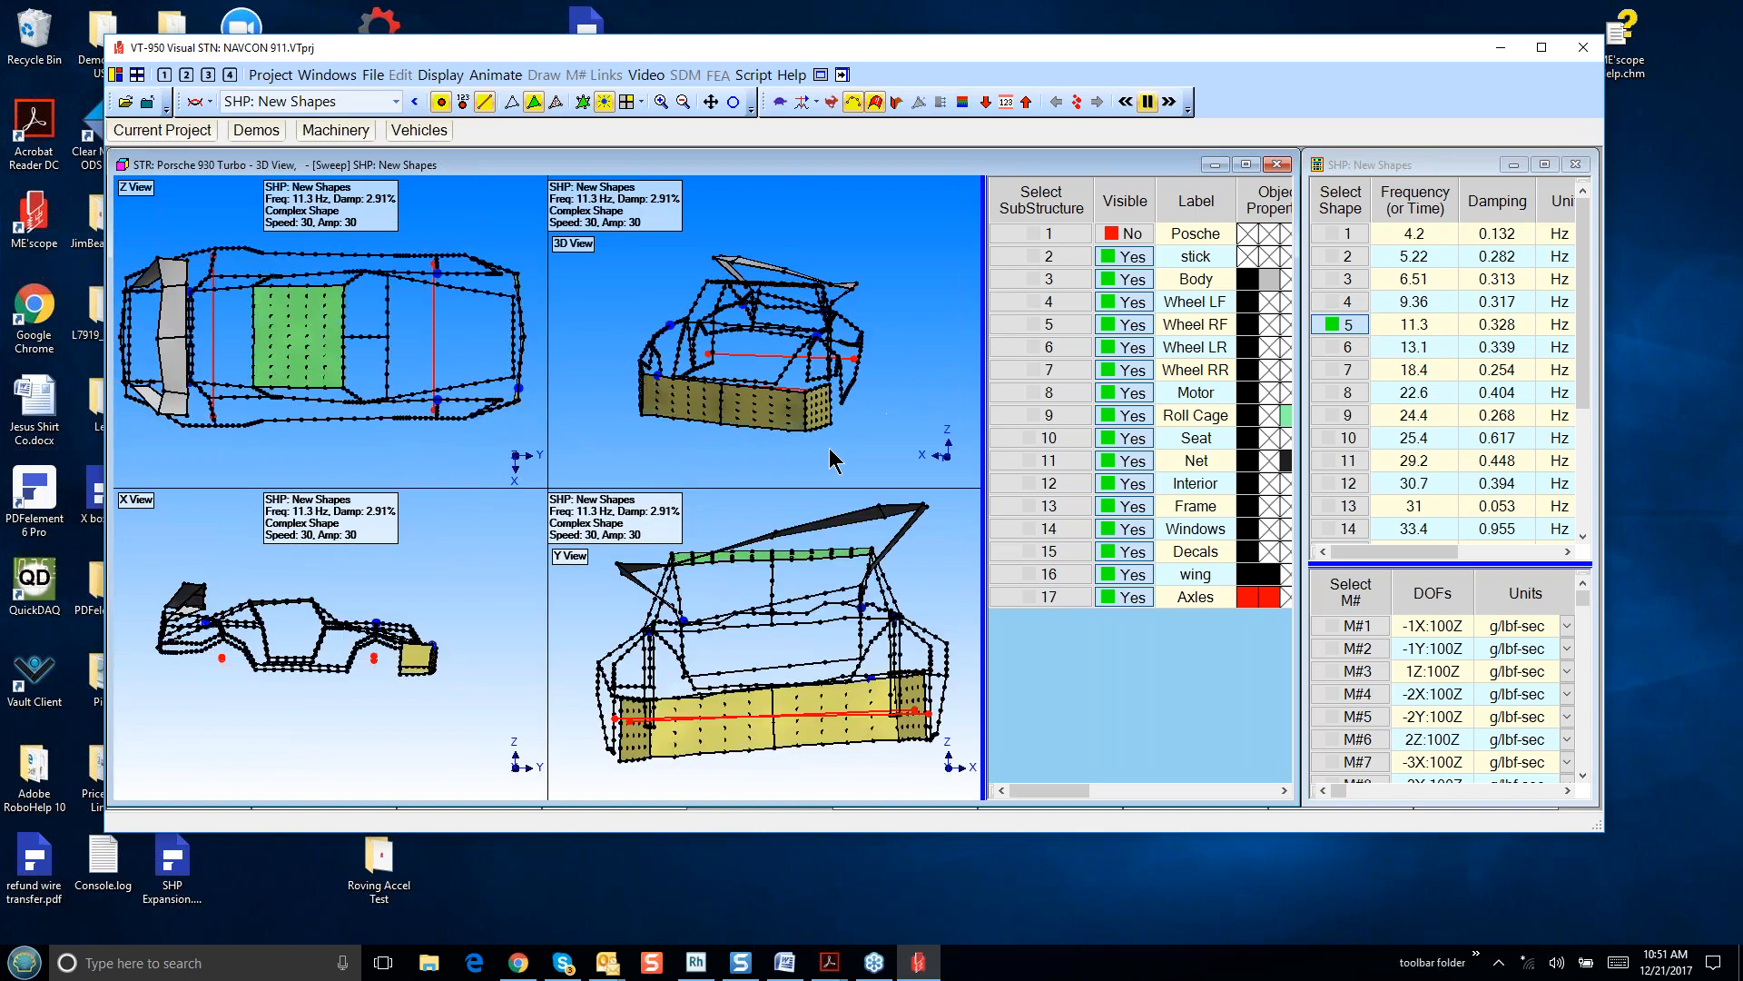
pyautogui.doubleClick(771, 513)
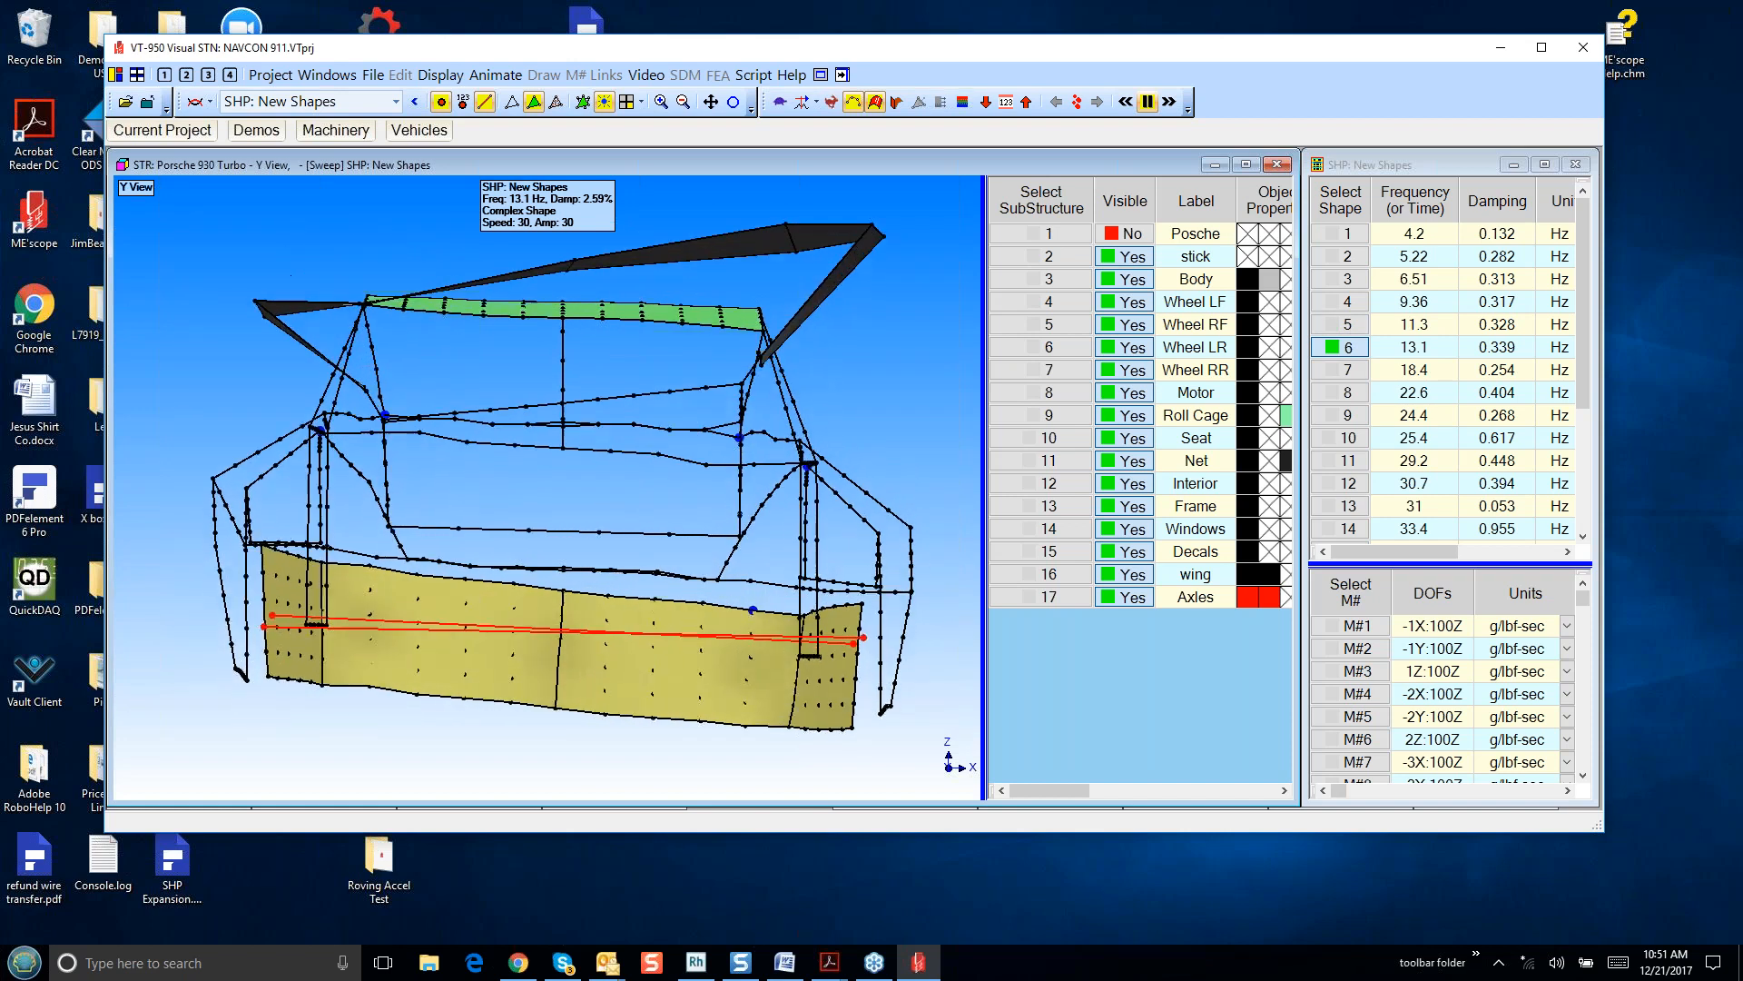
pyautogui.click(1346, 325)
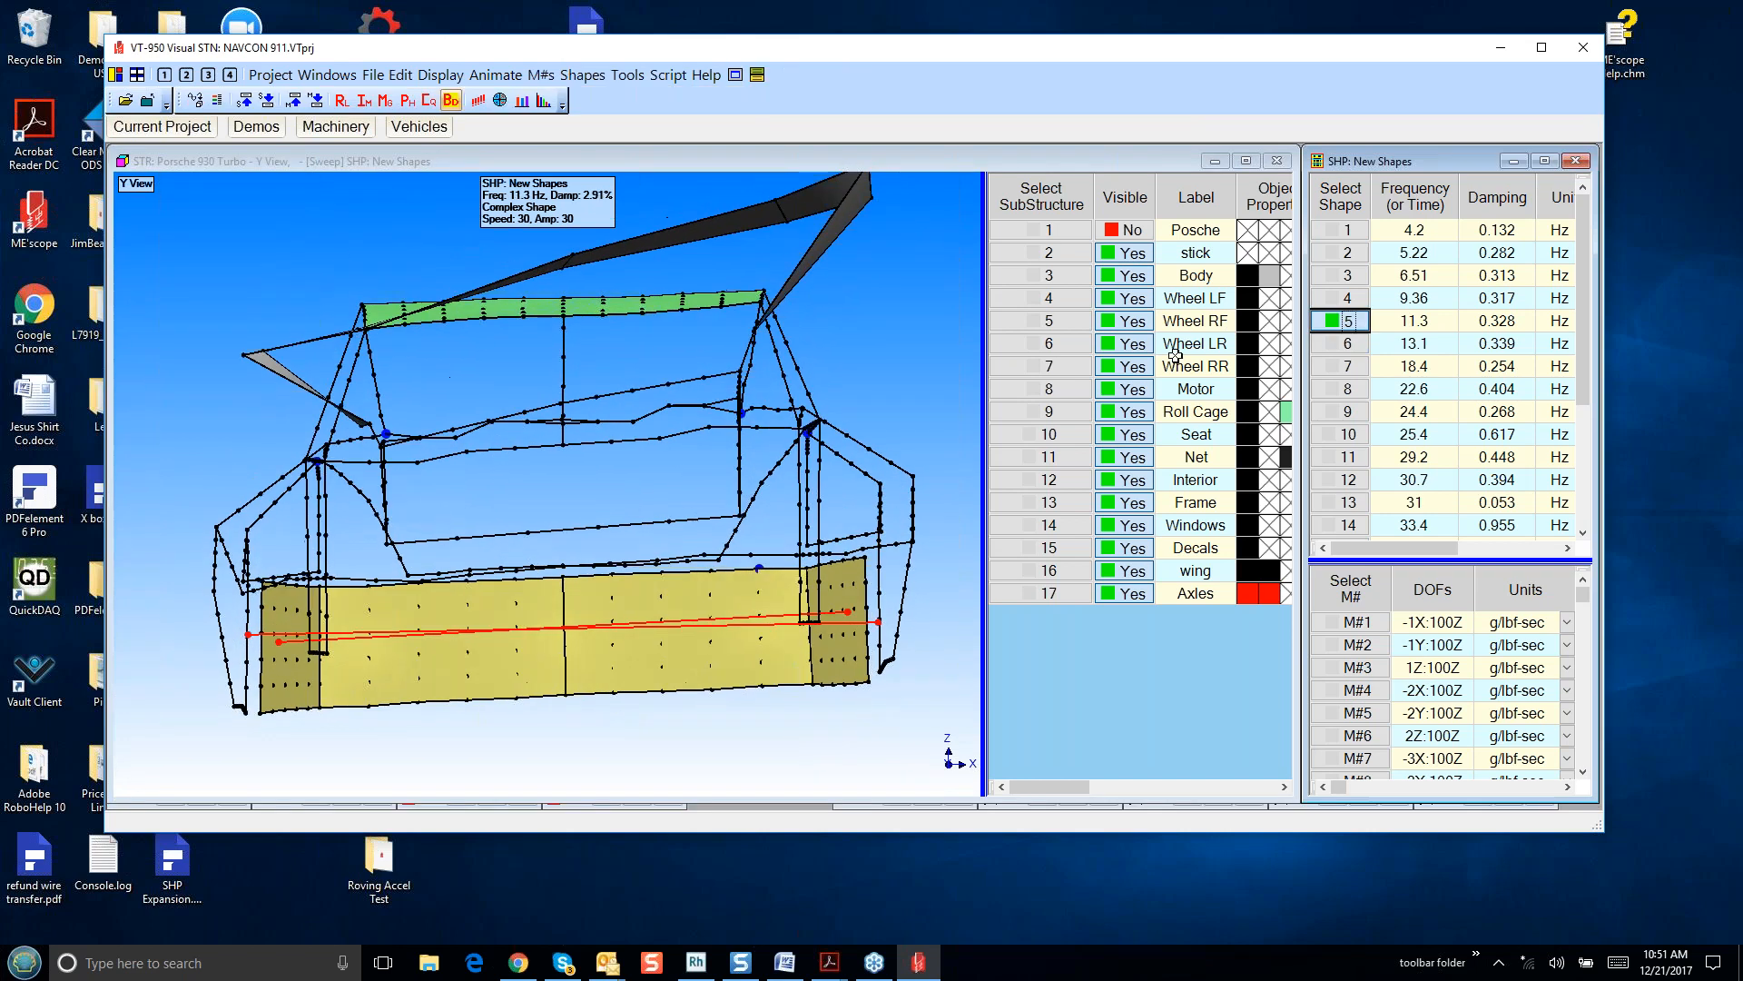
pyautogui.click(914, 379)
pyautogui.doubleClick(915, 378)
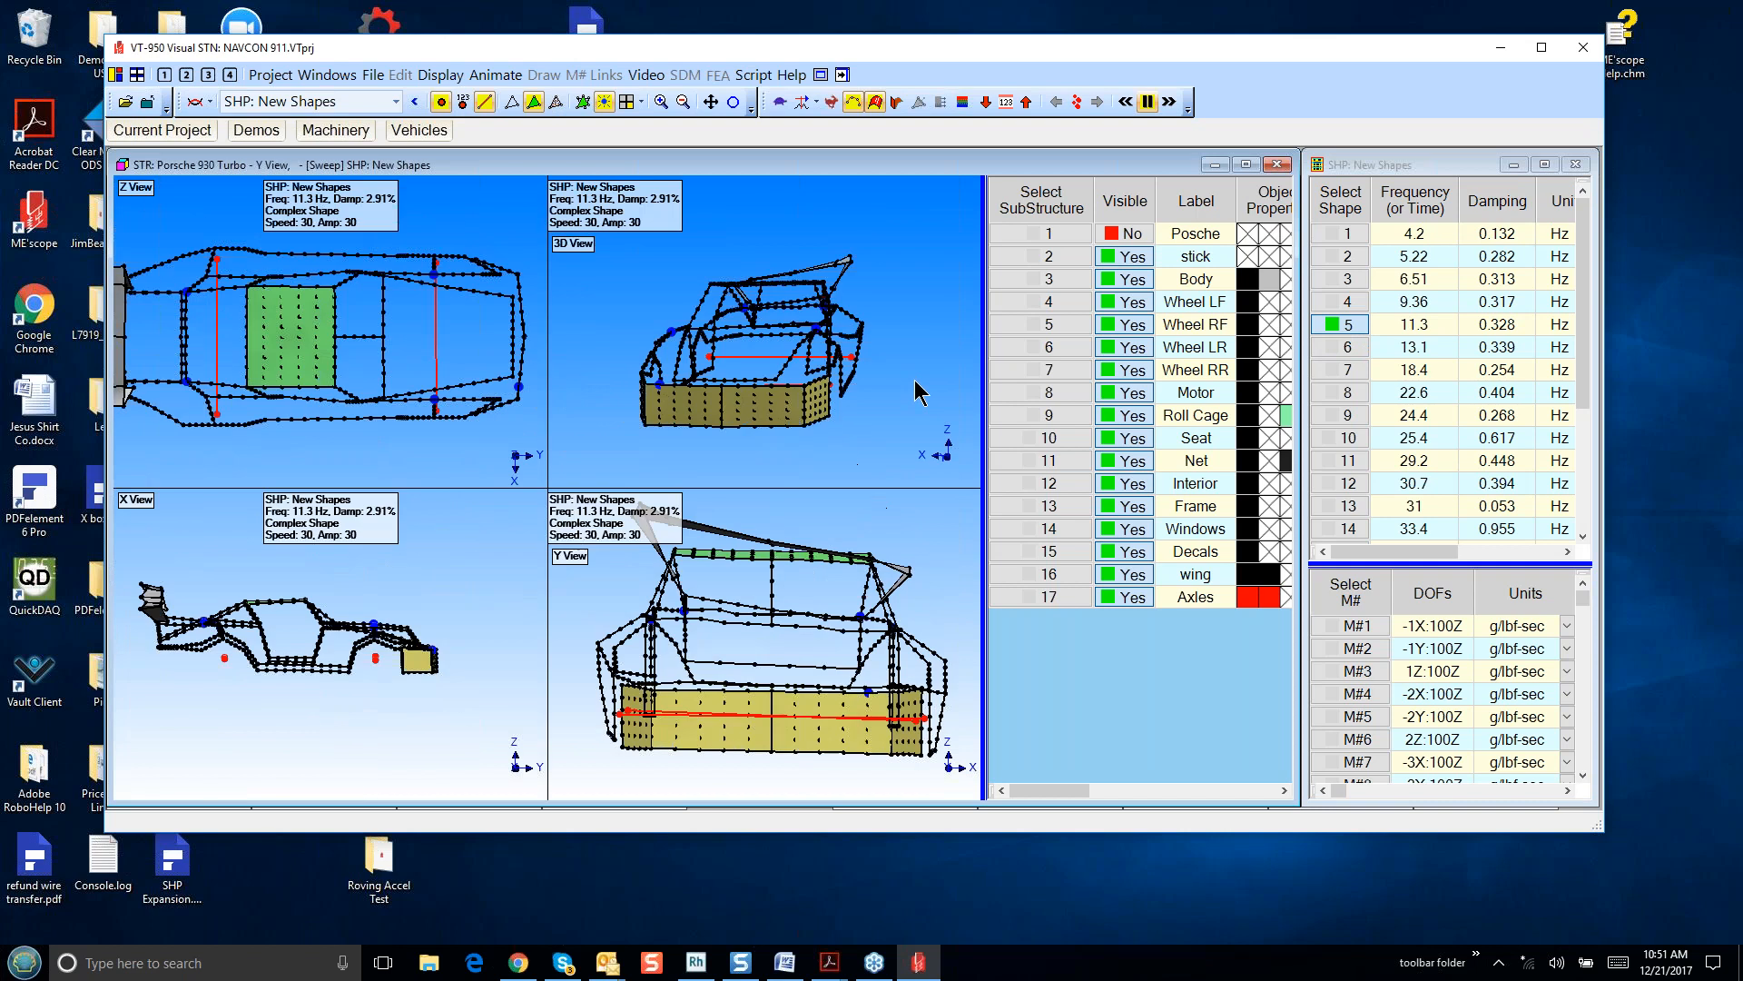
pyautogui.doubleClick(924, 370)
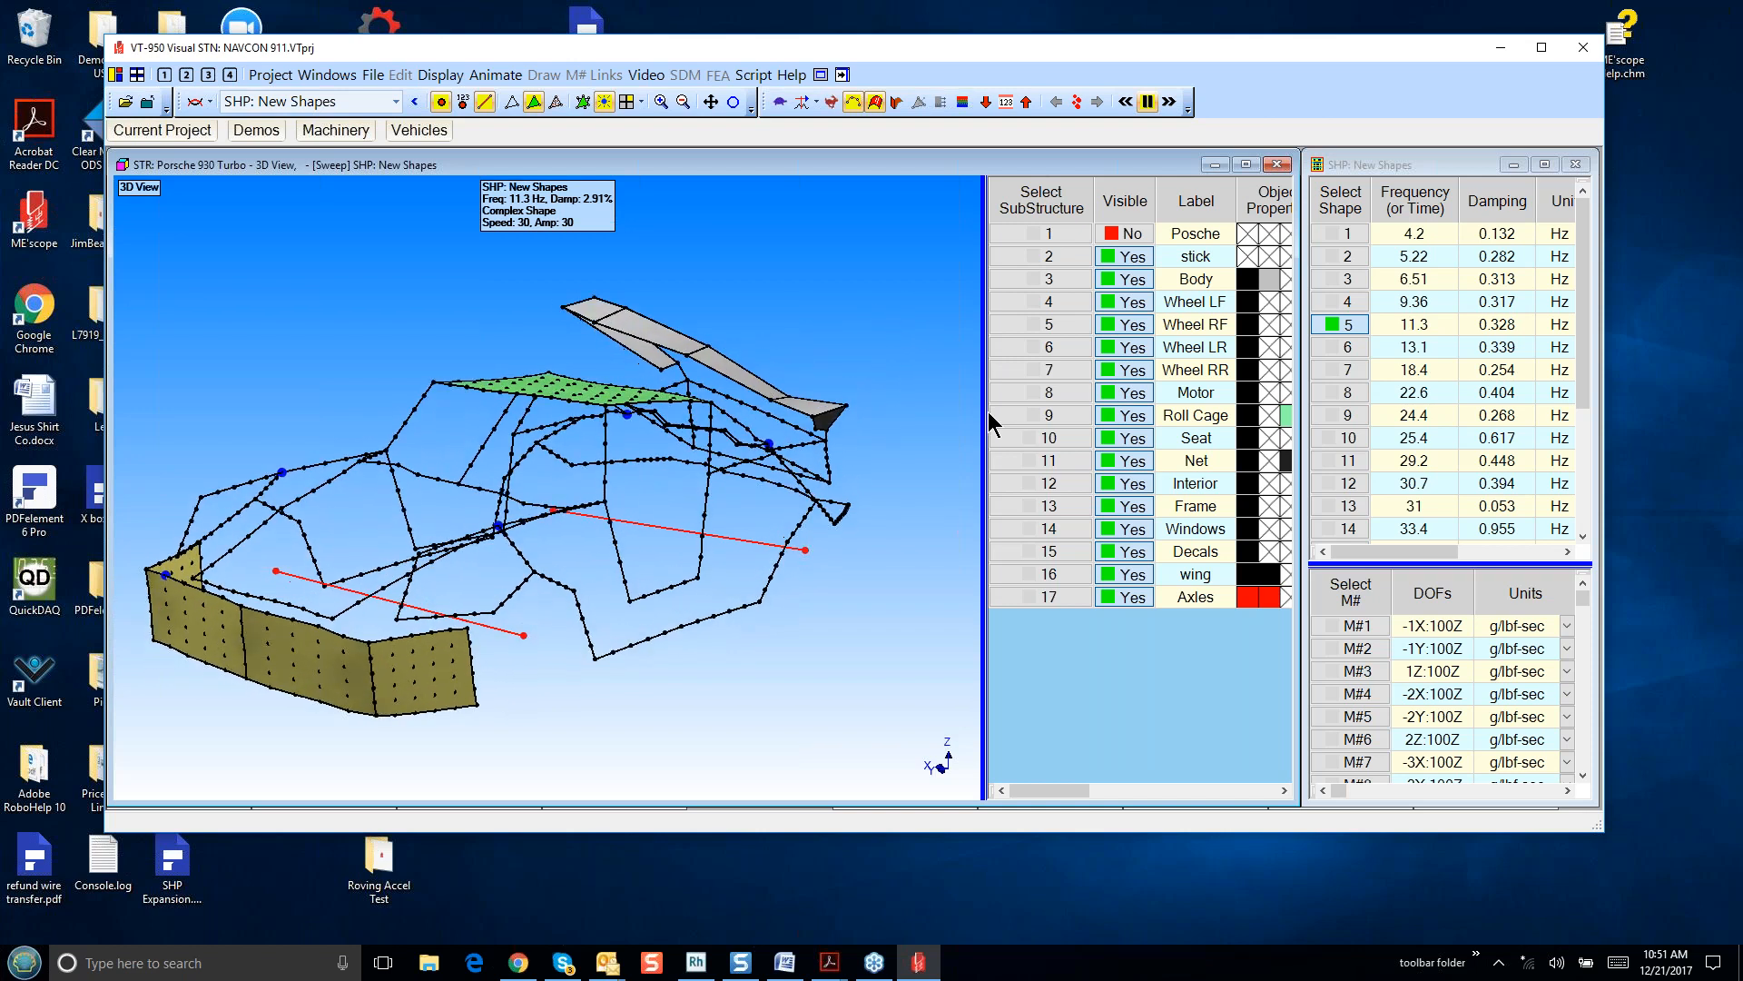
# - Open the three sine waves data block from the current project and center its window
pyautogui.rightClick(556, 317)
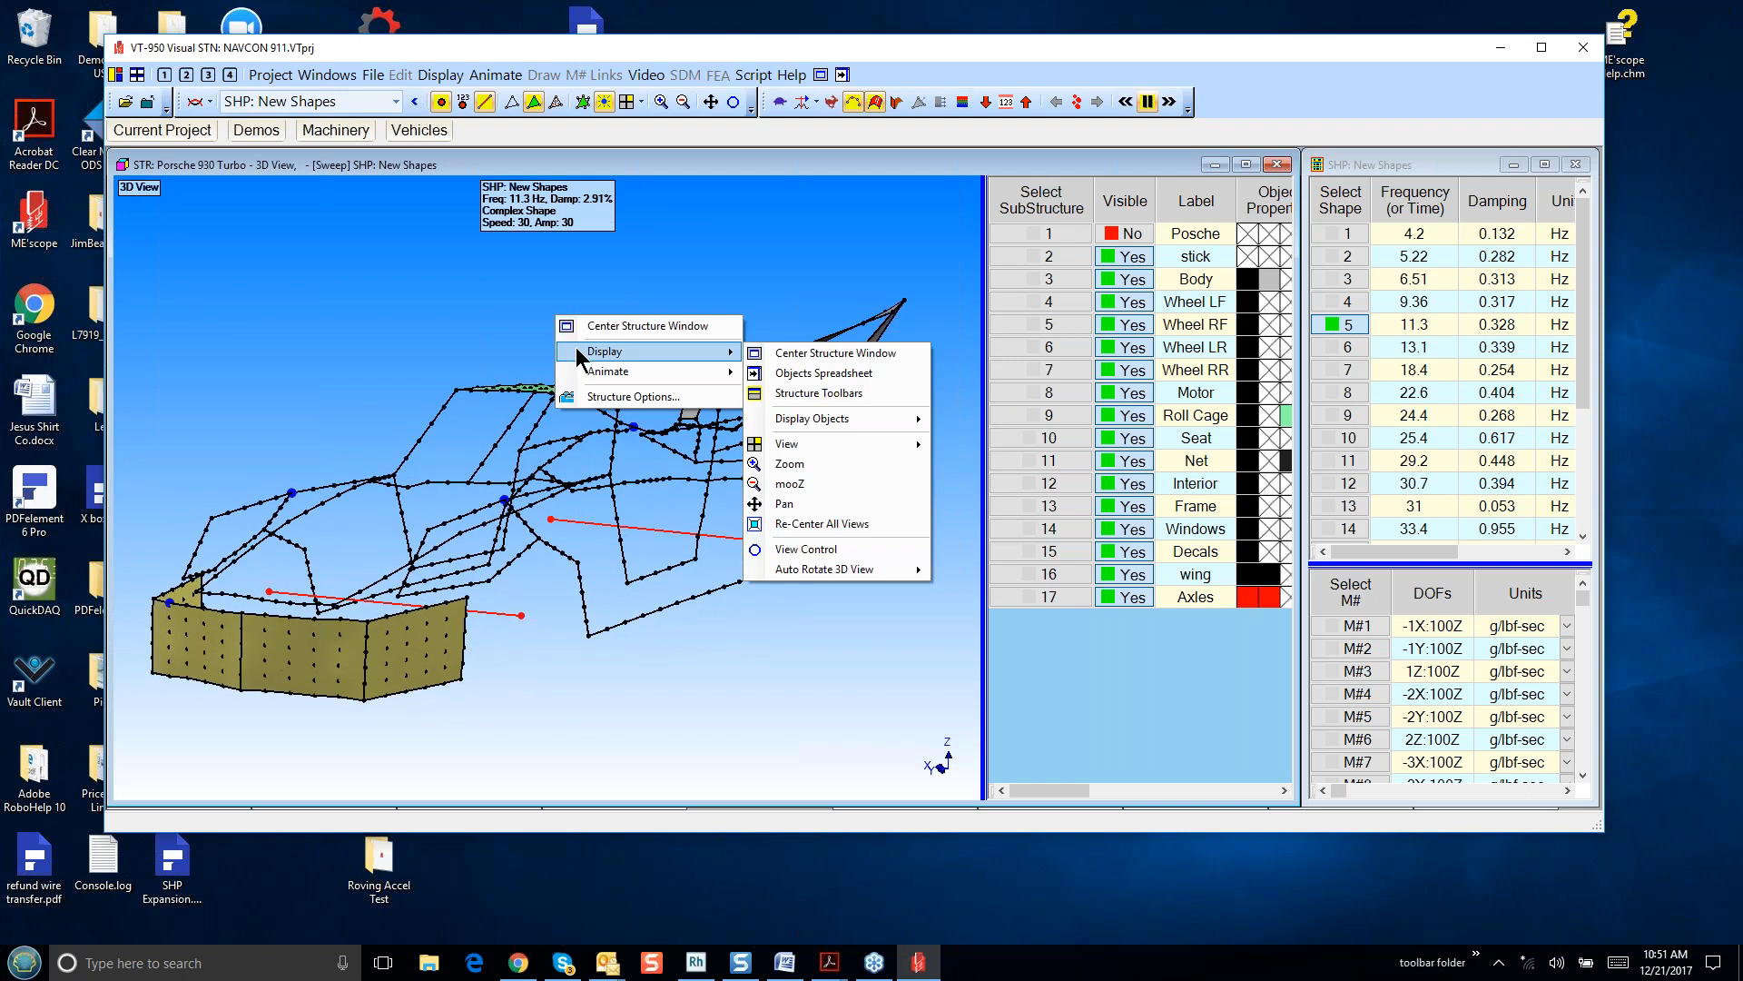
pyautogui.click(252, 245)
pyautogui.click(193, 103)
pyautogui.click(172, 137)
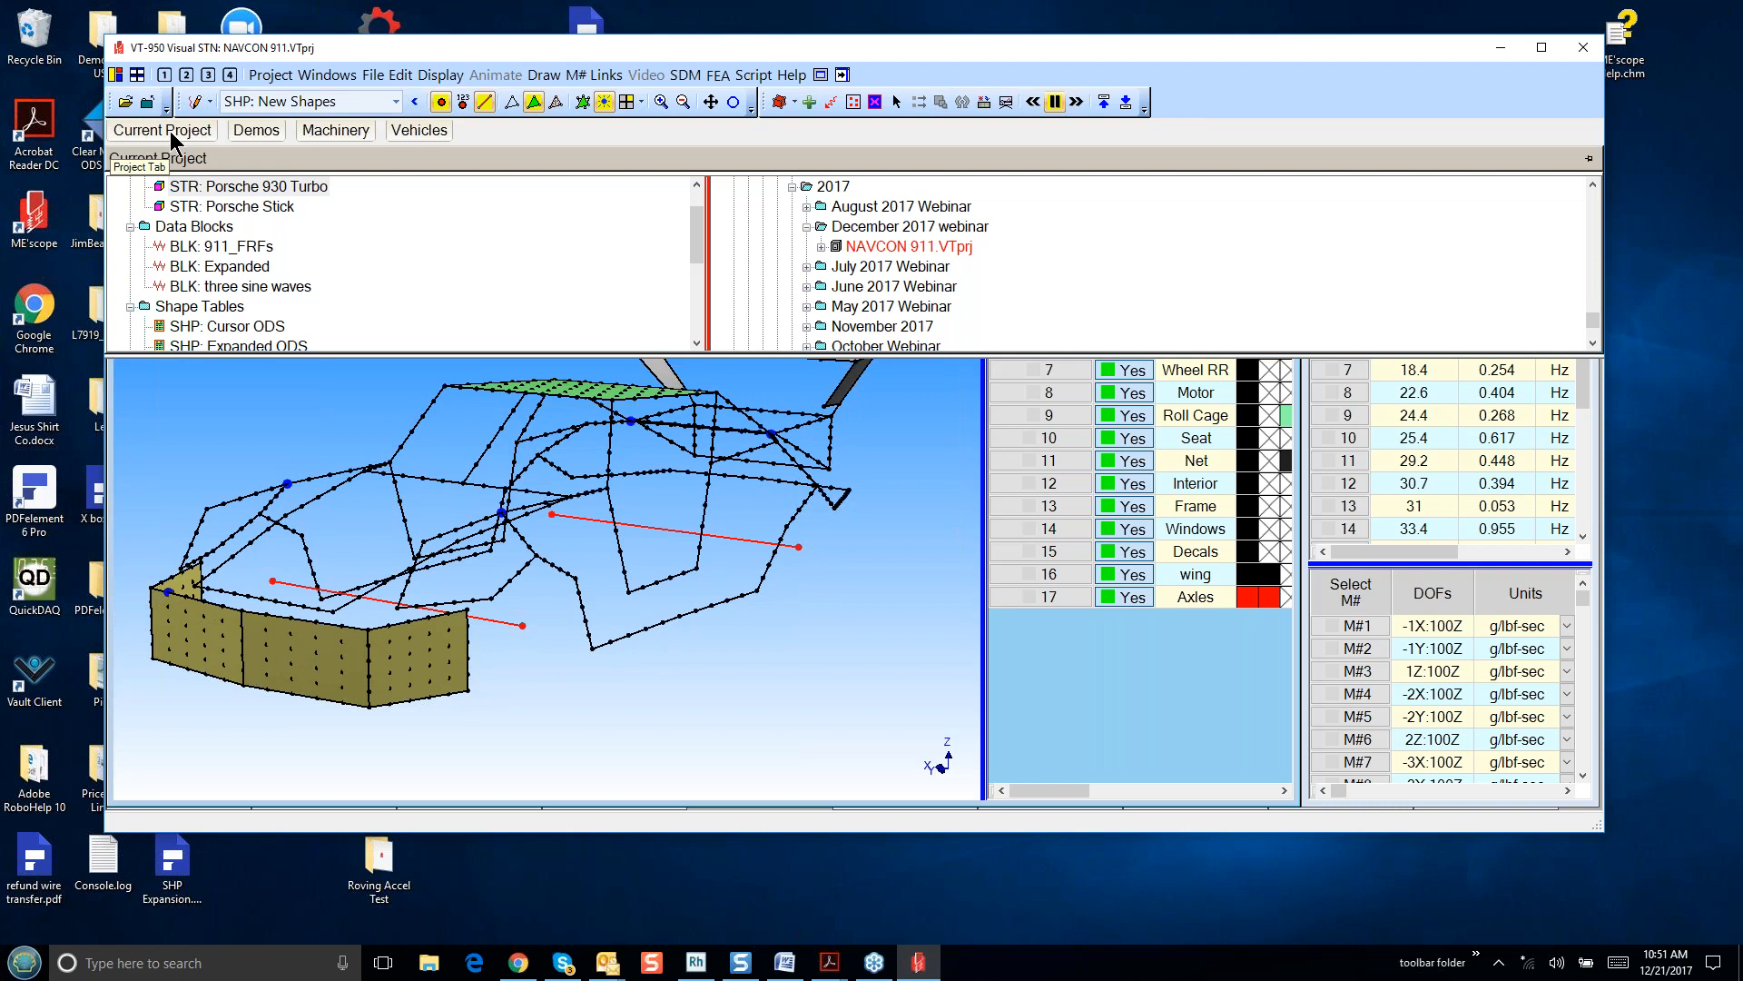
pyautogui.doubleClick(287, 287)
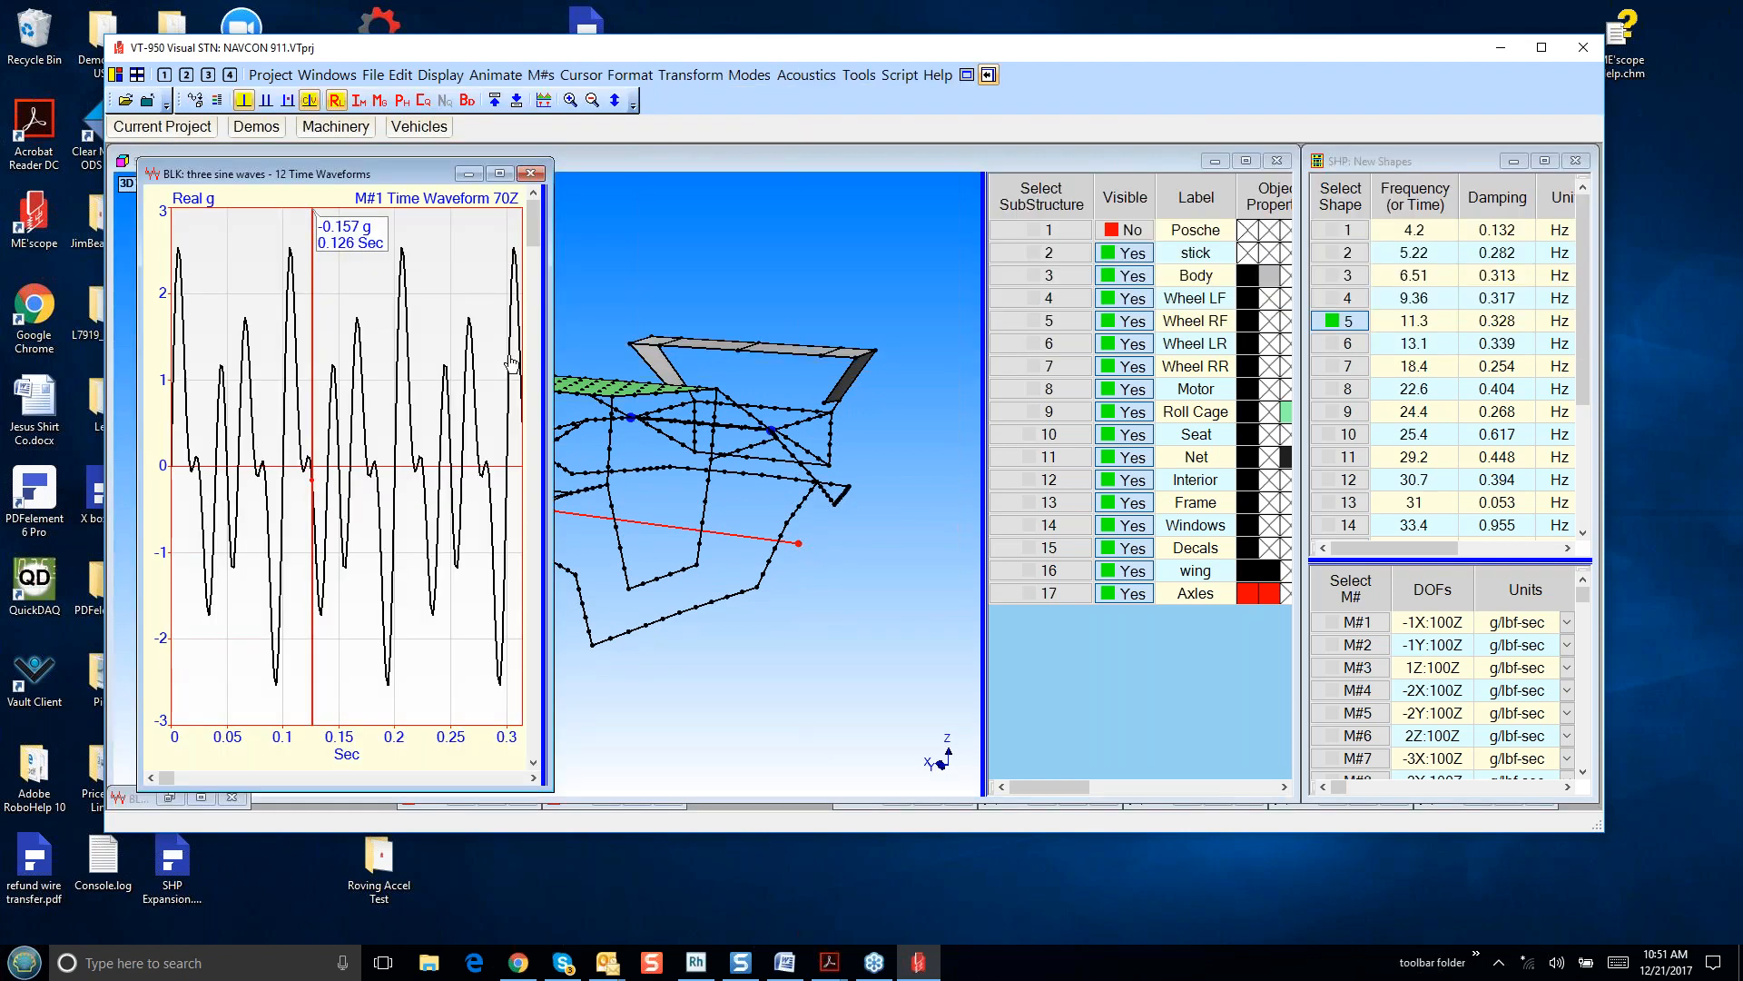
pyautogui.rightClick(457, 252)
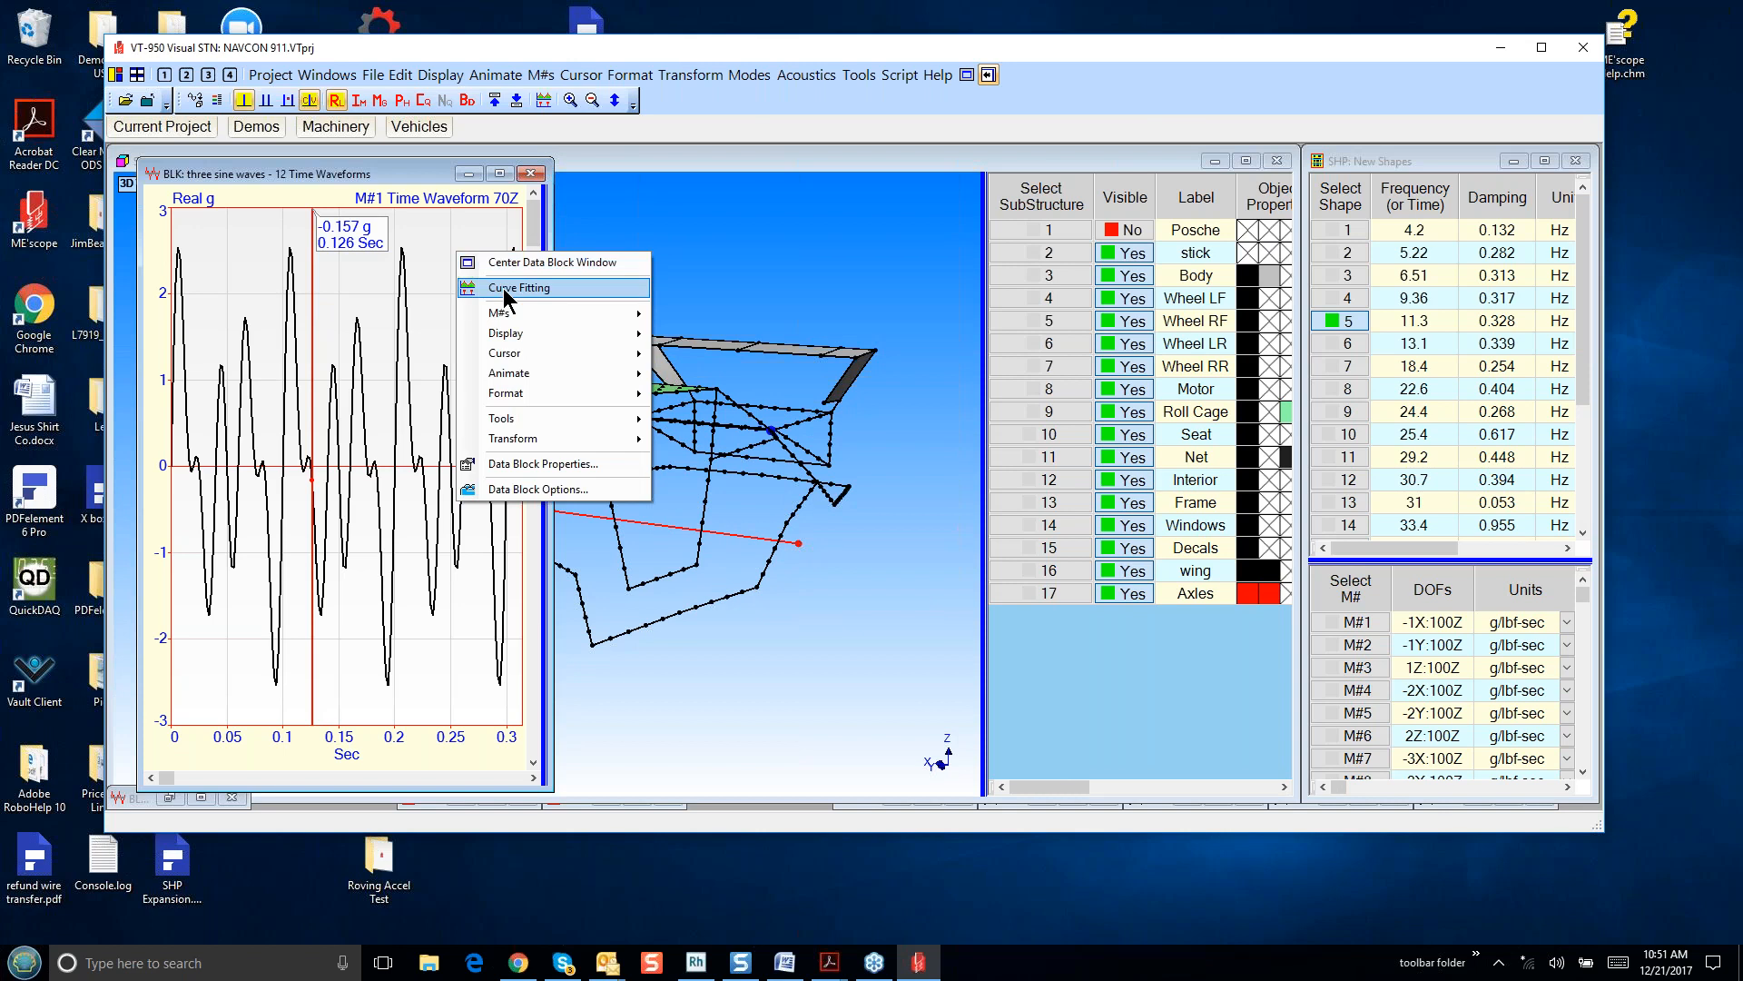
pyautogui.click(527, 262)
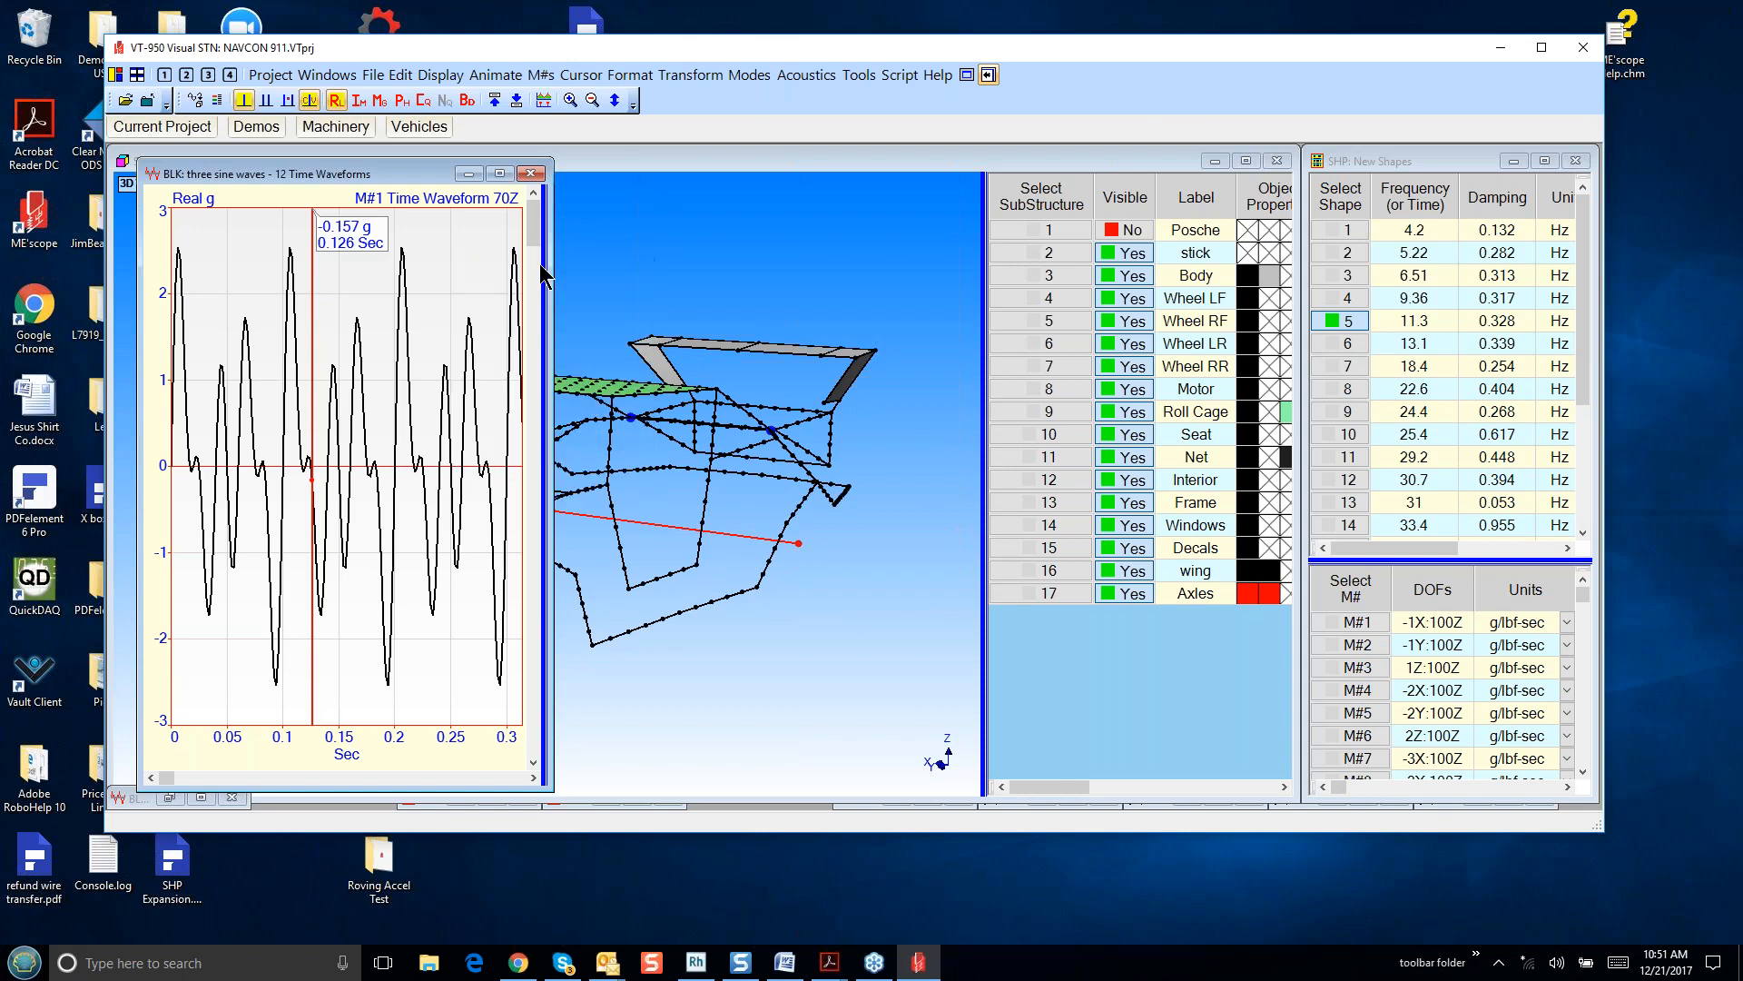
# - Reveal the M# spreadsheet of the three sine waves data block and look through its time waveforms
pyautogui.scroll(2, 797, 450)
pyautogui.scroll(-8, 798, 451)
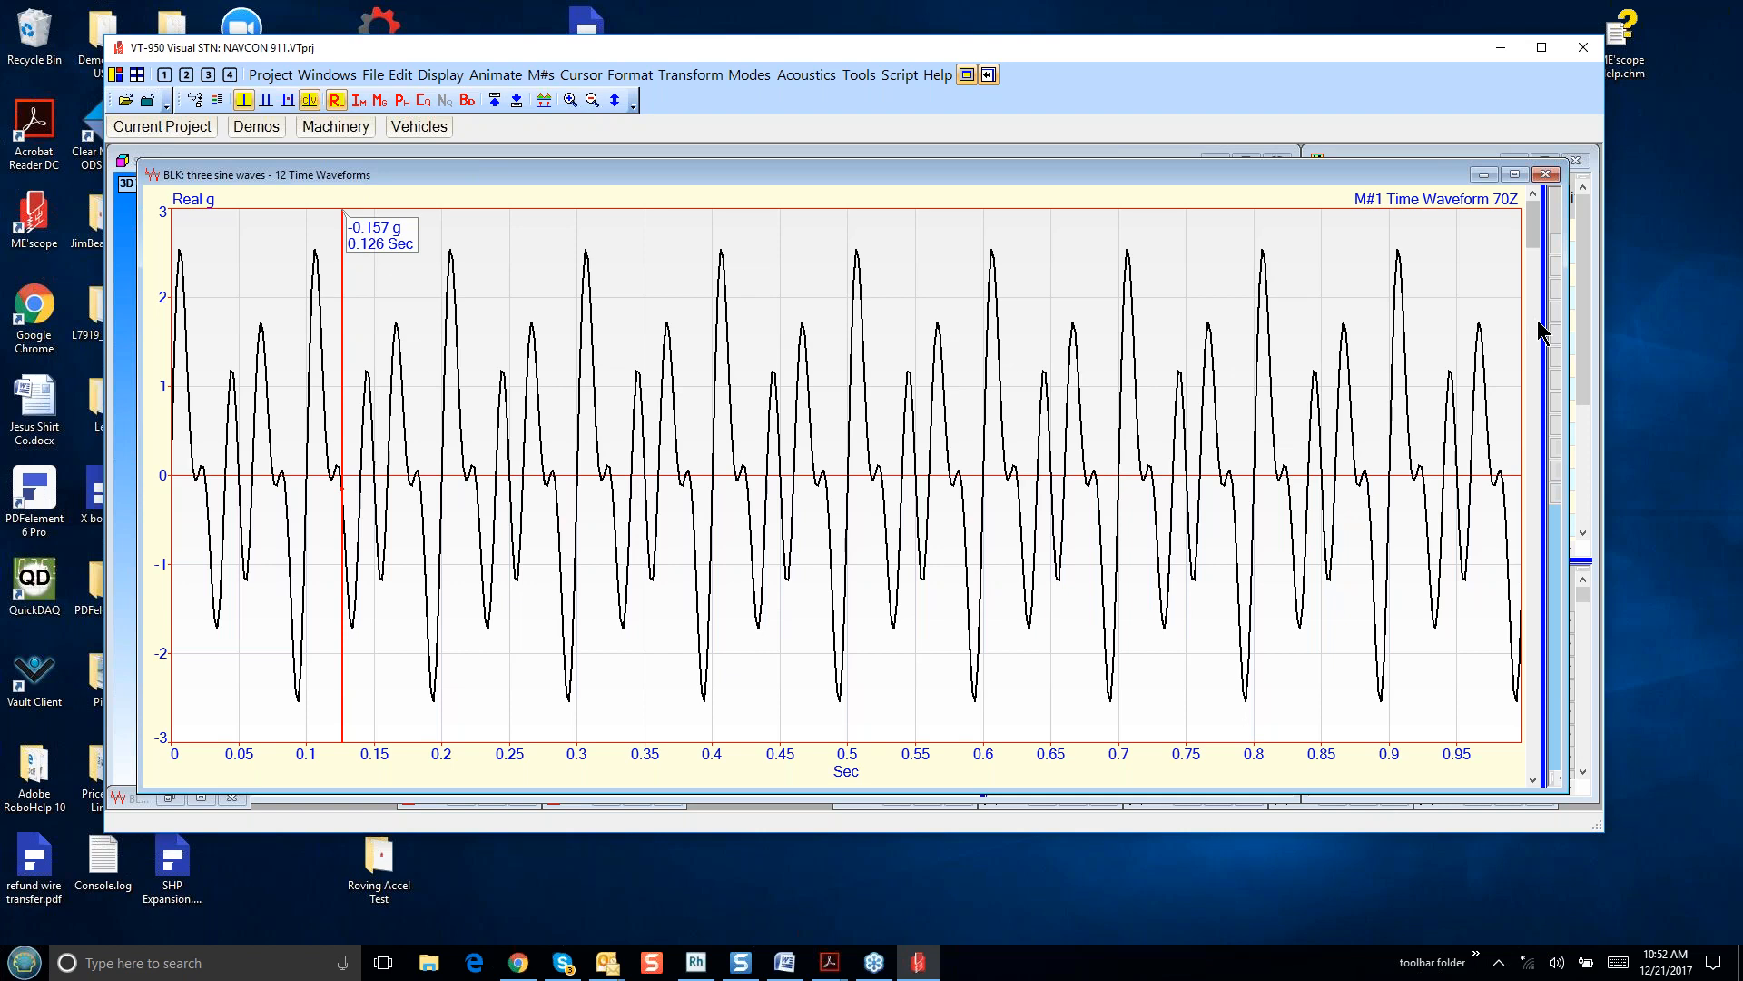
pyautogui.moveTo(1547, 324); pyautogui.dragTo(1087, 284)
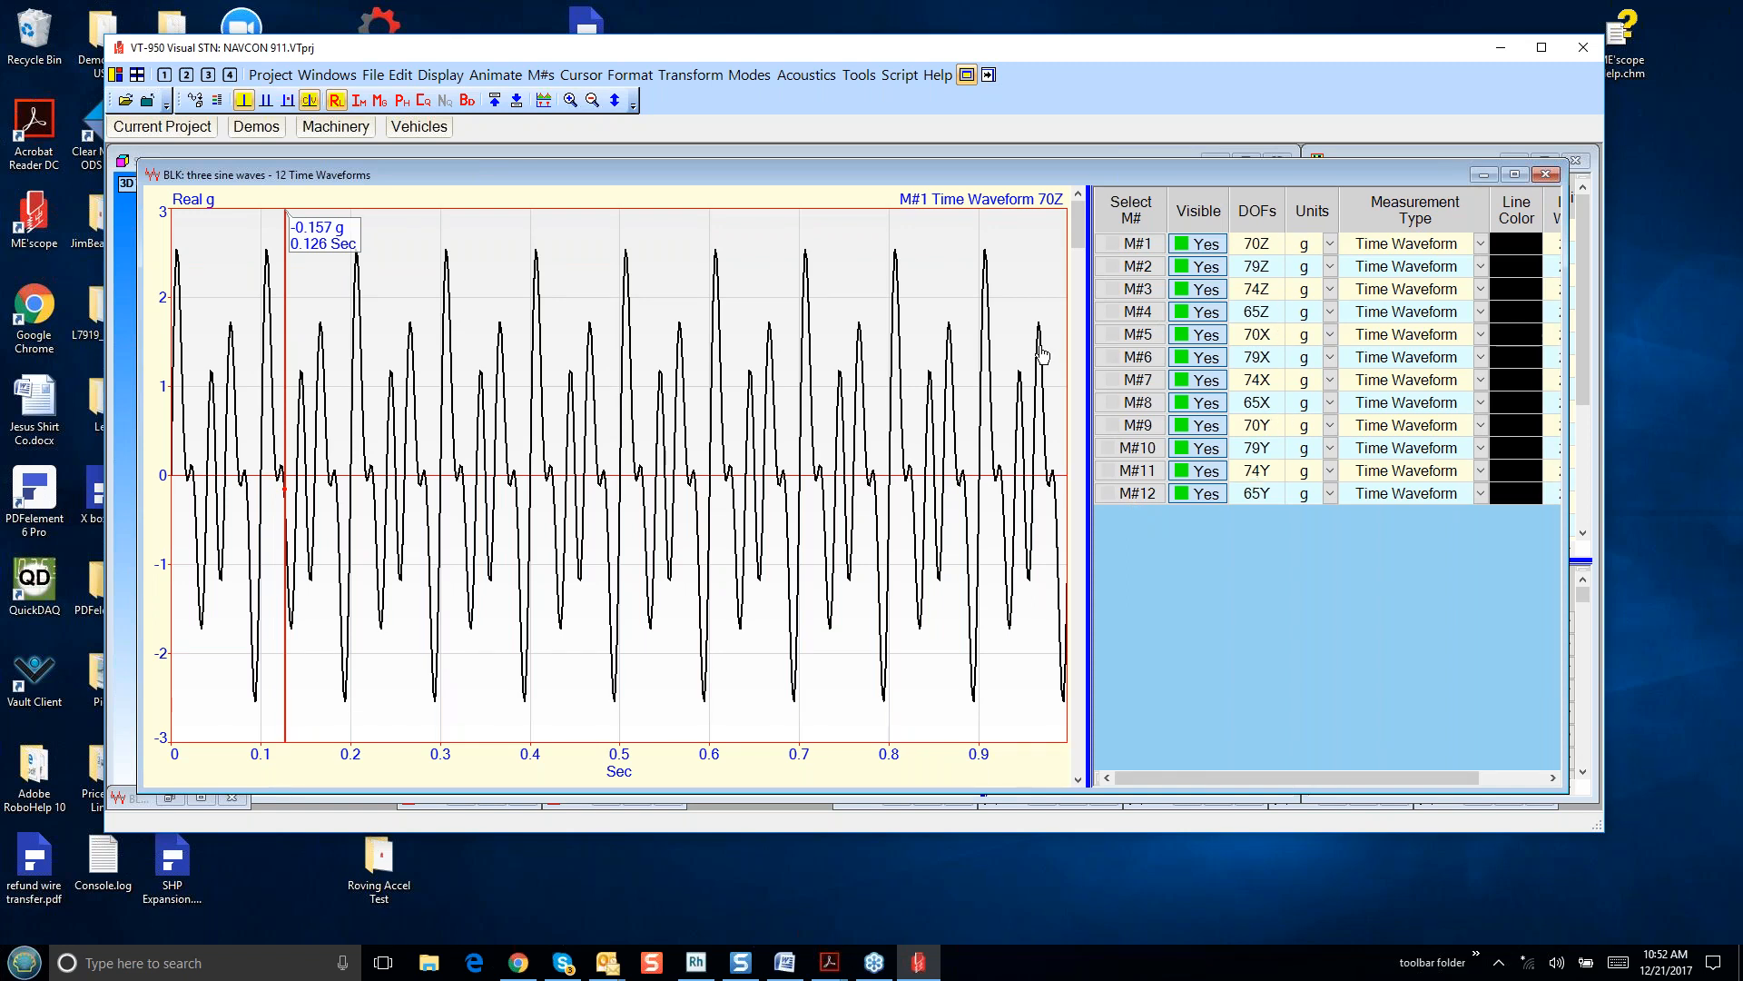
pyautogui.moveTo(1079, 238); pyautogui.dragTo(1095, 701)
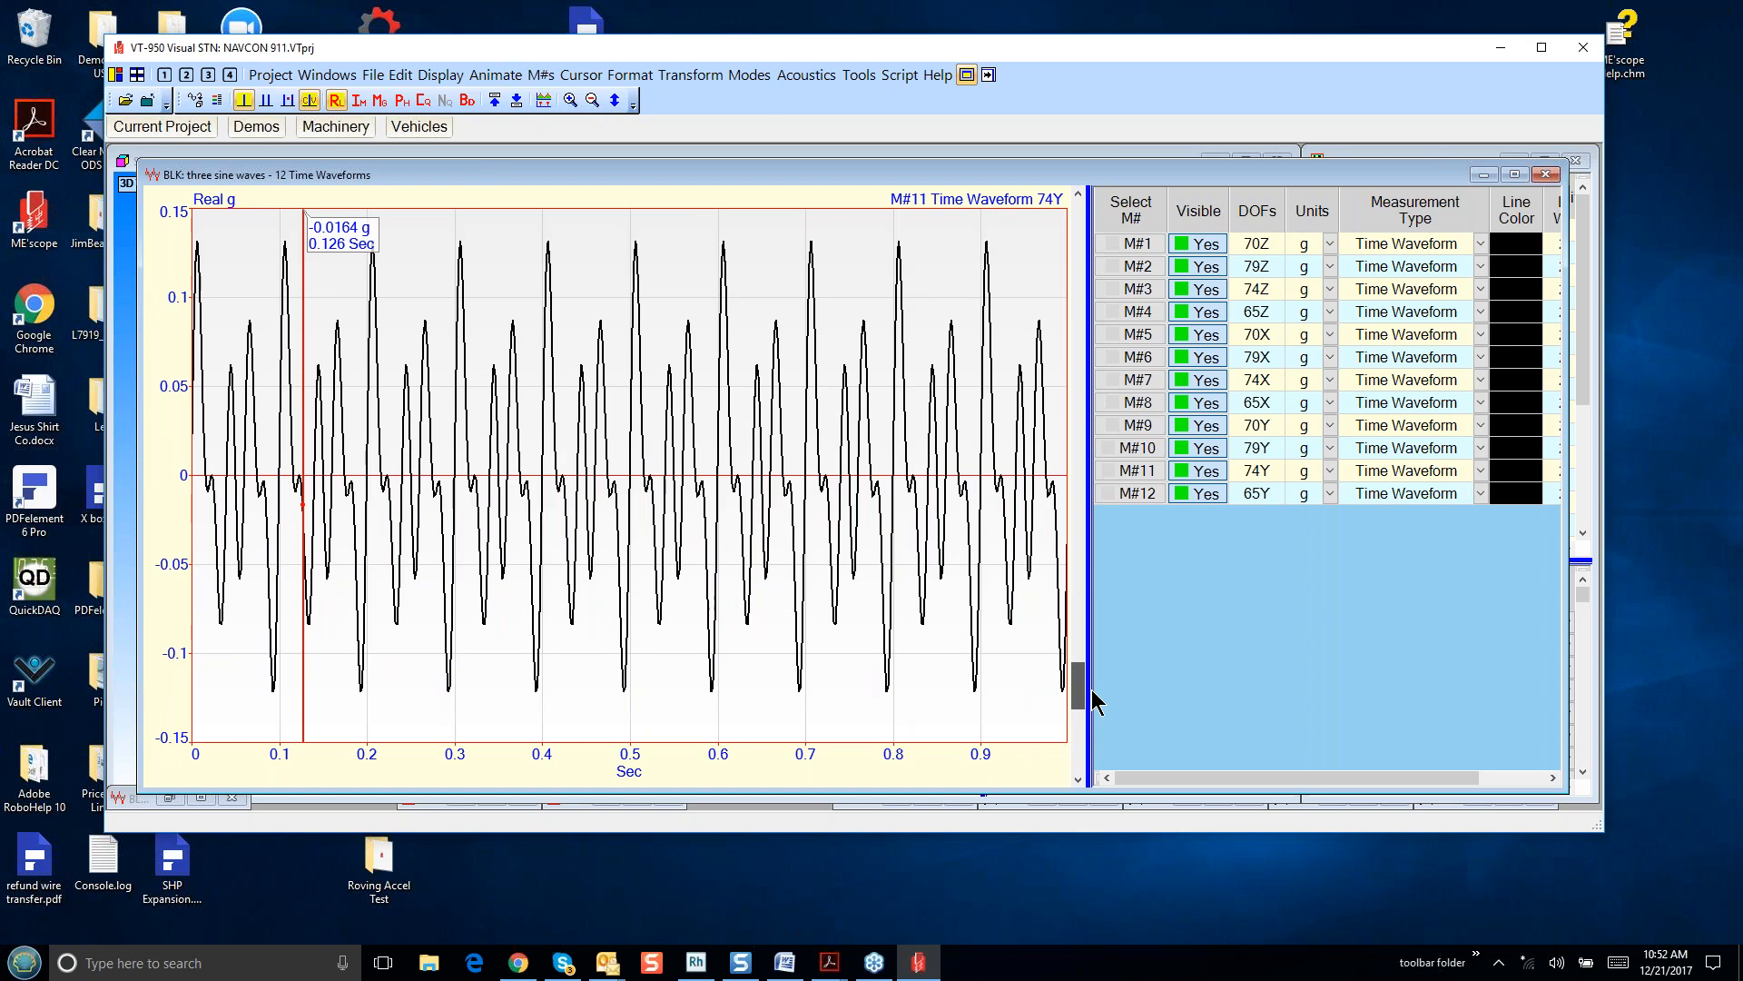
pyautogui.moveTo(1094, 701); pyautogui.dragTo(1210, 183)
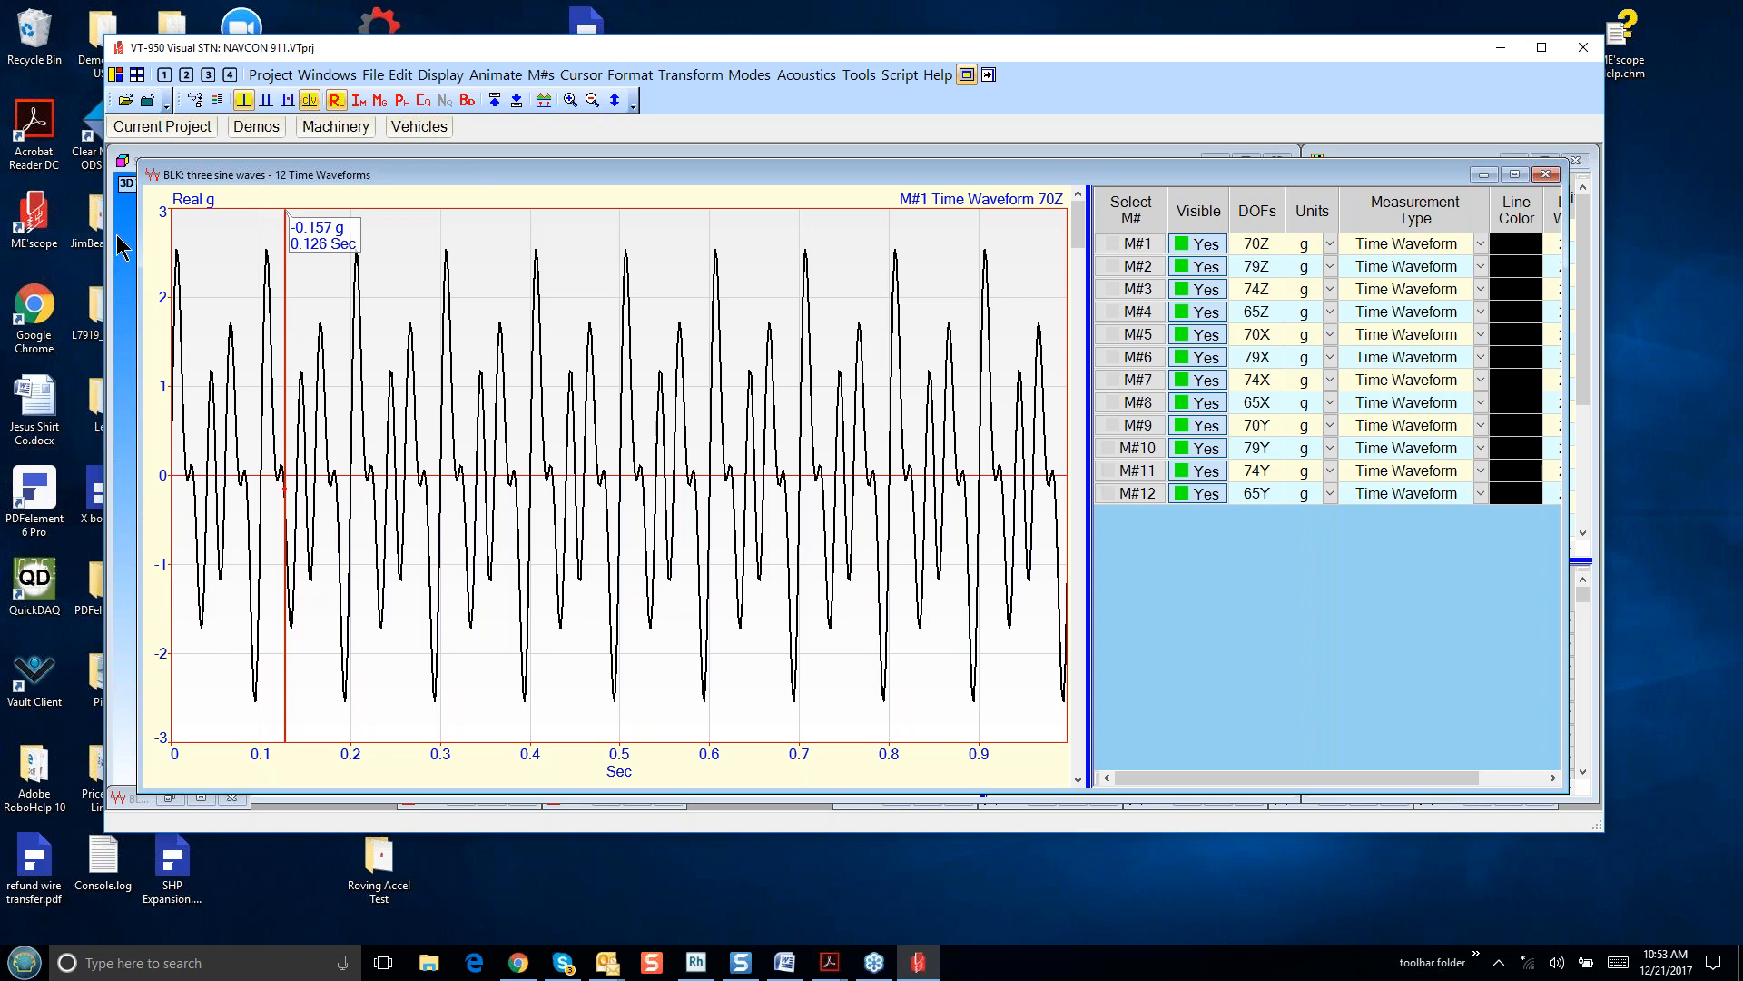
# - Run numbered demo step 2 to display the Expanded data block, and examine its M# spreadsheet down to the last ODS
pyautogui.click(186, 76)
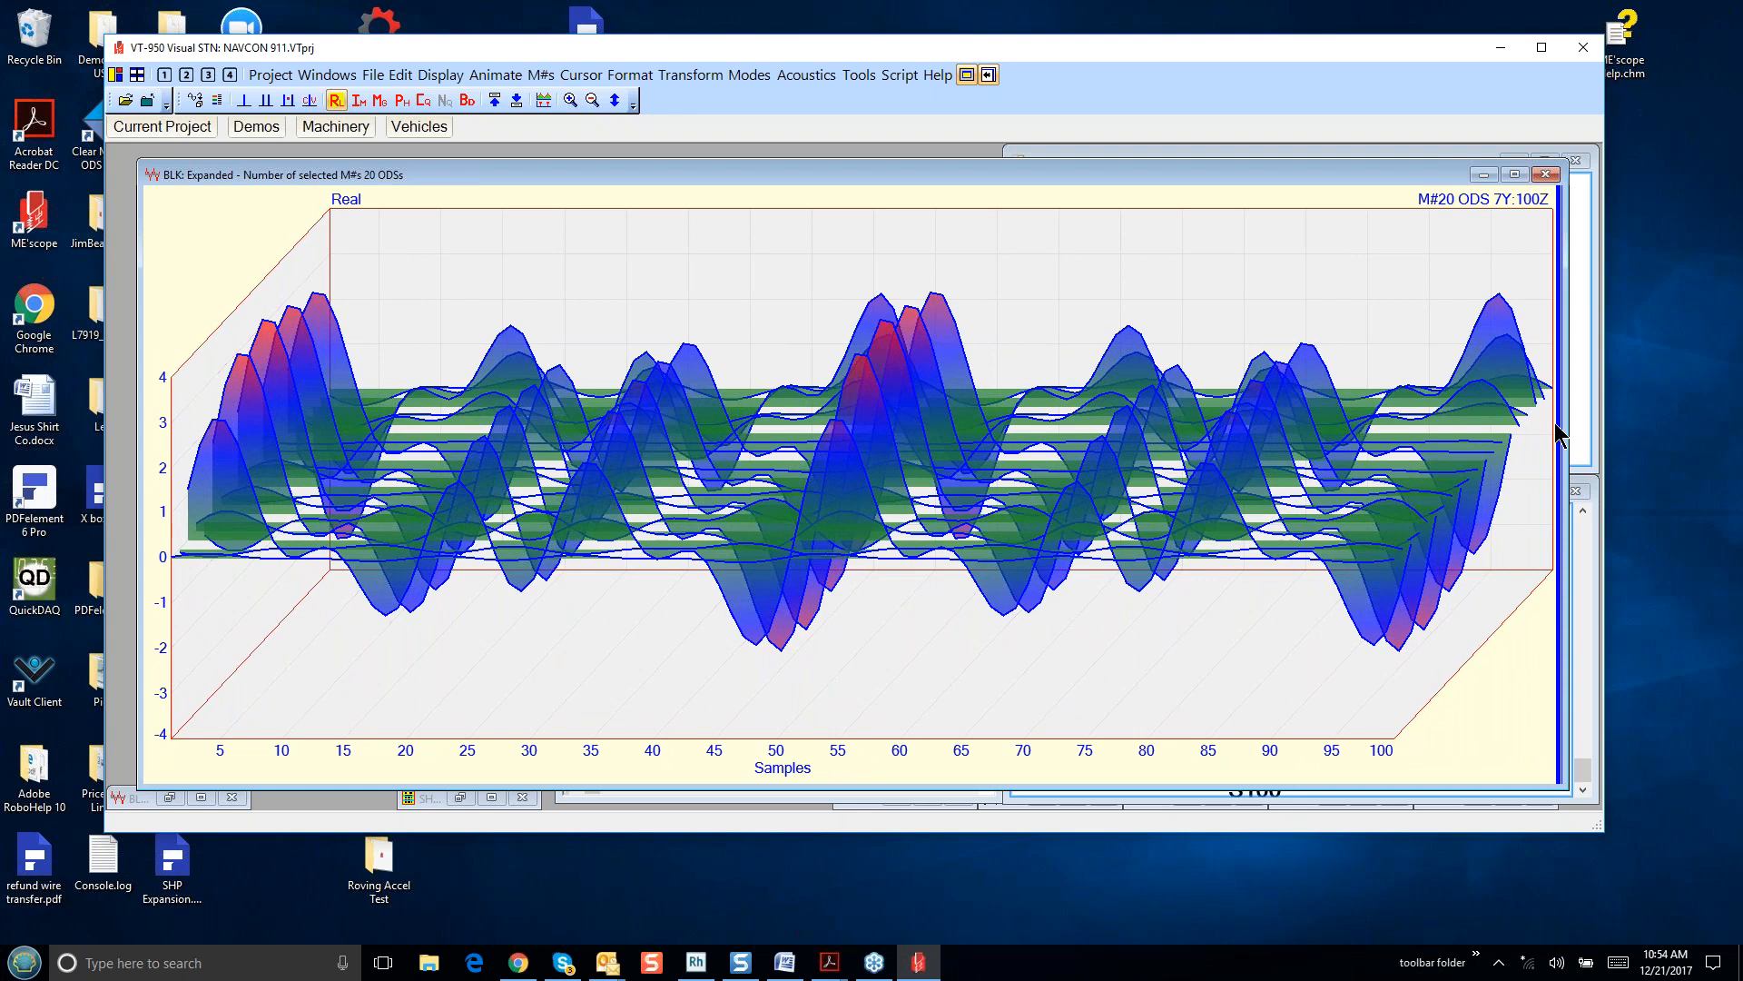
pyautogui.moveTo(1556, 423); pyautogui.dragTo(1026, 425)
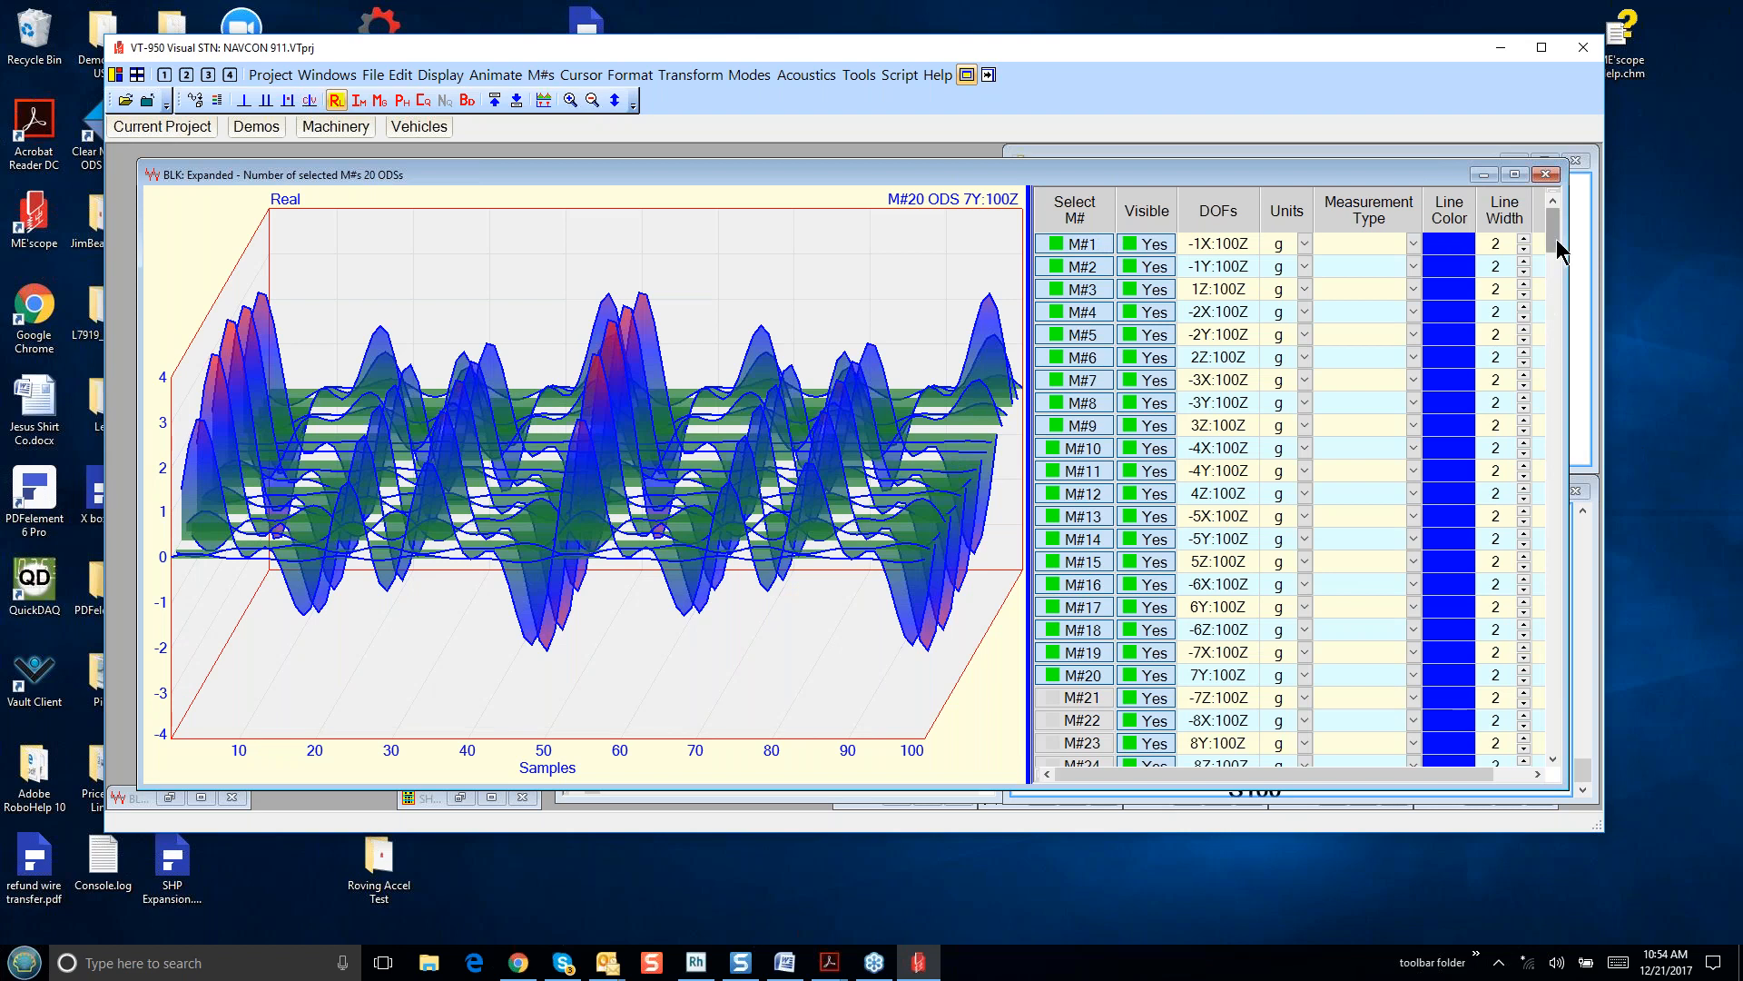
pyautogui.moveTo(1557, 238); pyautogui.dragTo(1528, 792)
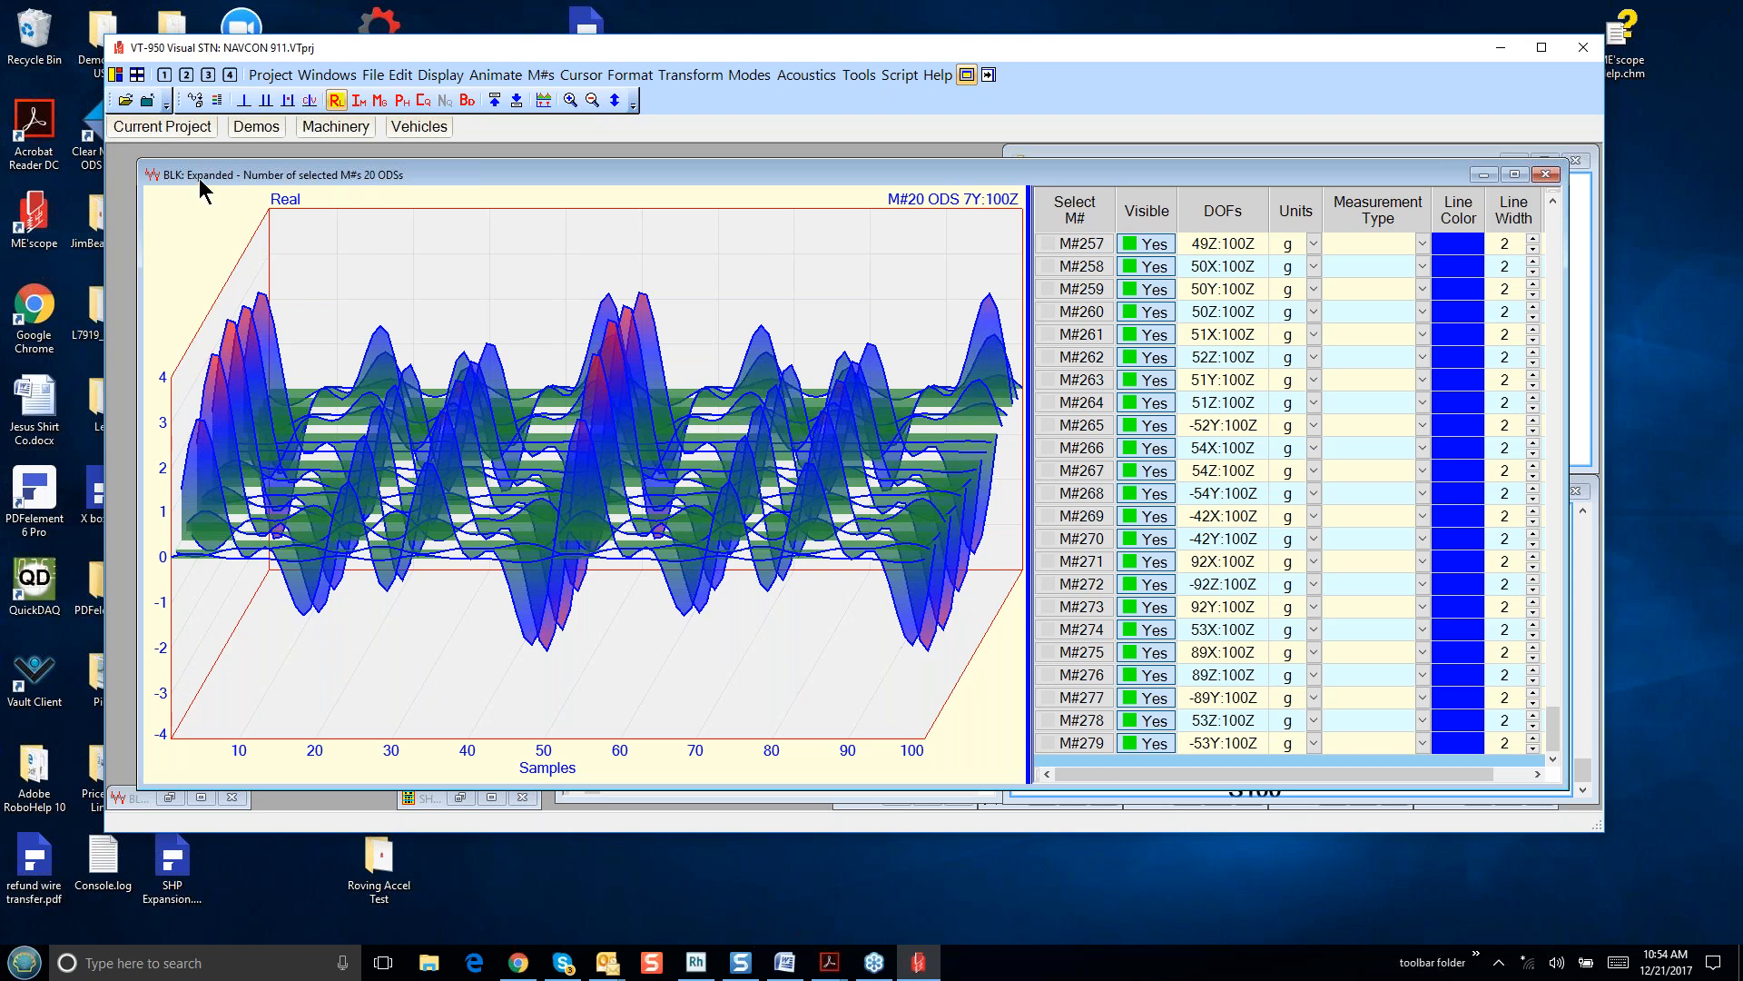
# - Run numbered demo steps 3 and 4 to animate the Porsche from the Expanded data block, and hide the structure's points
pyautogui.click(208, 76)
pyautogui.click(231, 76)
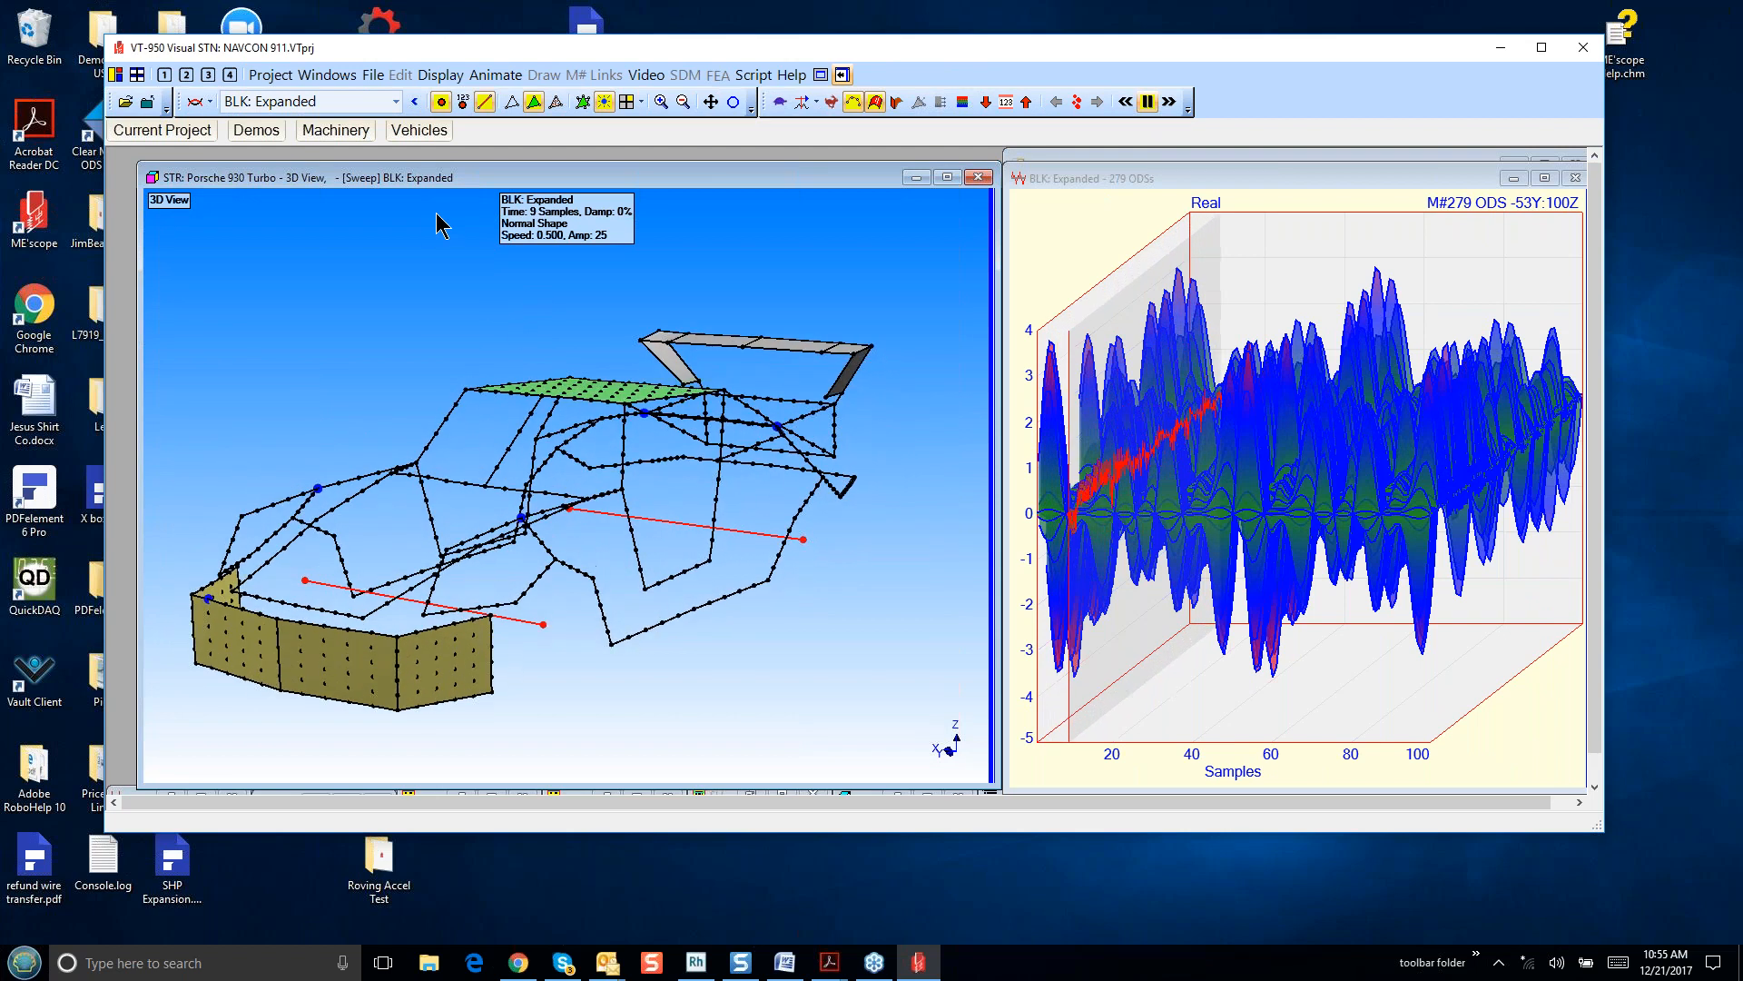
pyautogui.click(441, 101)
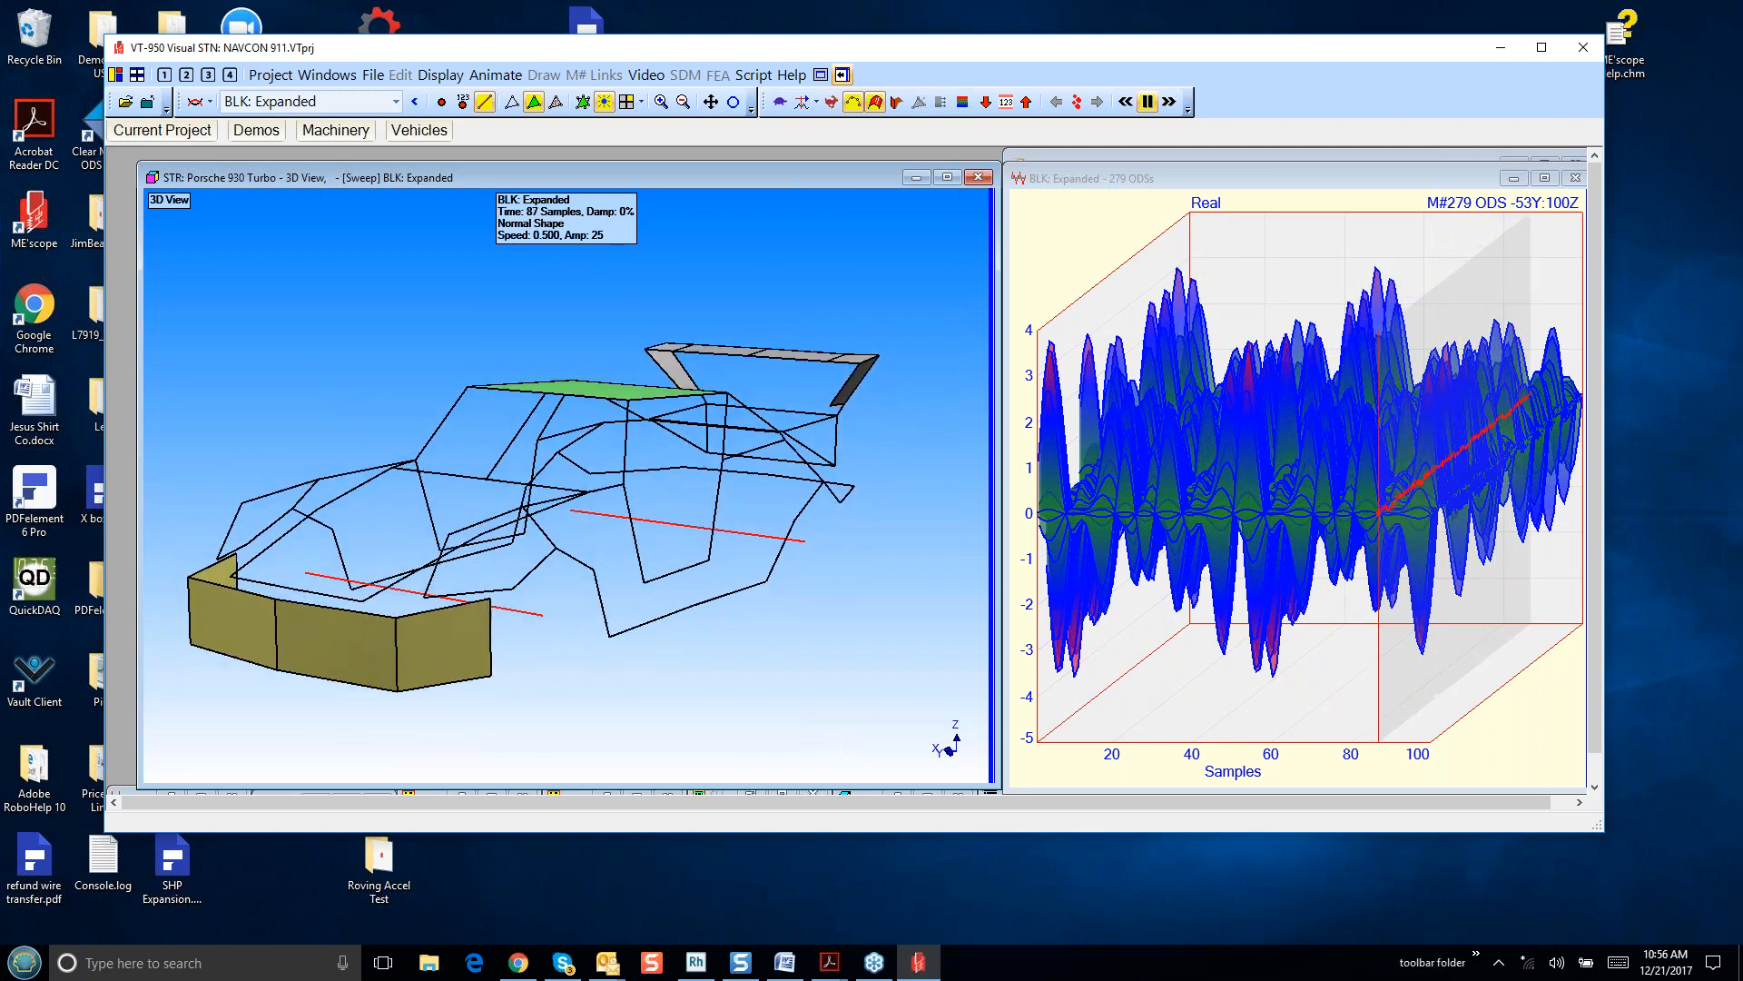
# - Show the Posche substructure and hide the Decals substructure using the SubStructure spreadsheet, and collapse the spreadsheet again
pyautogui.moveTo(992, 463); pyautogui.dragTo(749, 490)
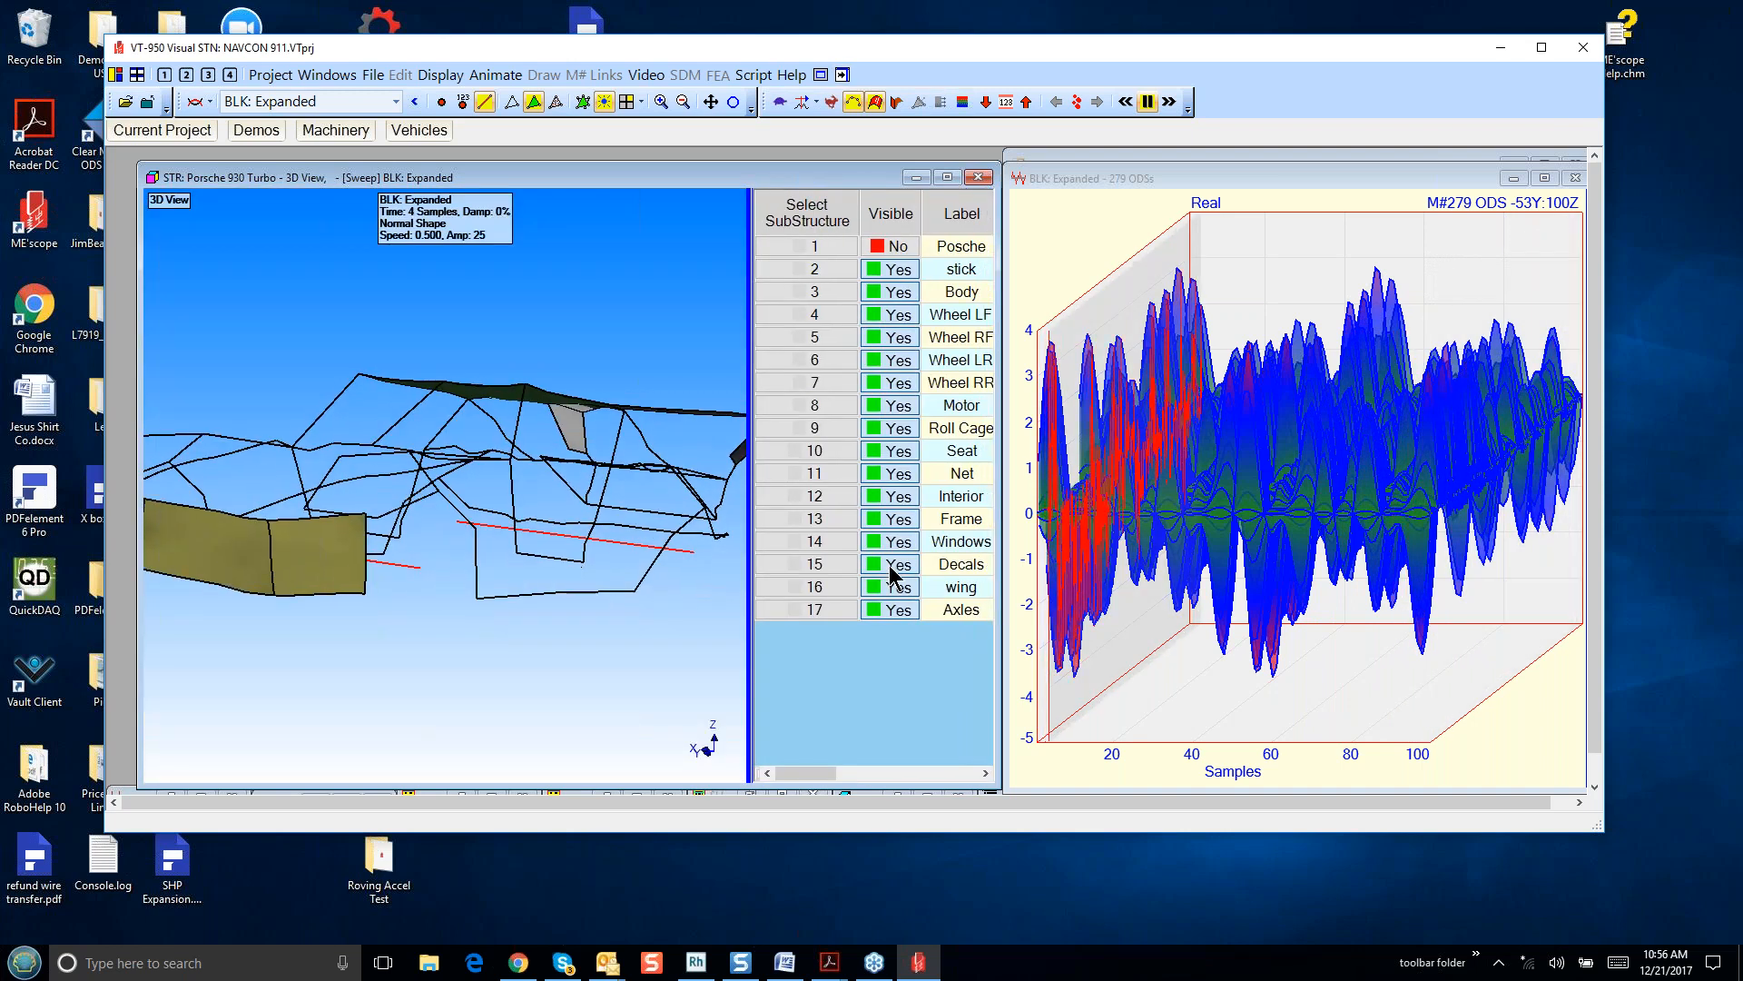
pyautogui.click(879, 564)
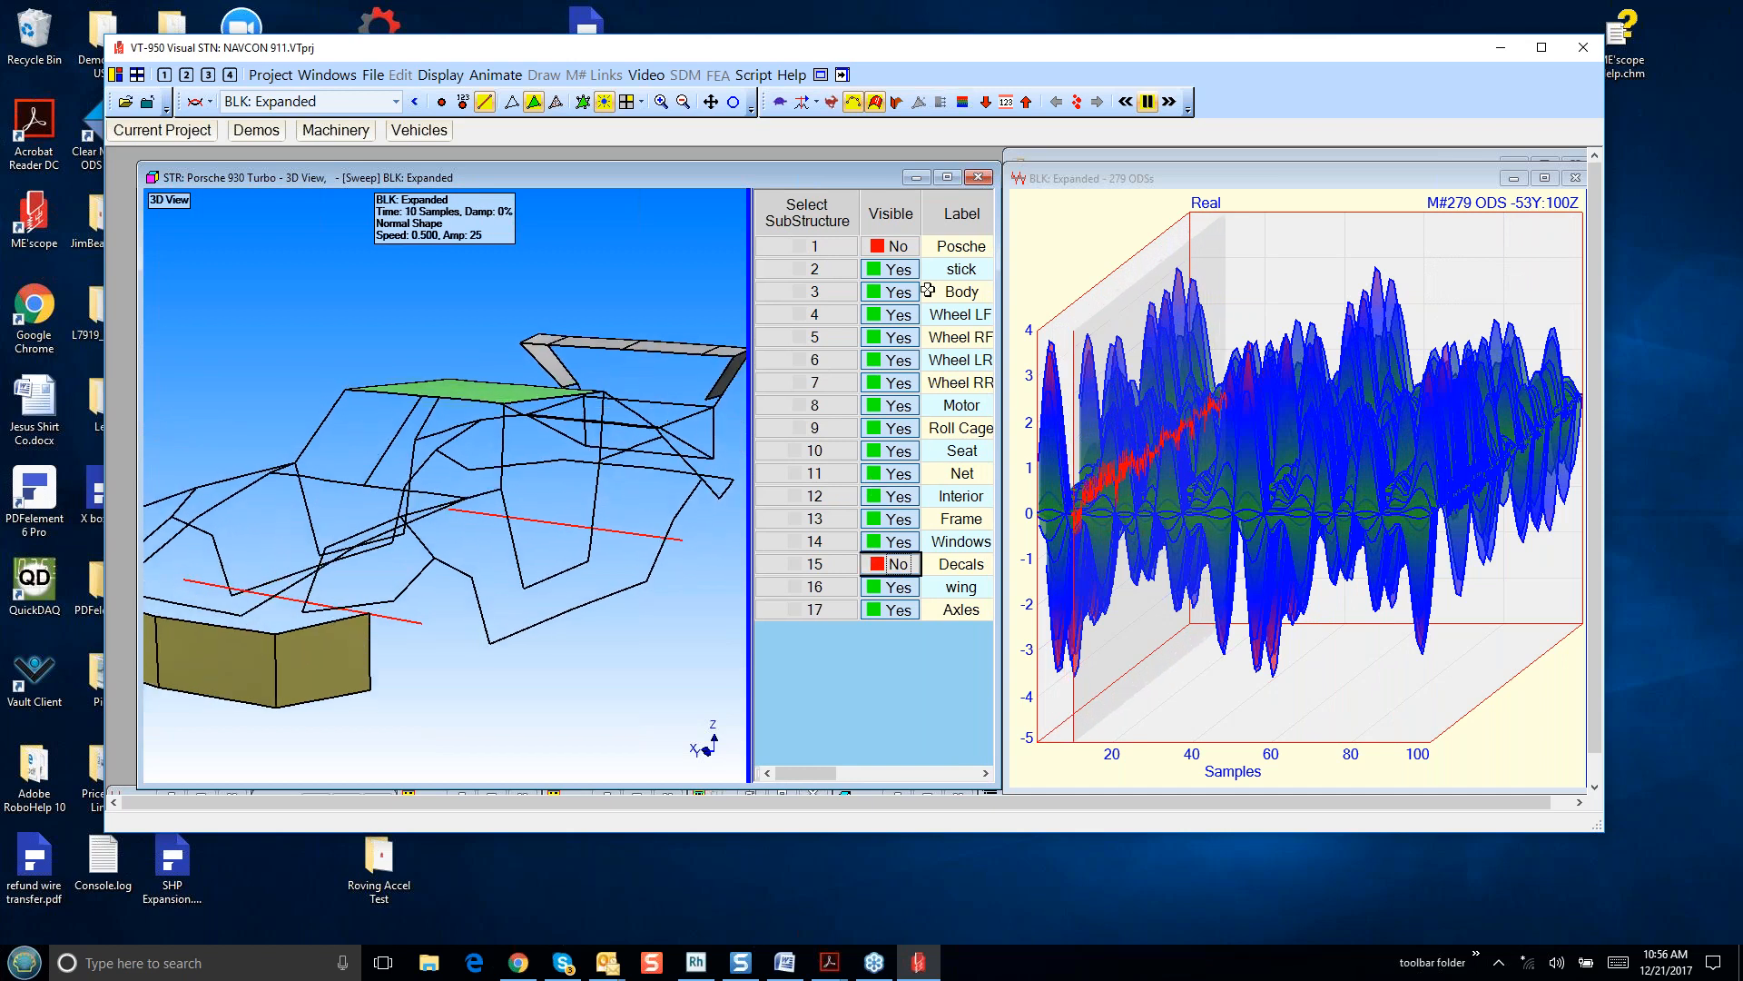
pyautogui.click(908, 247)
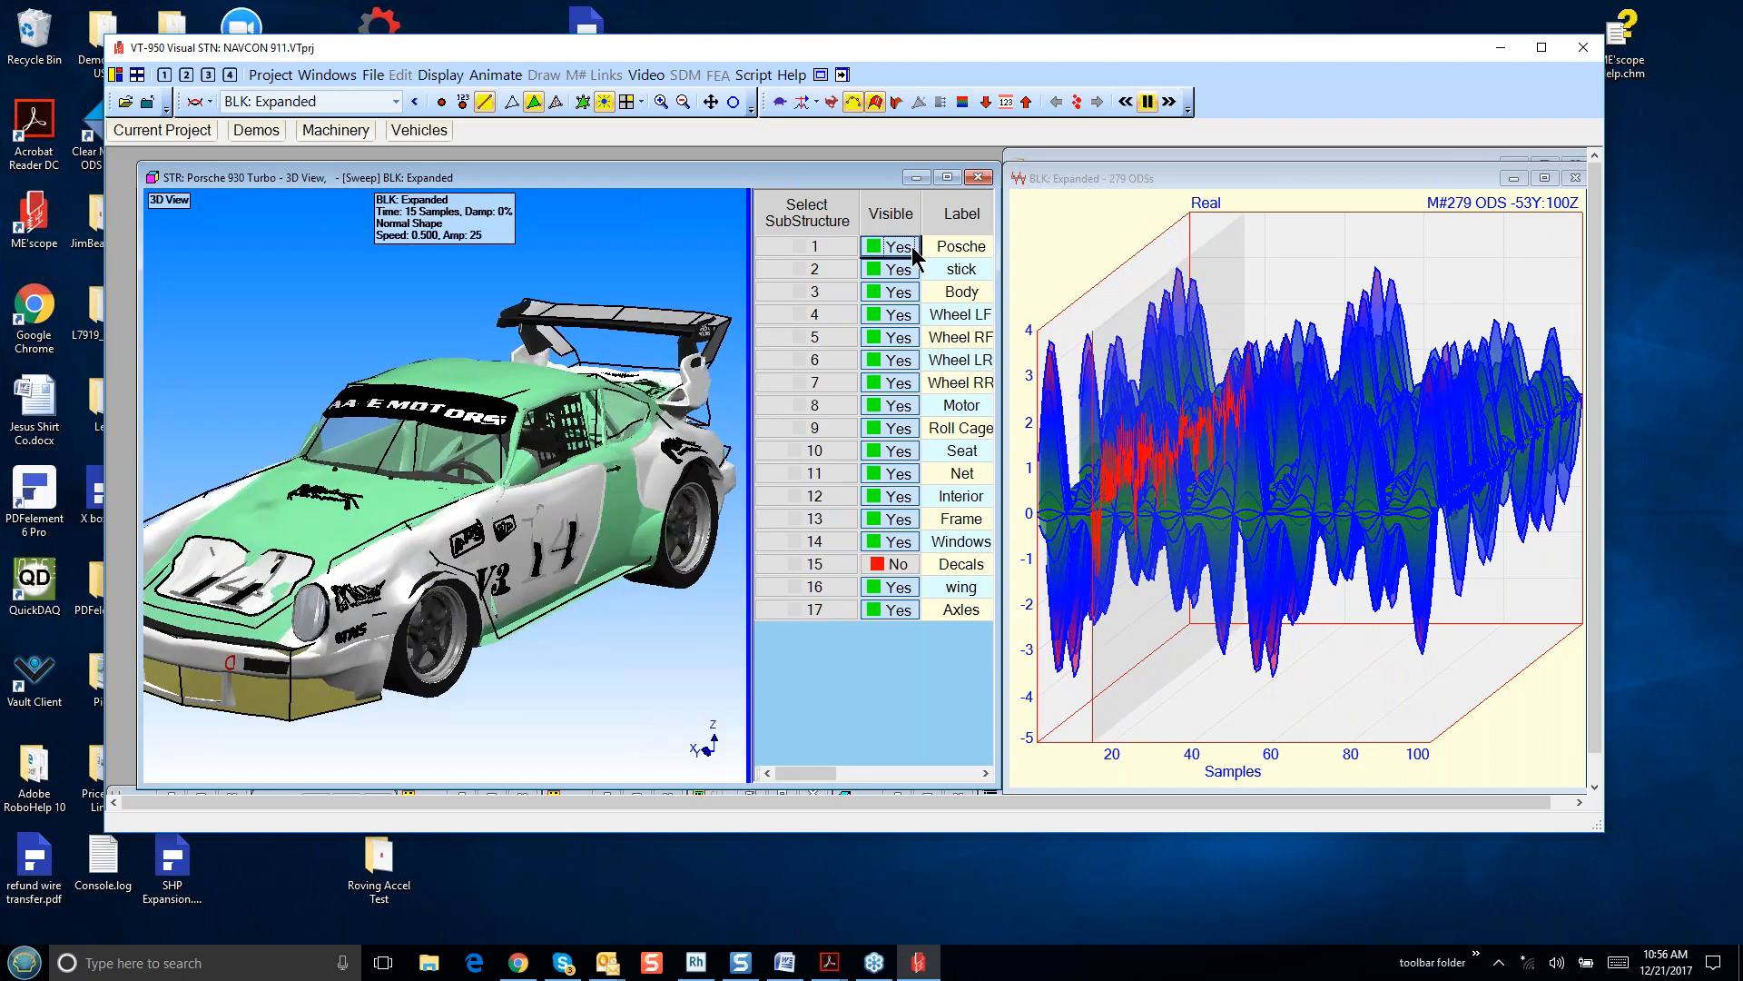
pyautogui.click(897, 565)
pyautogui.click(733, 614)
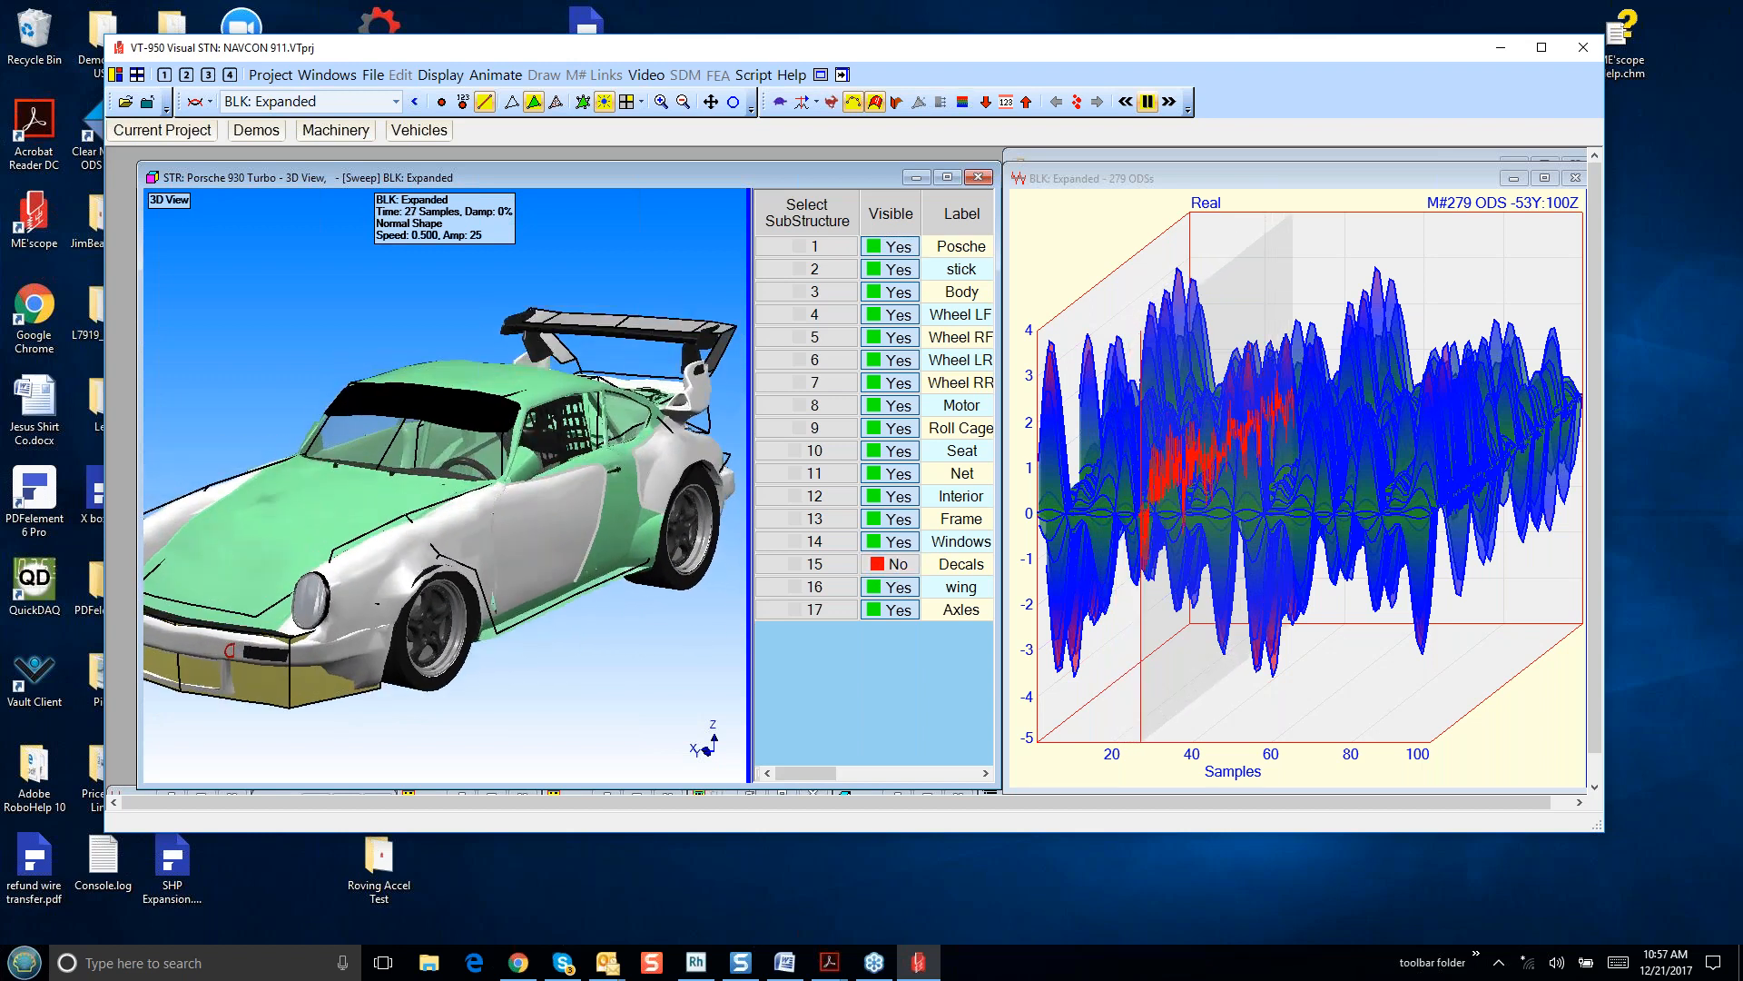
pyautogui.moveTo(750, 601); pyautogui.dragTo(959, 600)
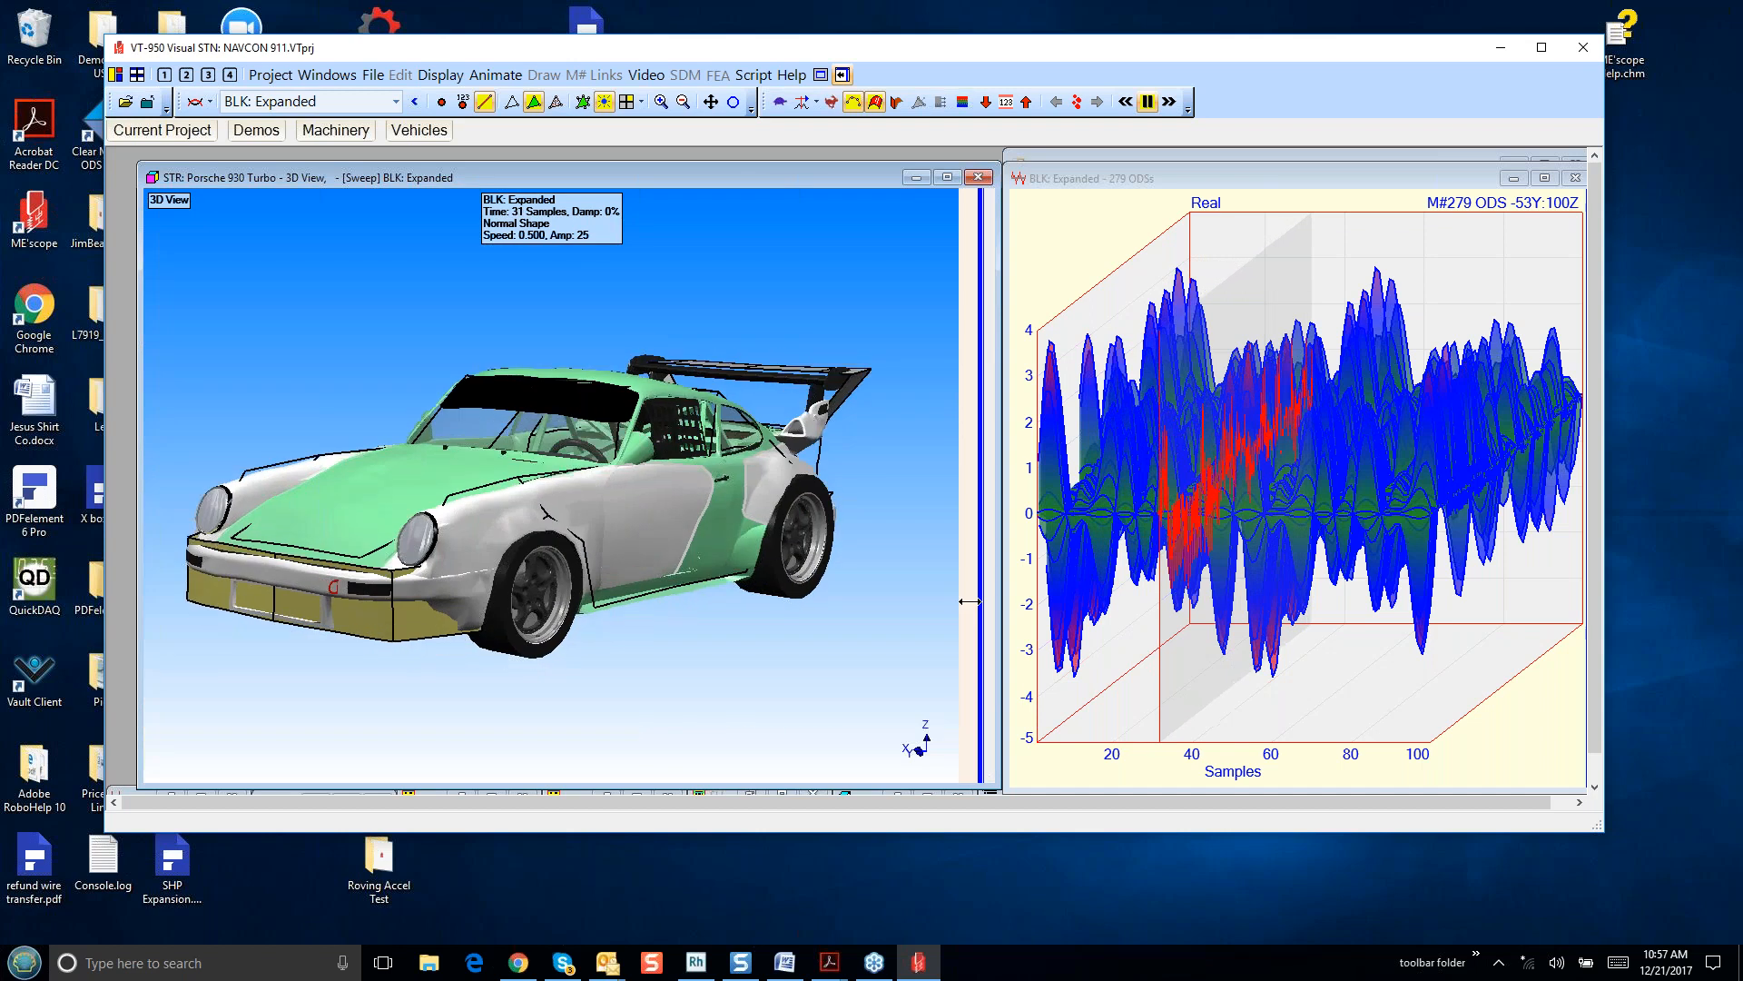
# - View the animated car from a new angle and rotate the Expanded ODS cascade plot to a straight front view
pyautogui.moveTo(855, 641)
pyautogui.mouseDown()
pyautogui.moveTo(890, 641)
pyautogui.moveTo(858, 628)
pyautogui.mouseUp()
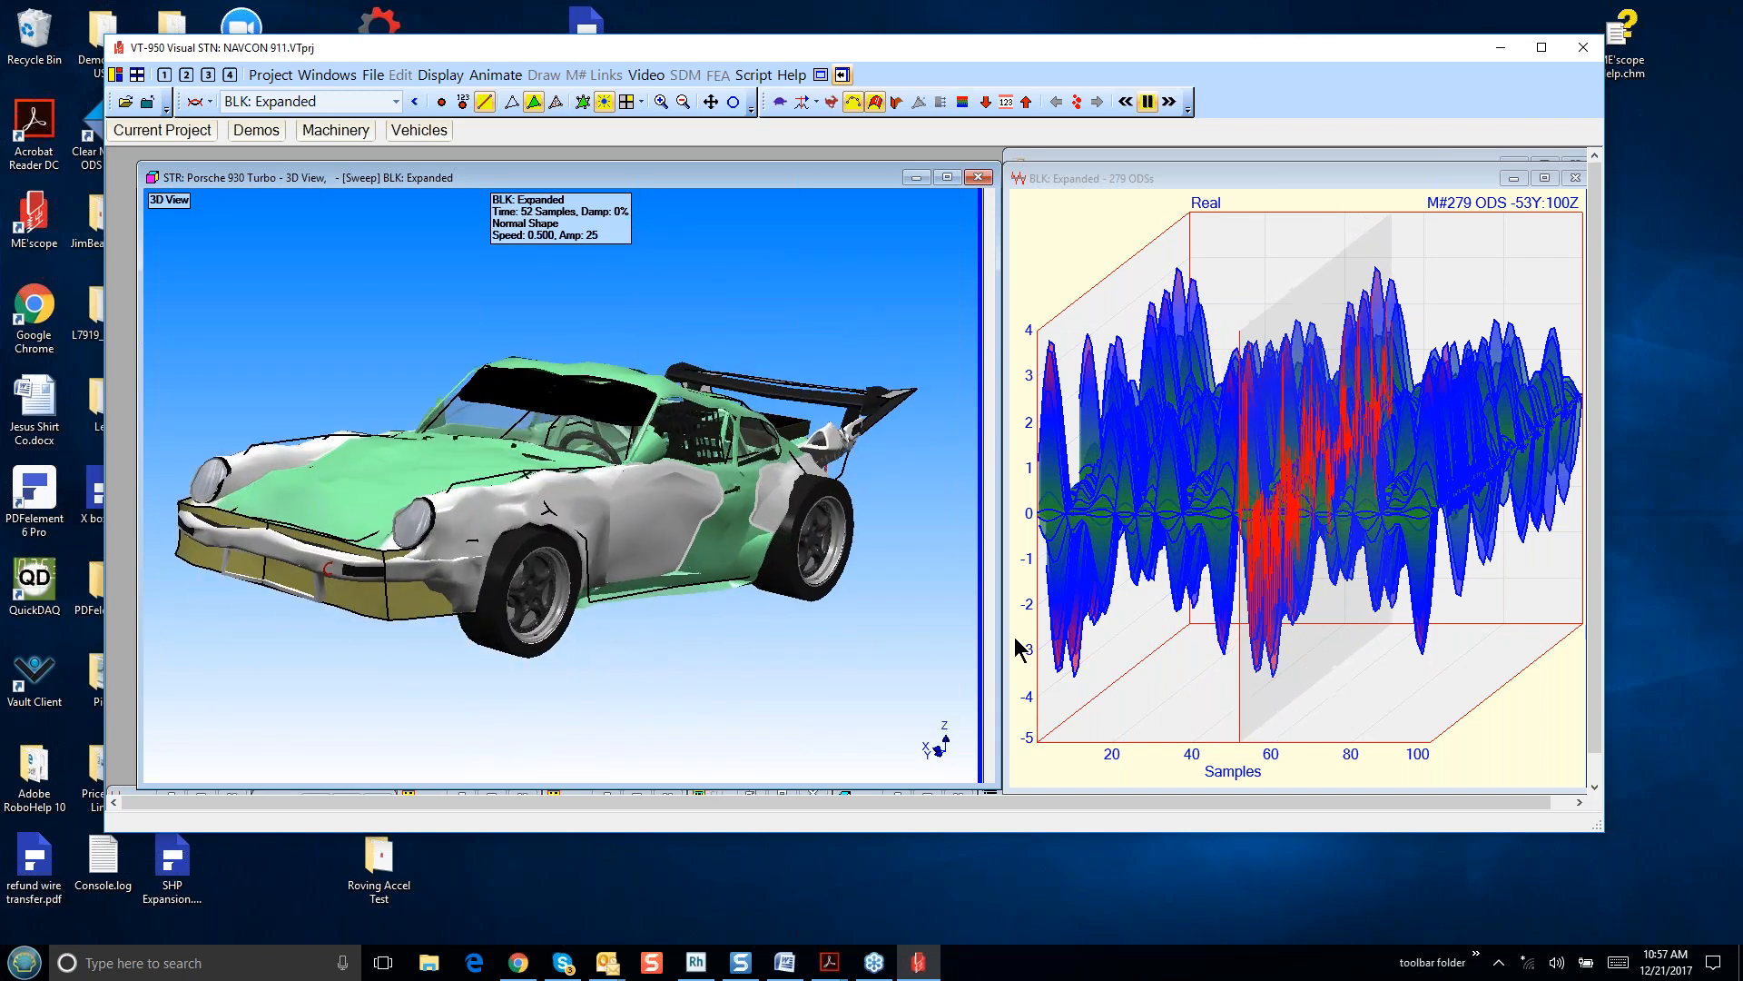
pyautogui.moveTo(1151, 700); pyautogui.dragTo(1292, 743)
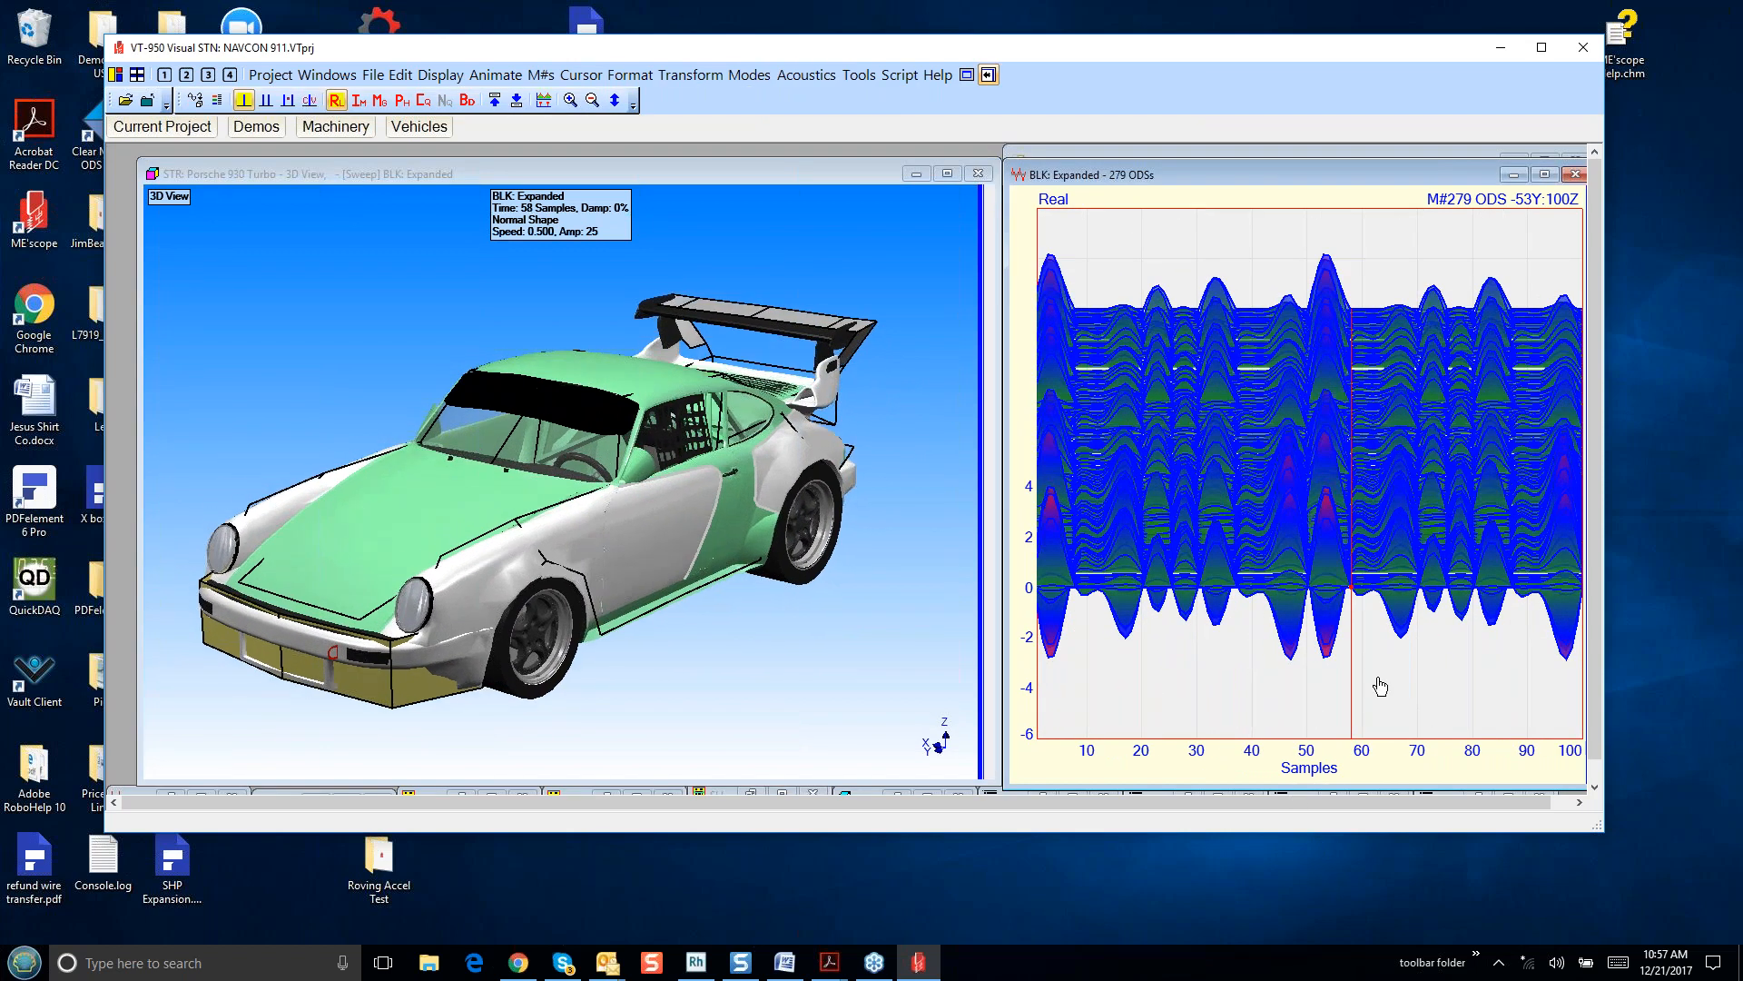
pyautogui.moveTo(1382, 706); pyautogui.dragTo(1447, 795)
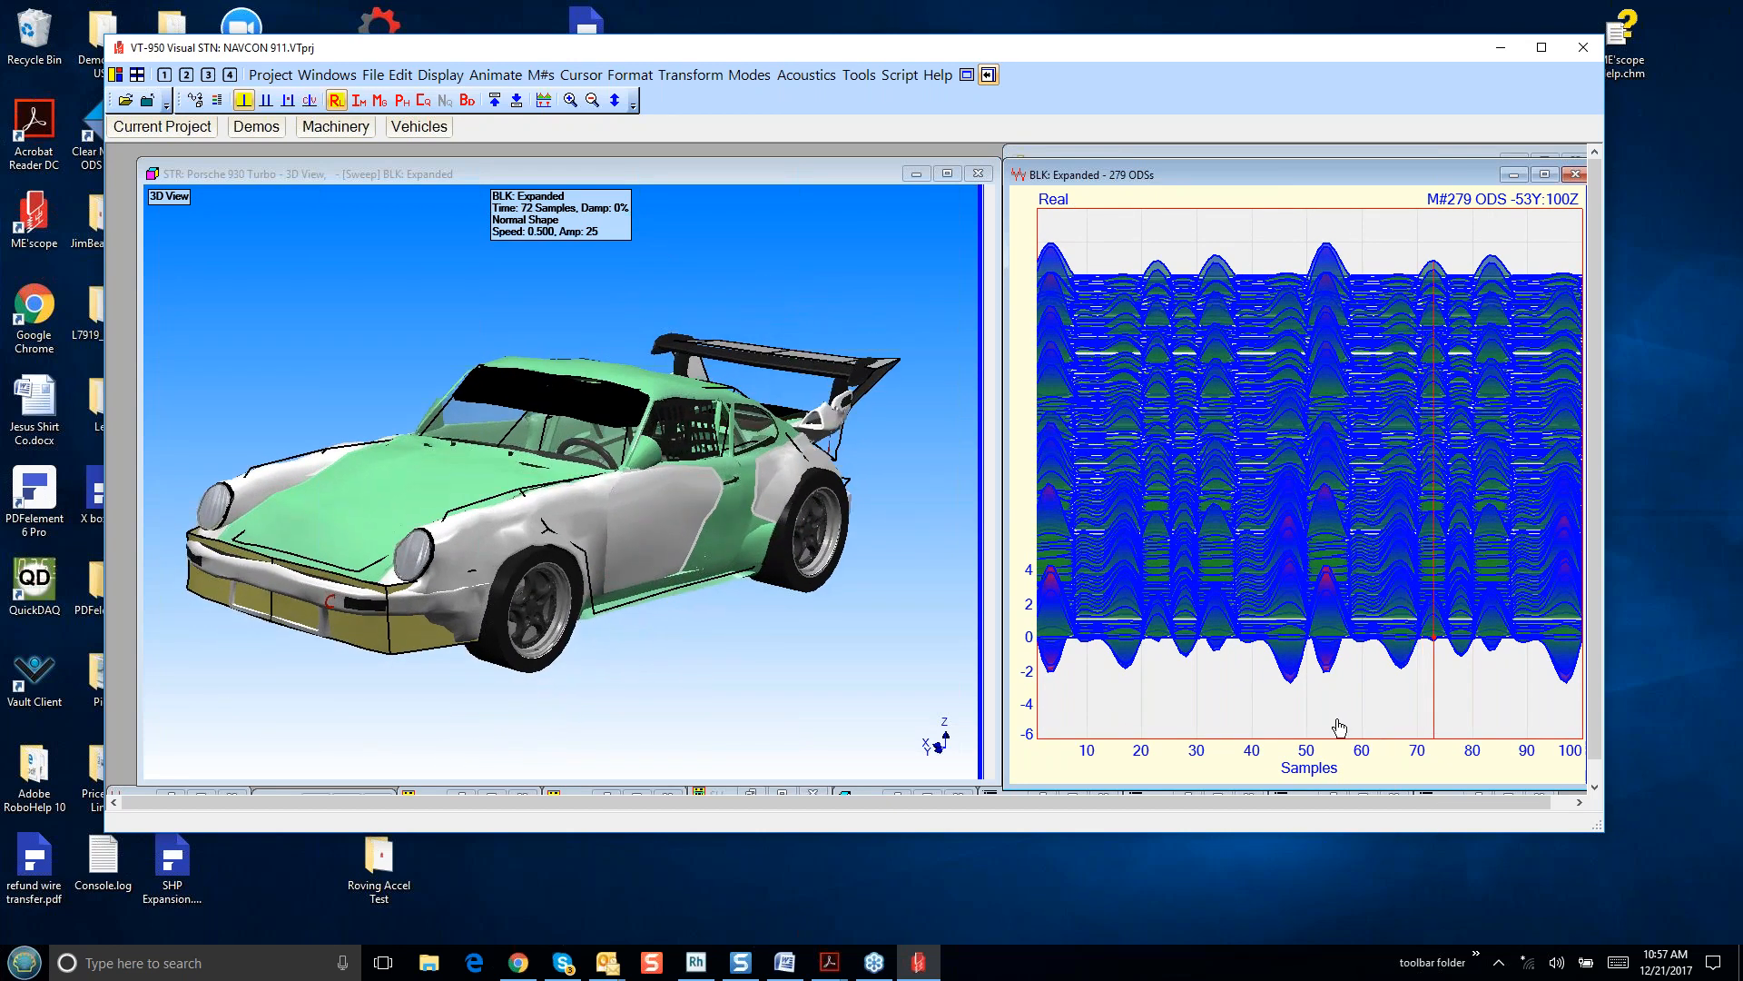
# - Tilt the Expanded ODS cascade plot into an angled 3D view and stop the Porsche's sweep animation
pyautogui.moveTo(1316, 726); pyautogui.dragTo(1211, 641)
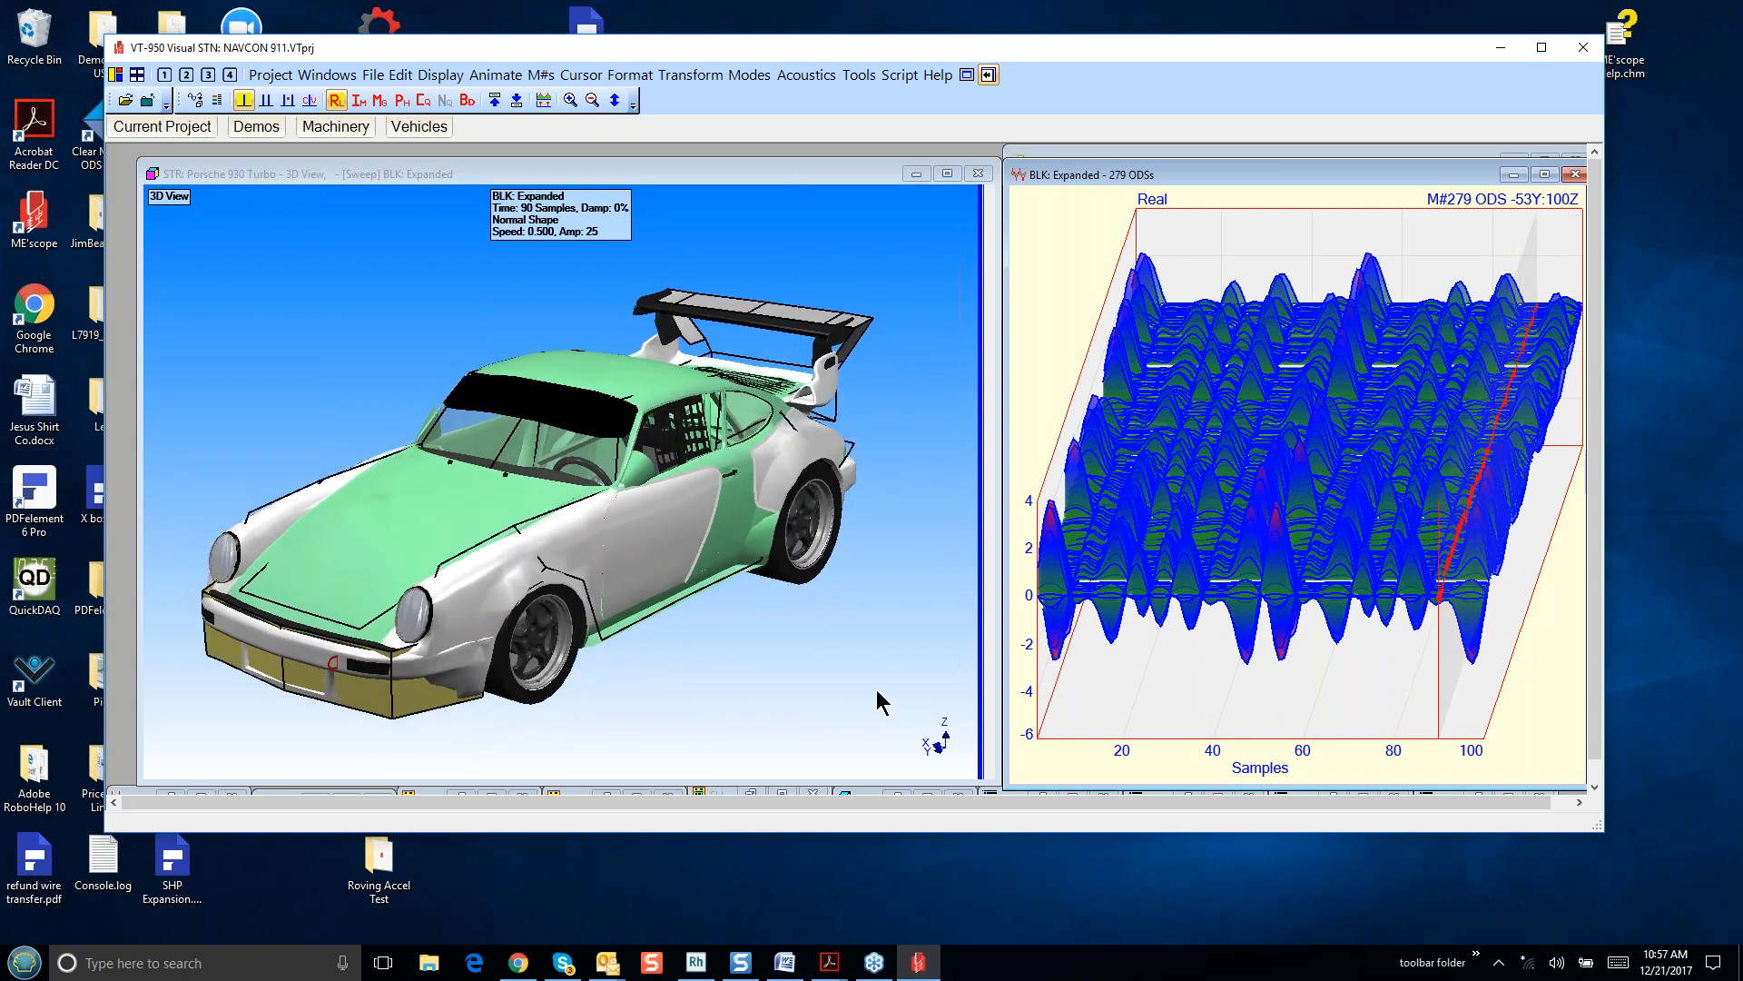
pyautogui.rightClick(908, 255)
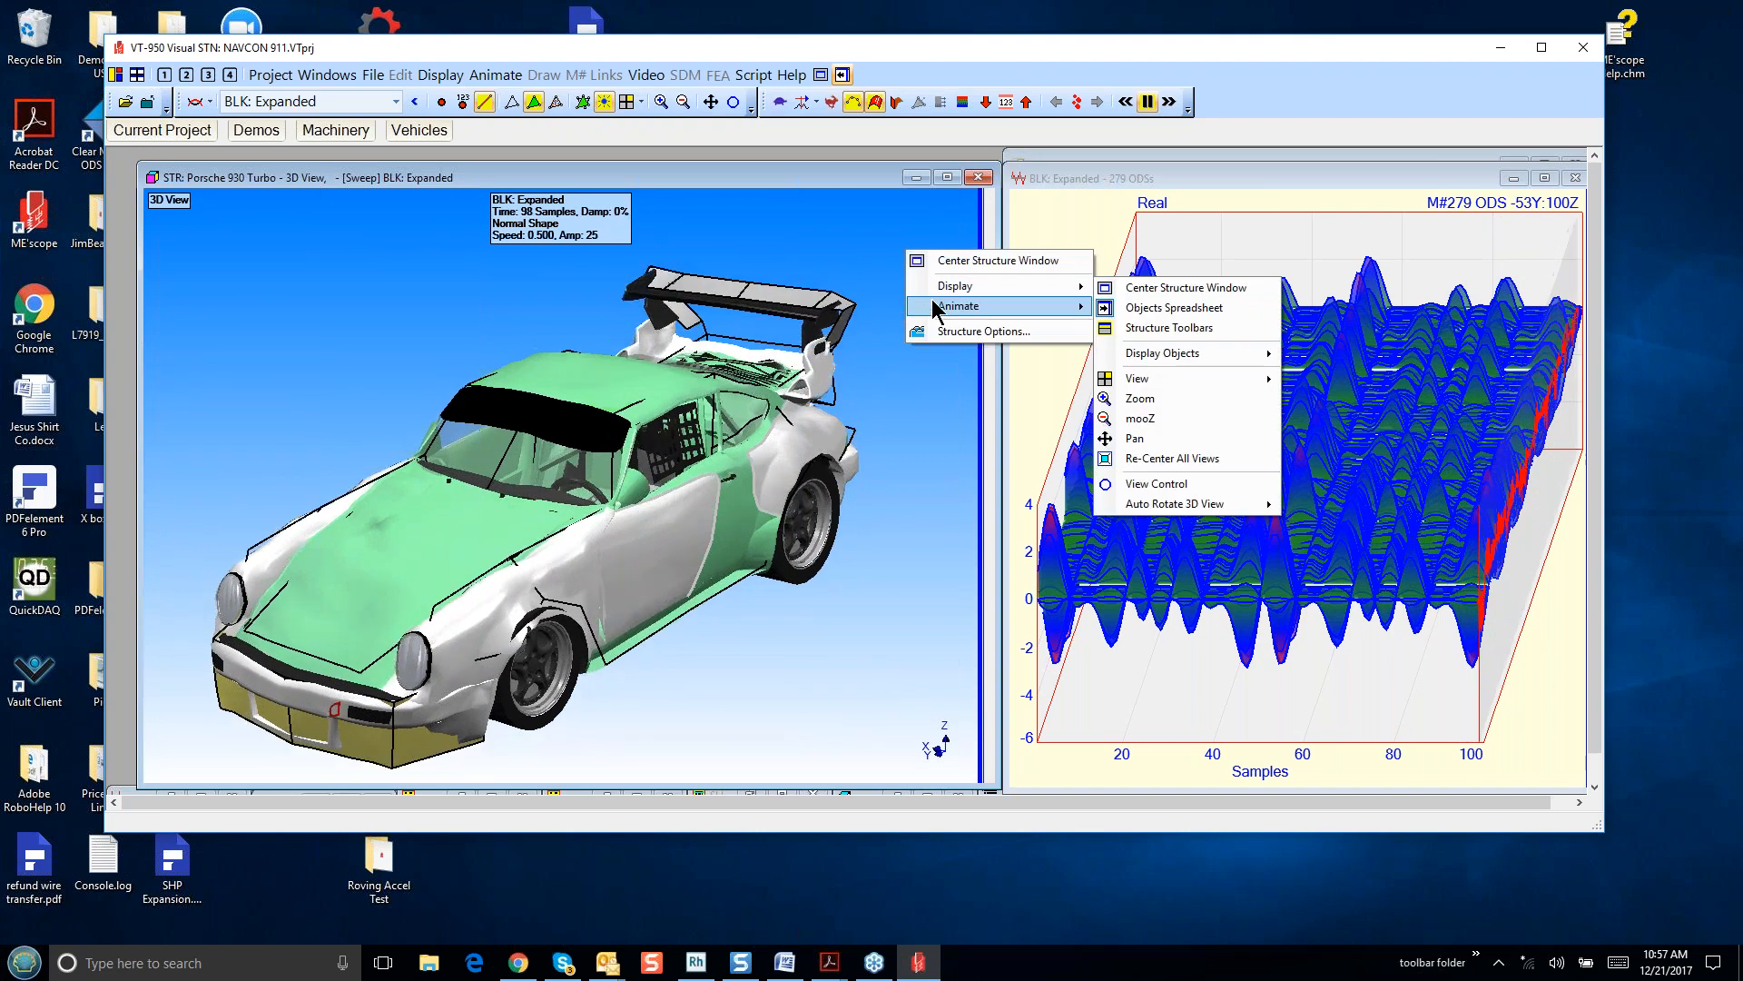
pyautogui.click(895, 316)
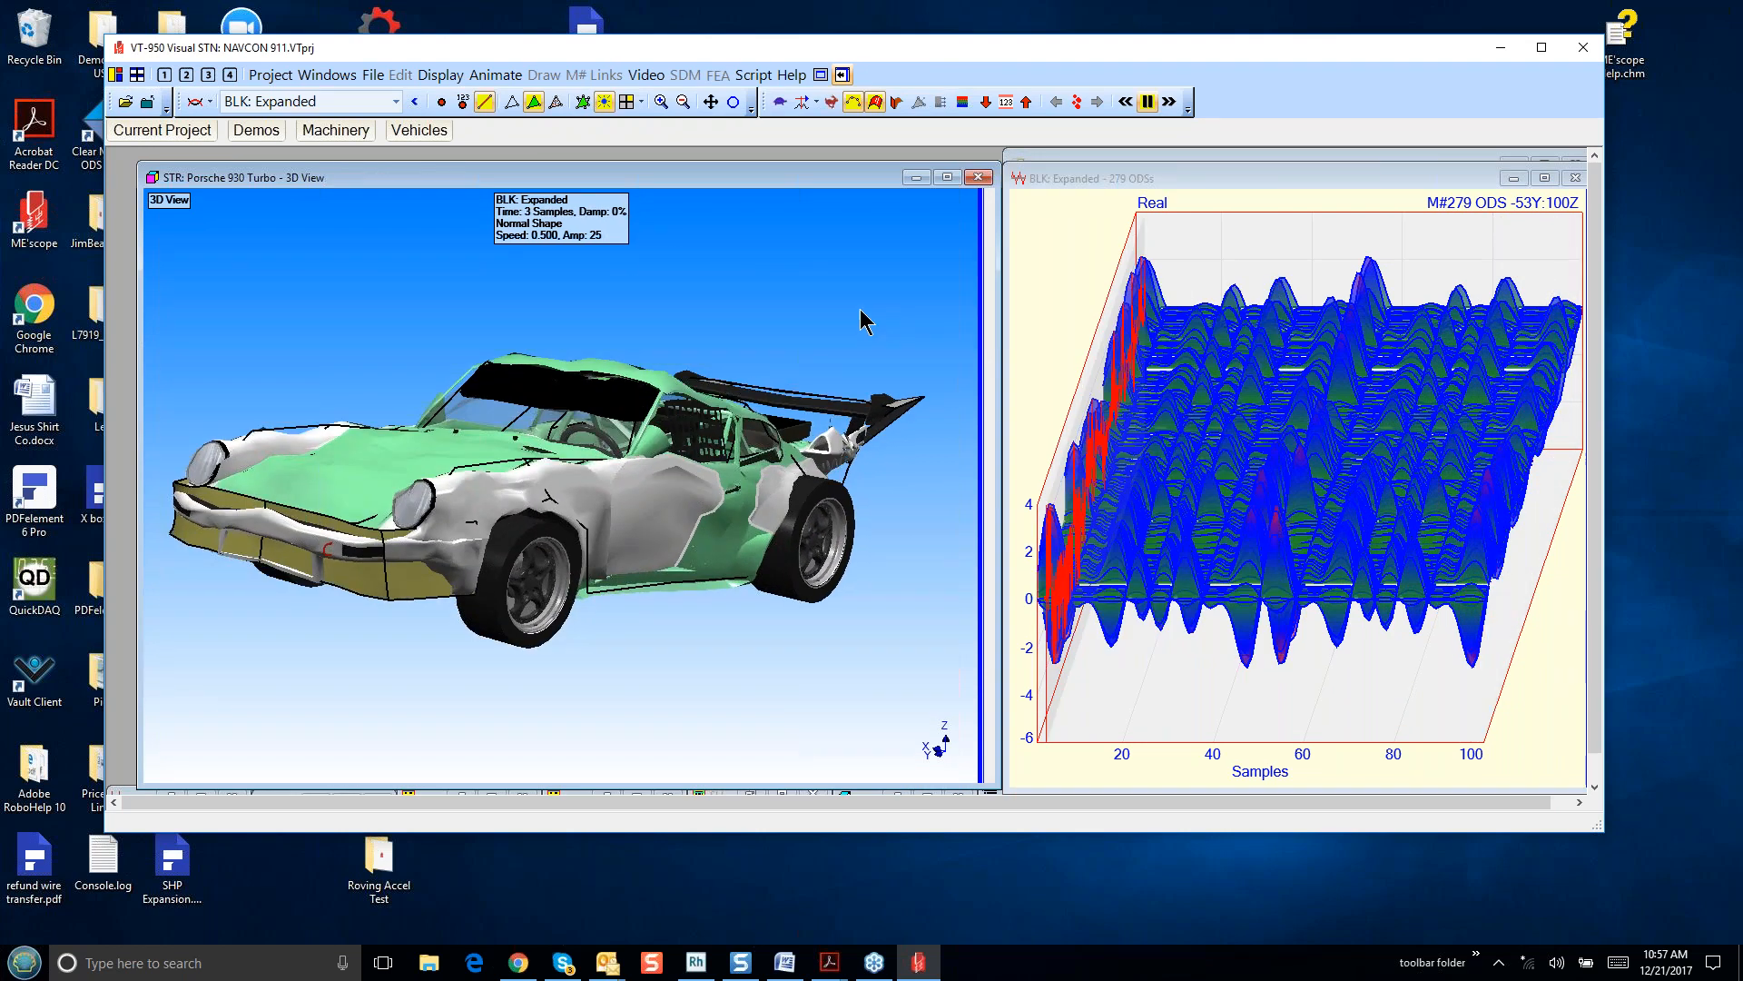
pyautogui.doubleClick(860, 308)
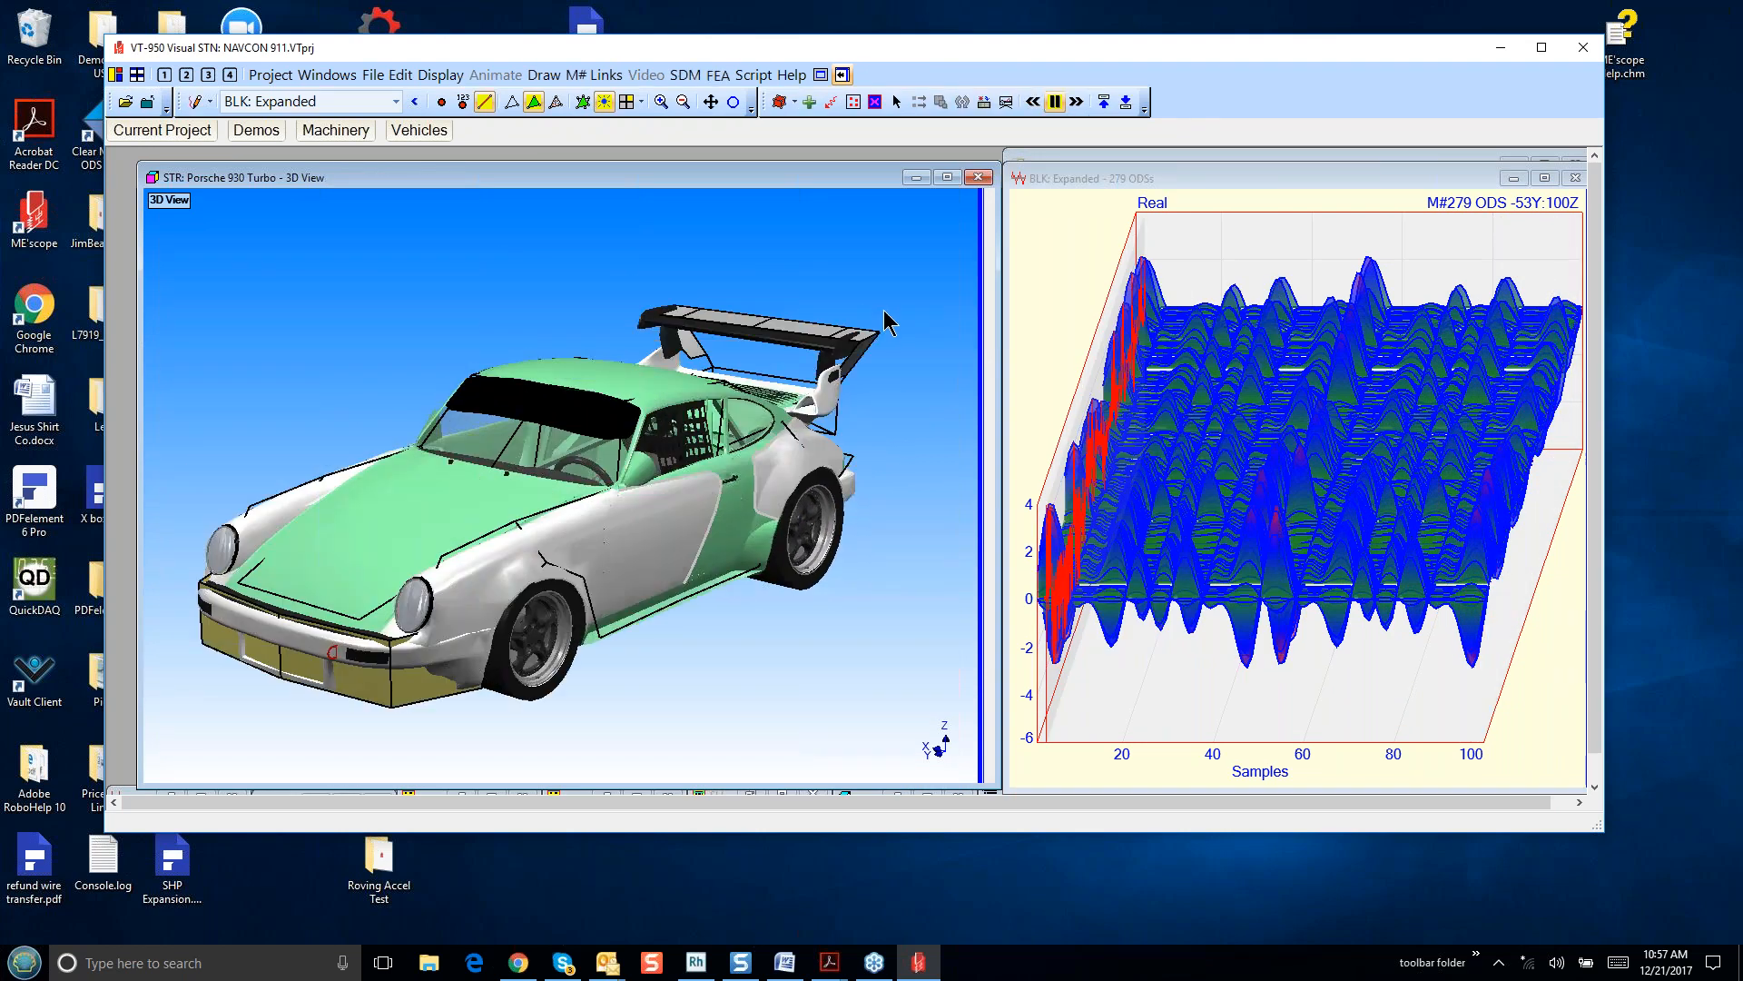
# - Center the Porsche structure window and reveal its SubStructure spreadsheet beside the 3D view
pyautogui.rightClick(935, 343)
pyautogui.click(950, 343)
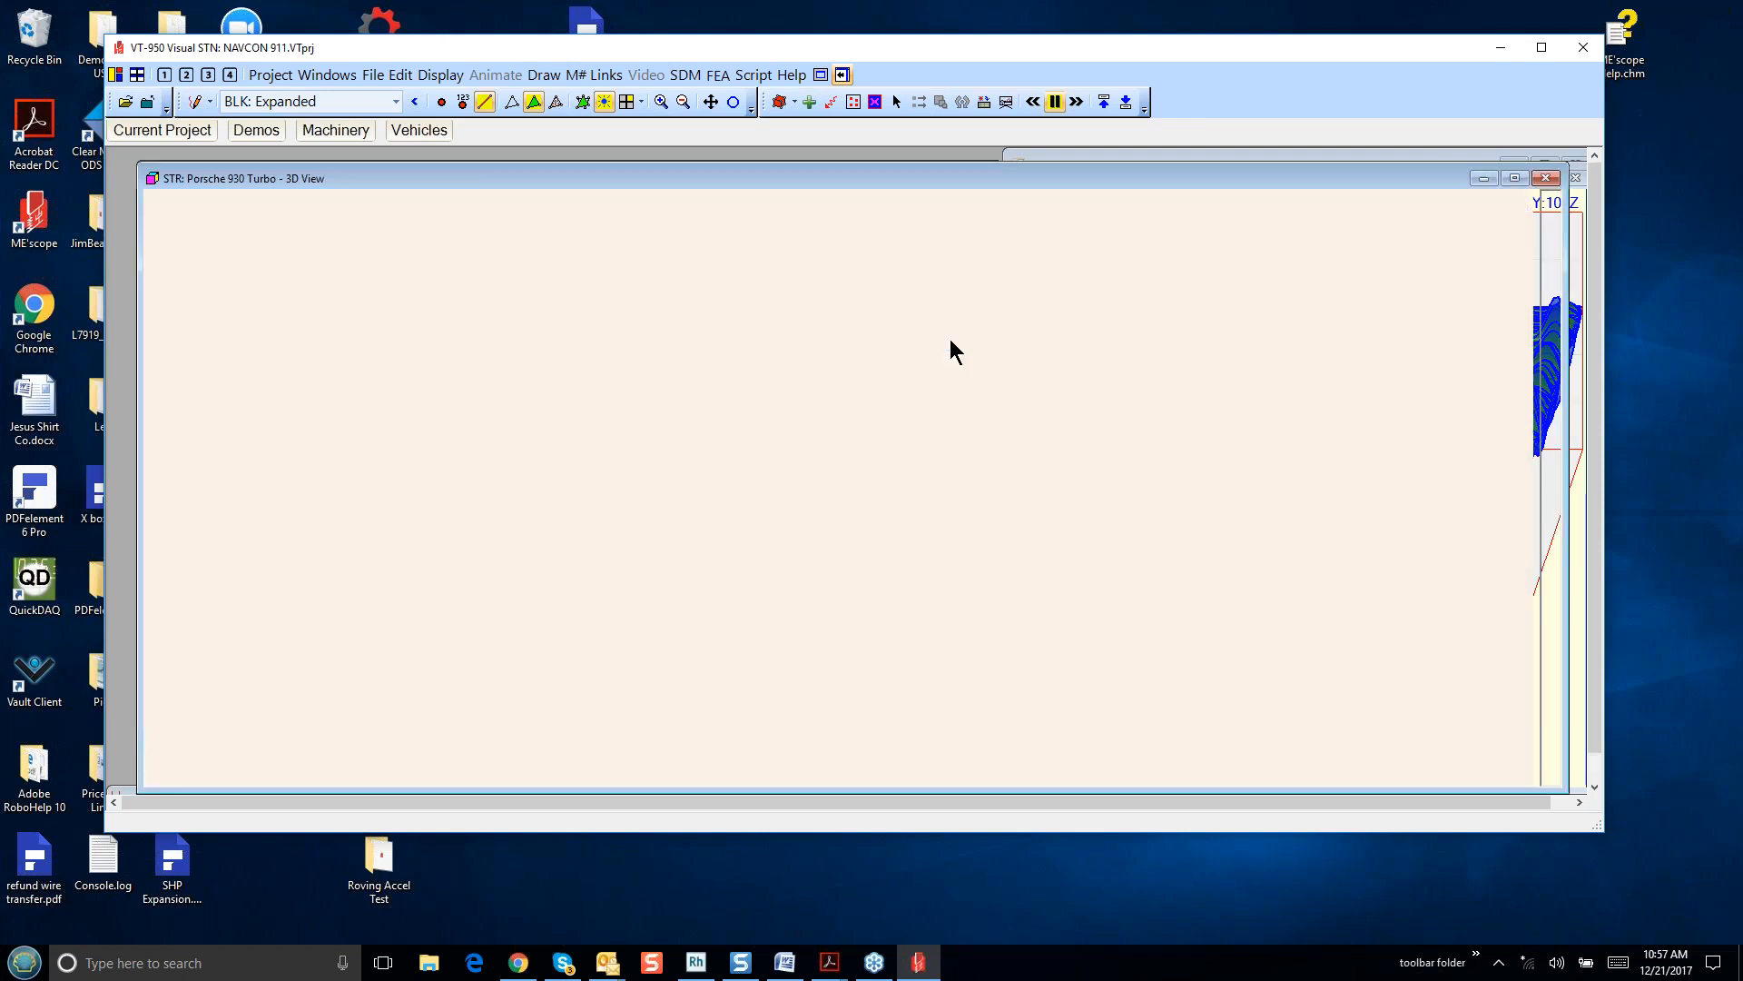
pyautogui.moveTo(1536, 464); pyautogui.dragTo(1058, 409)
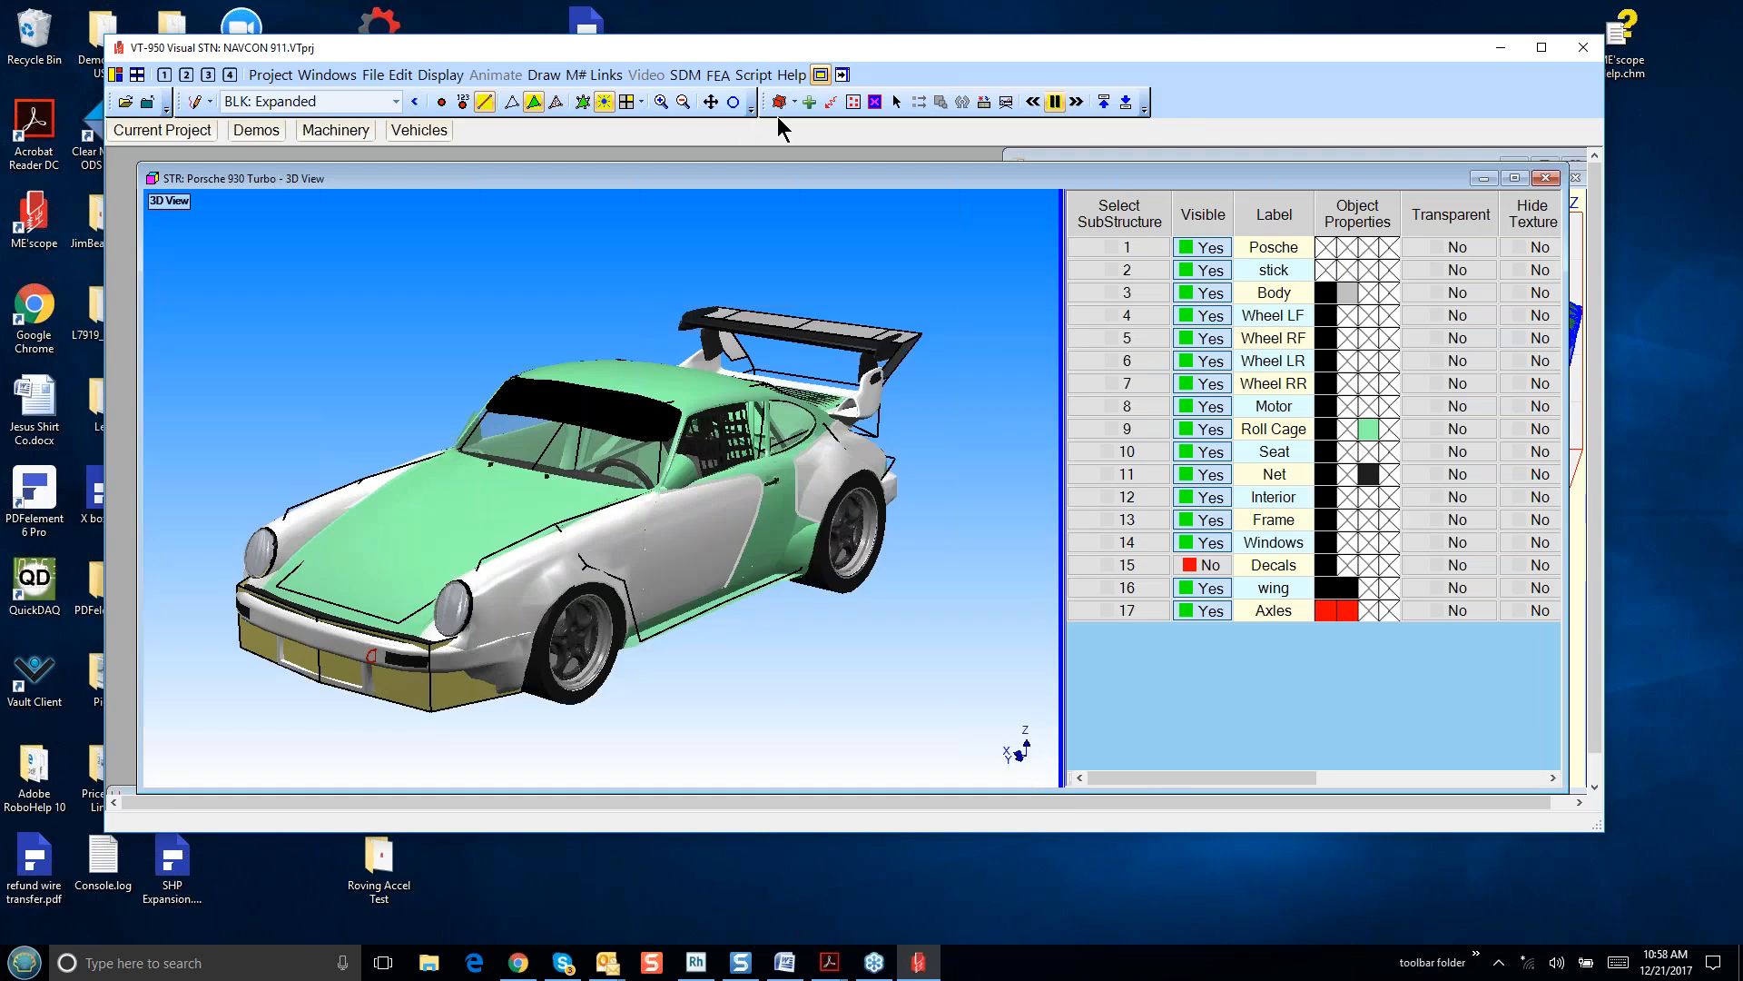
# - Display the structure's Points spreadsheet and examine it down to the last point
pyautogui.click(795, 102)
pyautogui.click(726, 126)
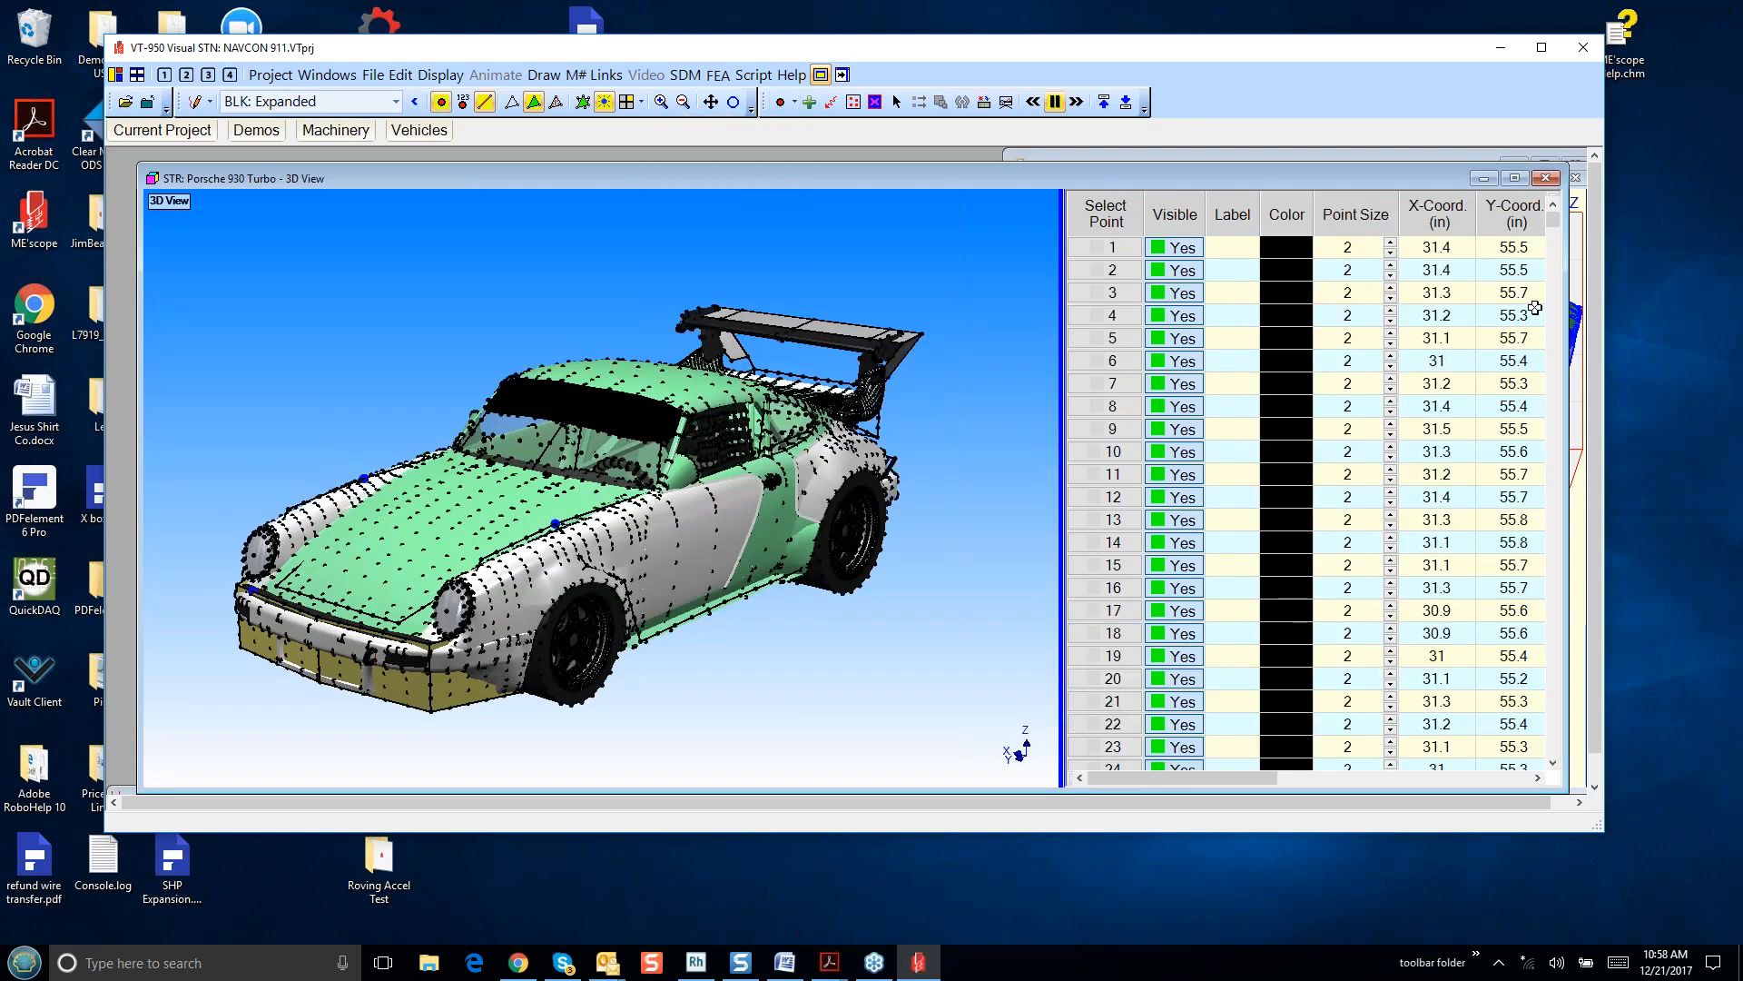
pyautogui.moveTo(1556, 216); pyautogui.dragTo(1628, 760)
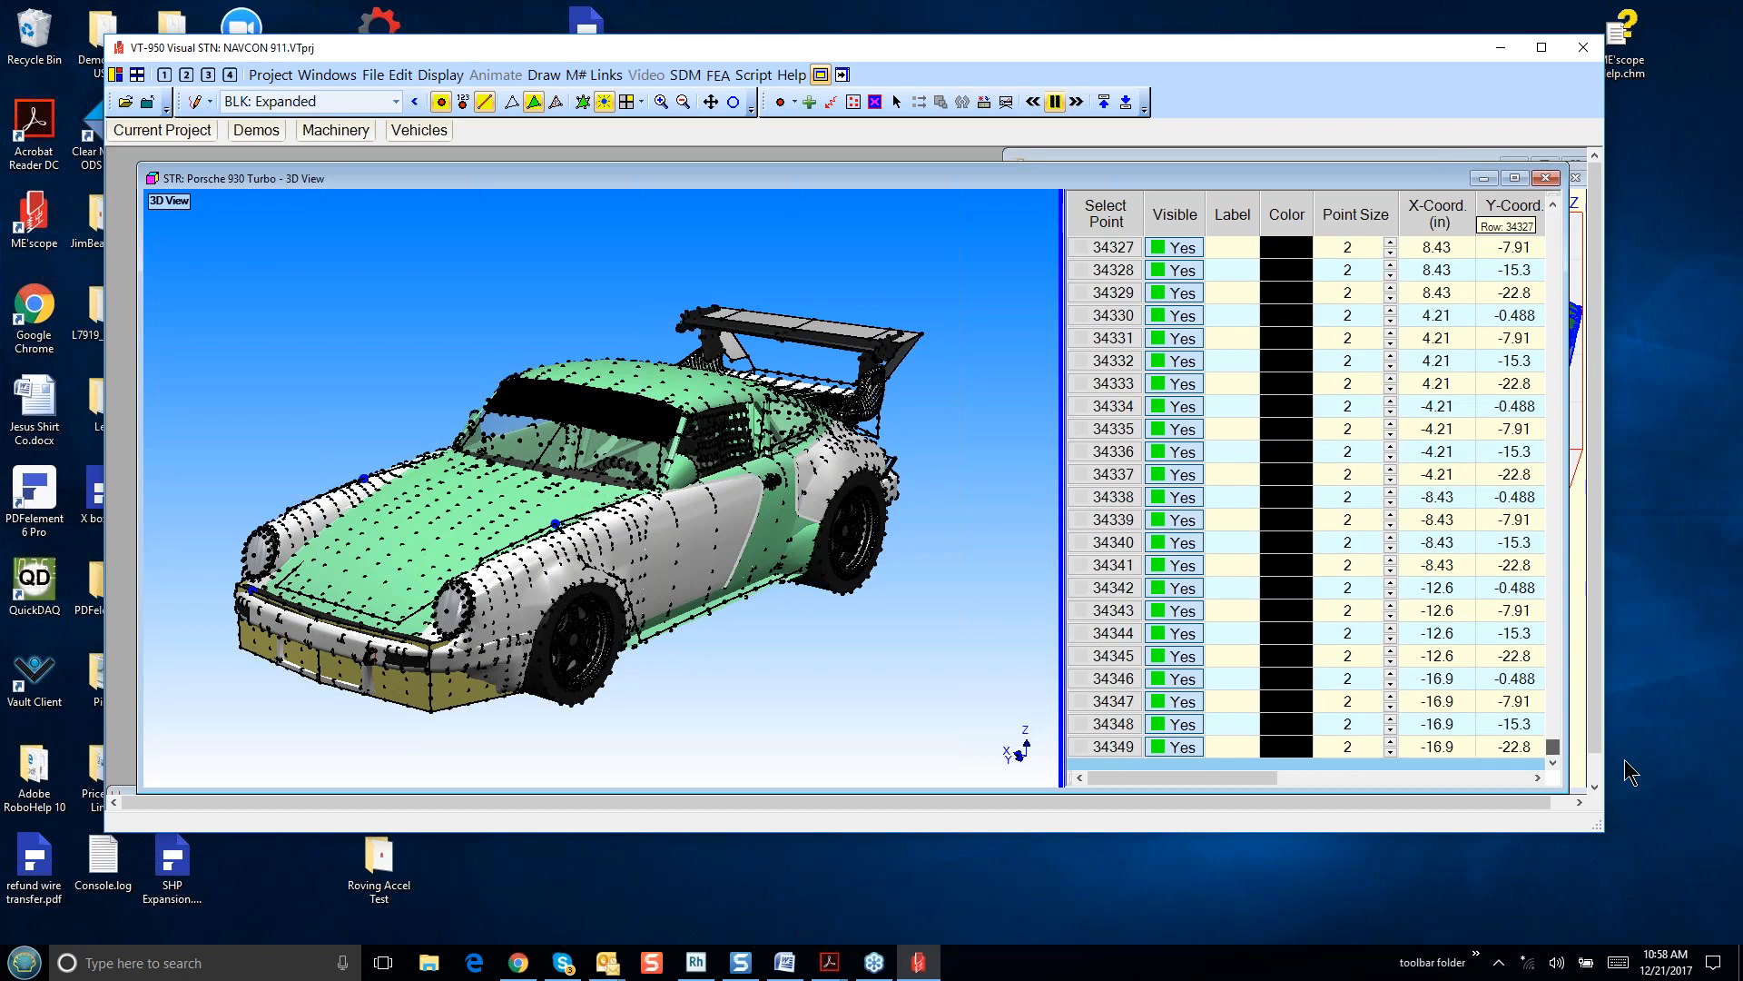